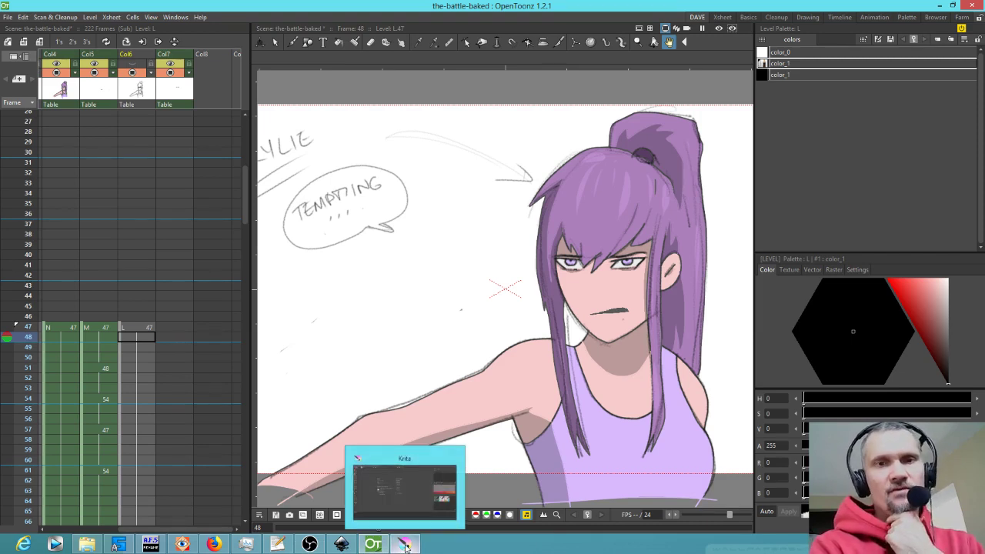
- Switch to Krita and create a new blank 1280 x 720 document
click(405, 545)
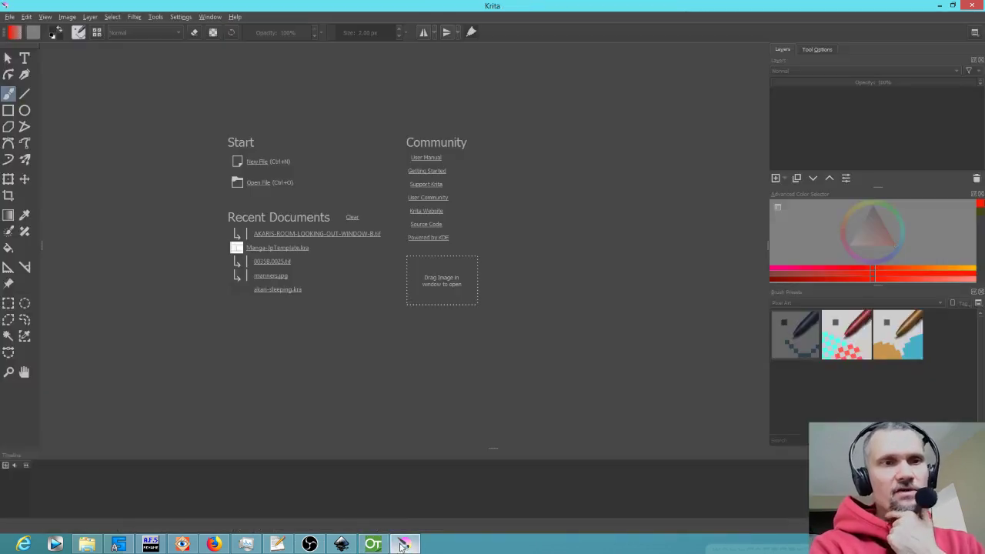
click(10, 18)
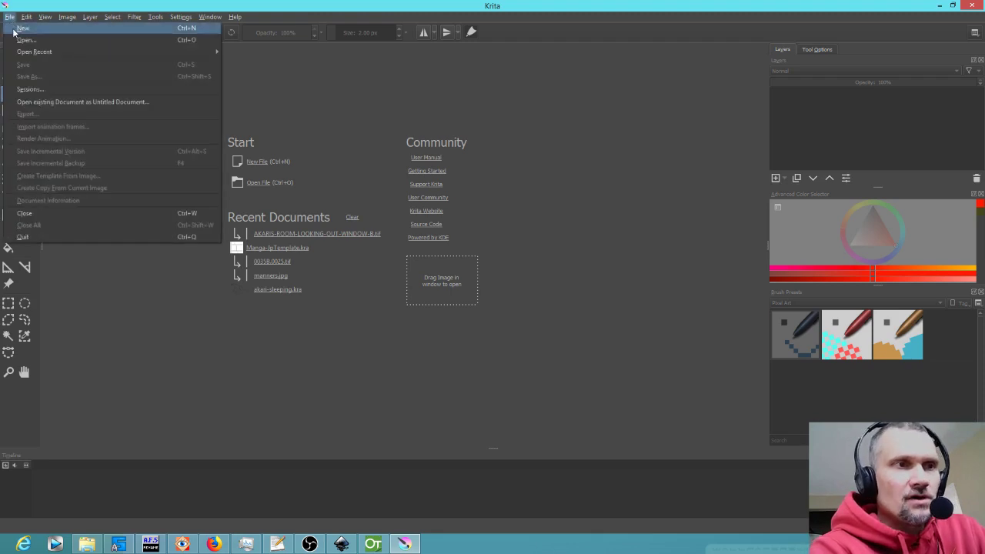
click(17, 29)
click(629, 374)
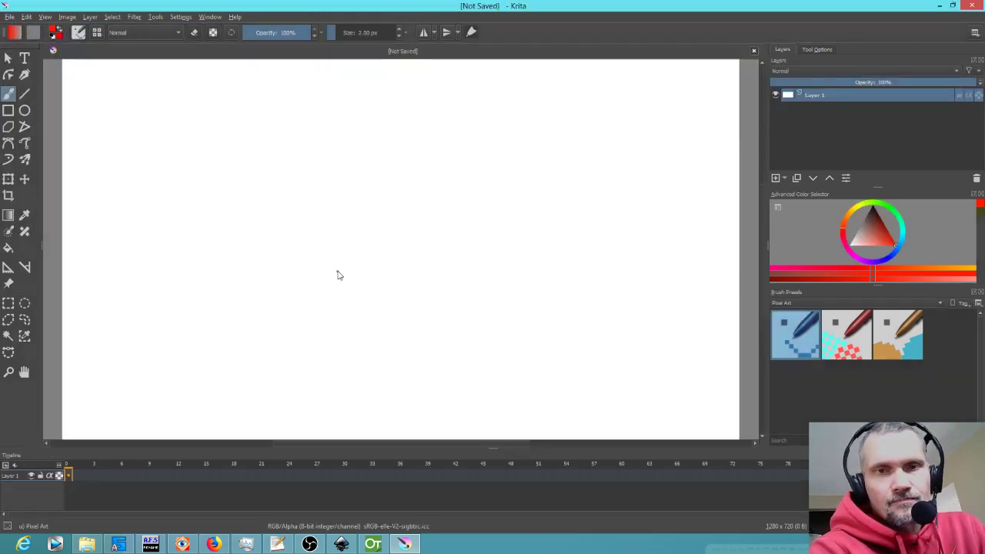
scroll(339, 275, down, 1)
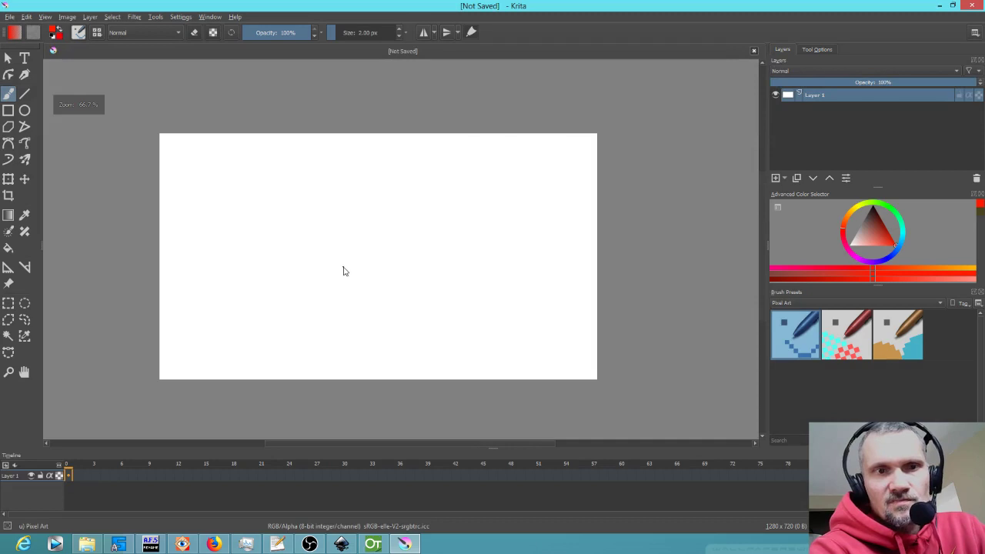
- Add a new paint layer above the white Layer 1 and make it the active layer
click(775, 177)
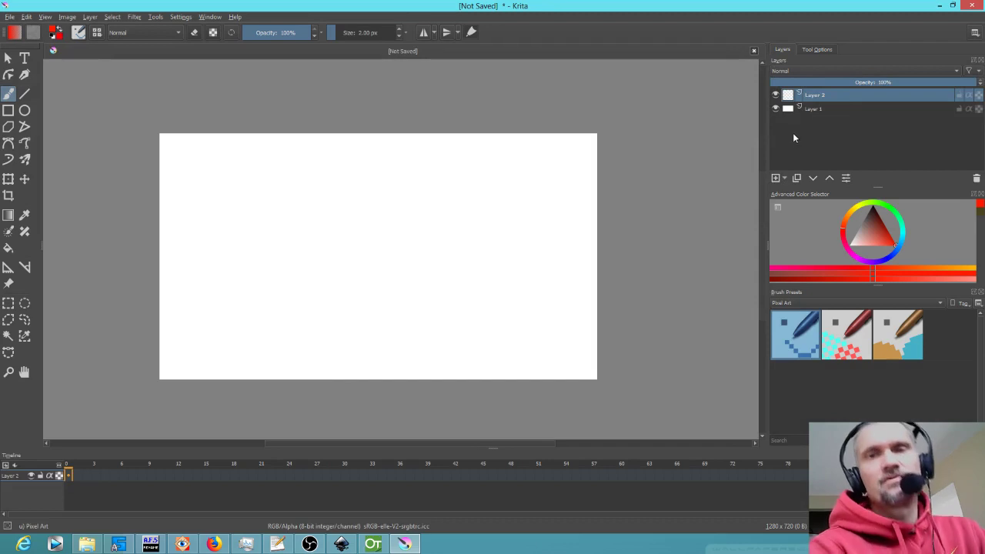
click(821, 109)
click(776, 108)
click(775, 109)
click(835, 95)
- Set the foreground colour to black and draw the dragon's head, curved neck and back outline with the 2 px pixel brush
key(d)
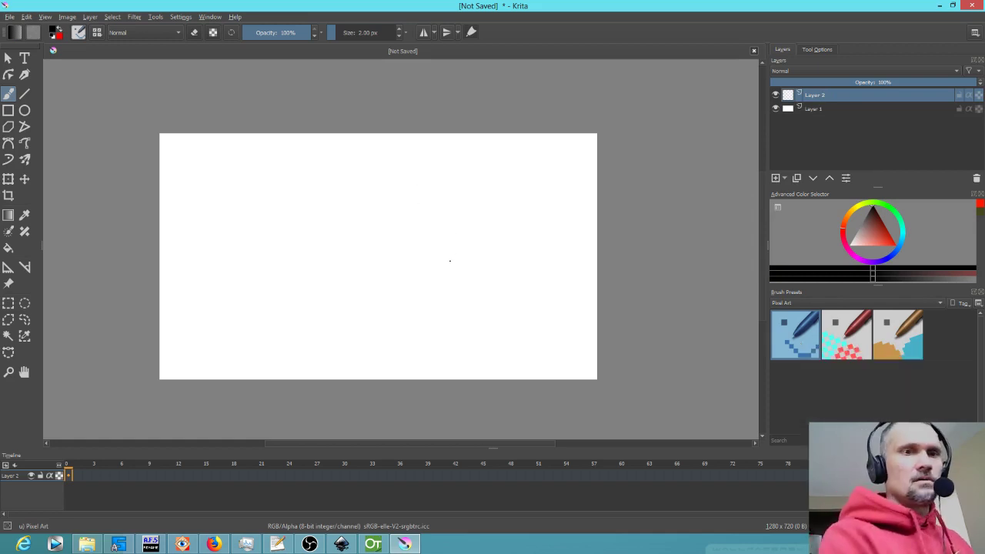
scroll(515, 264, down, 2)
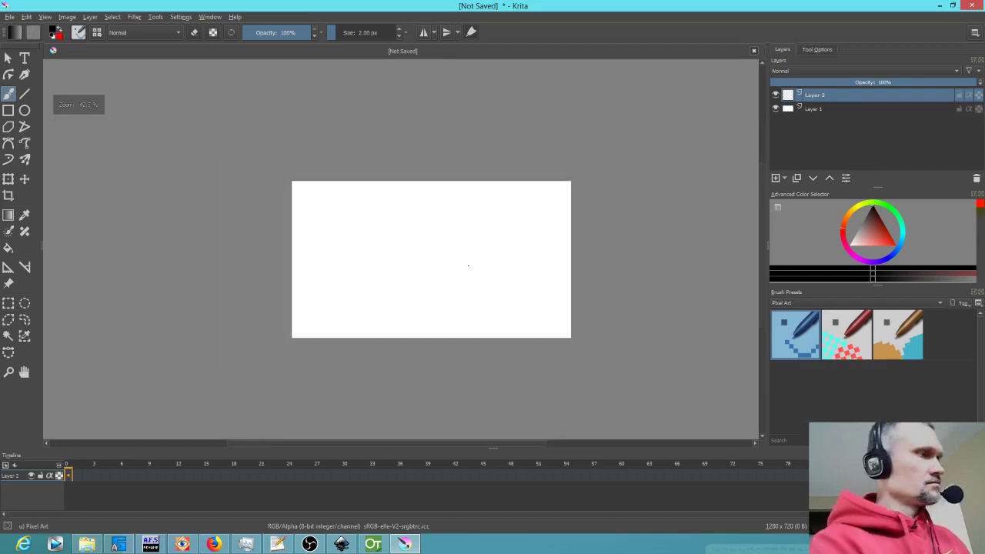
scroll(468, 265, up, 3)
drag(612, 304, 548, 291)
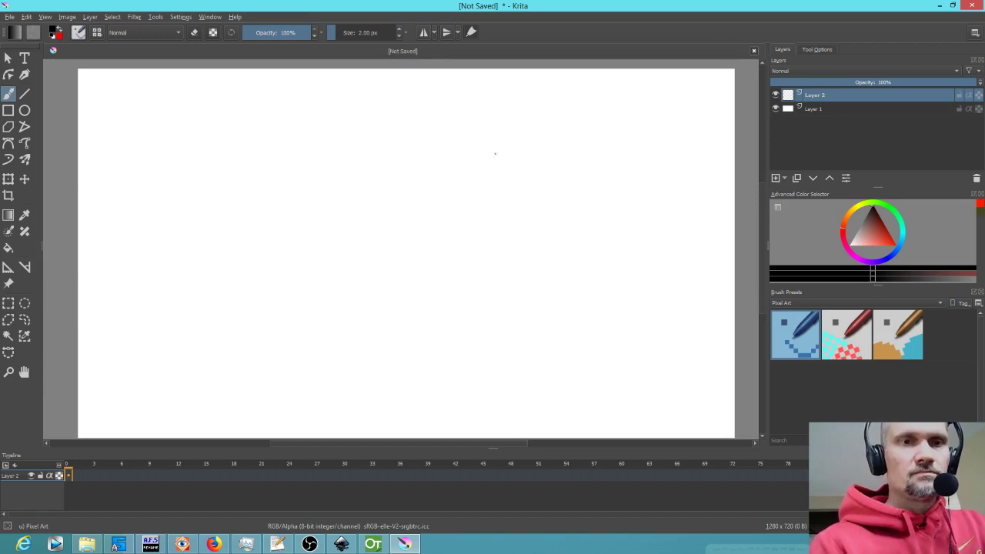
mouse_move(523, 151)
mouse_down()
mouse_move(334, 100)
mouse_move(288, 144)
mouse_move(239, 236)
mouse_move(229, 281)
mouse_move(226, 246)
mouse_move(217, 283)
mouse_move(245, 417)
mouse_move(266, 392)
mouse_move(272, 293)
mouse_move(287, 257)
mouse_move(341, 184)
mouse_move(379, 168)
mouse_move(417, 233)
mouse_move(409, 314)
mouse_move(443, 438)
mouse_up()
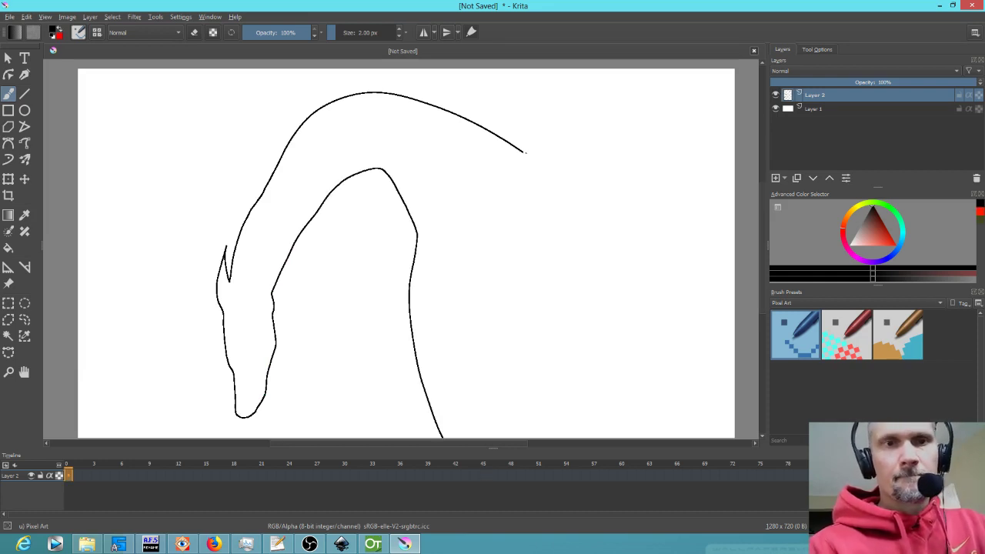
mouse_move(523, 152)
mouse_down()
mouse_move(695, 236)
mouse_move(735, 294)
mouse_up()
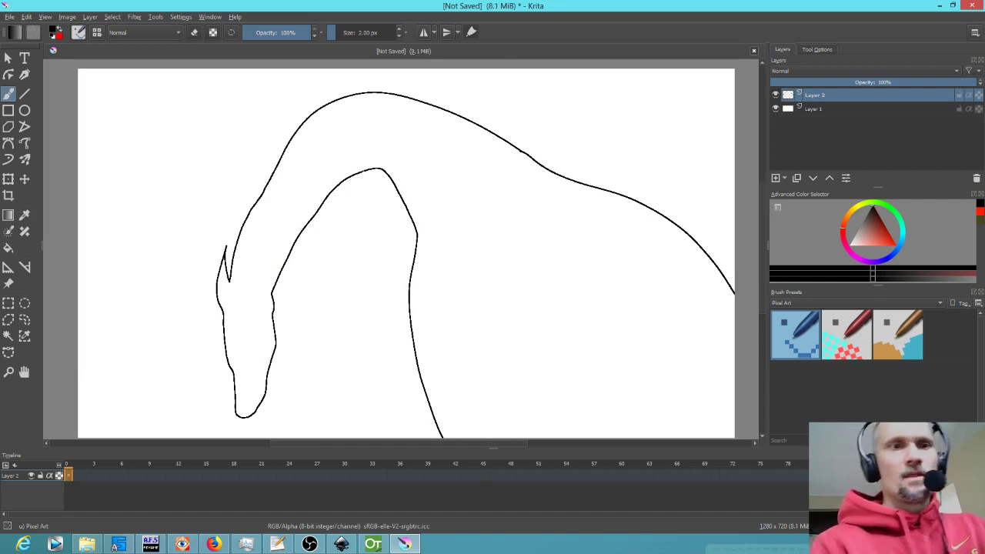
- Draw the inner line of the dragon's chest and divide the underside strip with six curved cross bands
mouse_move(365, 160)
mouse_down()
mouse_move(421, 166)
mouse_move(443, 202)
mouse_move(471, 274)
mouse_move(488, 383)
mouse_move(517, 437)
mouse_up()
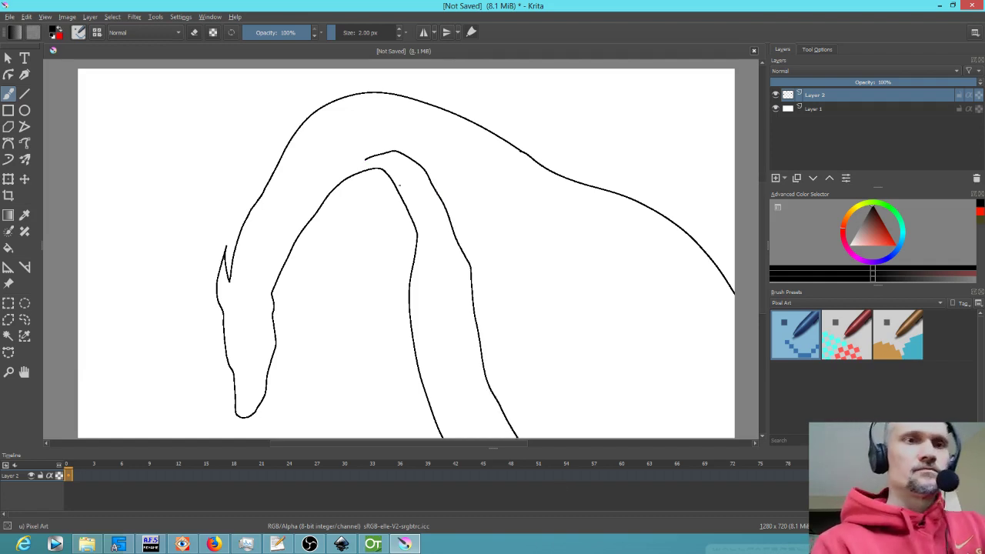
drag(397, 188, 425, 183)
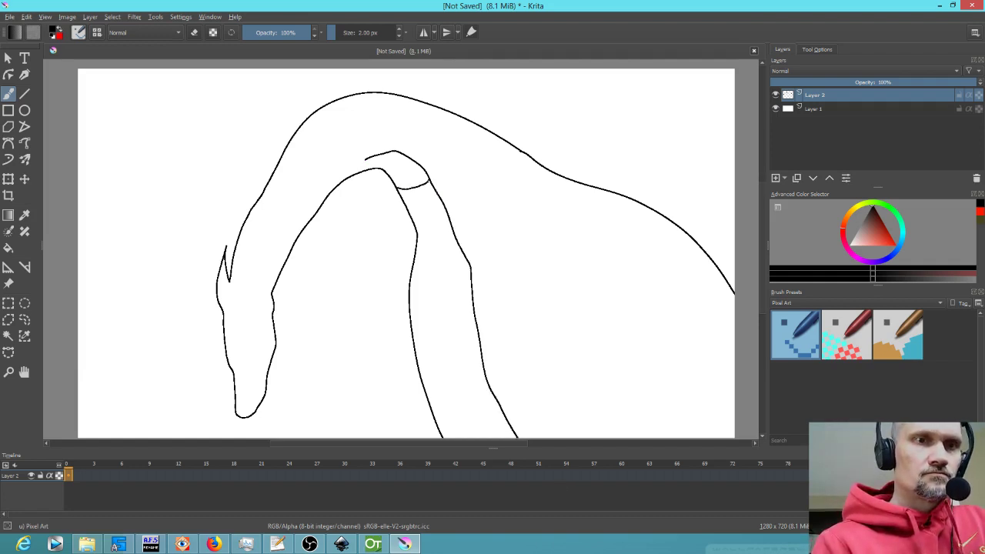
drag(412, 224, 448, 218)
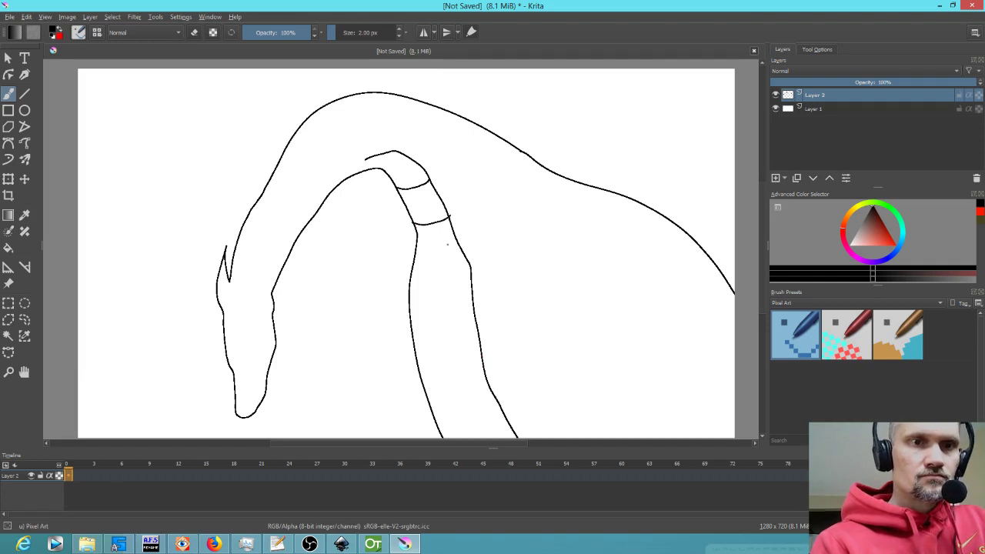
drag(412, 271, 467, 260)
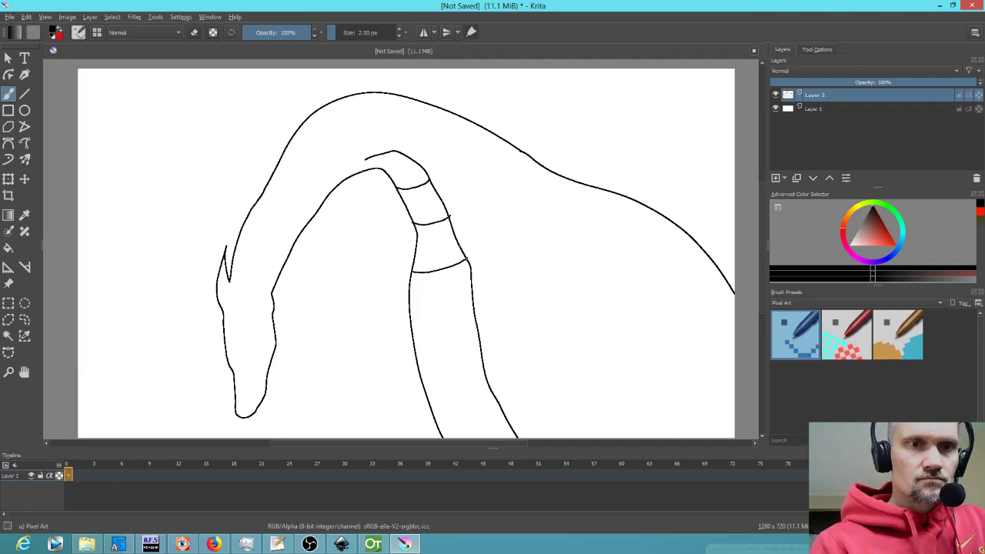
drag(413, 331, 476, 323)
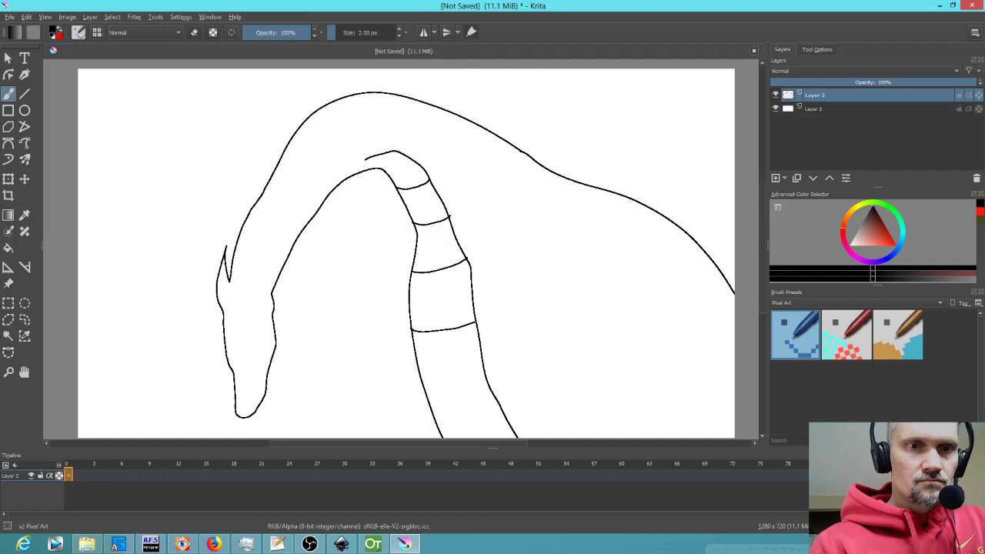
drag(422, 388, 481, 380)
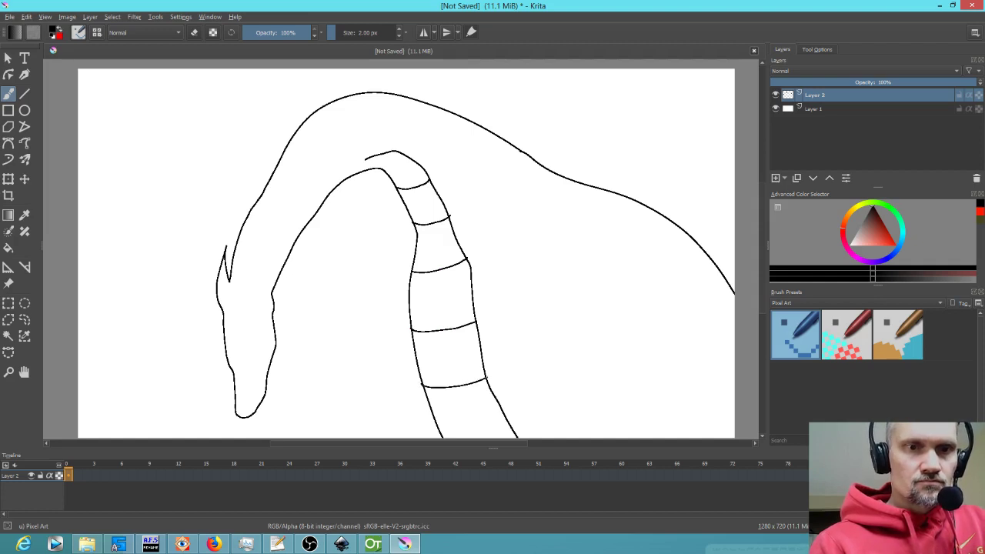
drag(440, 436, 511, 425)
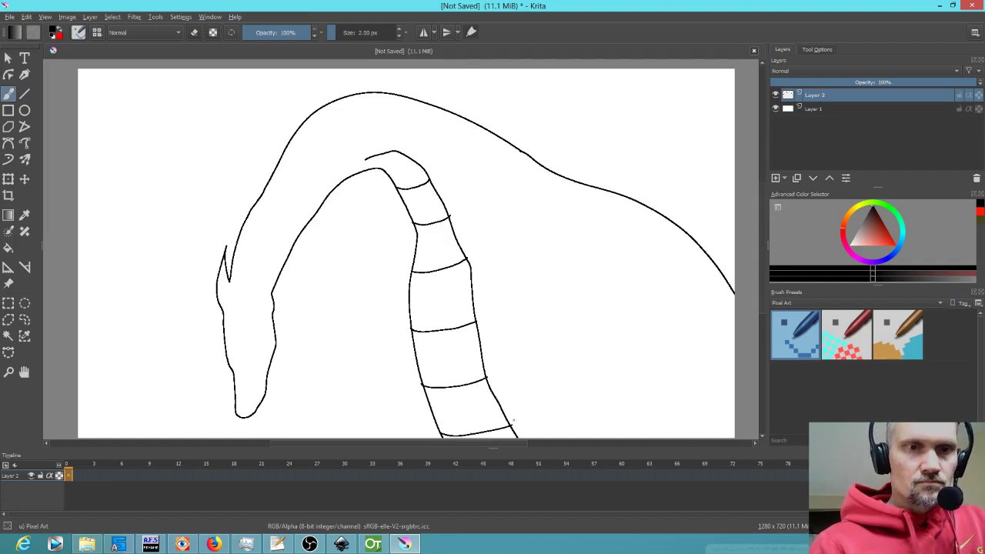
- Draw the near ear, both eyes and a short line beneath the far ear on the dragon's head
mouse_move(244, 299)
mouse_down()
mouse_move(253, 245)
mouse_move(260, 306)
mouse_up()
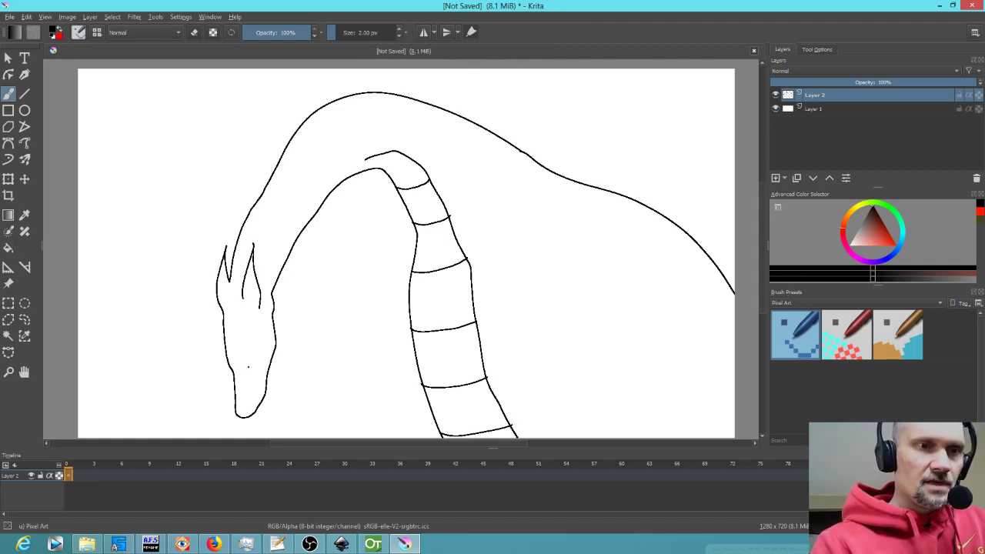
mouse_move(245, 367)
mouse_down()
mouse_move(252, 344)
mouse_move(255, 359)
mouse_up()
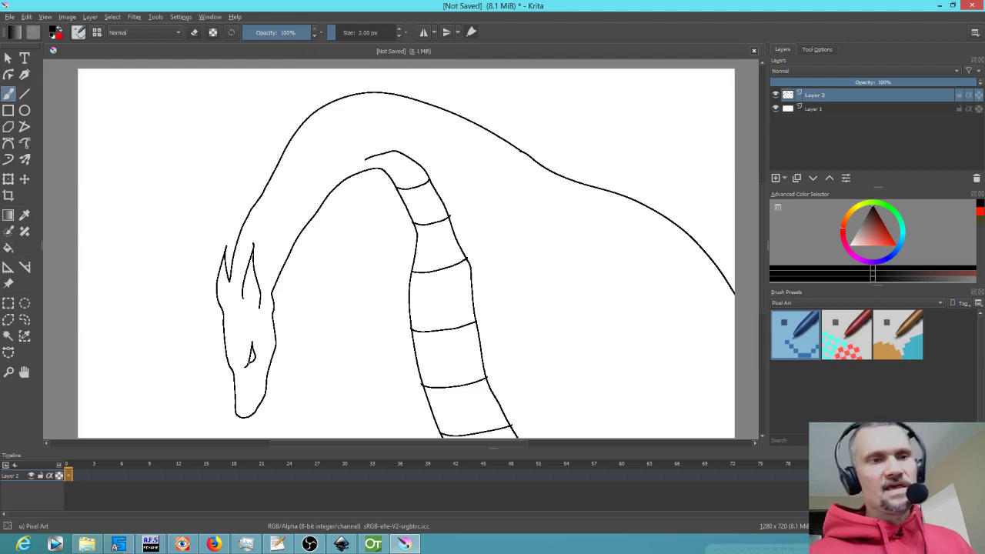
drag(229, 284, 228, 296)
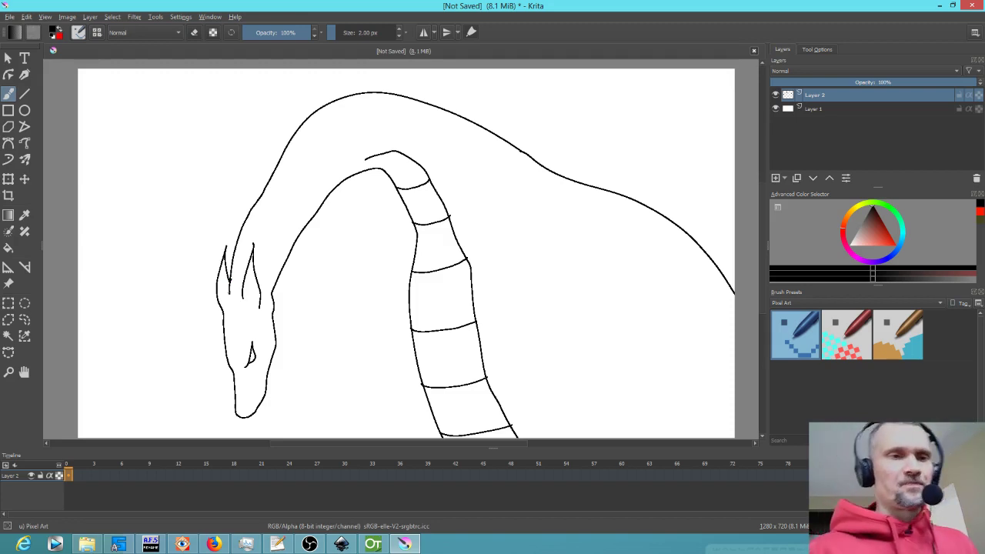
drag(234, 359, 240, 367)
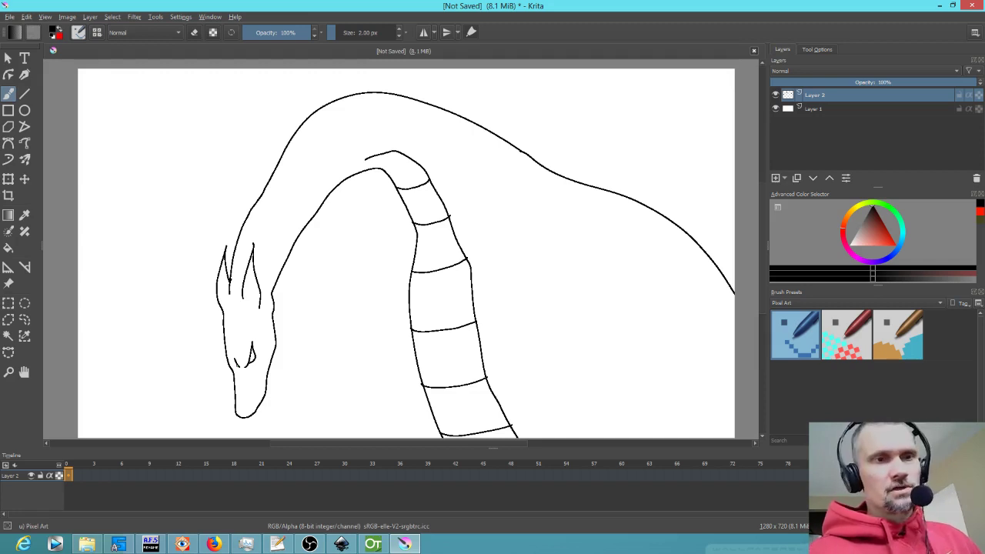
- Examine the pixel edges of the dragon line art up close and as a whole
scroll(496, 251, down, 3)
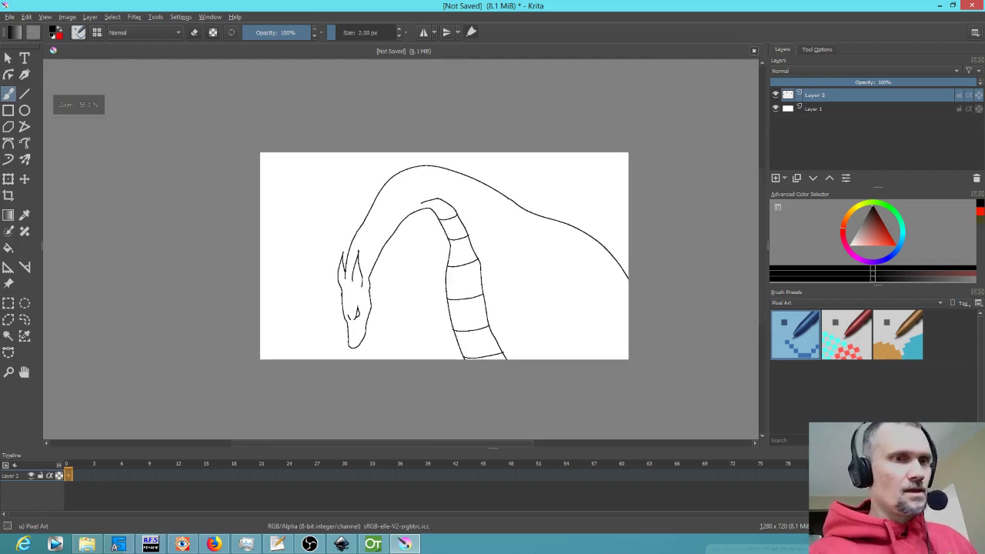
scroll(623, 317, up, 4)
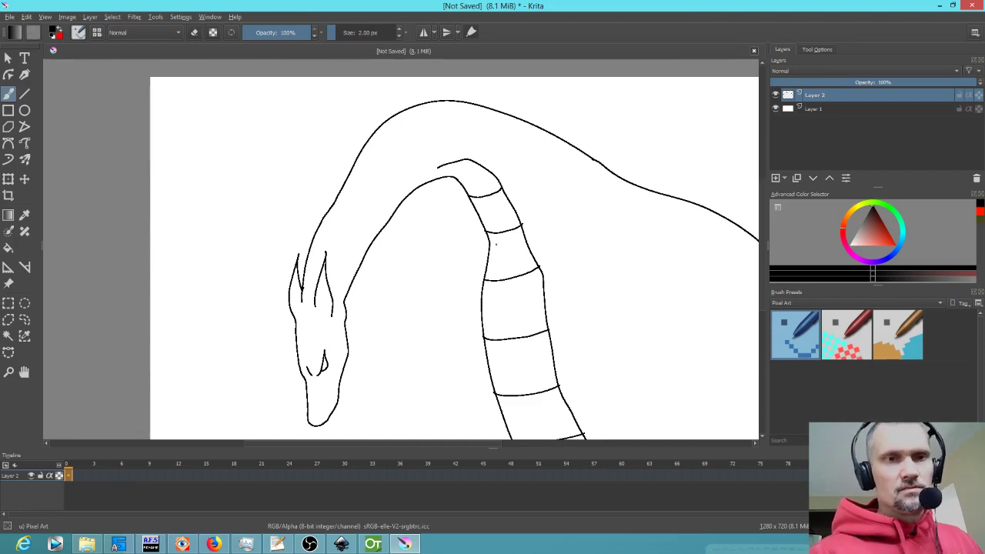
mouse_move(496, 244)
mouse_down()
mouse_move(475, 305)
mouse_move(583, 266)
mouse_move(429, 247)
mouse_move(506, 246)
mouse_move(486, 273)
mouse_up()
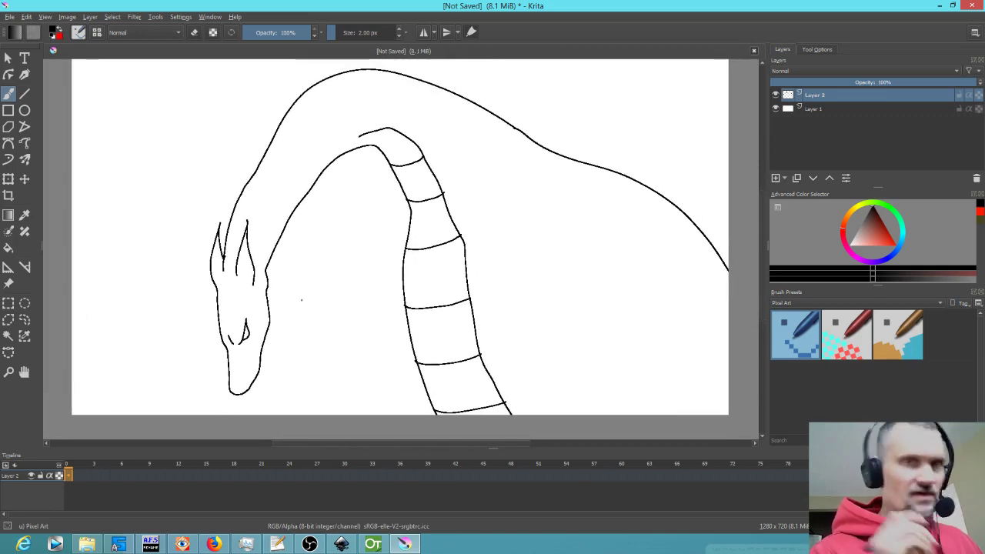
scroll(265, 328, up, 8)
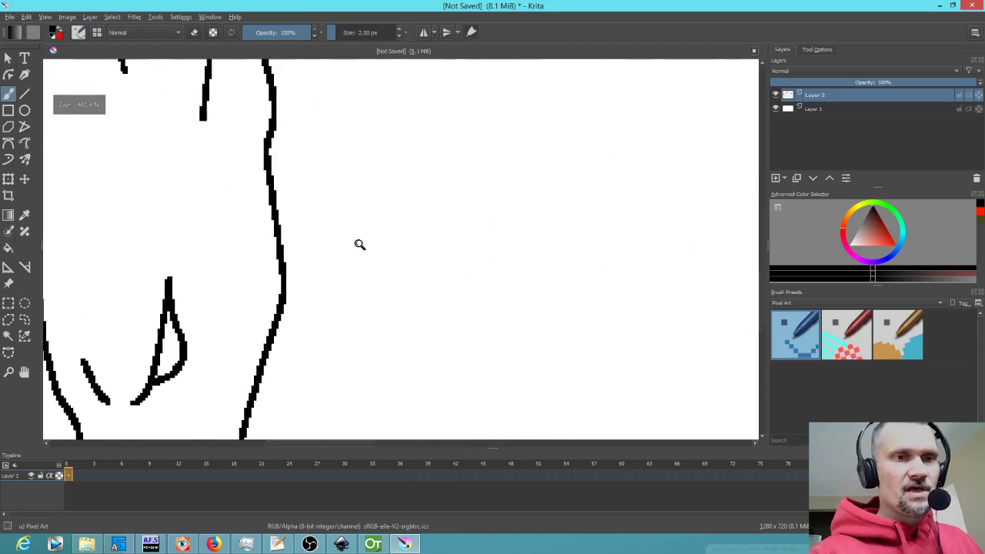
scroll(323, 223, down, 3)
scroll(372, 277, up, 3)
mouse_move(372, 277)
mouse_down()
mouse_move(482, 161)
mouse_move(387, 254)
mouse_move(263, 324)
mouse_up()
drag(421, 212, 209, 401)
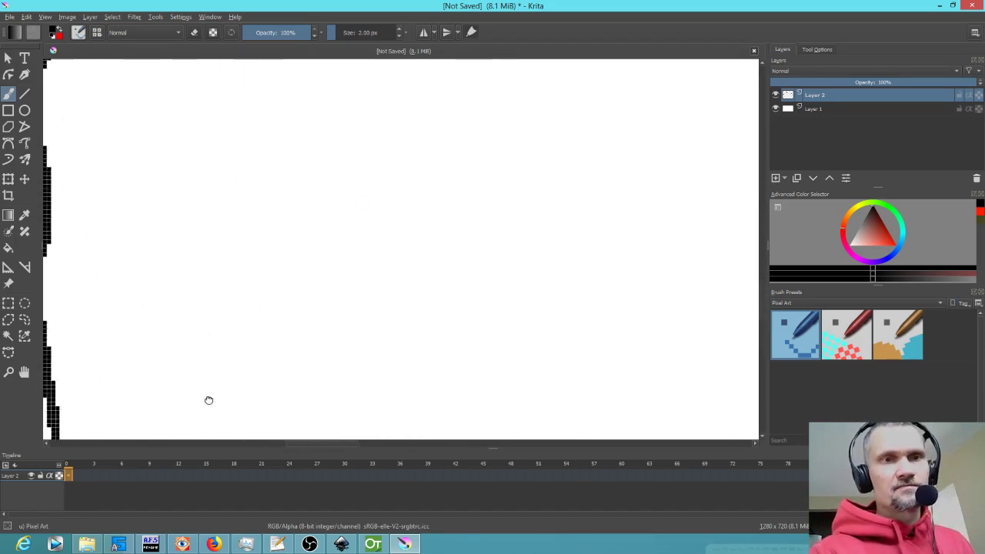
drag(488, 147, 568, 328)
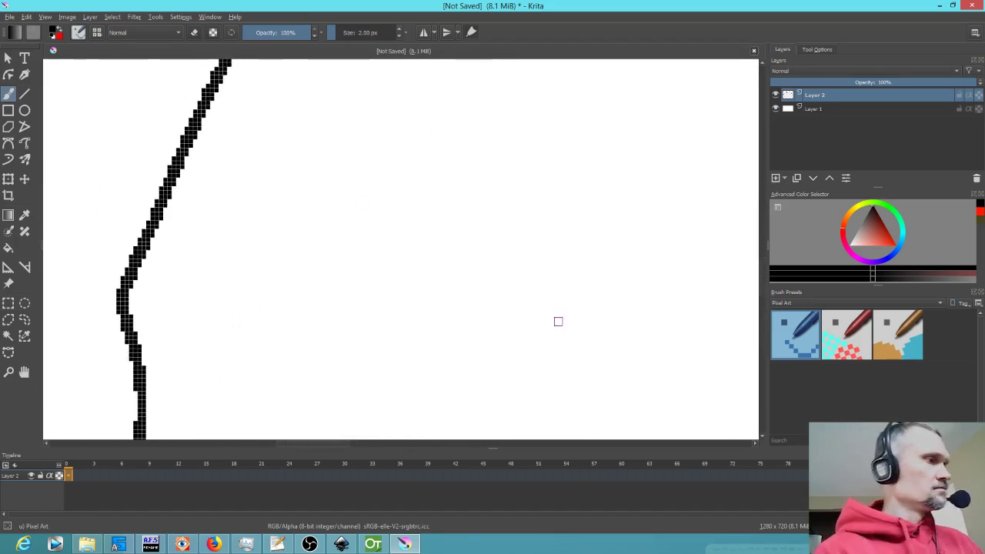
scroll(419, 257, down, 5)
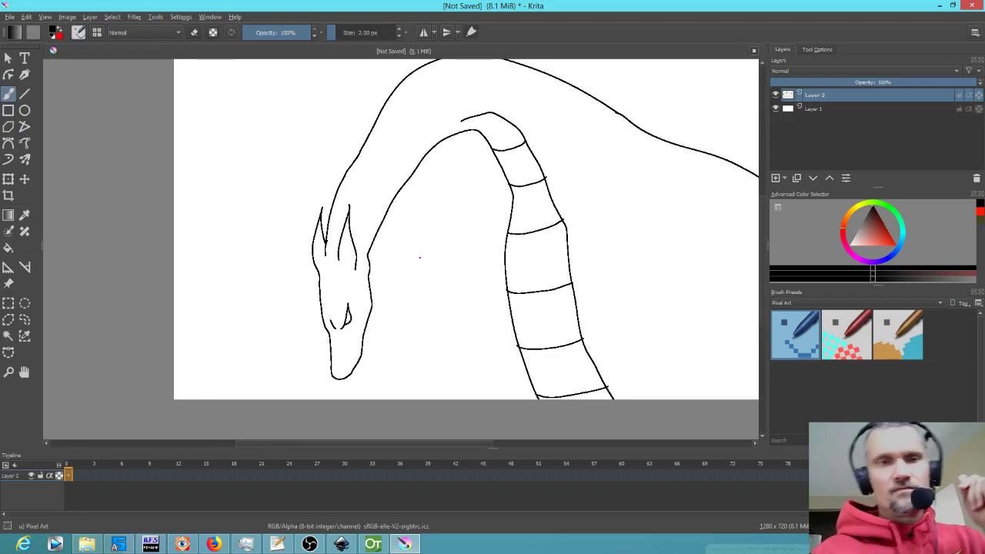
drag(526, 208, 430, 242)
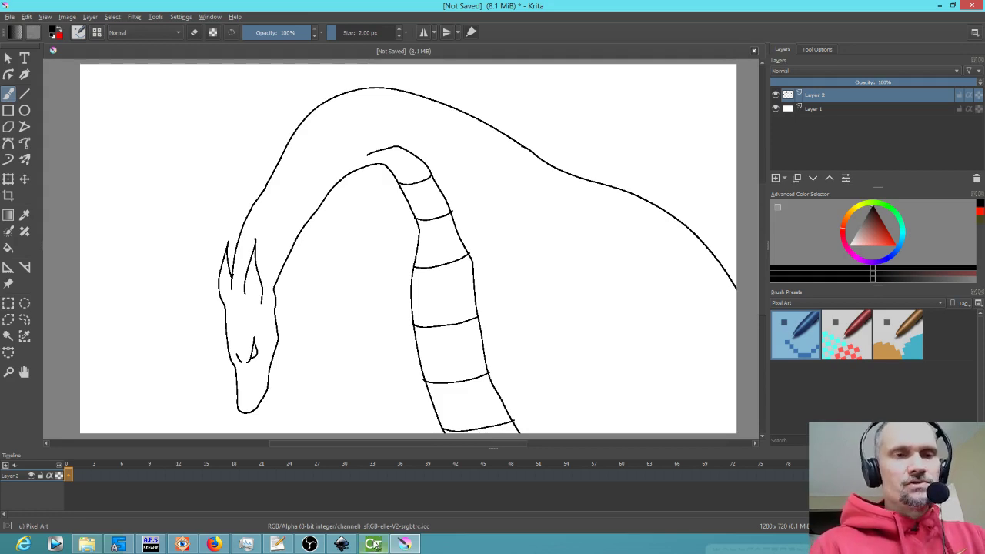
- Switch to OpenToonz, select frame 47 of level M, and draw a curved stroke beside the character using the brush in Pencil mode
mouse_move(373, 545)
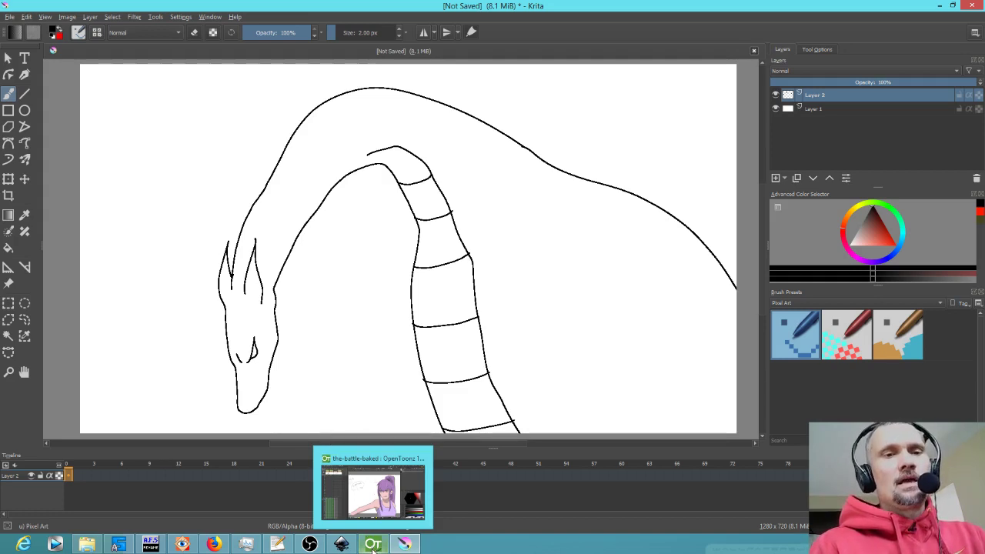
click(373, 544)
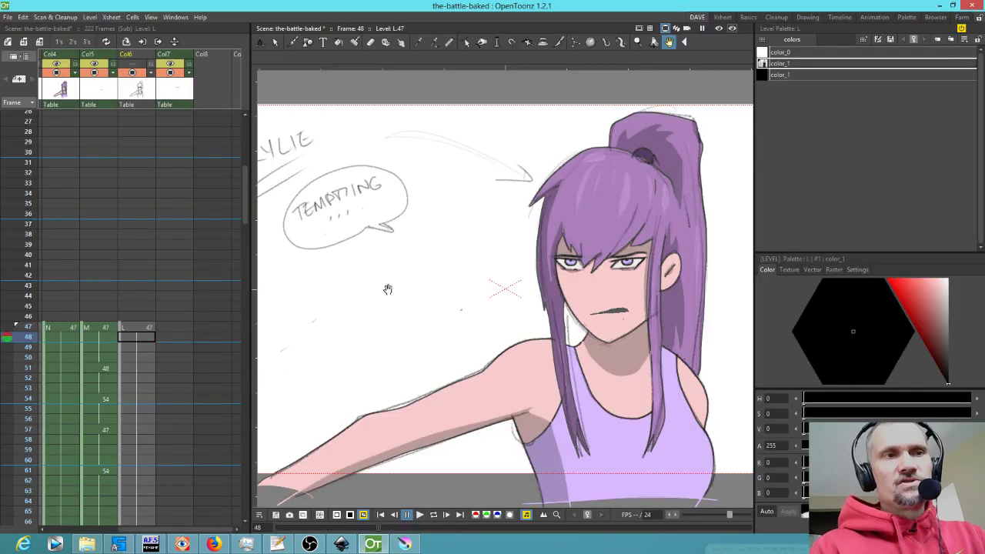
click(101, 330)
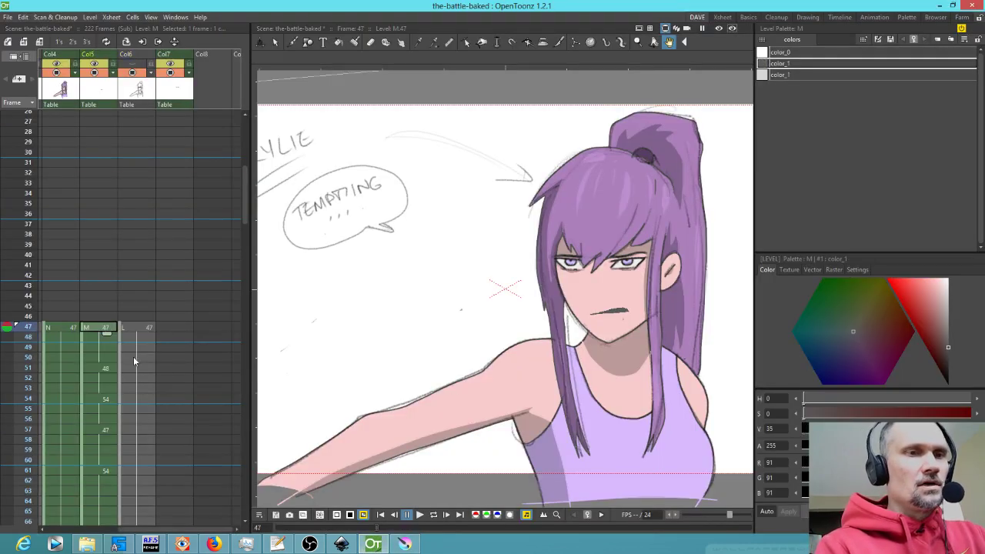
key(b)
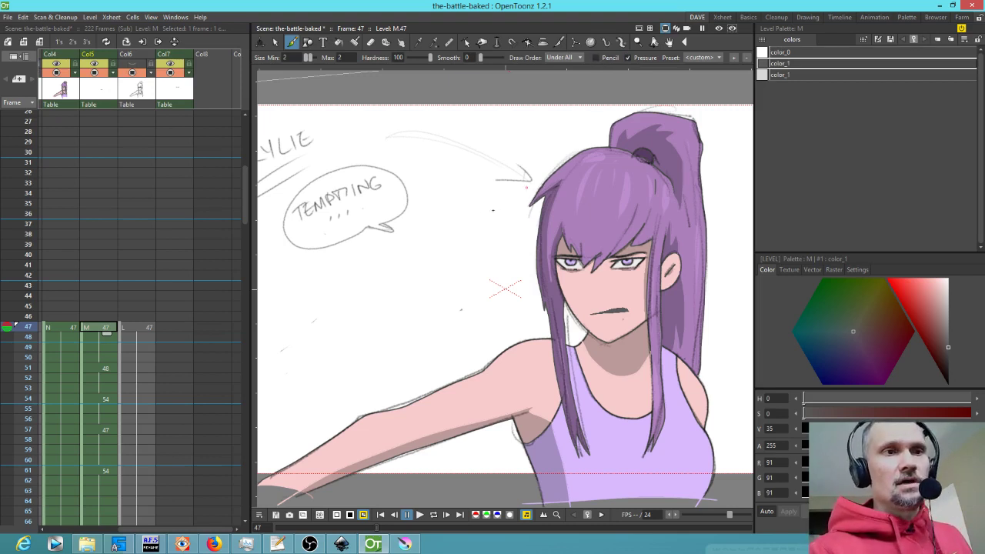
click(600, 57)
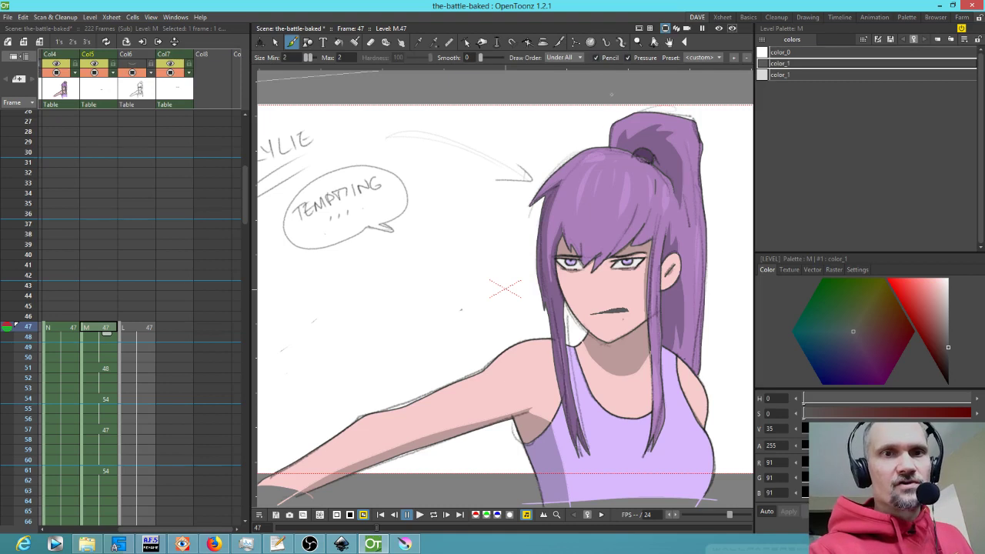
mouse_move(508, 209)
mouse_down()
mouse_move(457, 283)
mouse_move(401, 328)
mouse_up()
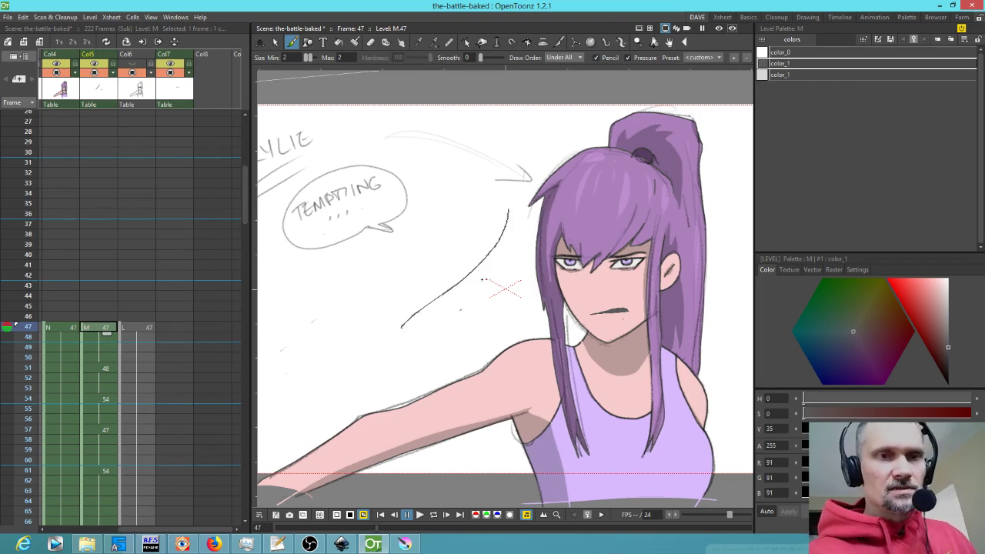
- Undo the curved brush stroke drawn beside the character on level M
key(shift+space)
mouse_move(450, 310)
mouse_down()
mouse_move(574, 194)
mouse_move(545, 224)
mouse_up()
key(b)
key(ctrl+z)
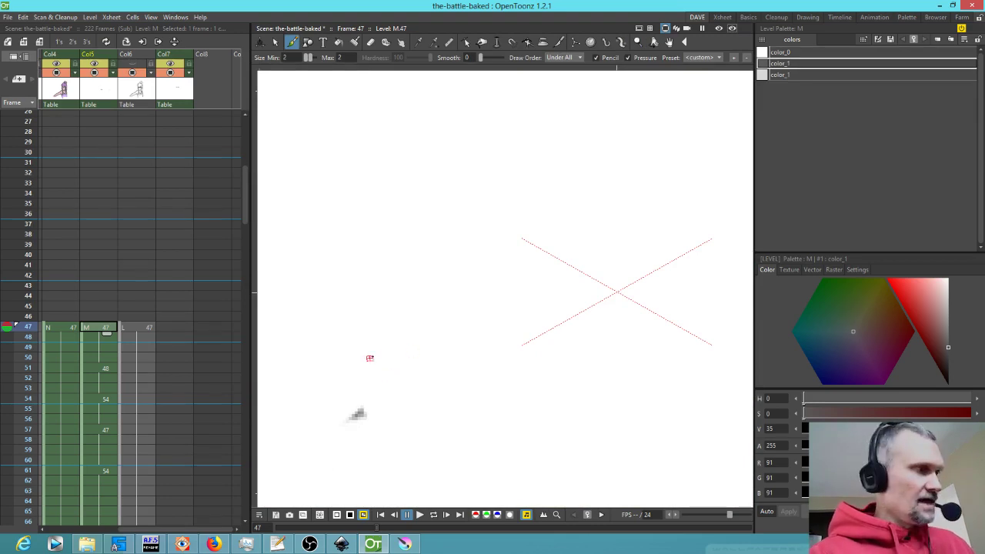
- Inspect the stray gray speck beside the character with the Eraser, checking levels N, M, L and the remaining columns for its source
key(e)
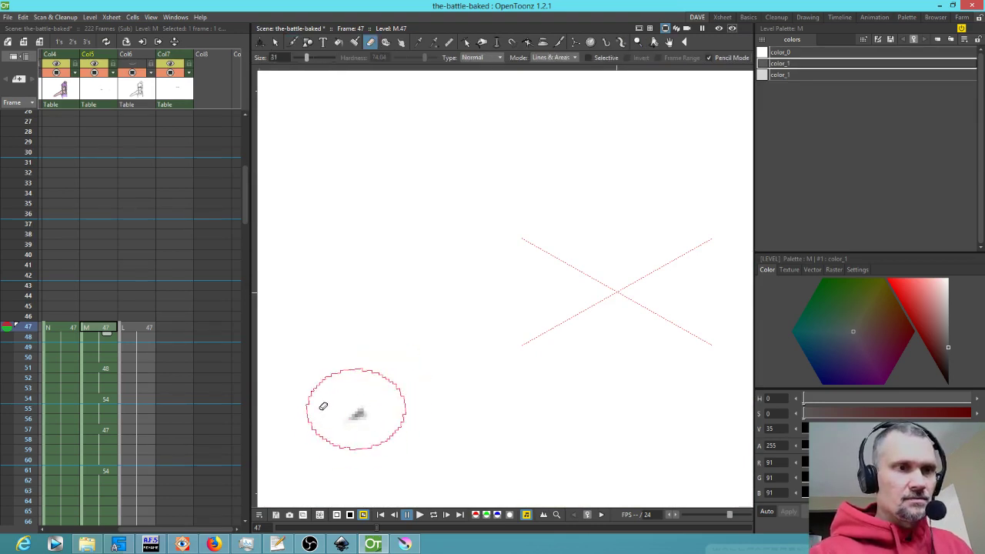
click(58, 332)
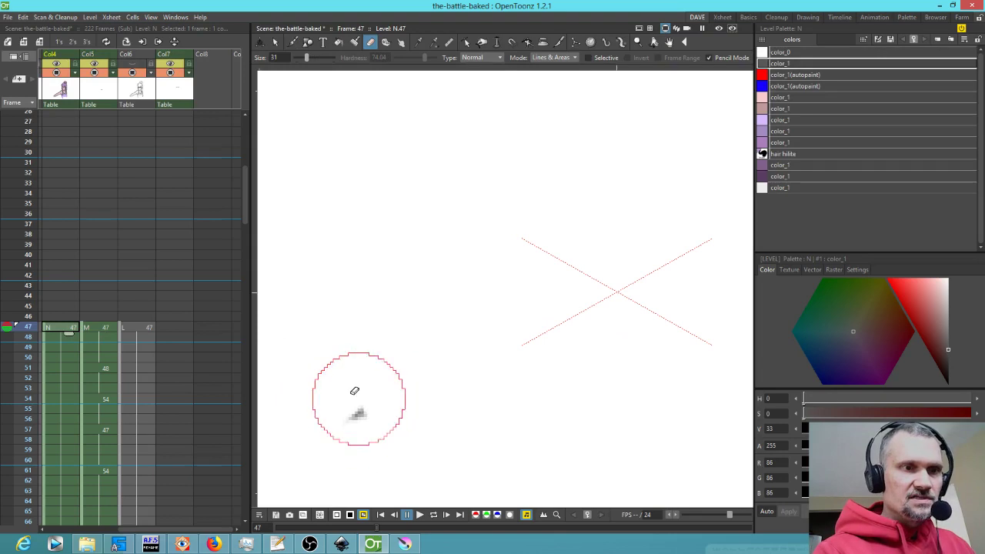
scroll(148, 346, left, 3)
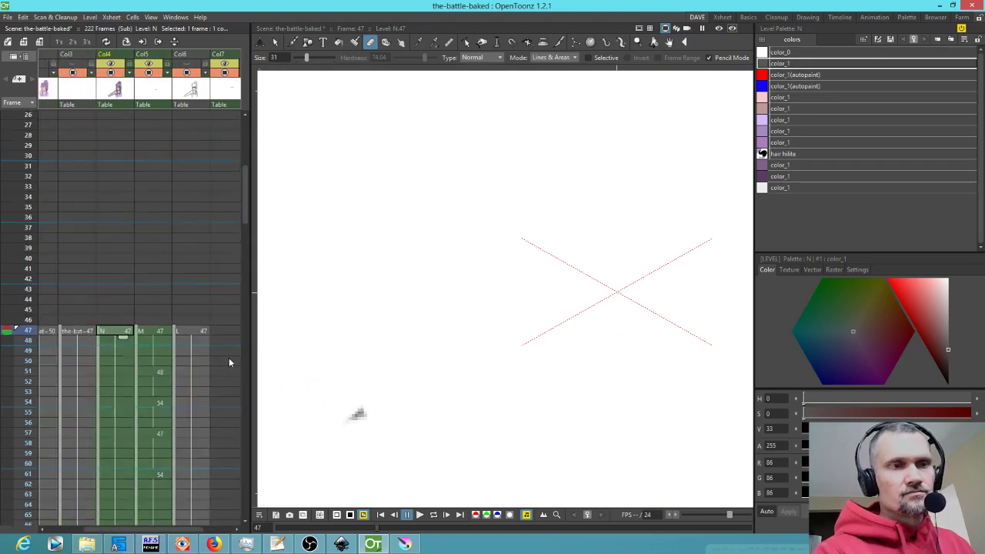
scroll(173, 354, right, 3)
scroll(189, 331, left, 2)
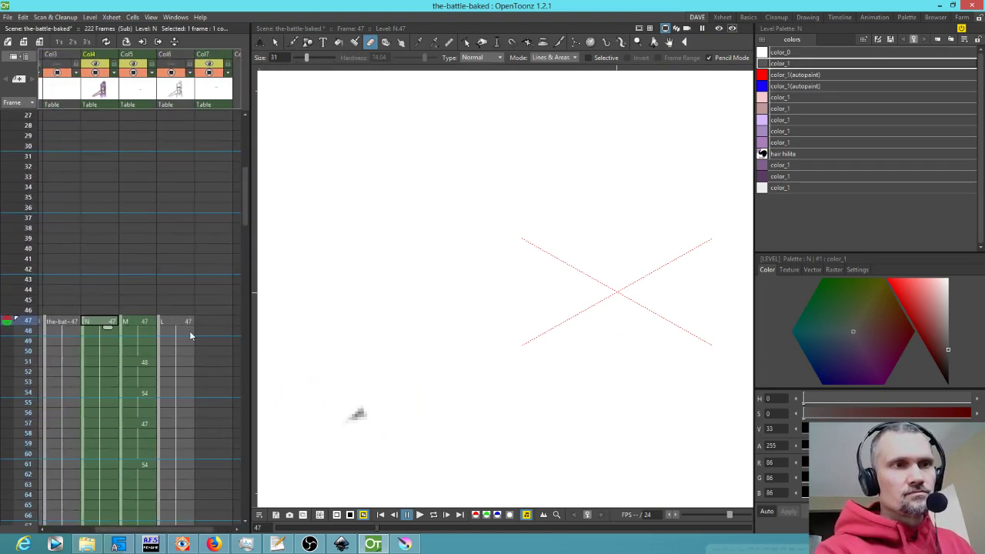
click(138, 78)
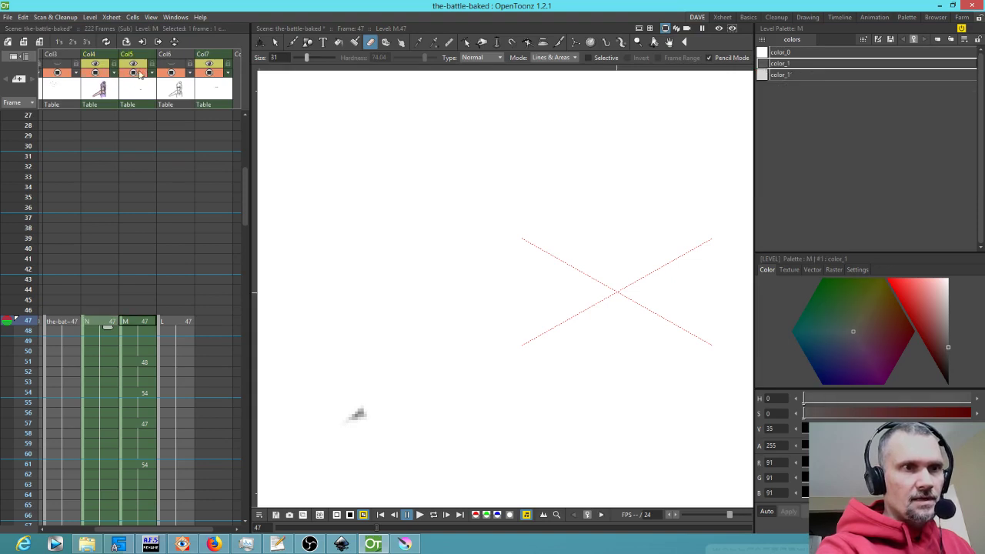
click(173, 73)
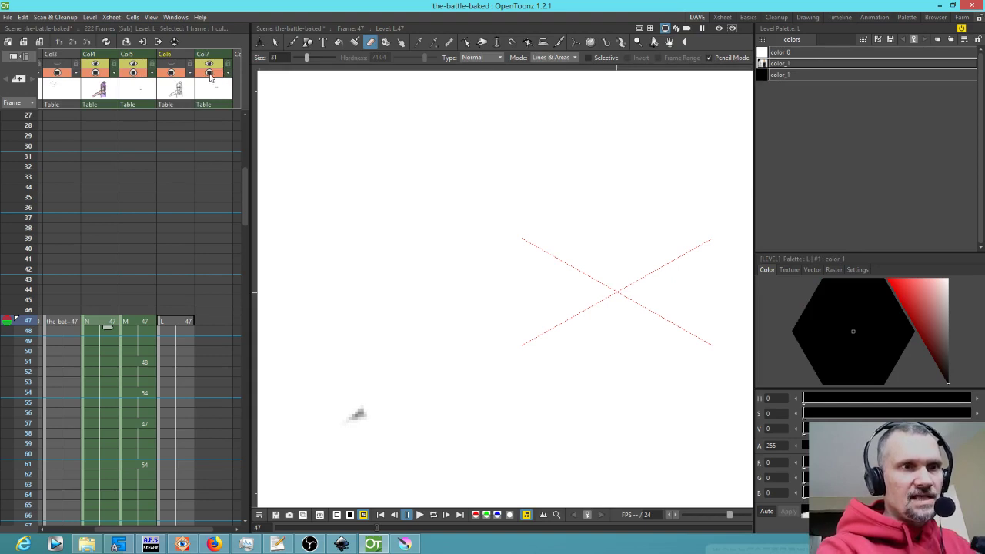
click(214, 78)
scroll(174, 214, left, 2)
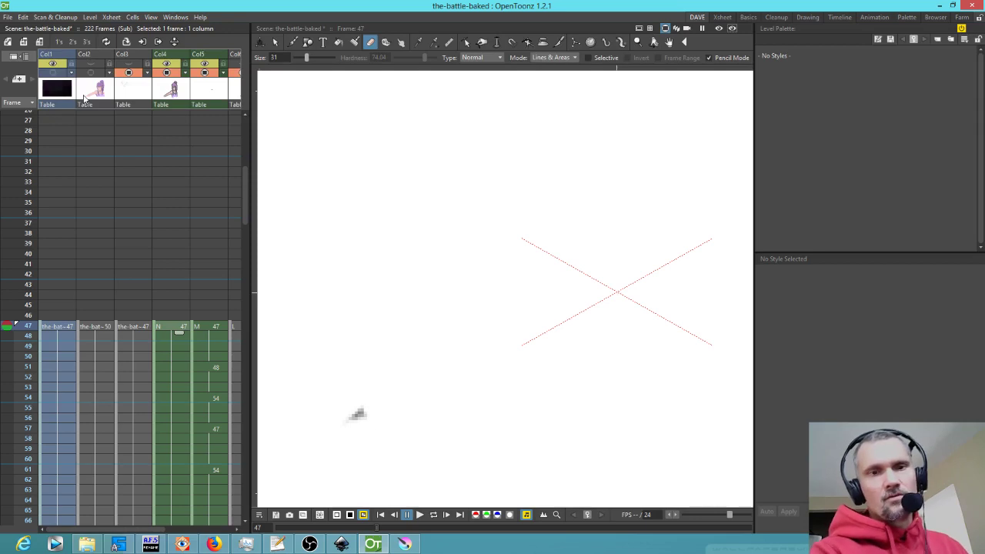
scroll(453, 374, down, 5)
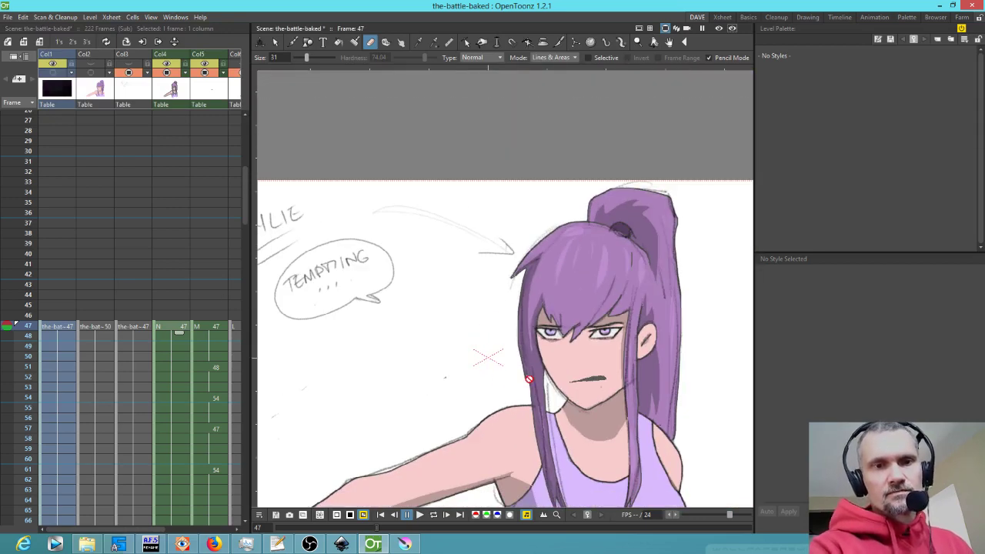
mouse_move(500, 374)
mouse_down()
mouse_move(469, 321)
mouse_move(462, 334)
mouse_up()
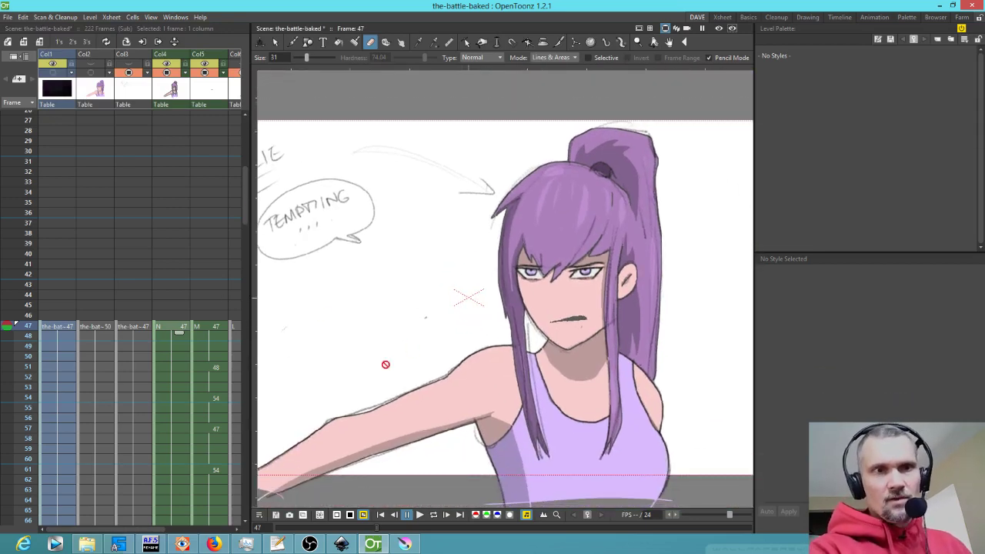
- Switch to Krita, add a new layer above the line art, and draw a red line along the inside of the dragon's neck
click(396, 544)
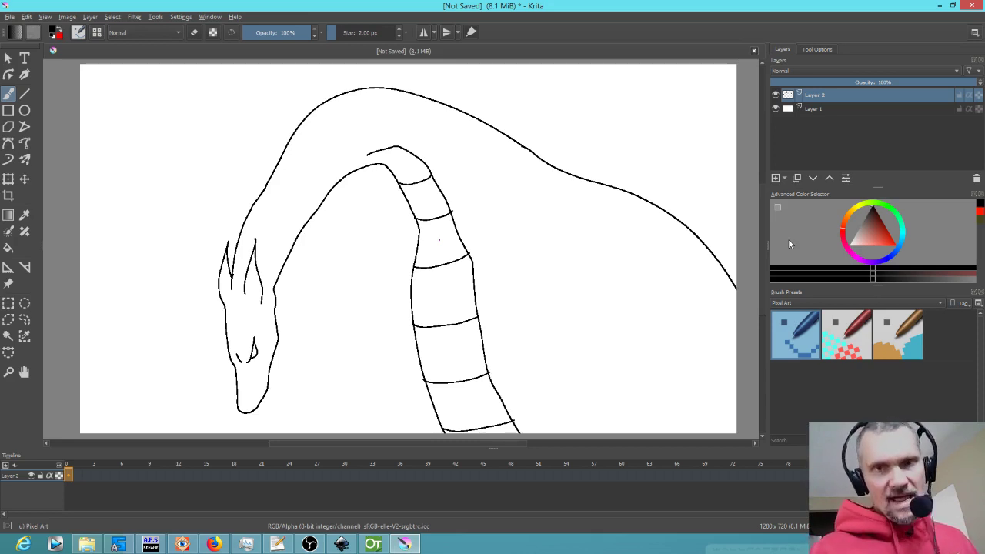
click(776, 178)
click(894, 248)
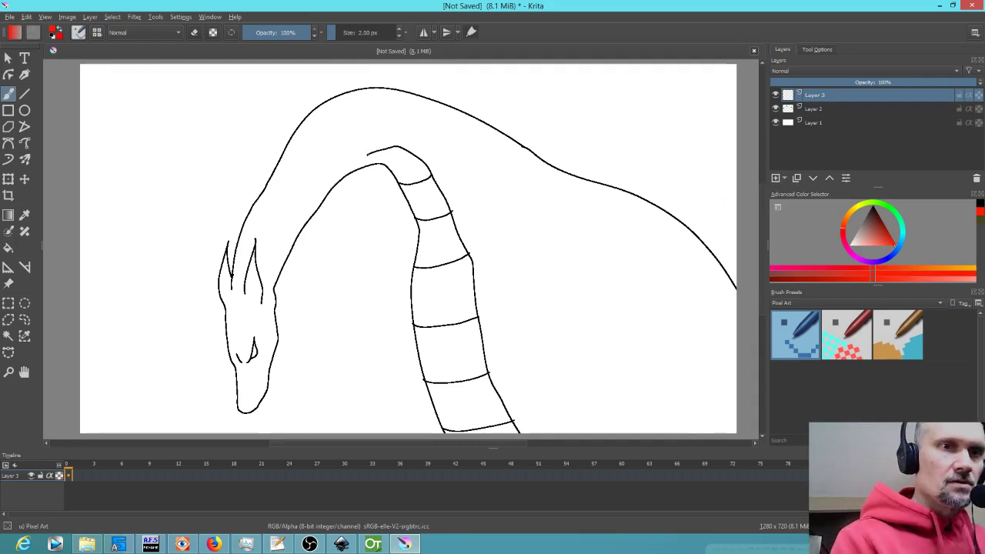
mouse_move(366, 155)
mouse_down()
mouse_move(300, 221)
mouse_move(274, 285)
mouse_move(280, 298)
mouse_up()
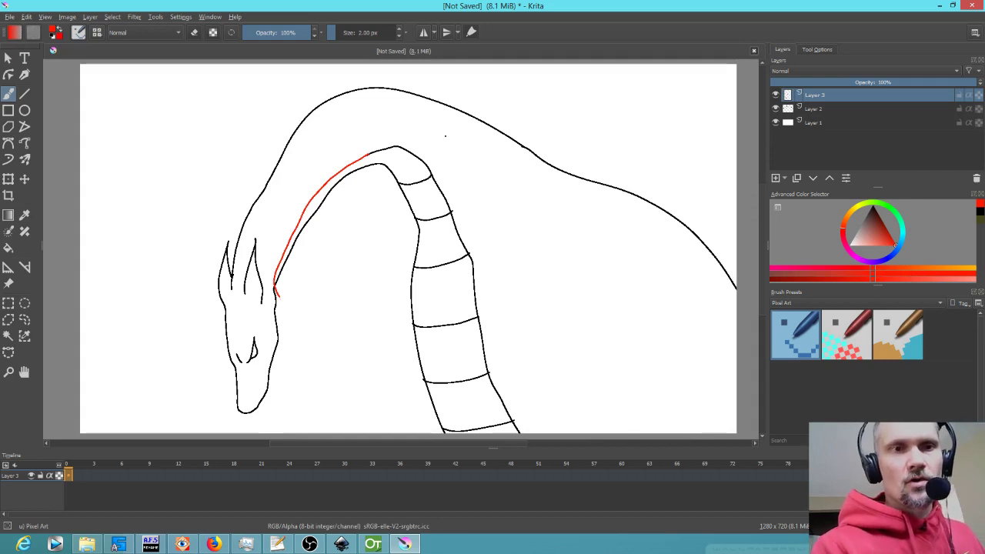
- Draw red curved lines above and below each of the upper three cross bands on the underside strip
mouse_move(387, 177)
mouse_down()
mouse_move(431, 165)
mouse_move(439, 181)
mouse_up()
drag(410, 214, 452, 205)
drag(411, 231, 460, 216)
drag(410, 262, 468, 251)
drag(407, 275, 476, 260)
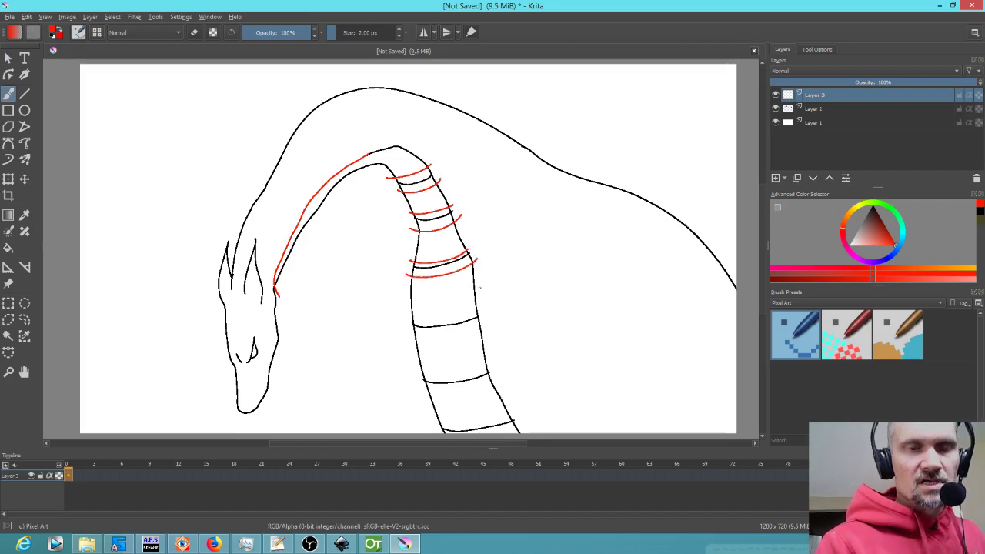
- Draw red curved lines above and below the lower three cross bands, and a red line inside the near ear
drag(408, 315, 481, 305)
drag(408, 336, 482, 326)
drag(417, 372, 494, 359)
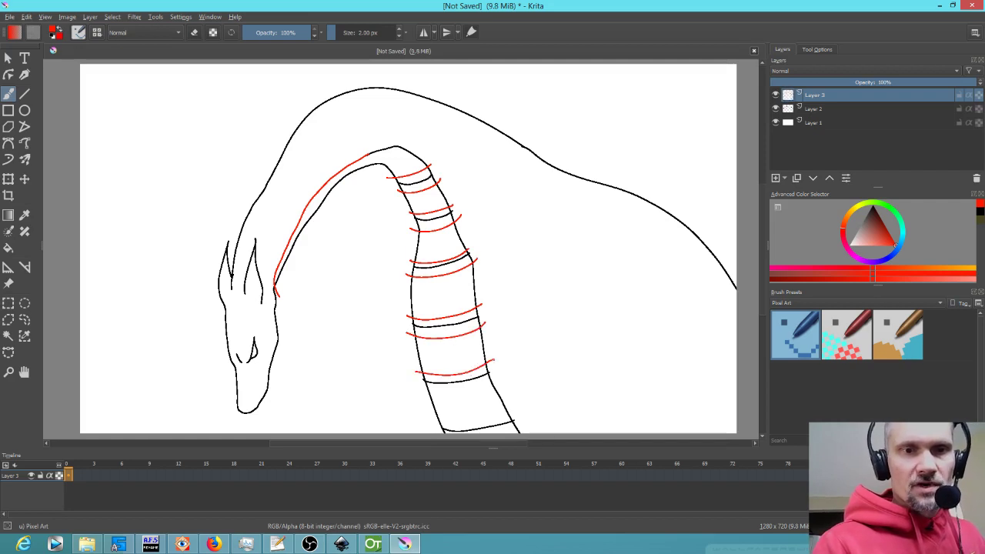
drag(419, 391, 497, 377)
drag(556, 362, 539, 232)
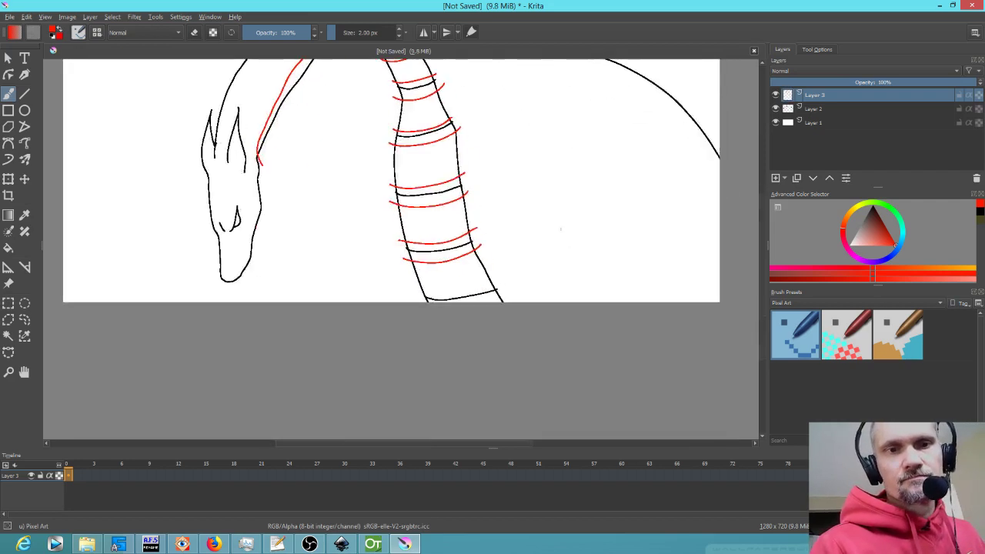
drag(416, 293, 500, 273)
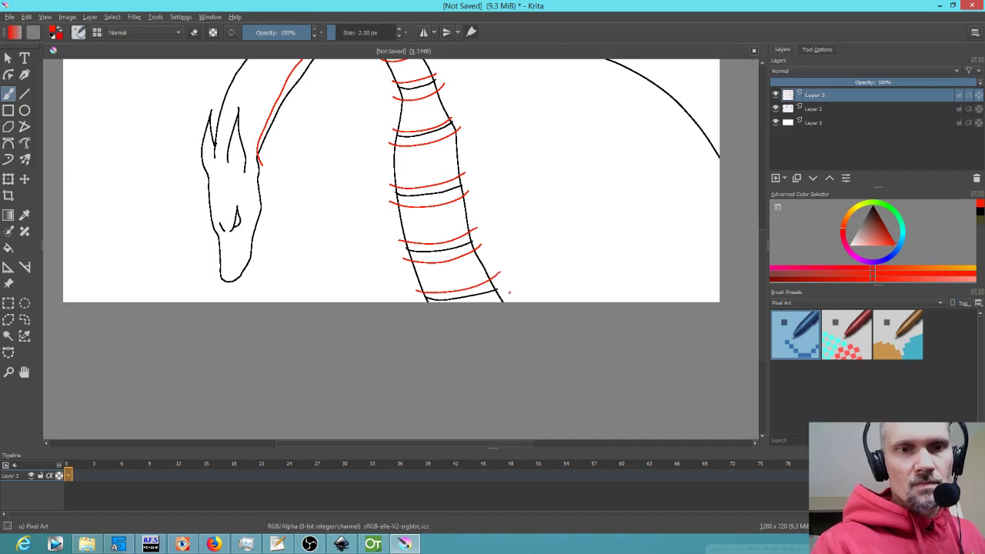
drag(426, 284, 443, 353)
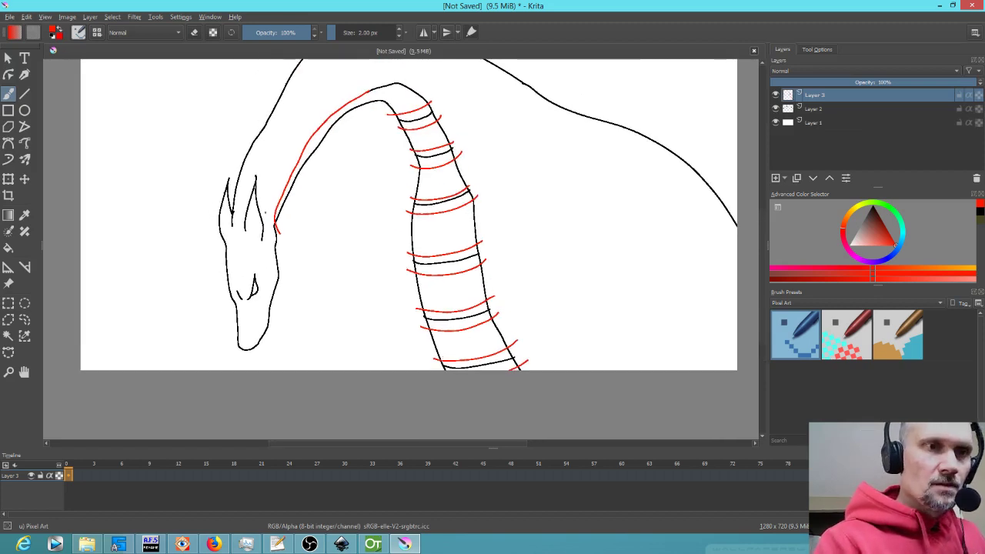
mouse_move(251, 194)
mouse_down()
mouse_move(258, 254)
mouse_move(263, 241)
mouse_up()
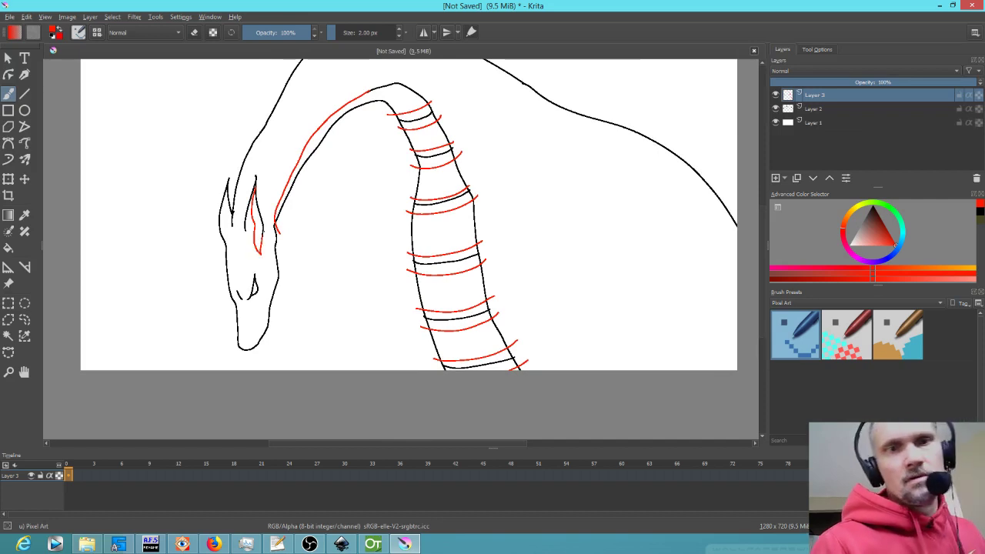
- Draw three blue circles on the dragon's body and blue lines along the side of the head, the snout and beneath the eyes
click(899, 252)
mouse_move(573, 141)
mouse_down()
mouse_move(546, 167)
mouse_move(566, 184)
mouse_move(586, 173)
mouse_move(573, 141)
mouse_up()
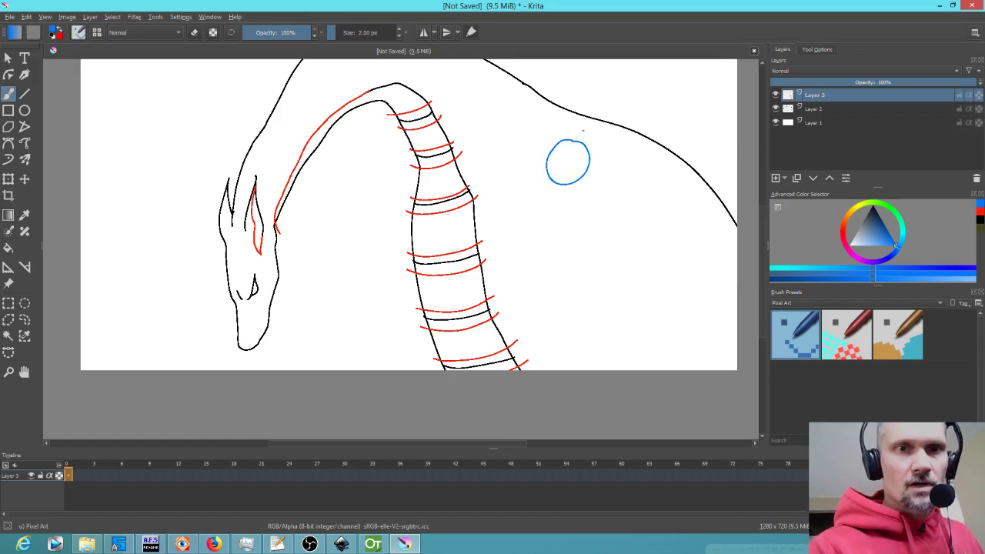
mouse_move(655, 181)
mouse_down()
mouse_move(630, 198)
mouse_move(649, 207)
mouse_move(660, 182)
mouse_up()
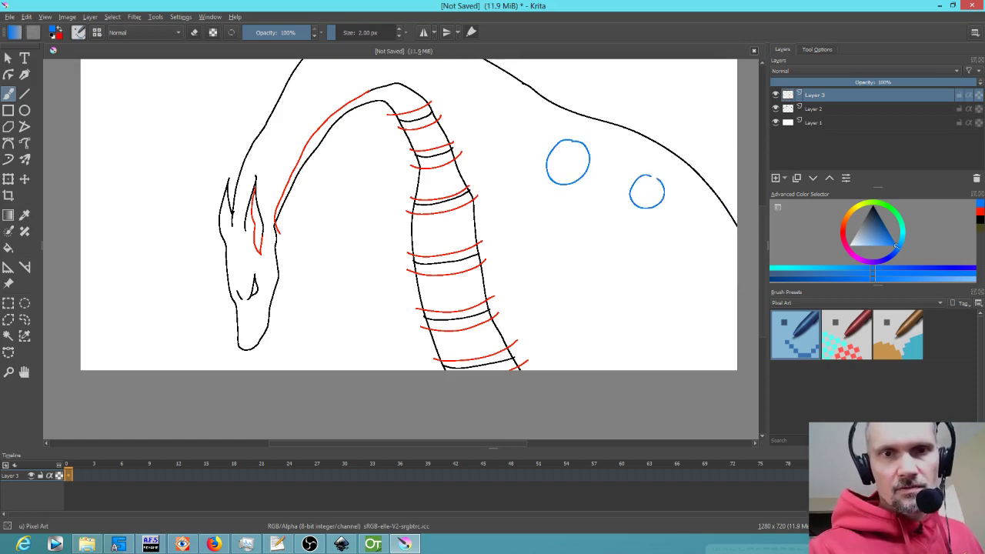
mouse_move(606, 235)
mouse_down()
mouse_move(565, 276)
mouse_move(606, 298)
mouse_move(630, 263)
mouse_move(617, 238)
mouse_up()
mouse_move(458, 222)
mouse_down()
mouse_move(460, 300)
mouse_move(484, 233)
mouse_up()
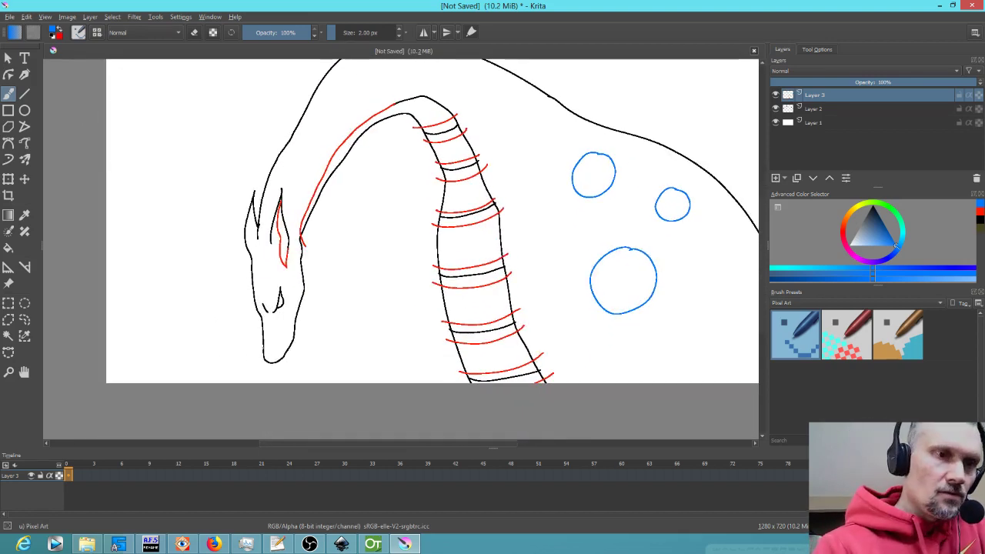
mouse_move(266, 354)
mouse_down()
mouse_move(278, 350)
mouse_move(291, 304)
mouse_up()
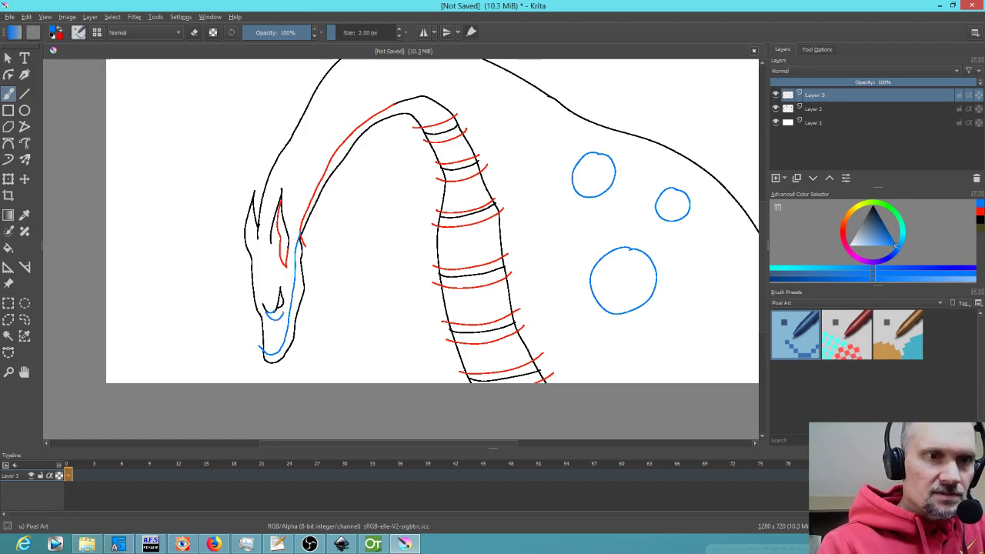
mouse_move(584, 275)
mouse_down()
mouse_move(519, 390)
mouse_move(480, 286)
mouse_move(491, 305)
mouse_up()
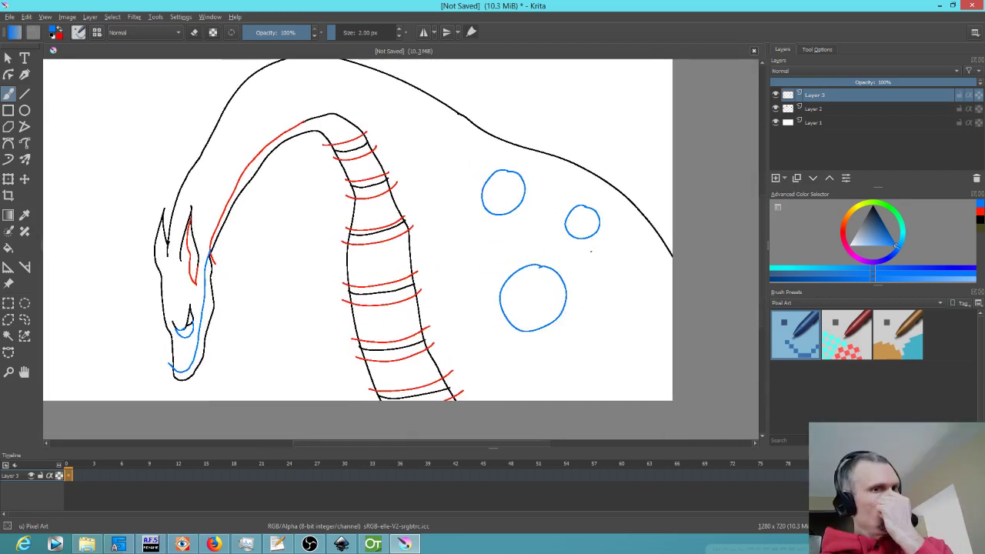
- Add a new layer and place it between the black line art on Layer 2 and the white Layer 1
click(776, 94)
click(776, 95)
click(829, 108)
click(776, 177)
click(814, 178)
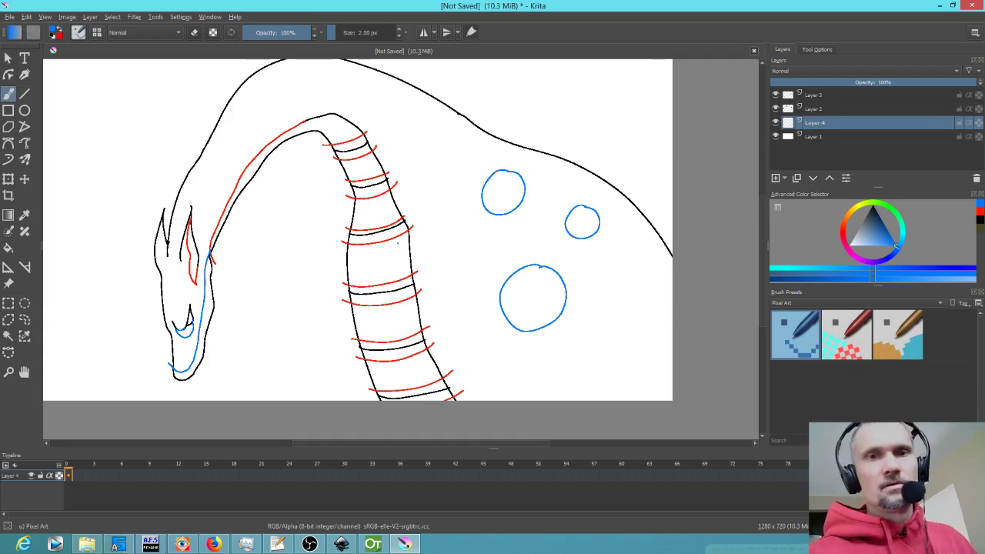
- Save the drawing as a Krita document named dragon
key(ctrl+s)
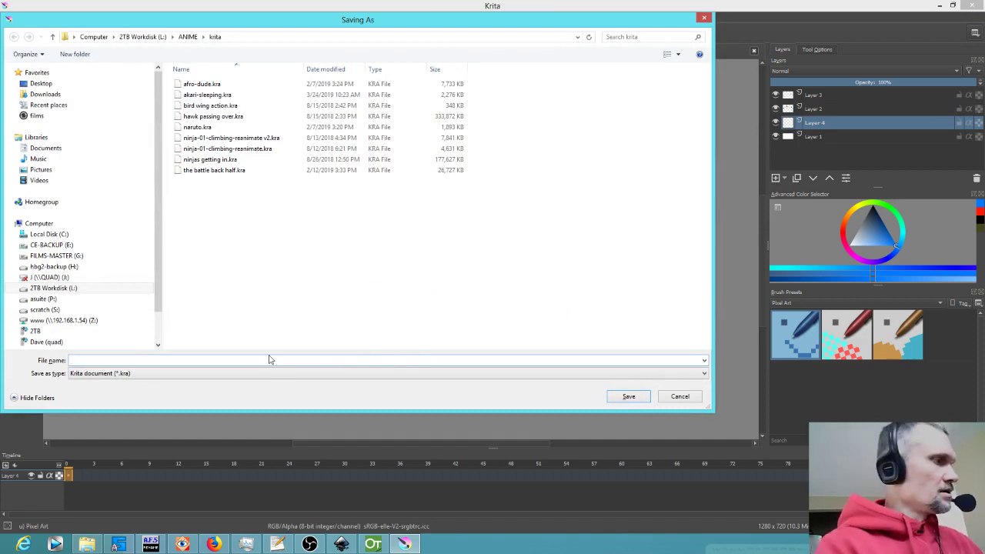
text(dragon)
key(Return)
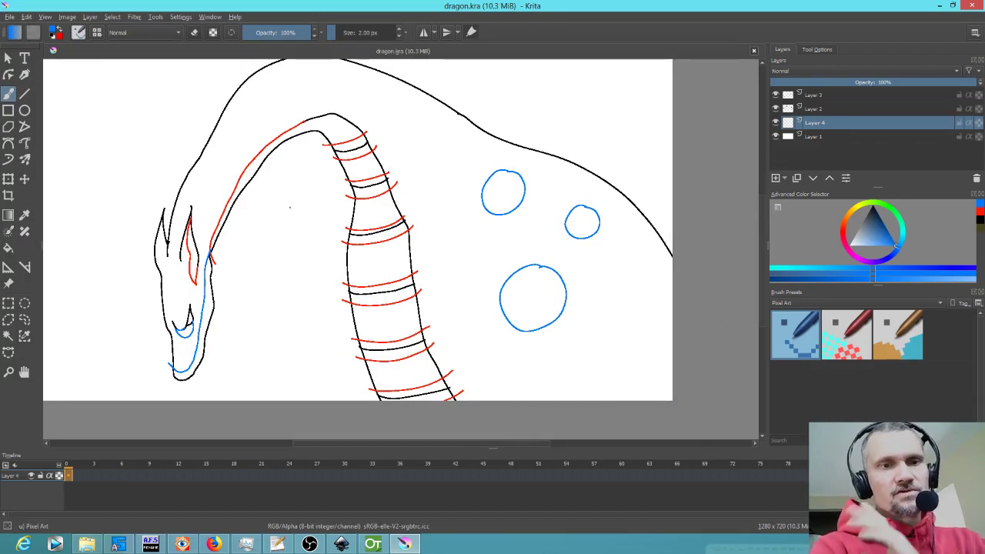
- On Layer 2, draw a black wavy line between the head and the underside strip with the Pixel Art brush at 1 px
mouse_move(339, 307)
mouse_down()
mouse_move(393, 311)
mouse_move(391, 339)
mouse_up()
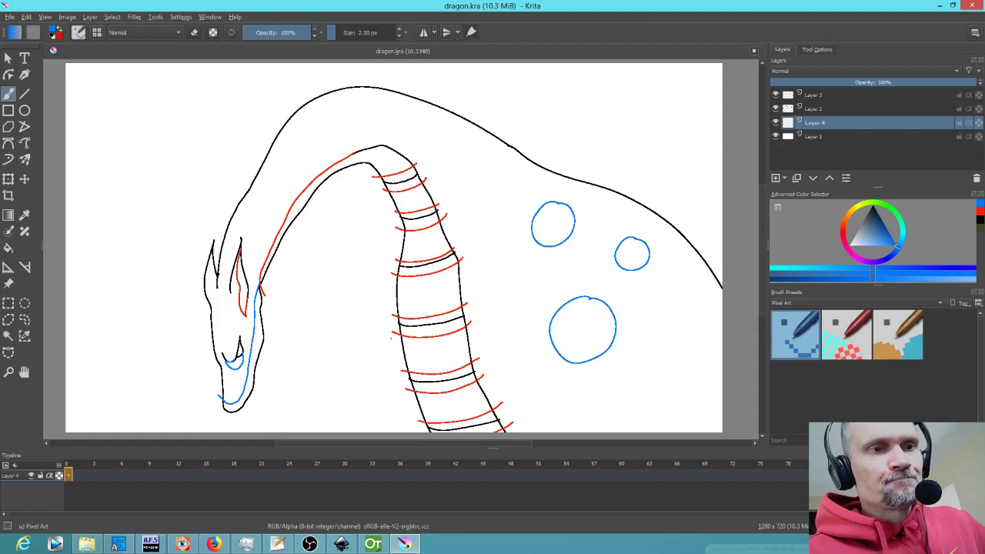
click(799, 344)
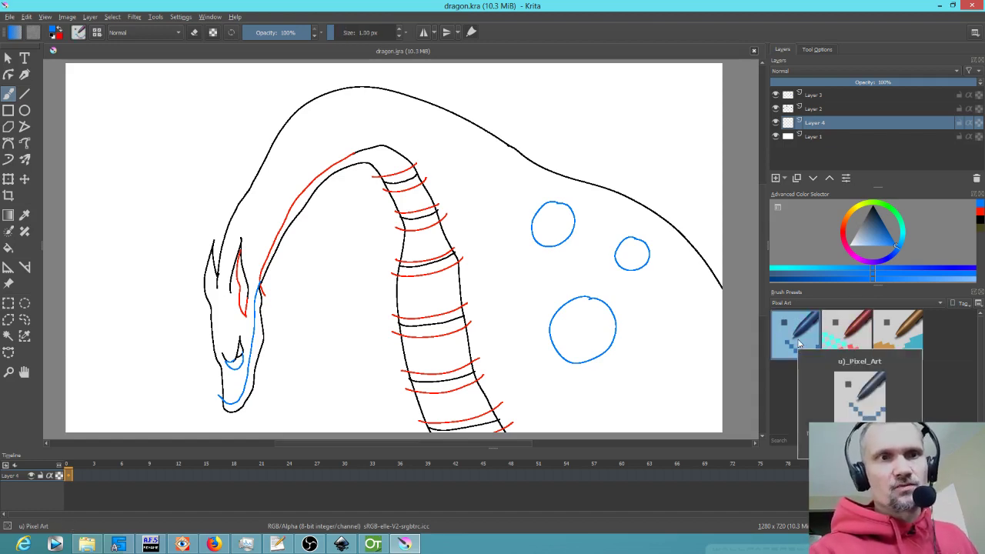
click(820, 110)
click(776, 108)
click(776, 109)
click(876, 222)
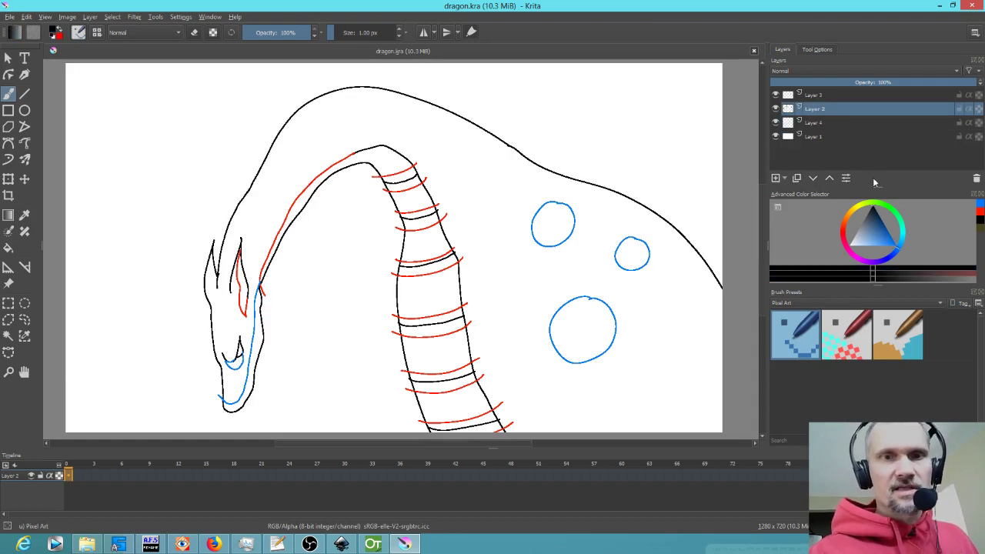
mouse_move(290, 313)
mouse_down()
mouse_move(325, 271)
mouse_move(356, 296)
mouse_move(353, 309)
mouse_up()
- Draw a small black arrow pointing at the pixel steps near the lower end of the wavy line
scroll(374, 255, up, 8)
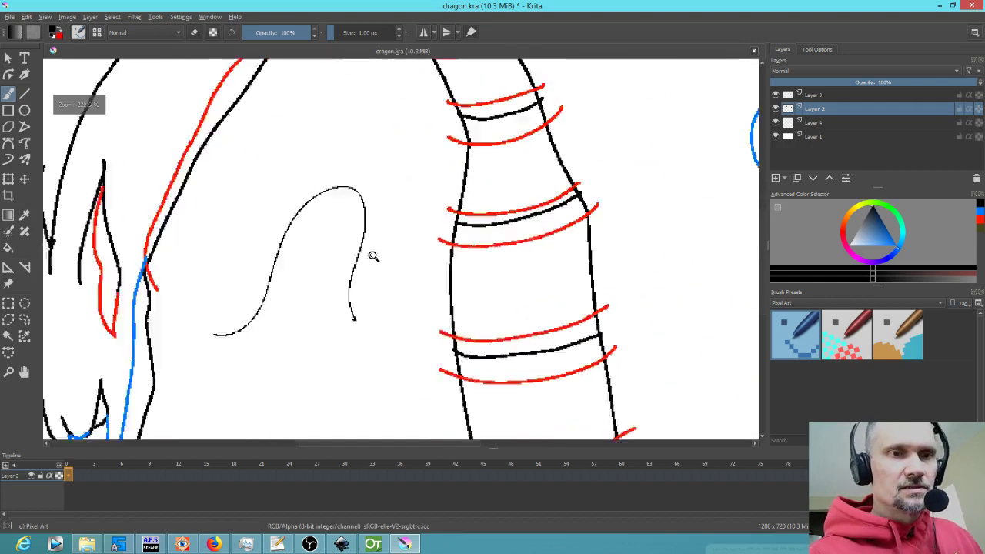
drag(395, 291, 477, 266)
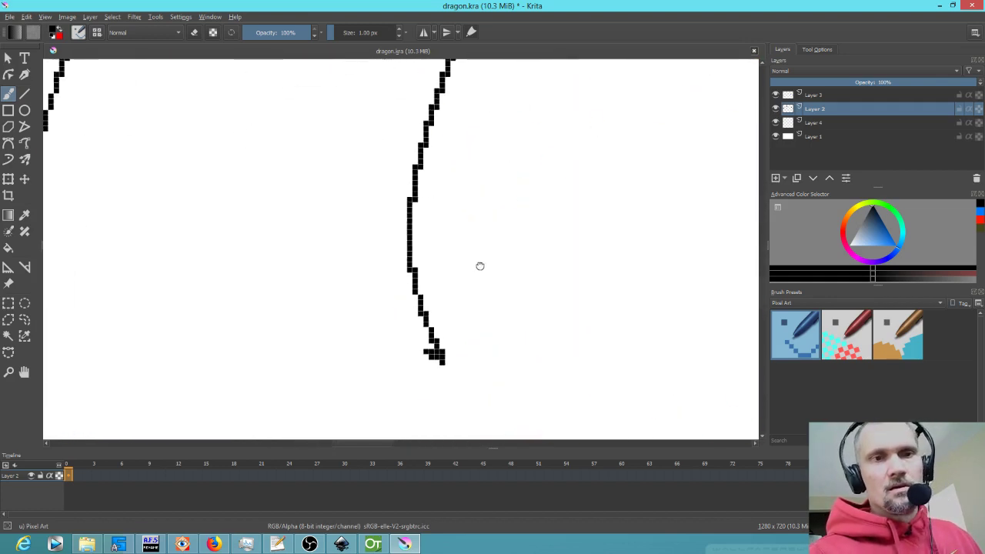
mouse_move(320, 349)
mouse_down()
mouse_move(388, 299)
mouse_move(385, 347)
mouse_up()
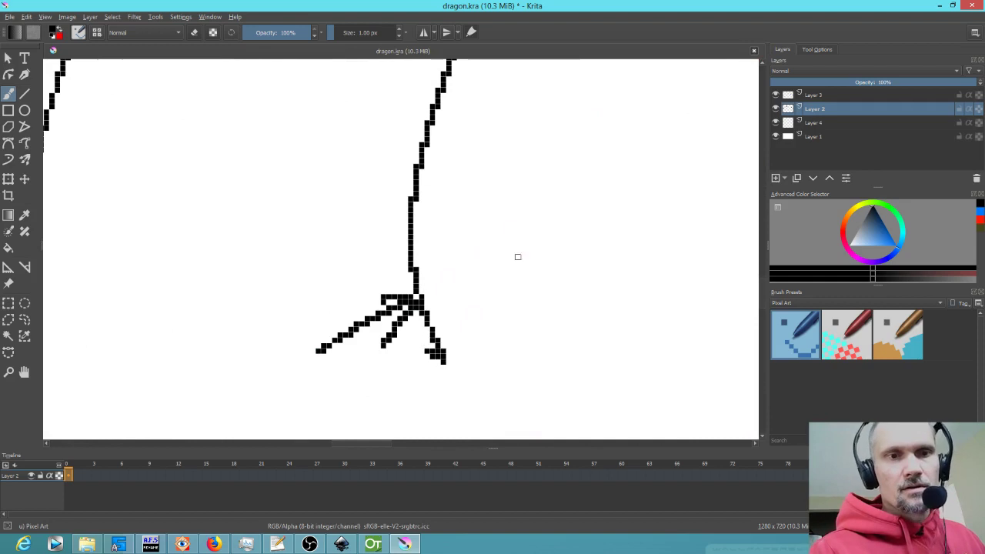
- Draw a second black arrow pointing at the stair-stepped pixels on the rising side of the wavy line and inspect them up close
mouse_move(524, 204)
mouse_down()
mouse_move(445, 280)
mouse_move(482, 274)
mouse_up()
mouse_move(446, 310)
mouse_down()
mouse_move(466, 373)
mouse_move(442, 383)
mouse_up()
mouse_move(231, 242)
mouse_down()
mouse_move(235, 387)
mouse_move(336, 204)
mouse_move(298, 286)
mouse_up()
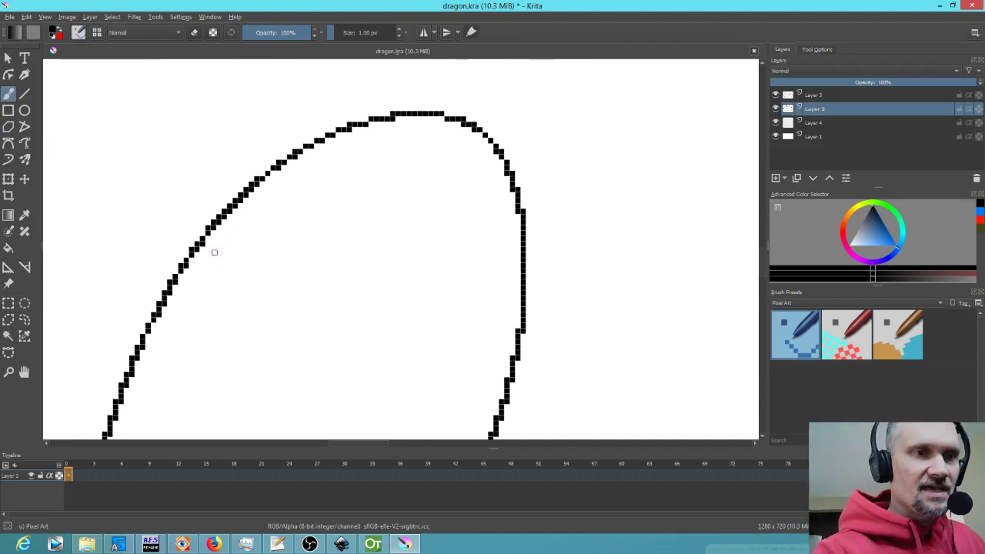
mouse_move(214, 249)
mouse_down()
mouse_move(221, 282)
mouse_move(259, 250)
mouse_move(275, 304)
mouse_move(312, 325)
mouse_move(242, 275)
mouse_up()
scroll(243, 275, up, 1)
scroll(243, 275, up, 3)
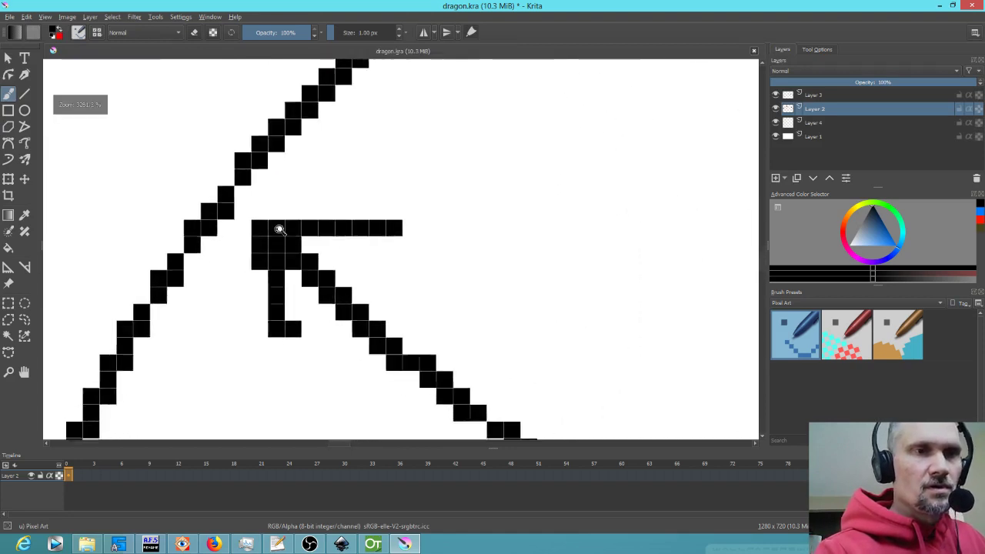
- Draw a thick black diagonal stroke from the second arrowhead across the wavy line's stair-stepped pixels
mouse_move(157, 104)
mouse_down()
mouse_move(266, 225)
mouse_move(163, 116)
mouse_up()
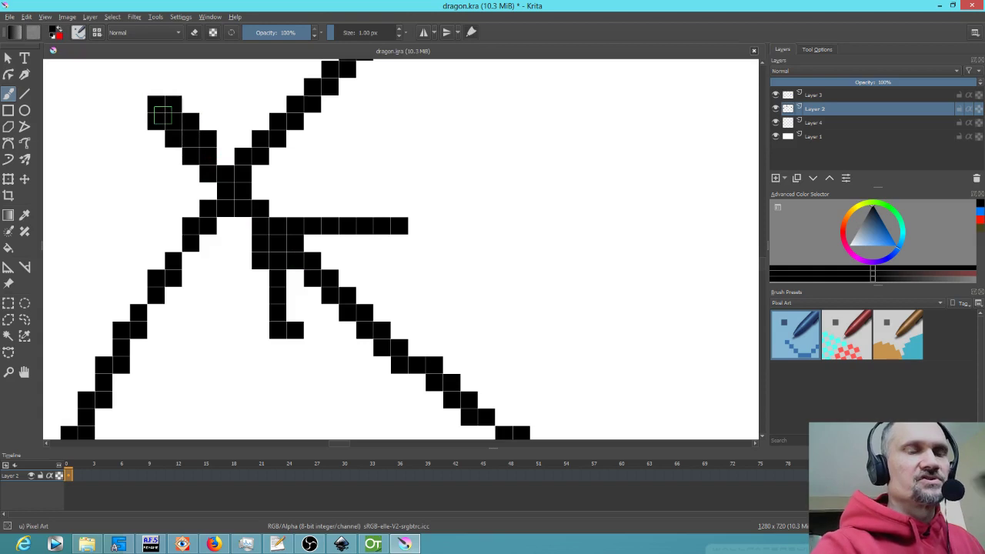
scroll(312, 206, down, 6)
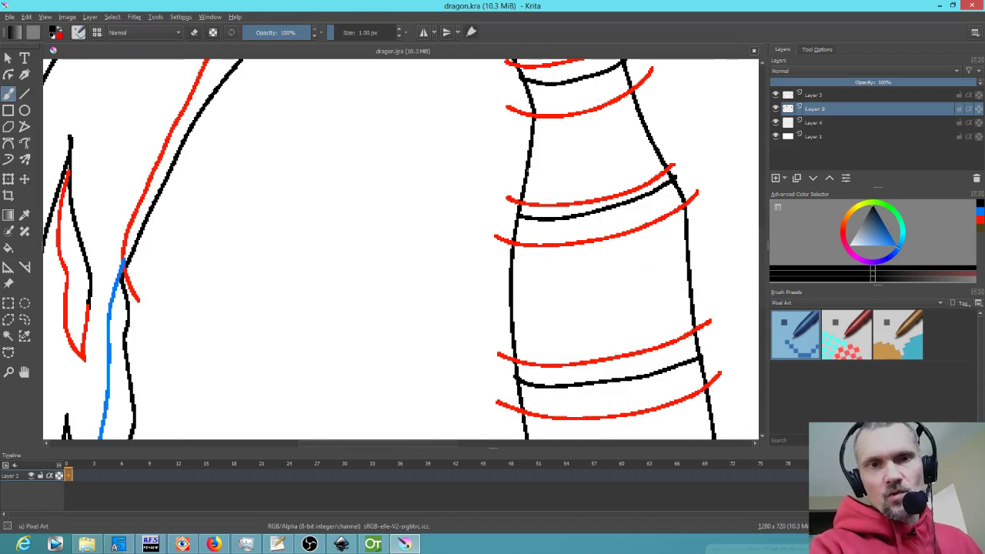
- Examine the hard pixel edges of the black and red lines on the underside strip, followed by the whole drawing
scroll(517, 205, up, 5)
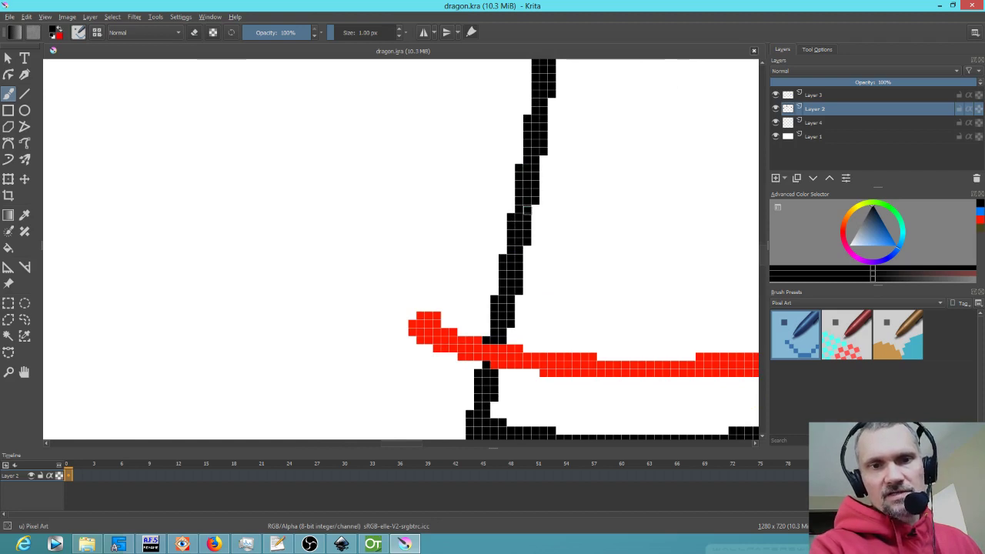
scroll(380, 134, down, 7)
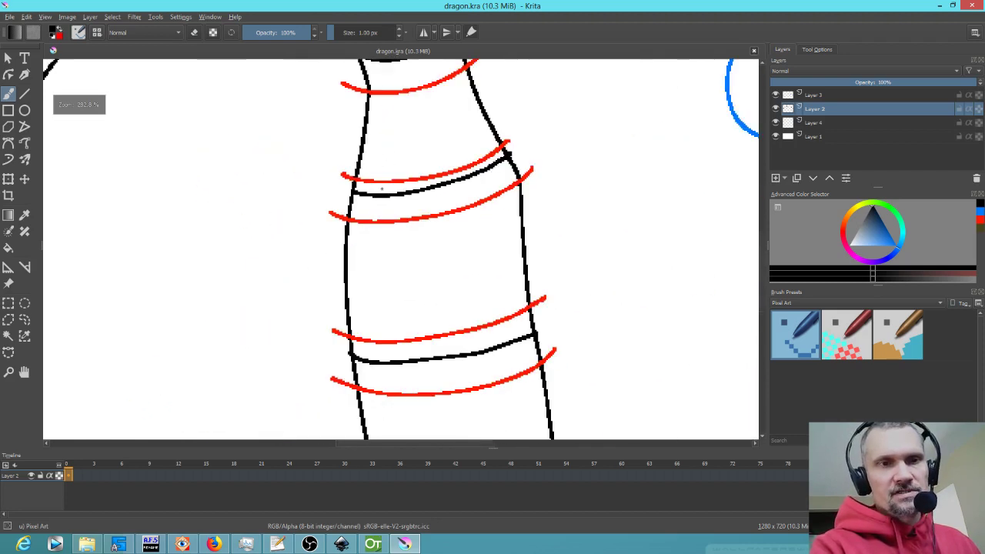
scroll(381, 188, down, 3)
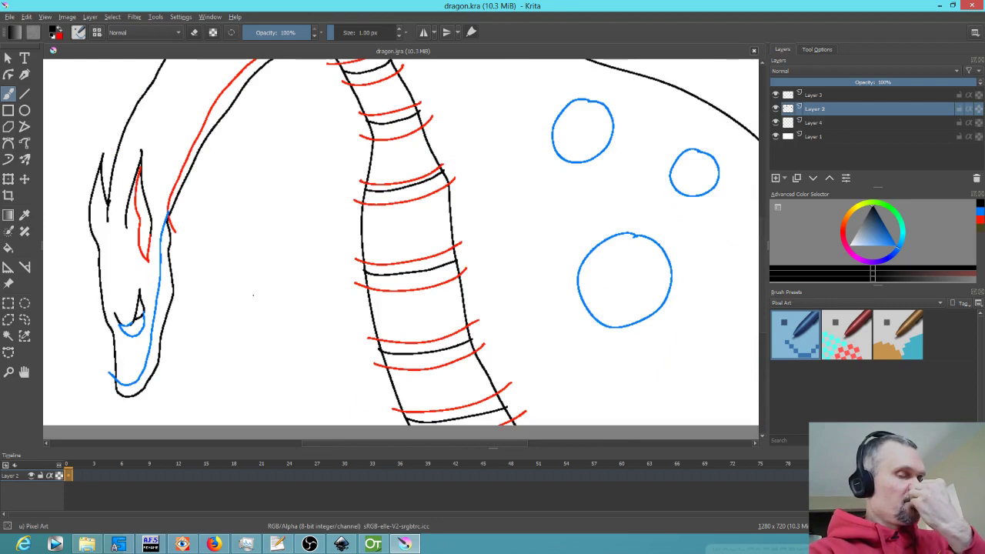
scroll(251, 291, down, 4)
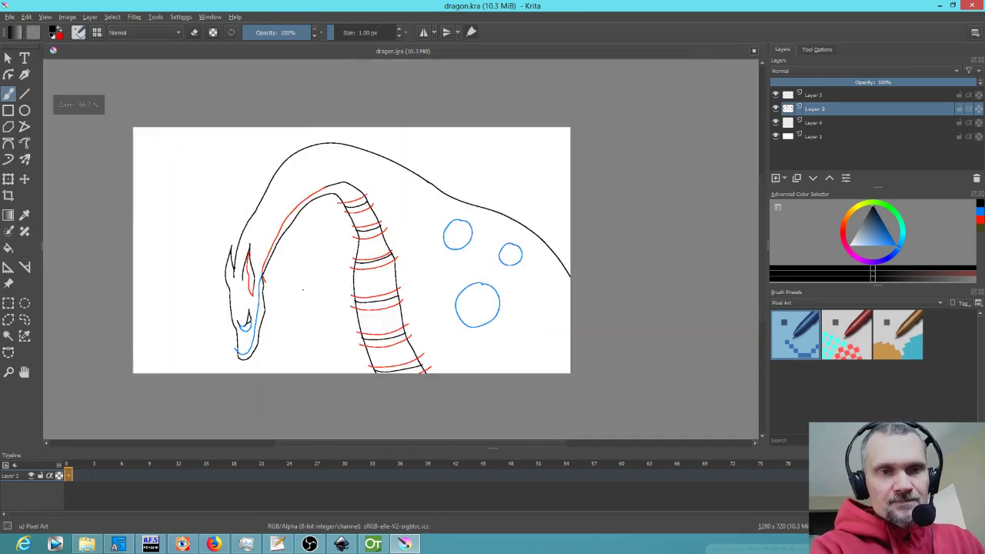
scroll(331, 283, up, 1)
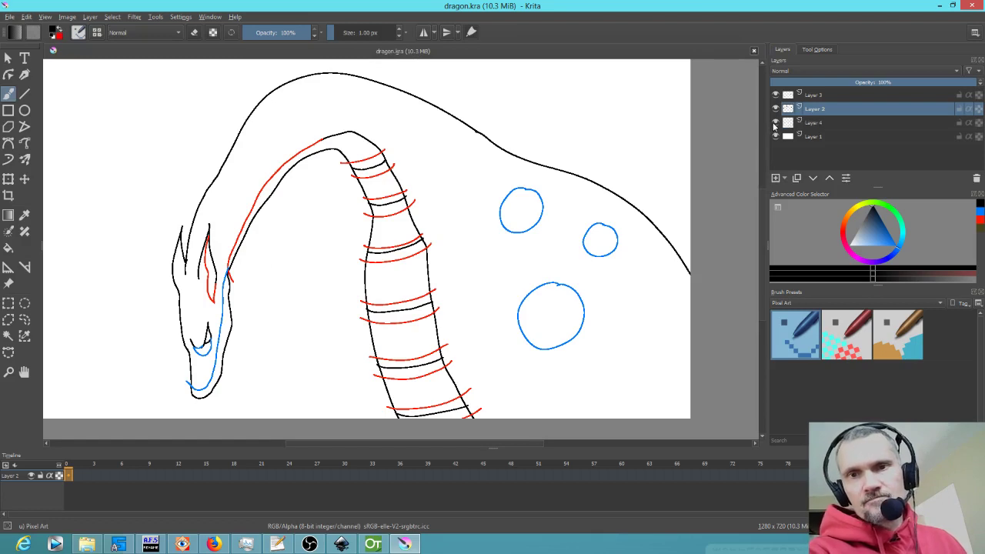
- Select Layer 4, activate the Fill tool, bring up its options, and choose red as the paint color
click(805, 125)
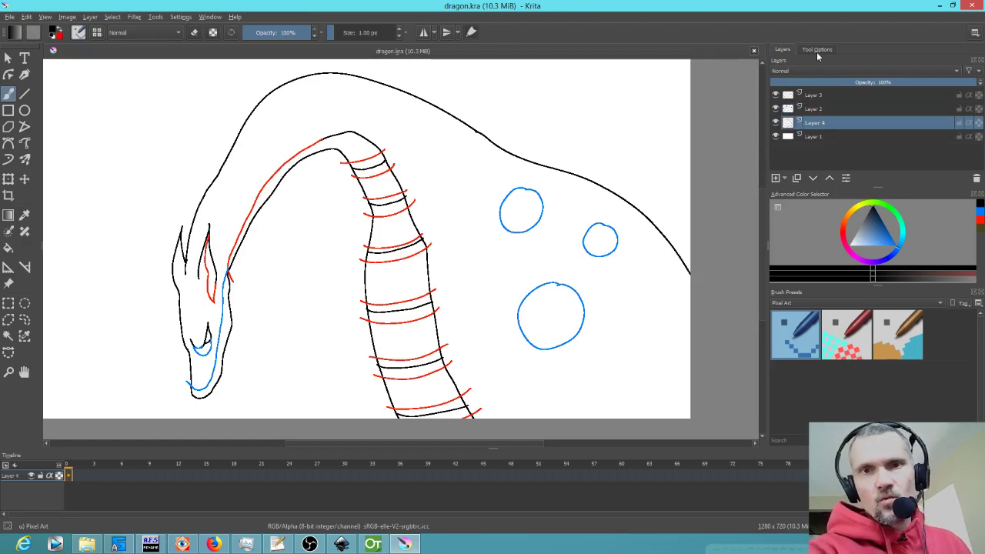
key(f)
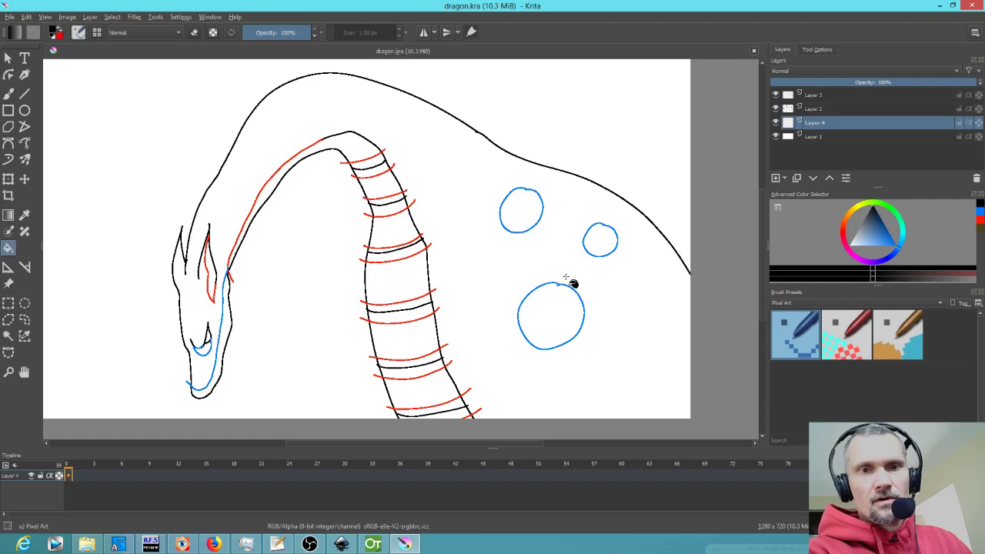
click(817, 49)
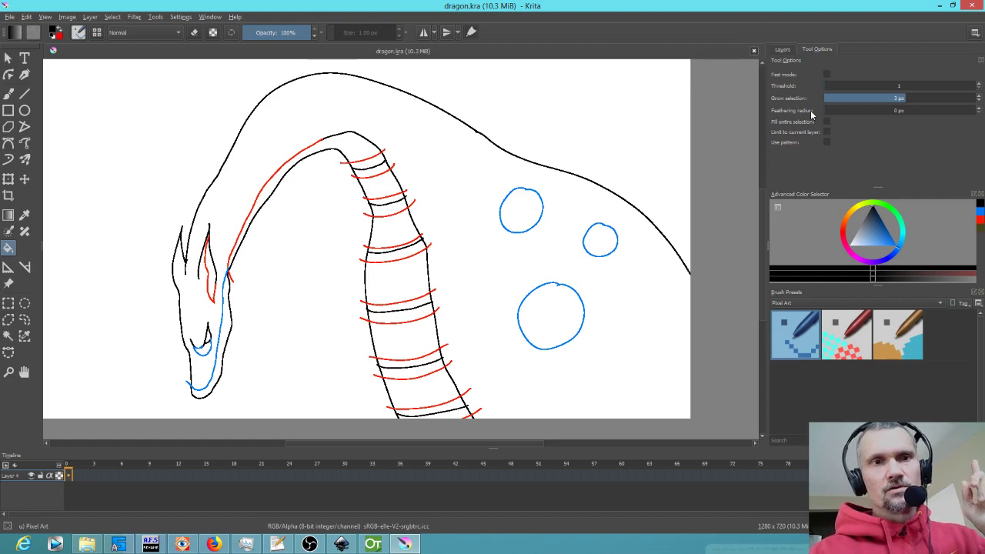
click(843, 232)
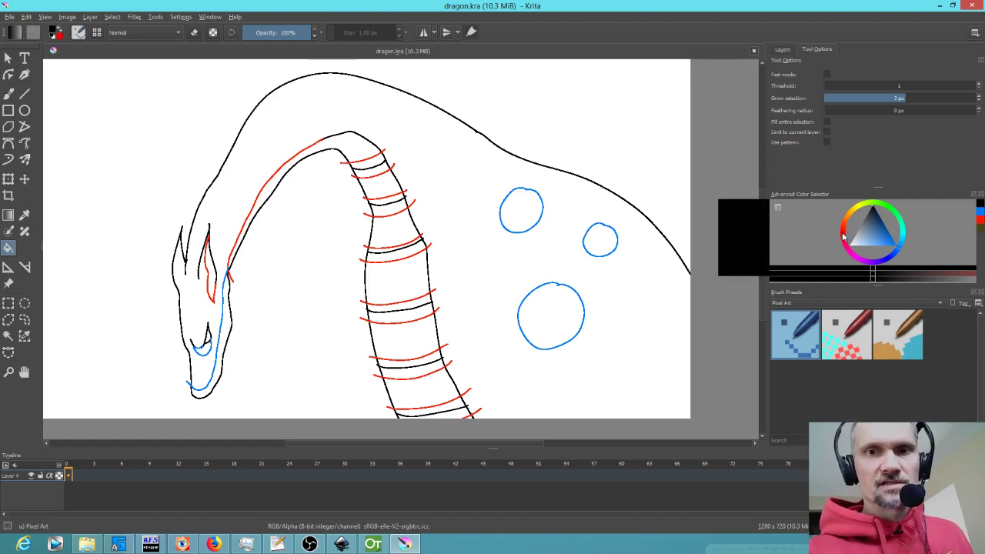
drag(873, 229, 880, 231)
- Select Layer 3 and toggle its visibility off and on to check the red and blue shading lines
click(783, 49)
click(823, 93)
click(776, 94)
click(775, 94)
drag(902, 250, 906, 254)
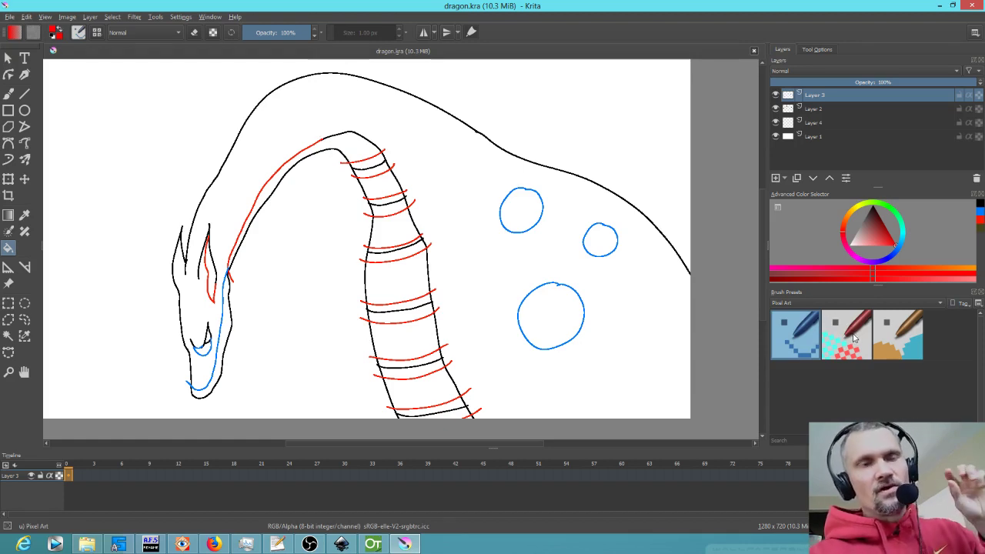
mouse_move(853, 337)
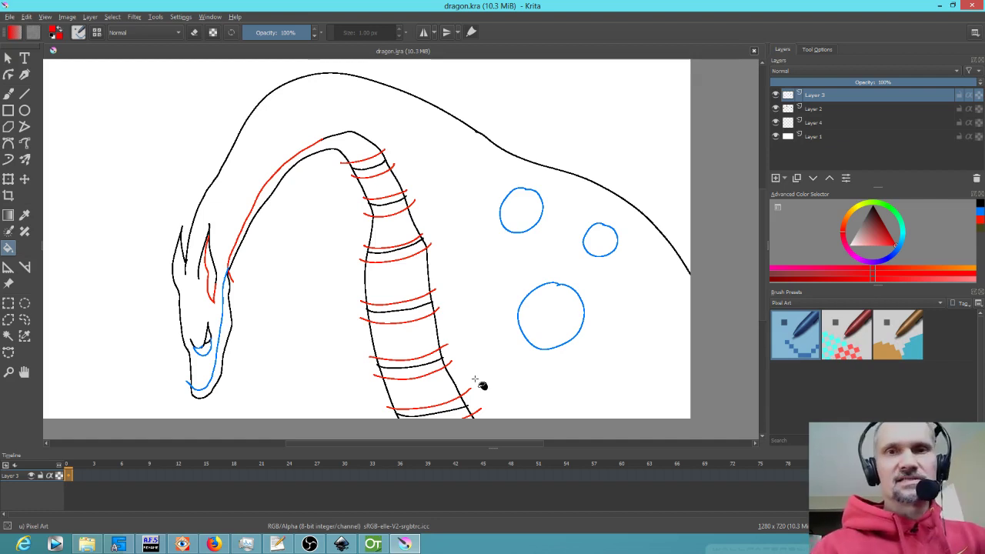
- Make Layer 4 active for filling and set the Fill tool's Grow selection to 2 px
click(824, 121)
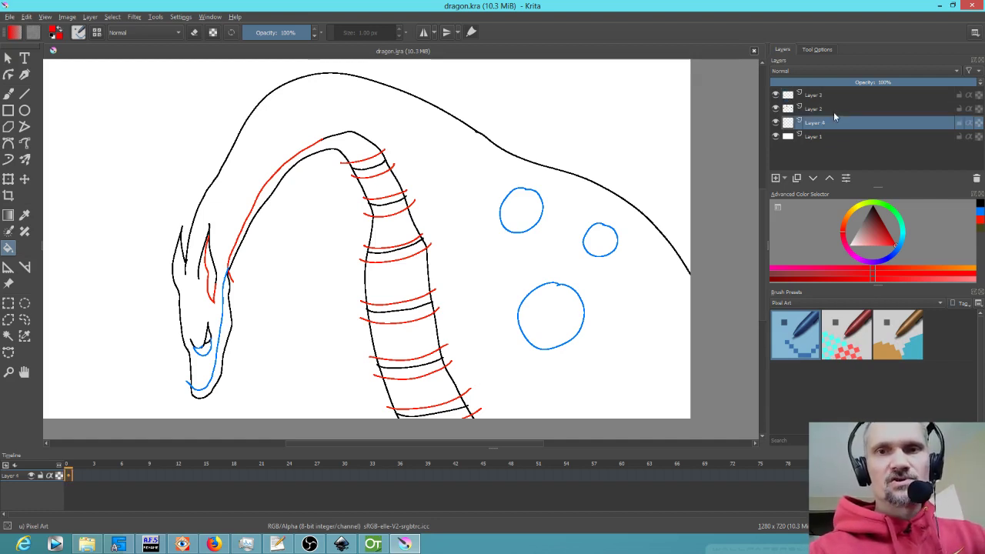
click(874, 231)
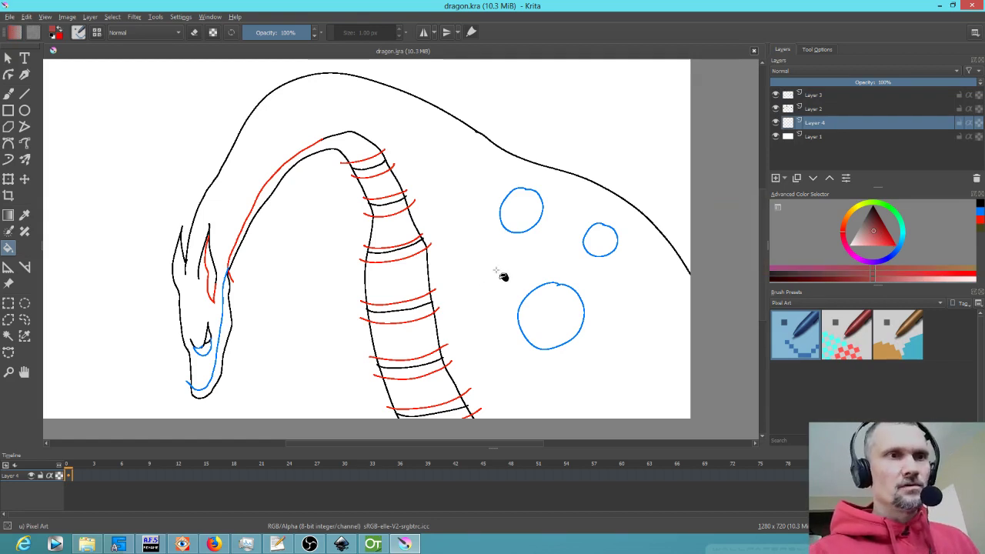
click(818, 50)
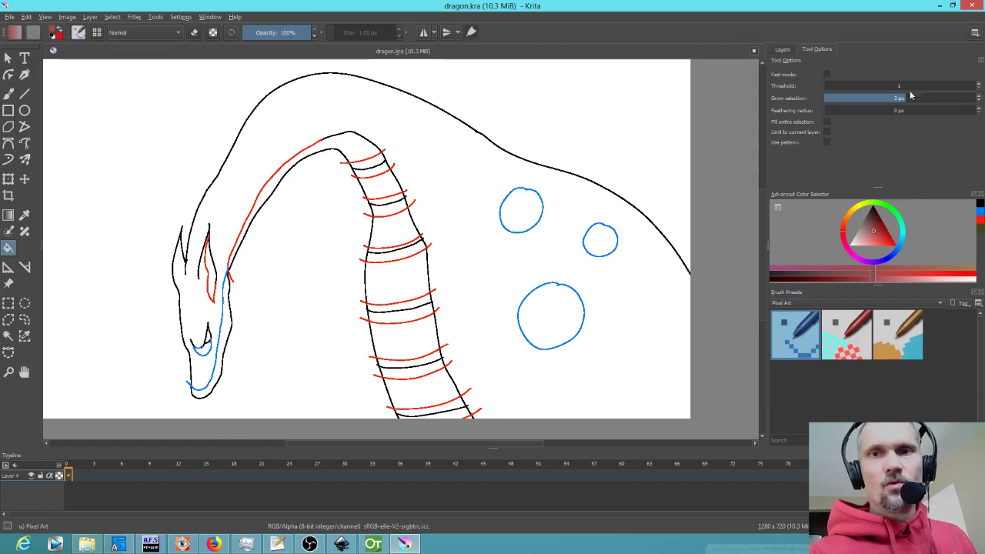
click(978, 102)
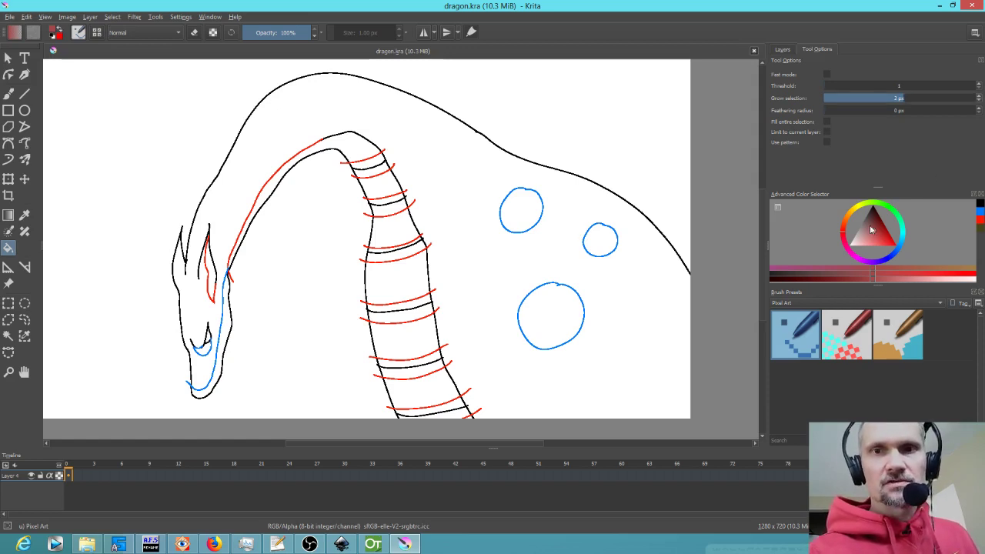
- Choose a medium green and fill the red-bordered shading area beside the dragon's horn on Layer 4
click(907, 225)
drag(875, 235, 882, 238)
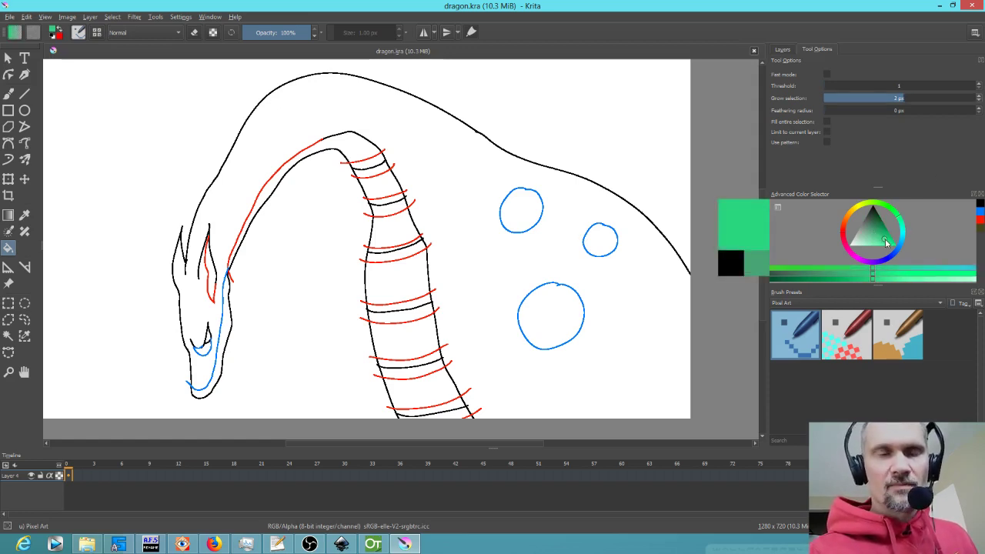
click(221, 279)
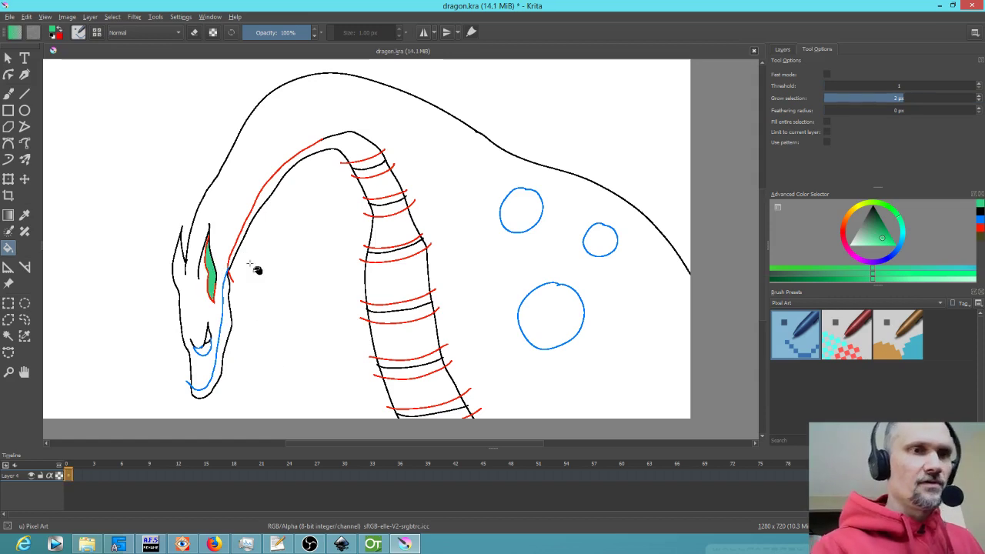
- Hide Layer 3 to examine the green fill's edges up close along the horn, and show the layer again
click(784, 54)
click(776, 96)
scroll(220, 259, up, 6)
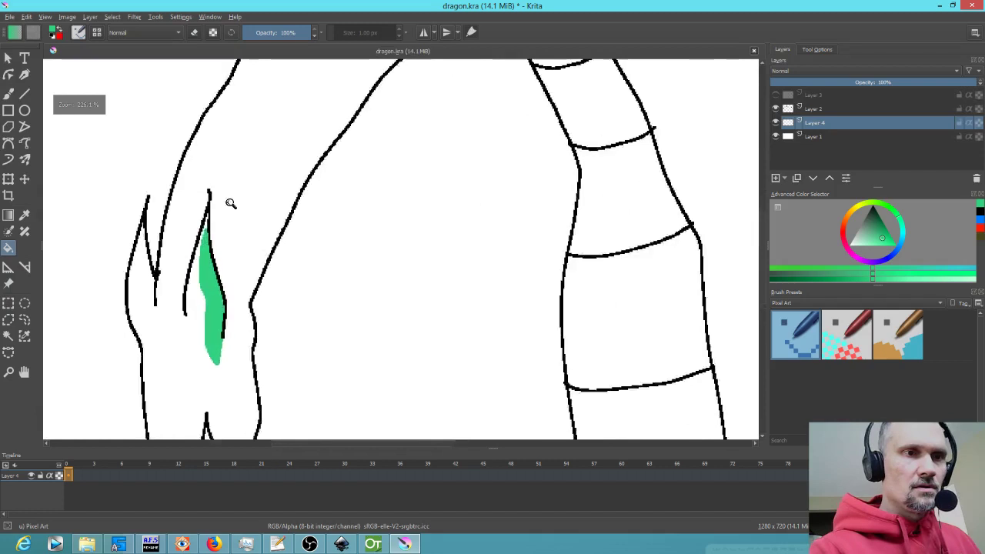
drag(281, 261, 330, 215)
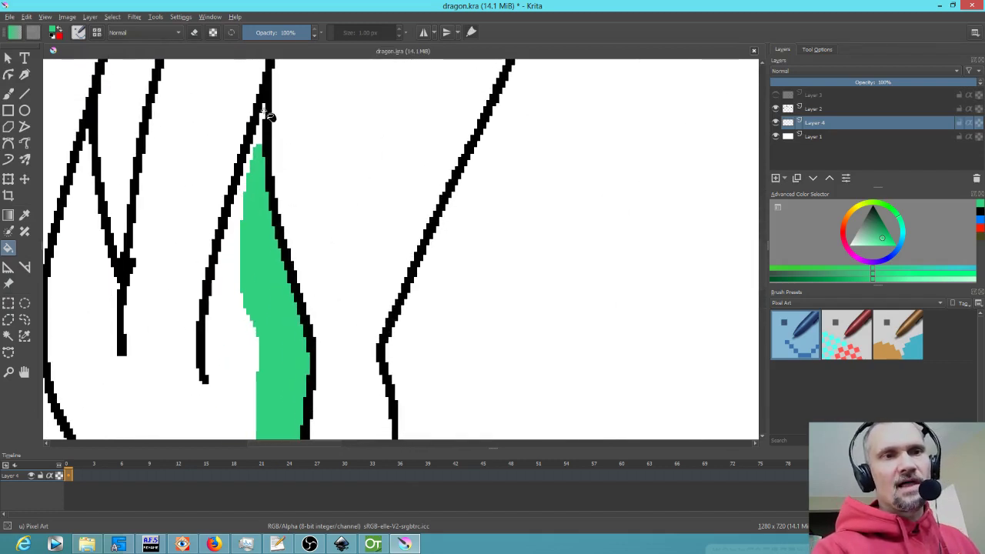
click(776, 96)
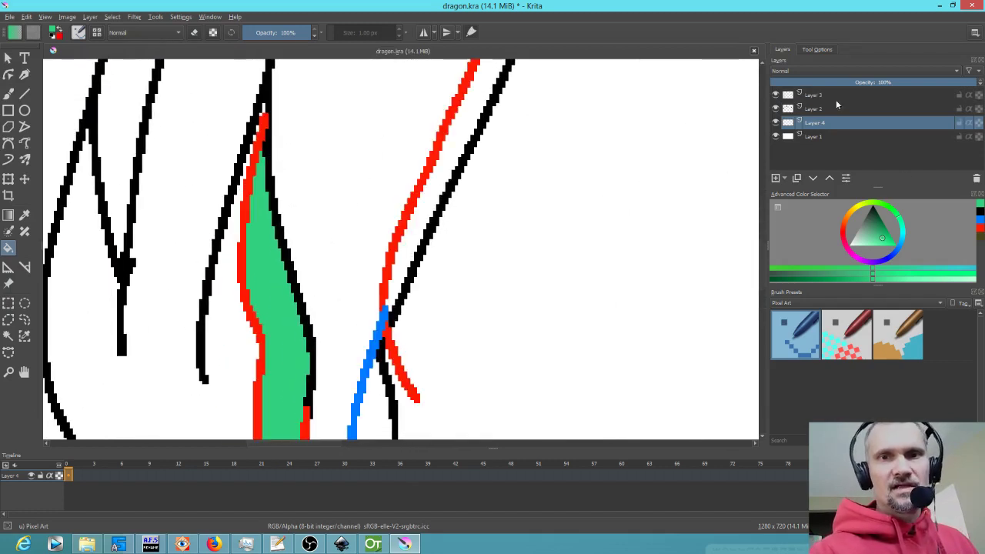
- Fill the dragon's head and body with a teal green on Layer 4
click(847, 223)
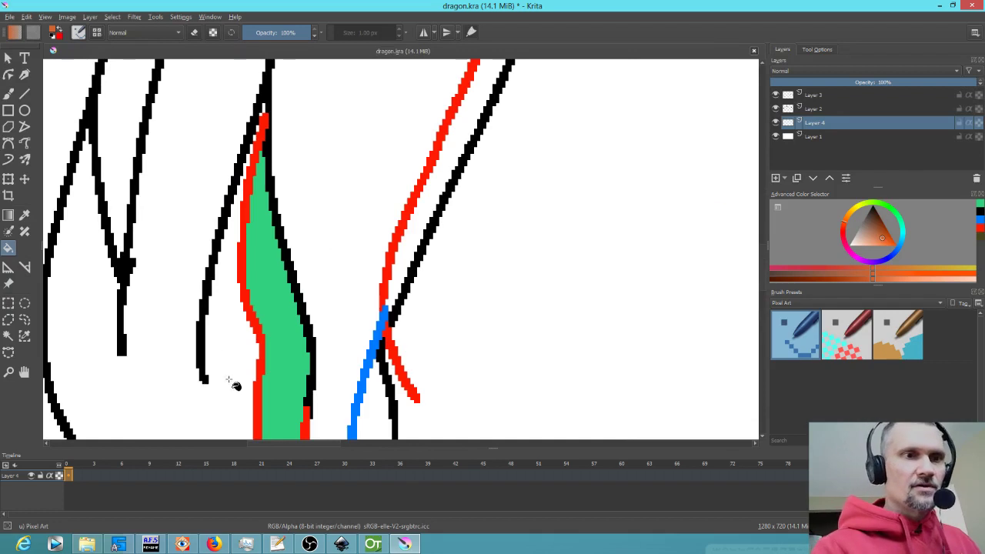
click(901, 221)
click(229, 408)
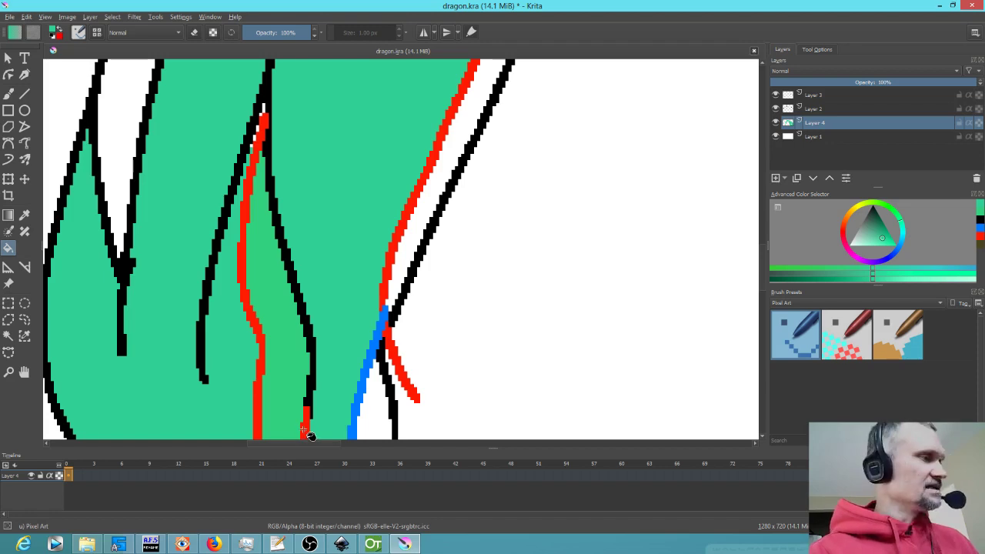
- Undo the teal body fill and fill the dragon's head and body with blue on Layer 4 instead
key(ctrl+z)
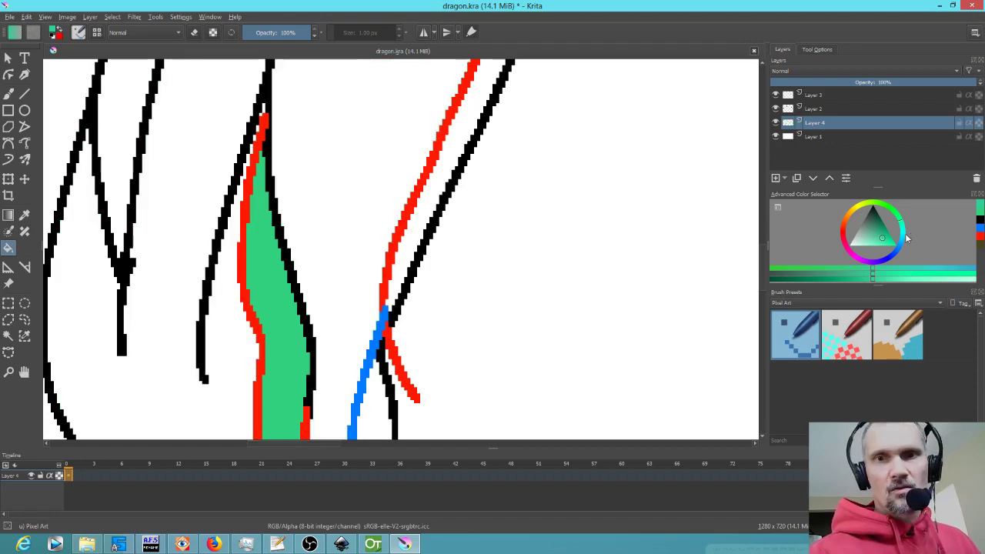
click(906, 238)
click(225, 391)
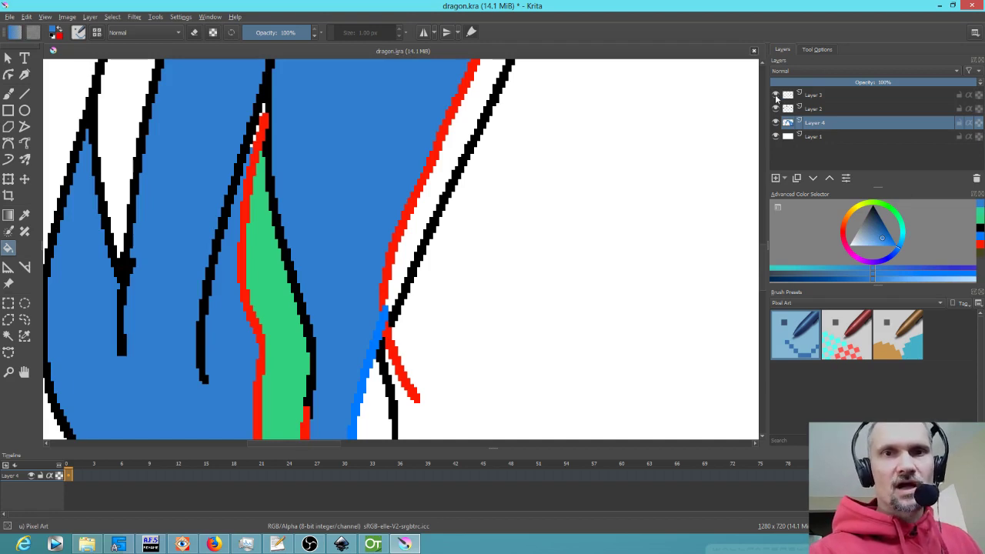
- Hide Layer 3 and examine the blue and green fill borders along the head, horn and neck
click(776, 96)
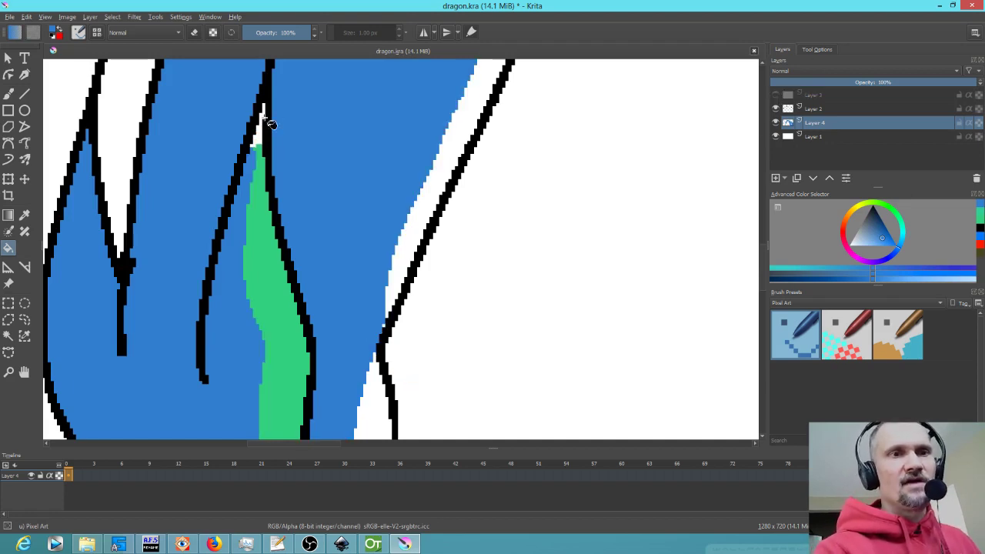
drag(282, 138, 299, 172)
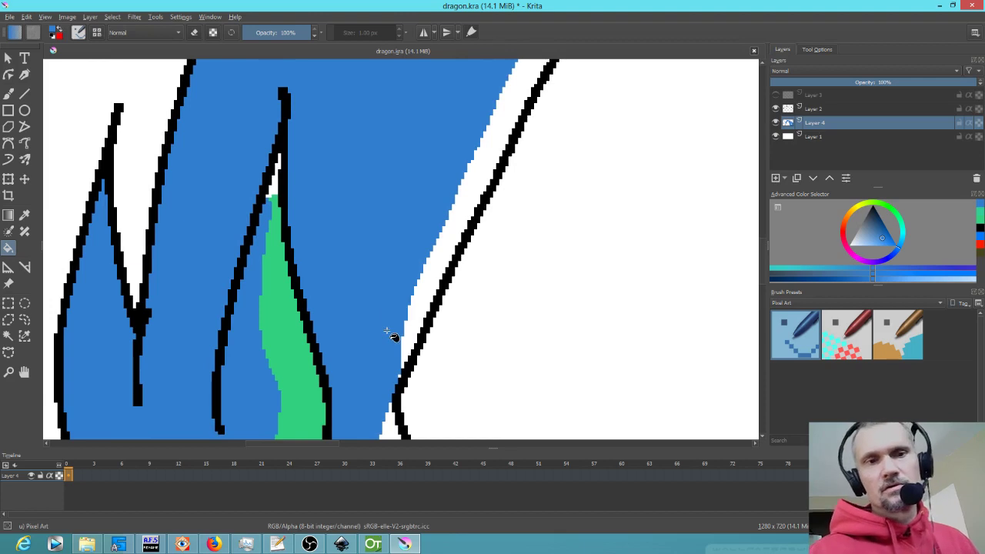
scroll(393, 335, down, 4)
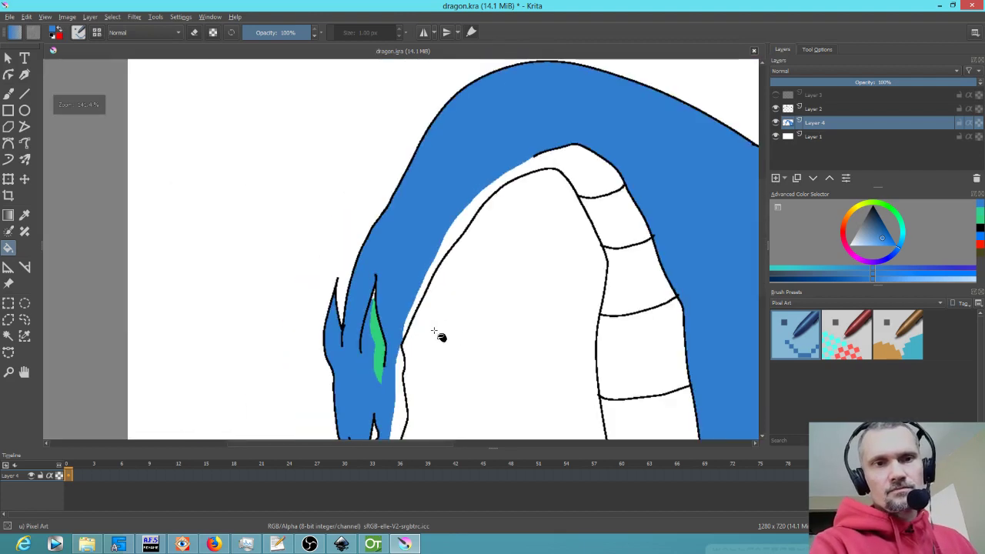
drag(400, 259, 361, 208)
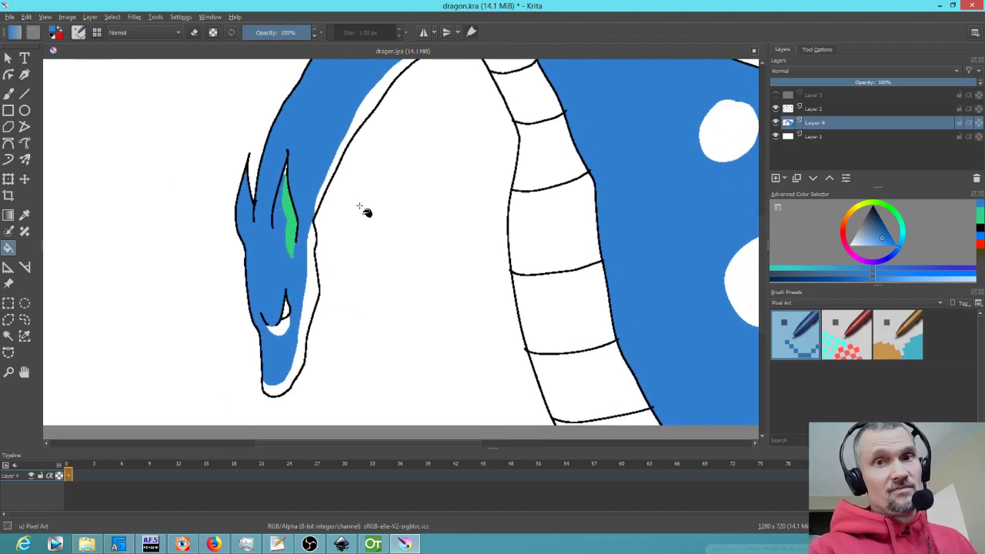
- Undo the blue and green fills and the reordering of Layer 4, and make Layer 3 visible again
key(ctrl+z)
key(ctrl+z)
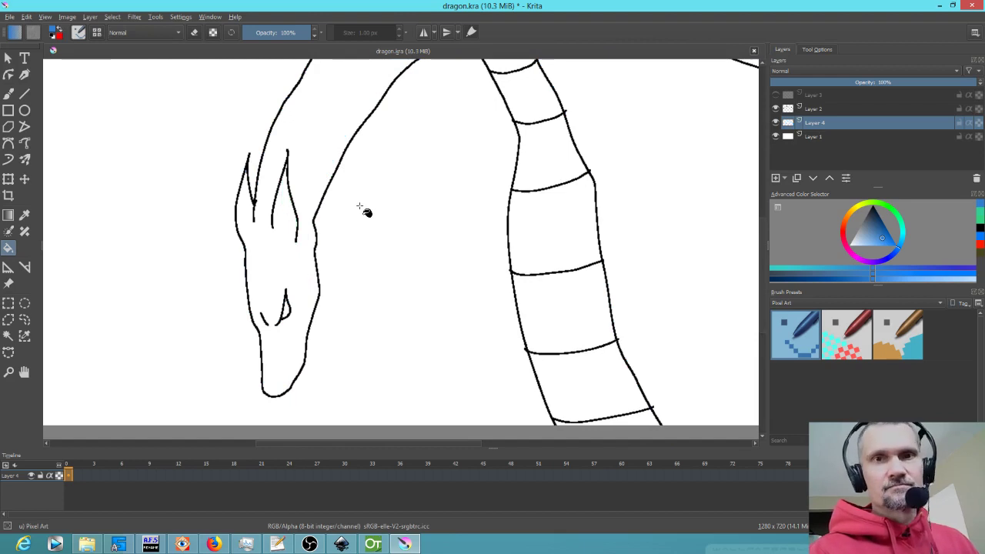
key(ctrl+z)
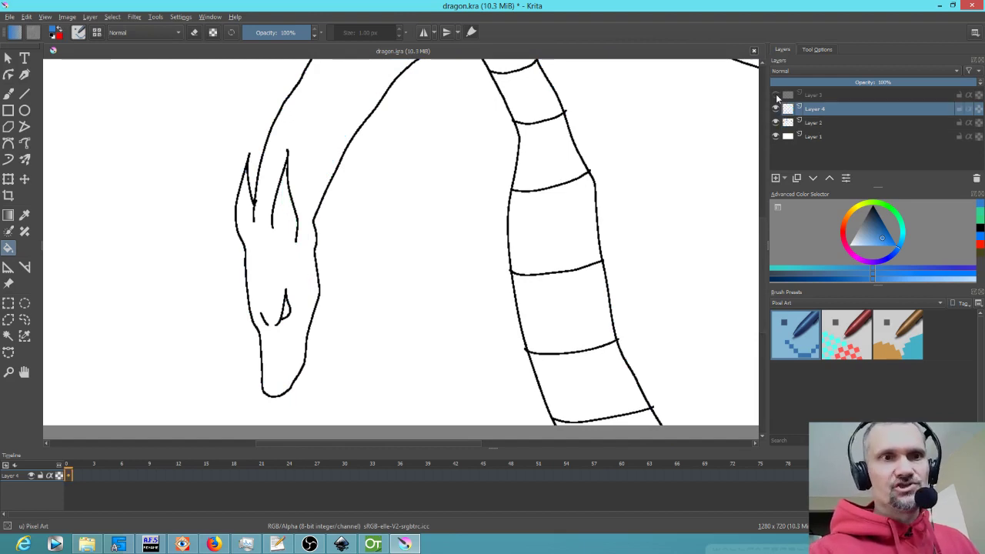
click(777, 97)
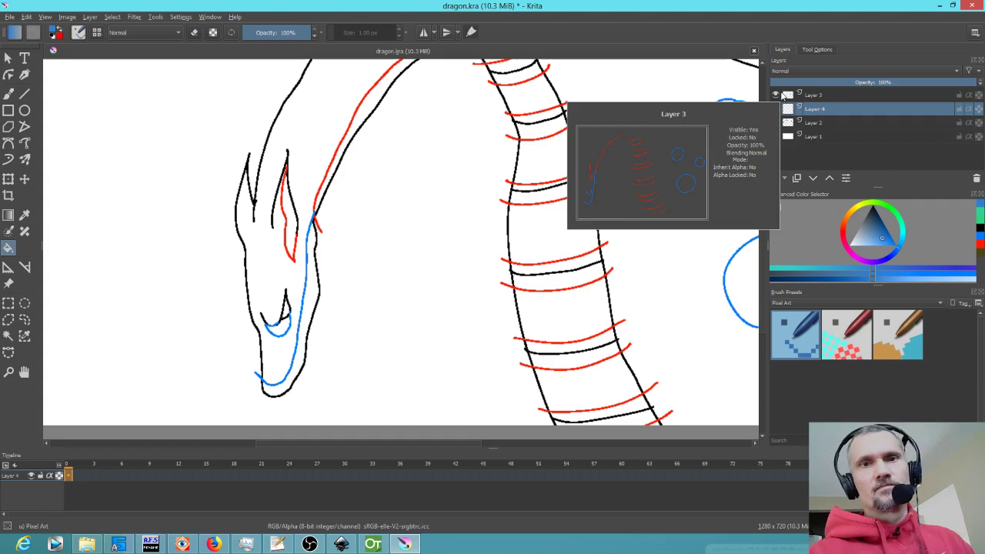
- Make Layer 2 active and pick a muted red as the fill color
click(821, 95)
click(820, 125)
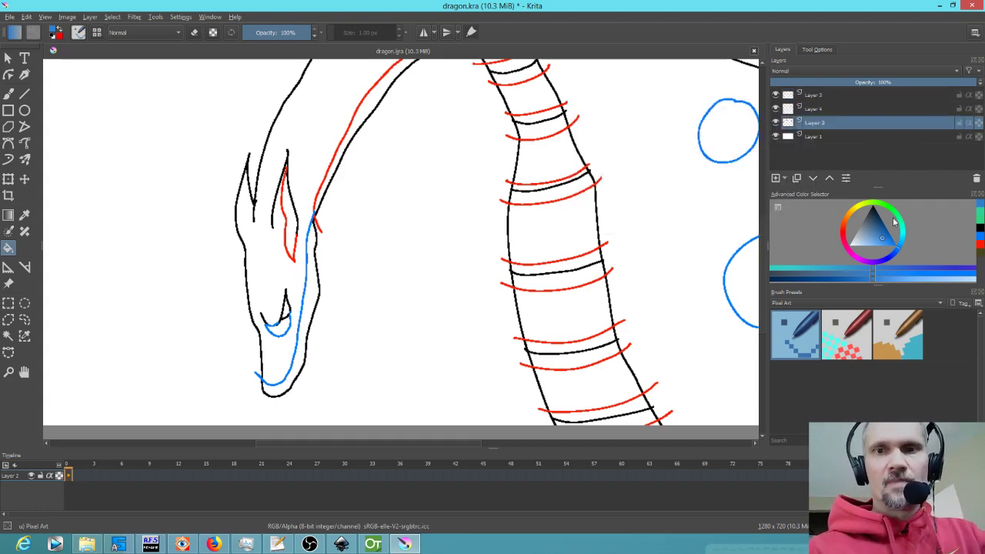
click(847, 233)
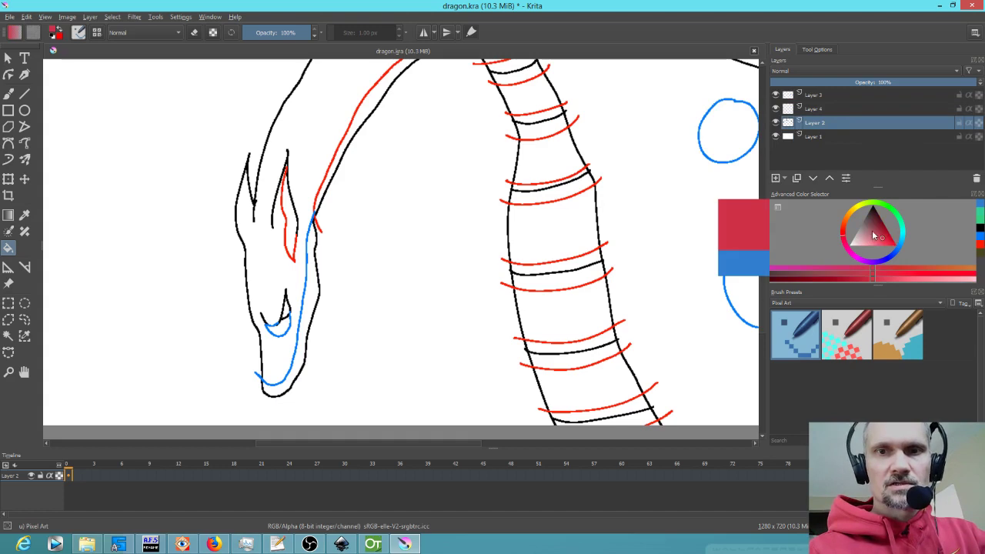
click(877, 237)
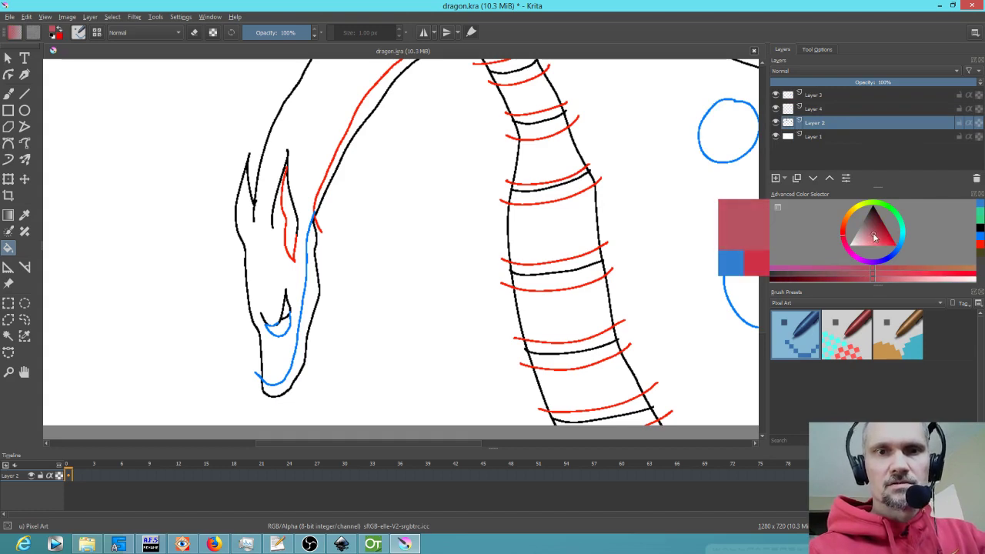
- Set the fill tool's grow selection to 3 px
drag(411, 257, 393, 315)
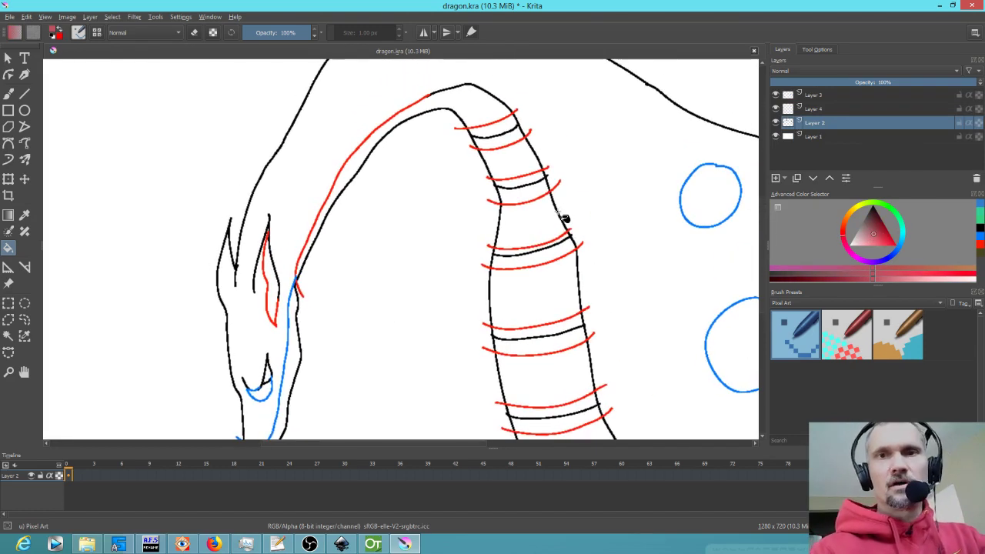
click(817, 49)
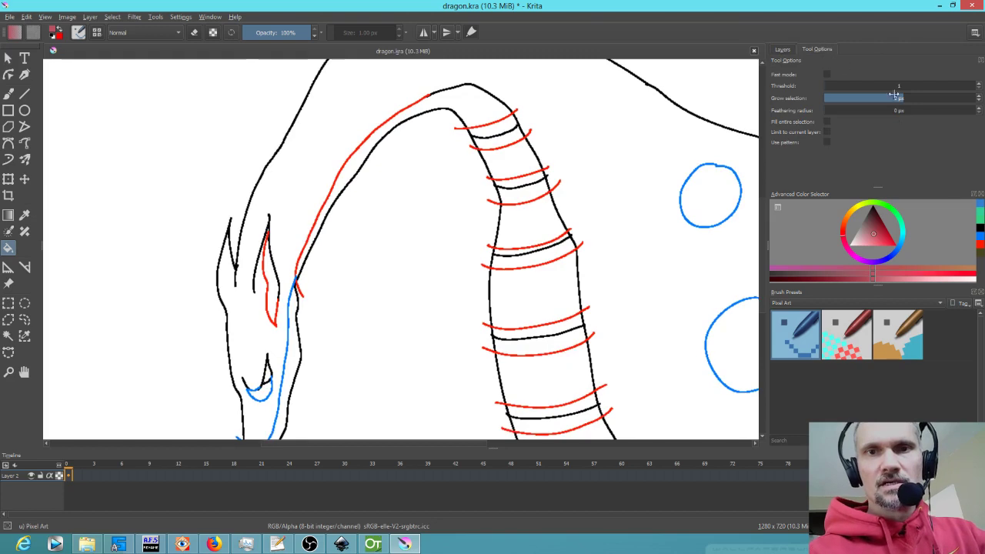
click(980, 96)
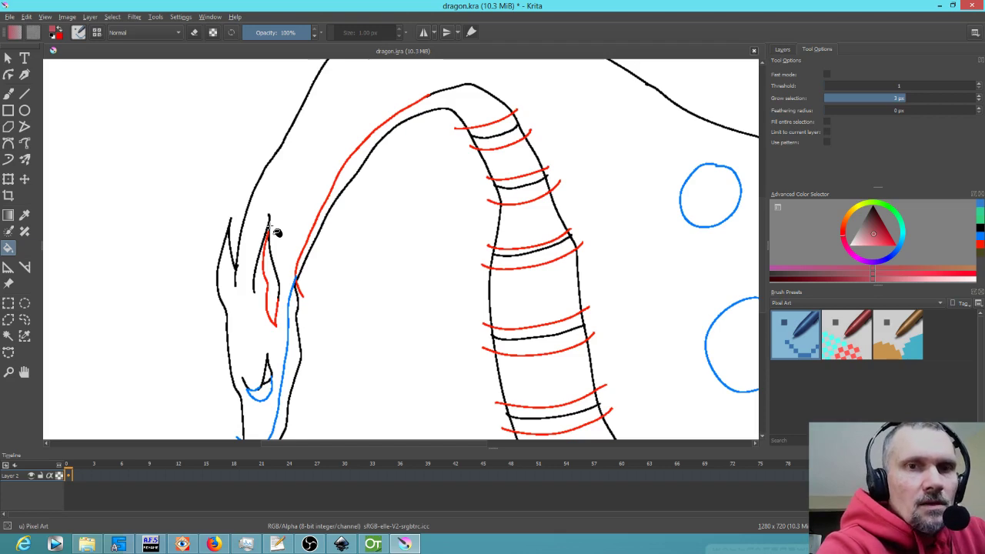
- Try filling the dragon's head and body with muted red directly on Layer 2, and undo the fill
click(633, 206)
drag(636, 199, 518, 284)
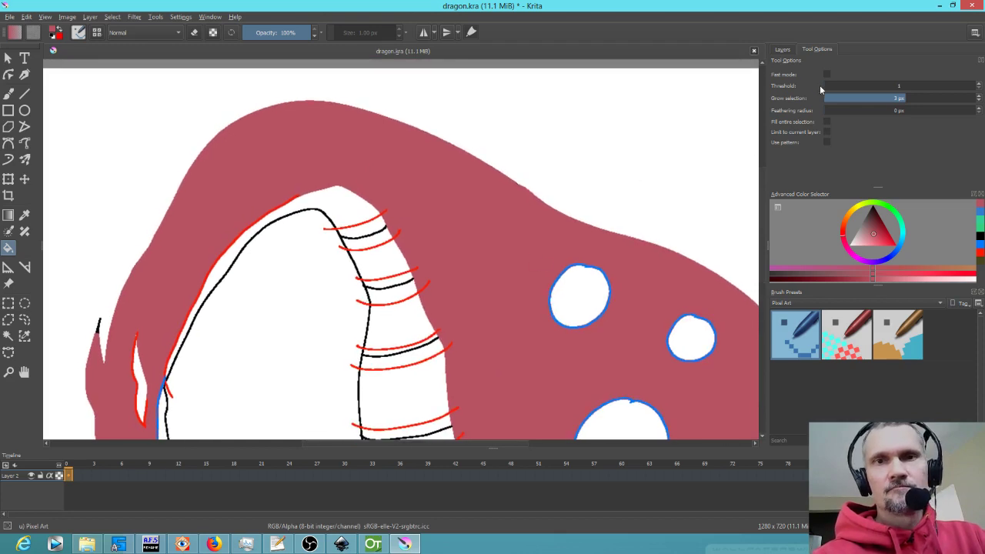
click(783, 51)
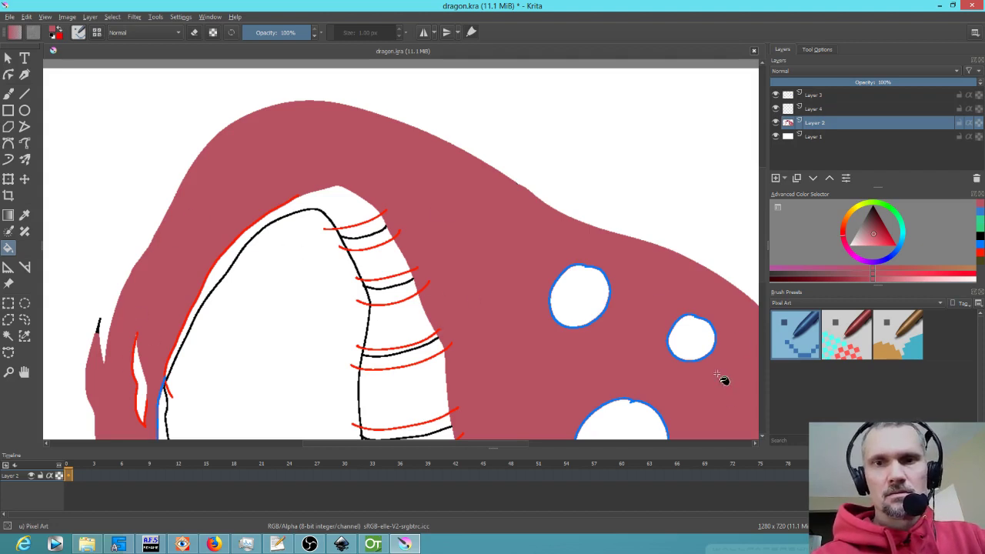
click(776, 124)
click(776, 124)
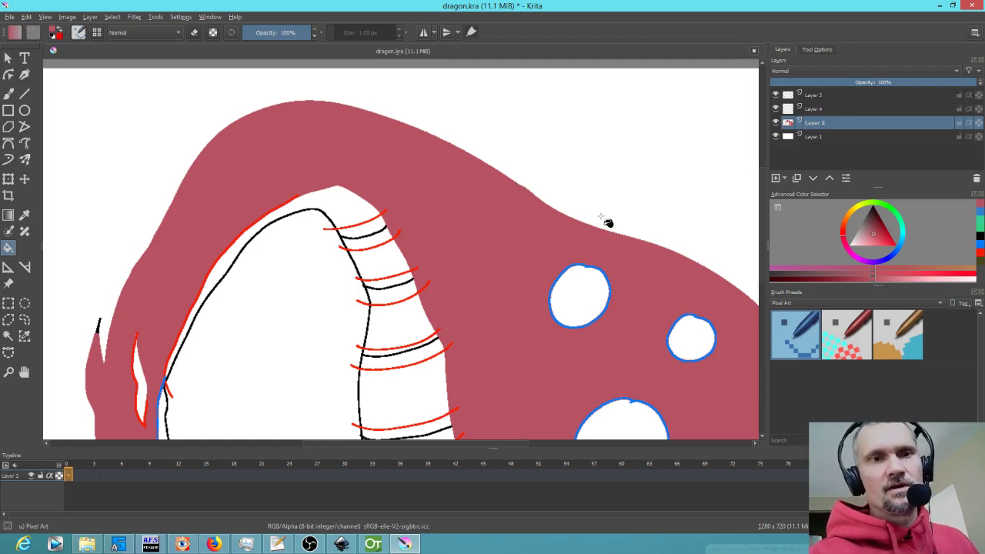
key(ctrl+z)
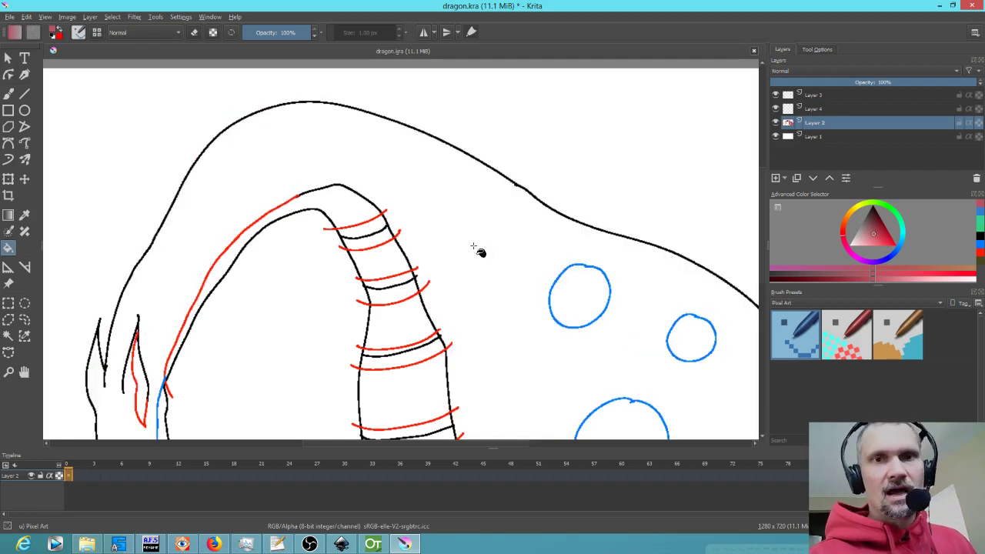
- Move the empty Layer 4 below the line art on Layer 2
click(776, 122)
click(776, 123)
click(797, 111)
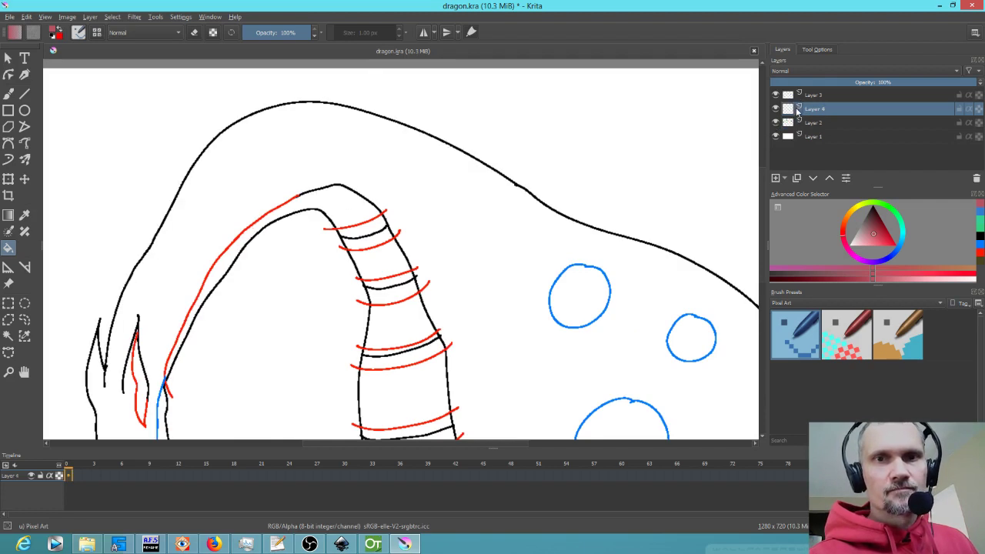
click(776, 109)
click(776, 109)
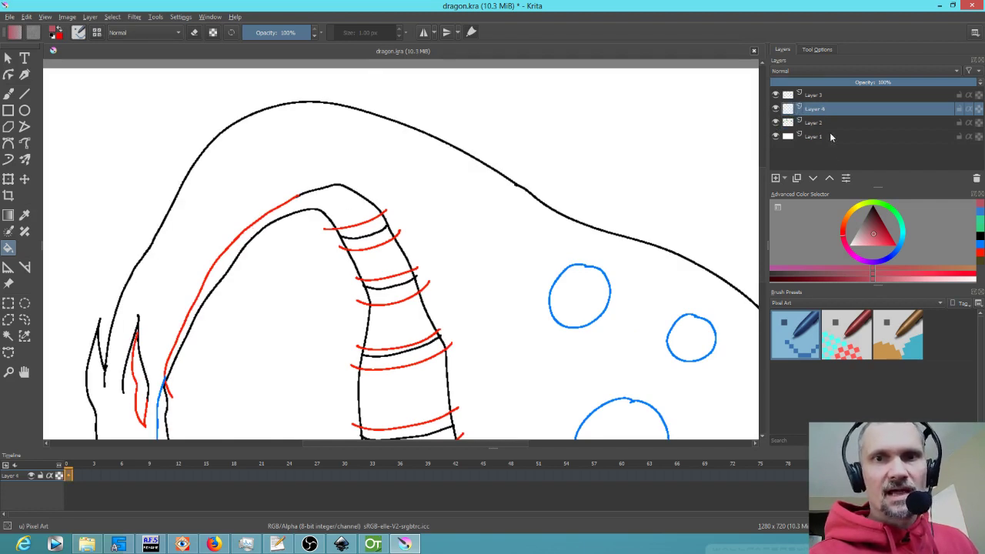
click(813, 178)
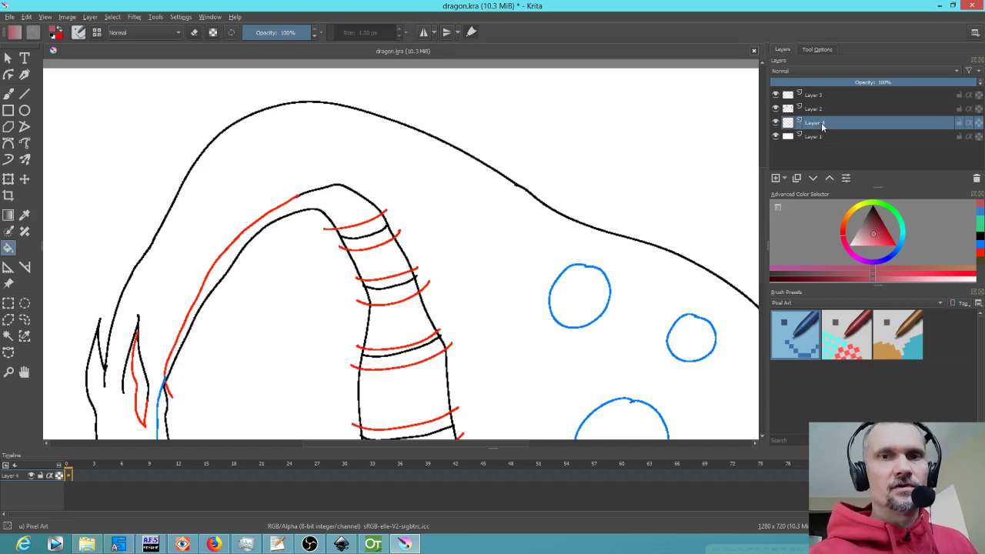
- Rename Layer 4 as "fills" and Layer 2 as "lines"
double_click(829, 122)
key(BackSpace)
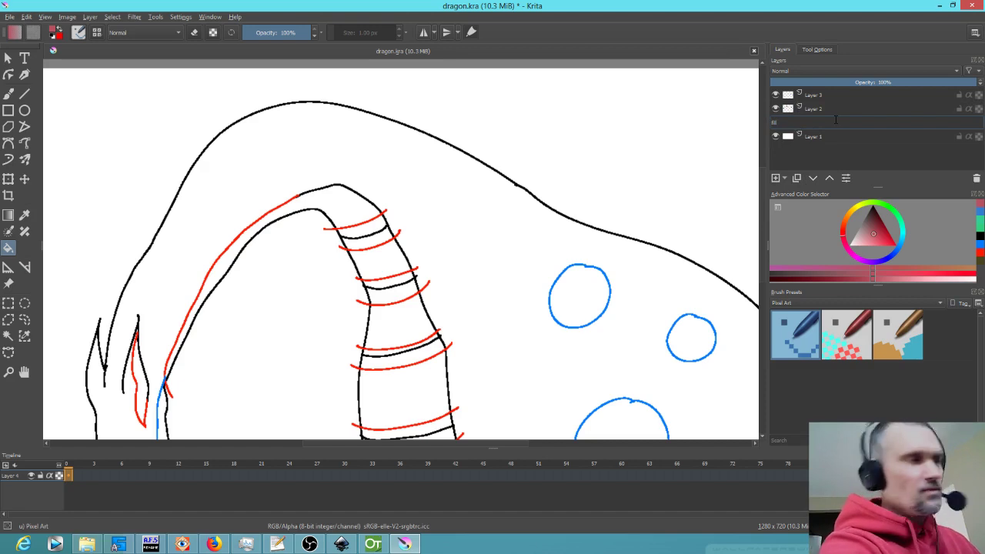
text(fill)
key(Return)
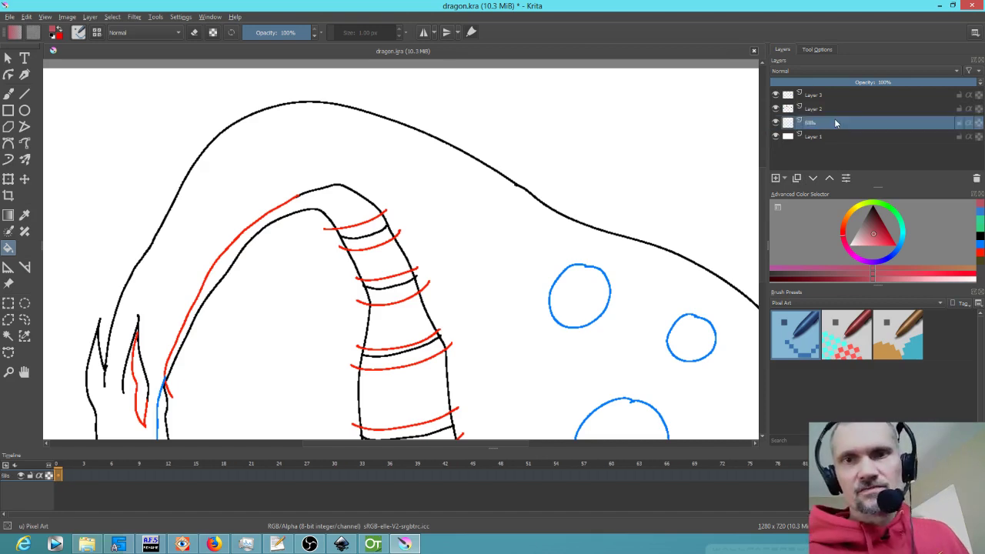
double_click(814, 109)
key(BackSpace)
text(lines)
key(Return)
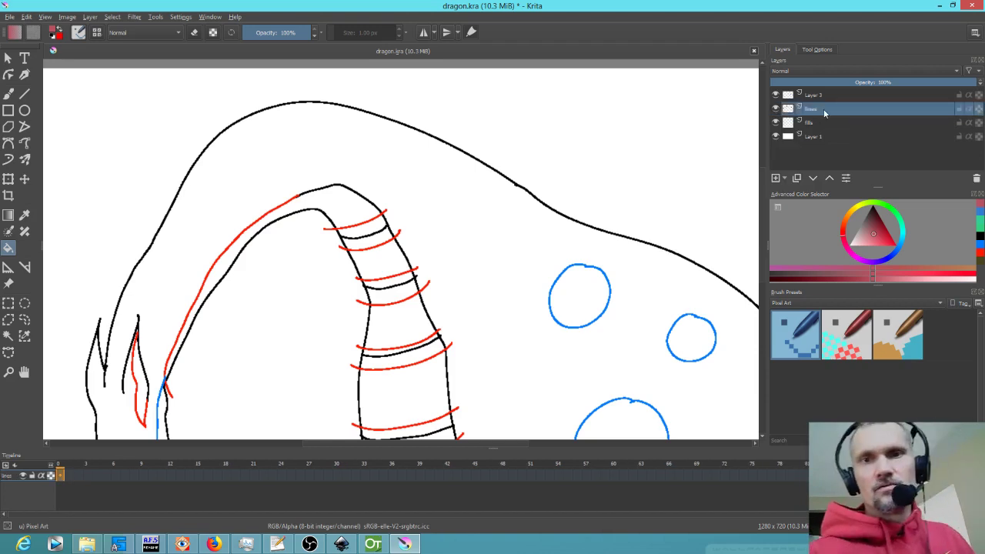
- Fill the dragon's head and body with muted red on the fills layer
click(821, 123)
click(471, 268)
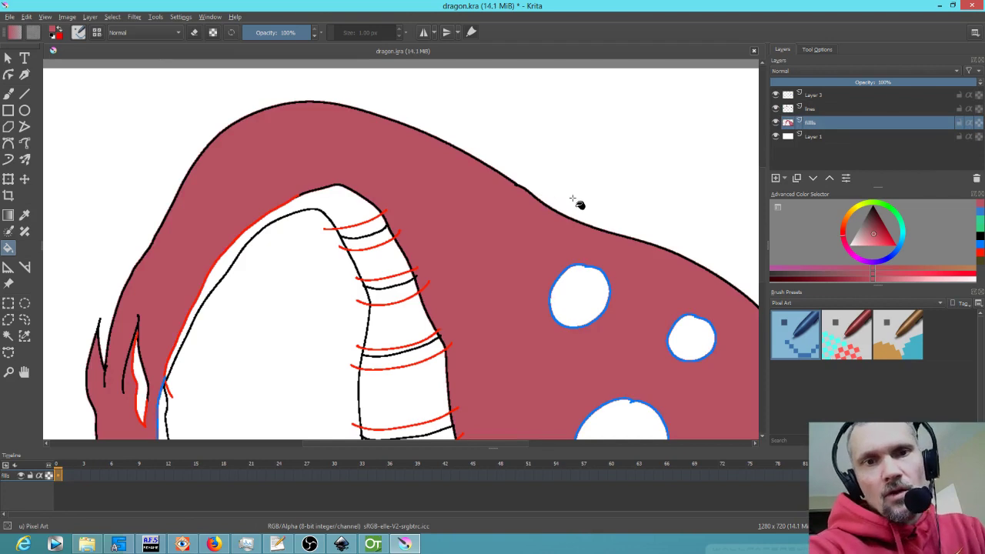
- Examine at pixel level how the red fill meets the black outline along the dragon's back
scroll(576, 206, up, 10)
scroll(488, 272, up, 5)
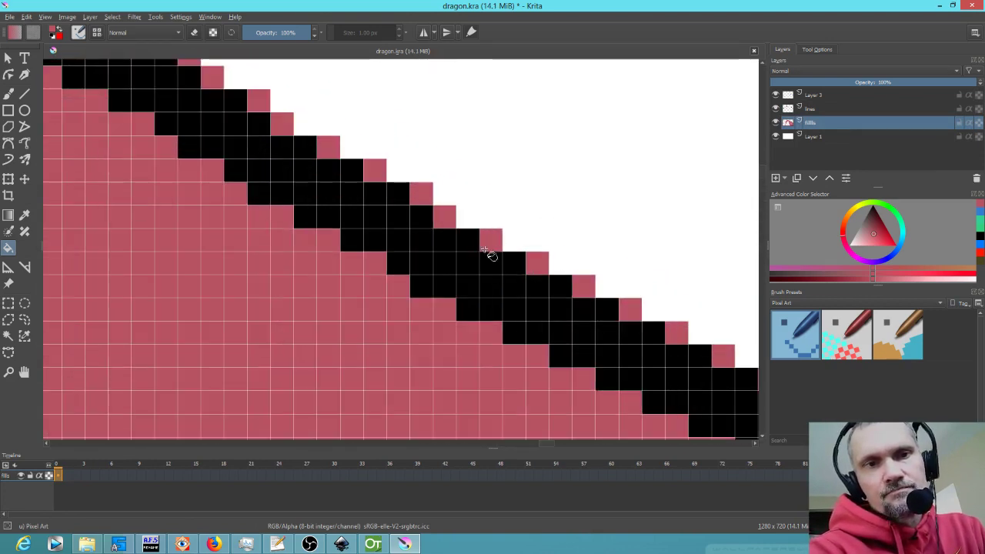
scroll(485, 258, down, 6)
scroll(508, 262, down, 2)
scroll(511, 259, up, 8)
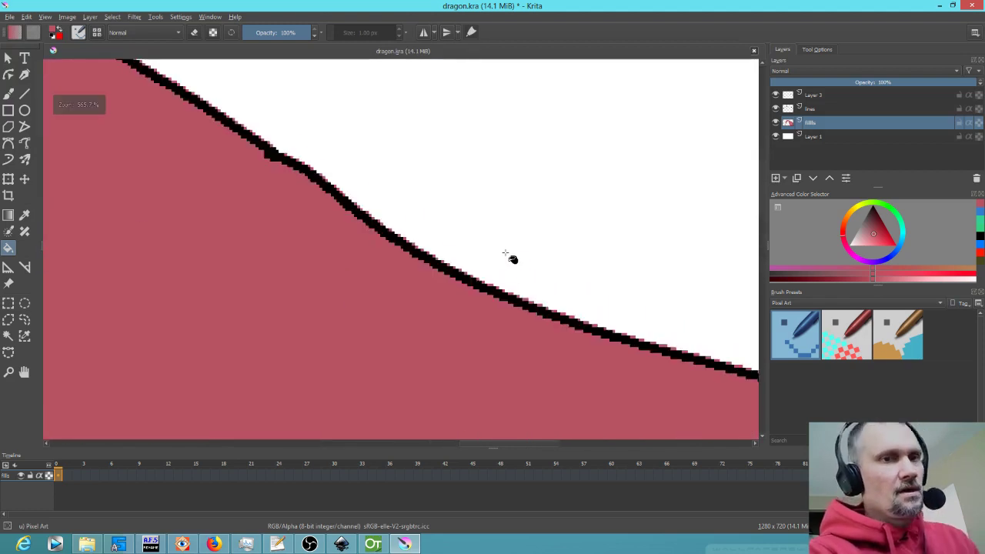
scroll(510, 257, down, 8)
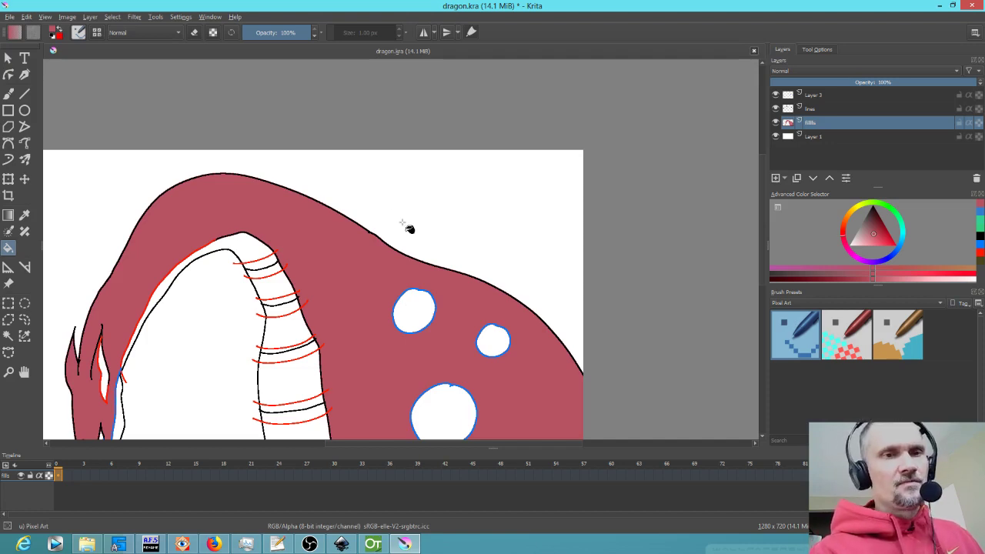
drag(394, 252, 588, 121)
scroll(520, 202, up, 3)
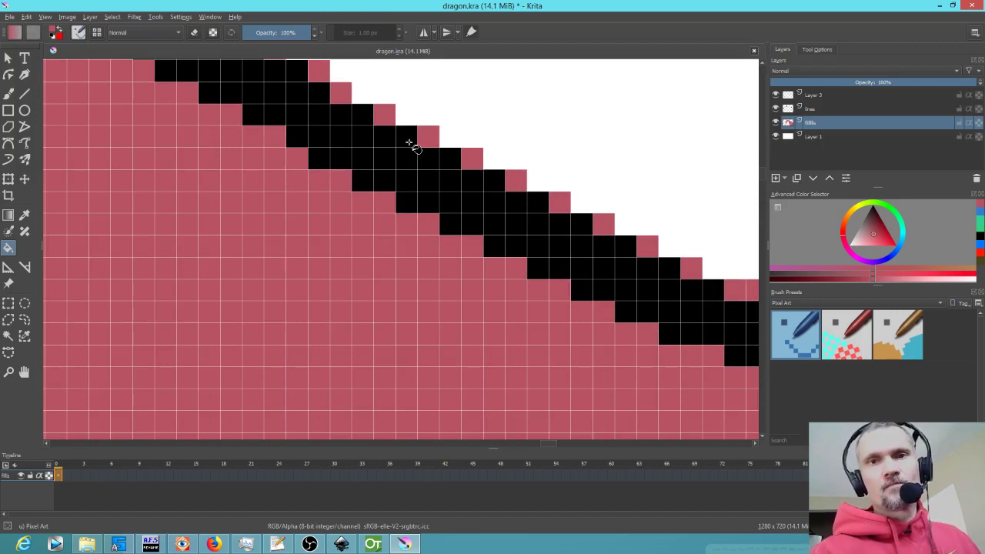
- Save the document and merge the lines layer down into the fills layer
key(Page_Up)
key(ctrl+s)
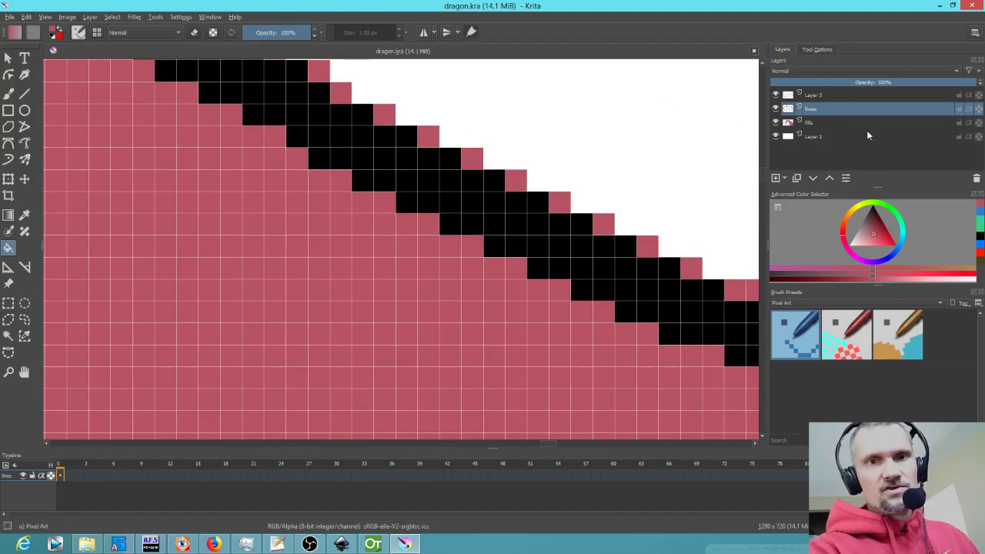
key(ctrl+e)
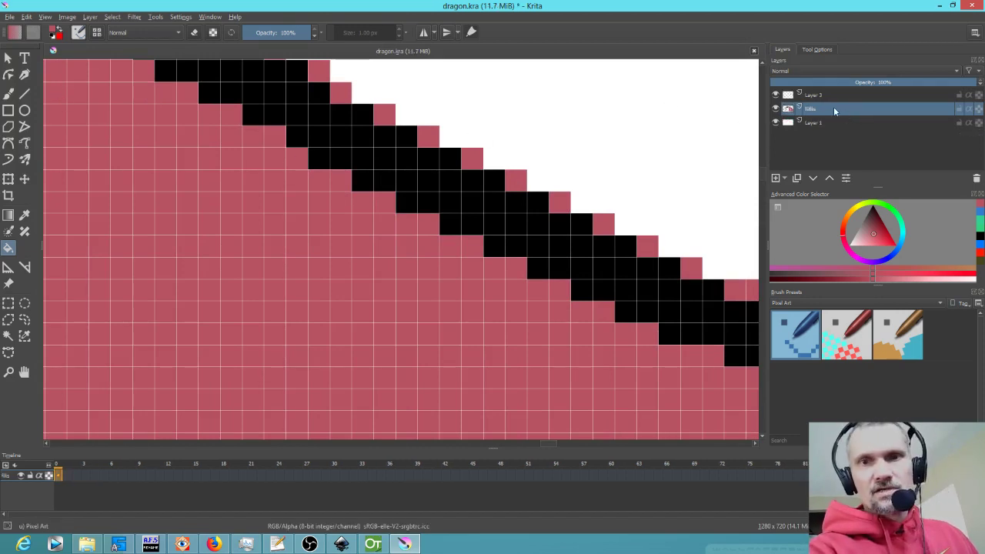
- Examine the merged outline and fill along the dragon's back and check the fills layer by toggling its visibility
scroll(533, 188, down, 4)
scroll(533, 189, down, 3)
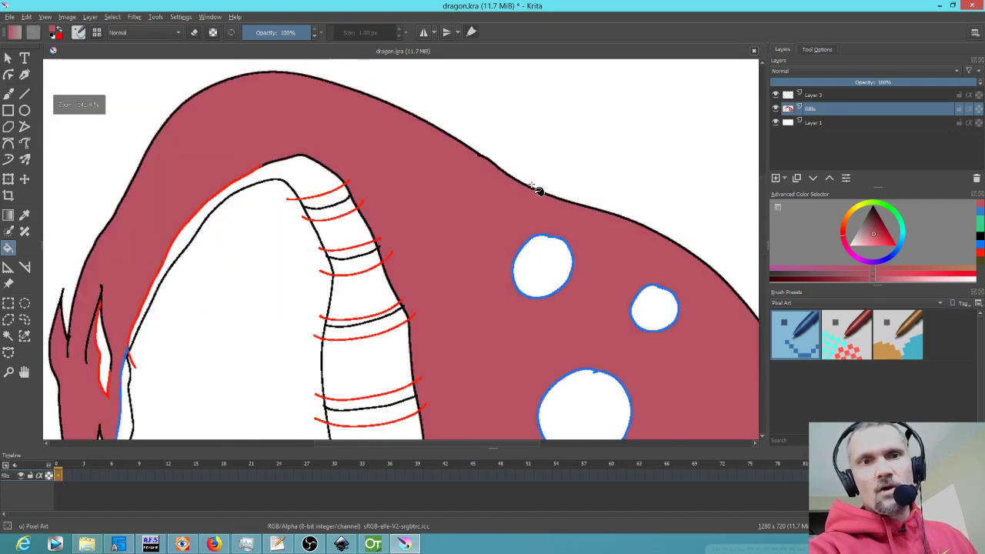
scroll(450, 142, up, 3)
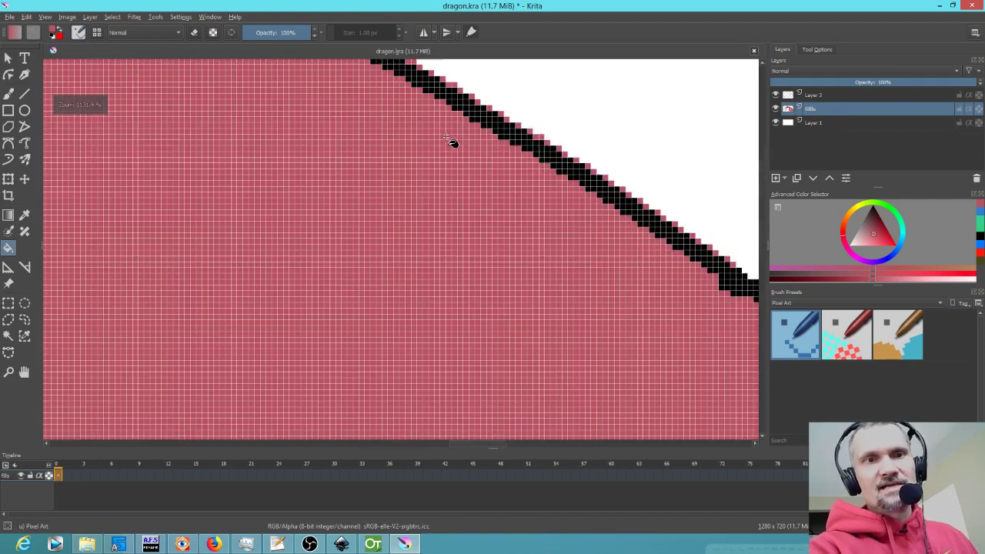
scroll(590, 144, up, 1)
scroll(531, 215, up, 2)
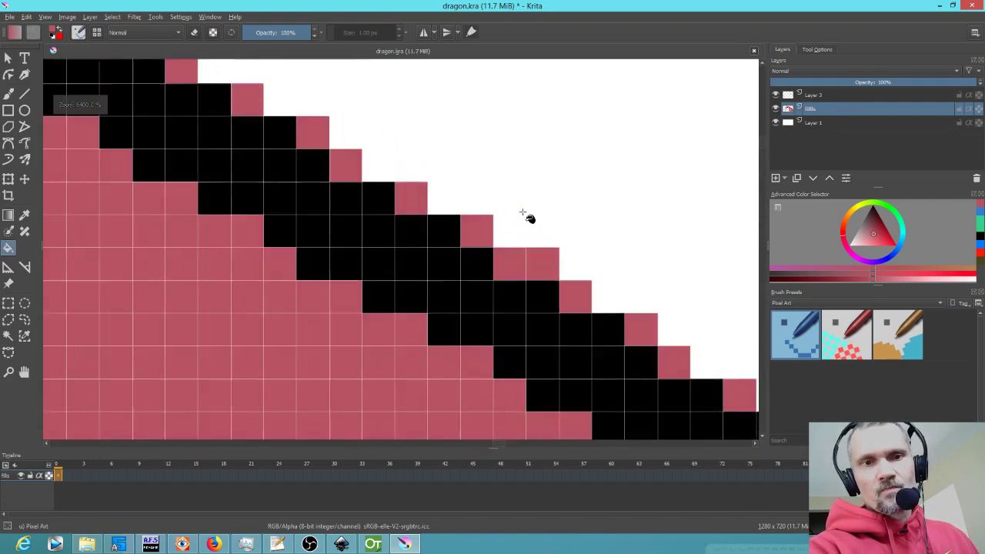
scroll(462, 245, down, 4)
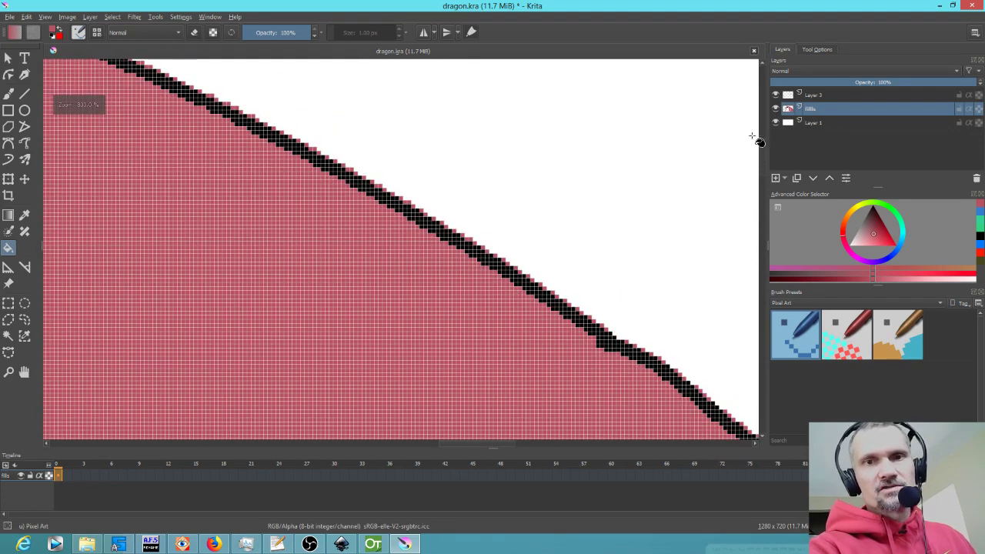
click(776, 109)
click(776, 109)
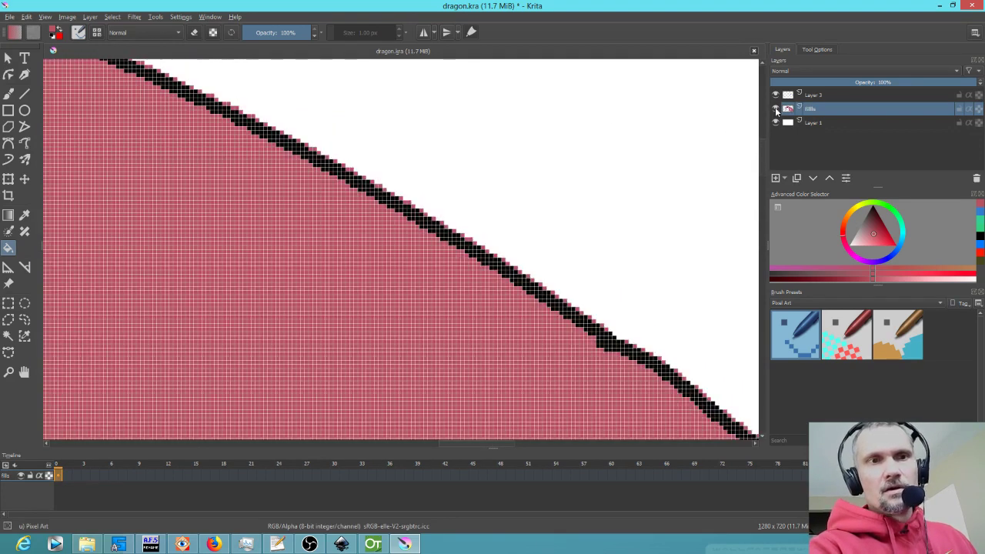
- Apply the Blur filter to the merged fills layer with a 1 px horizontal and vertical radius
click(134, 17)
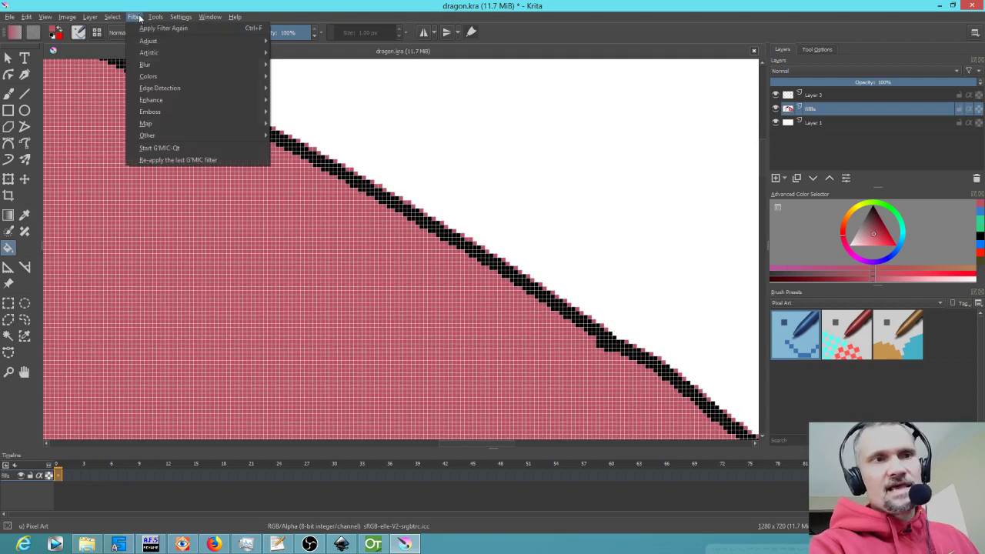
mouse_move(153, 67)
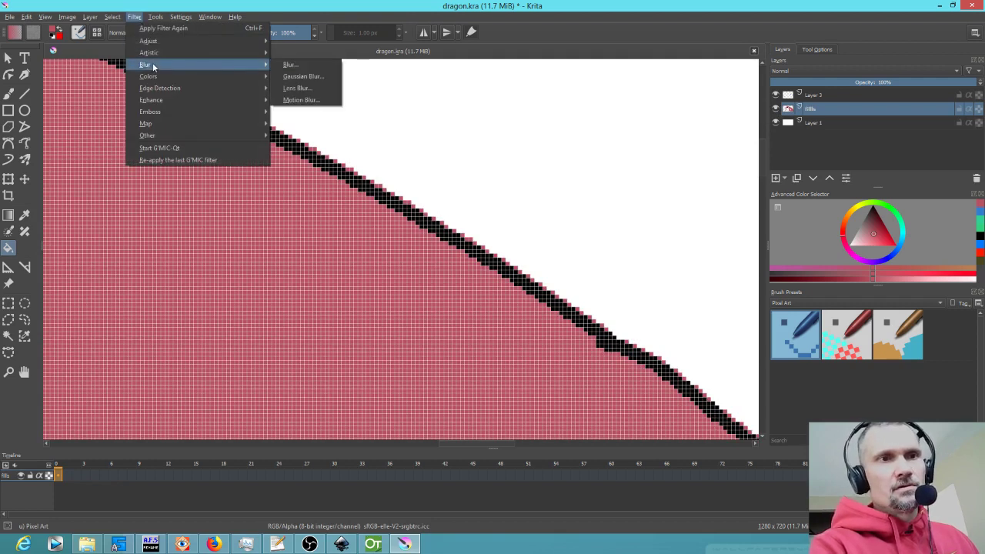
click(286, 67)
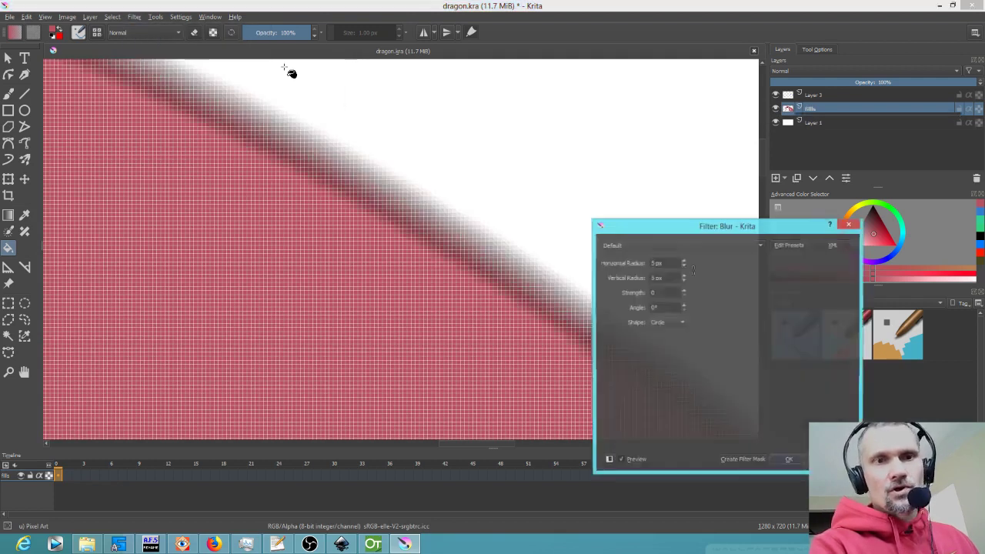
scroll(684, 268, down, 4)
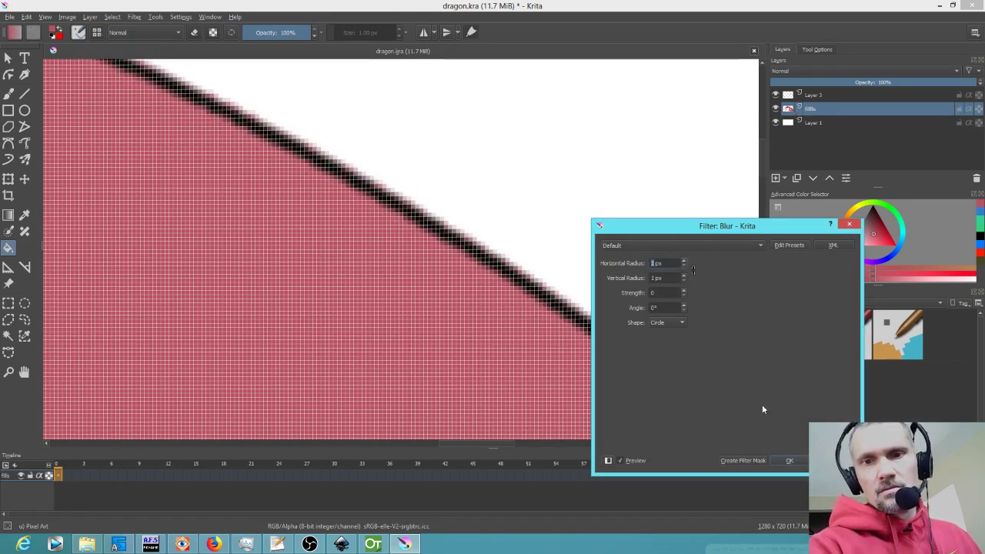
click(800, 462)
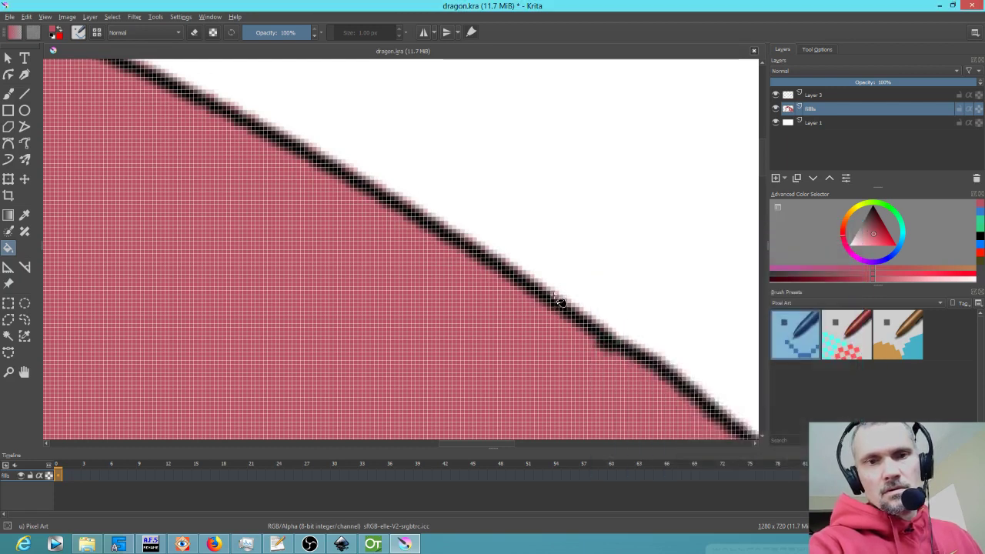
scroll(558, 300, up, 4)
scroll(566, 304, down, 7)
scroll(557, 306, down, 2)
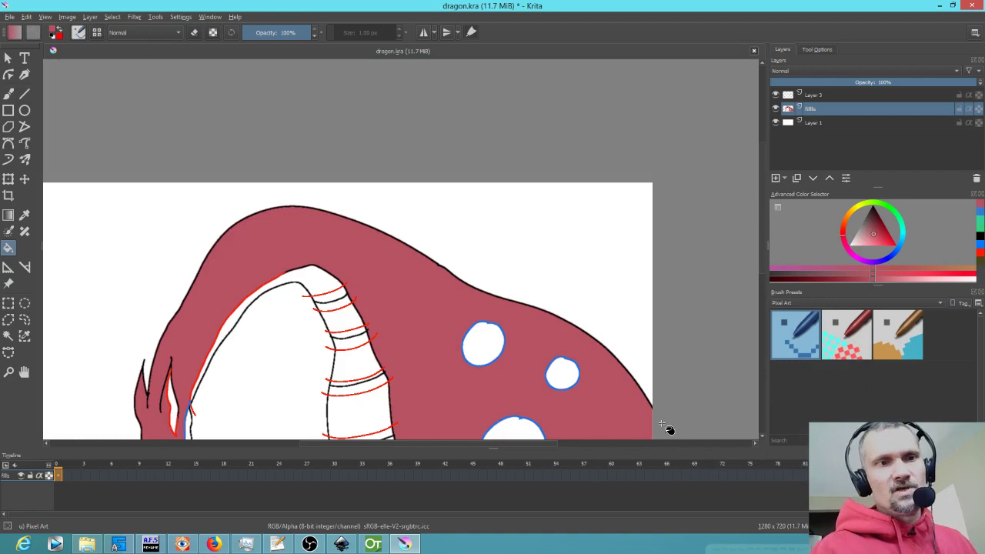
scroll(660, 285, down, 1)
scroll(677, 259, up, 1)
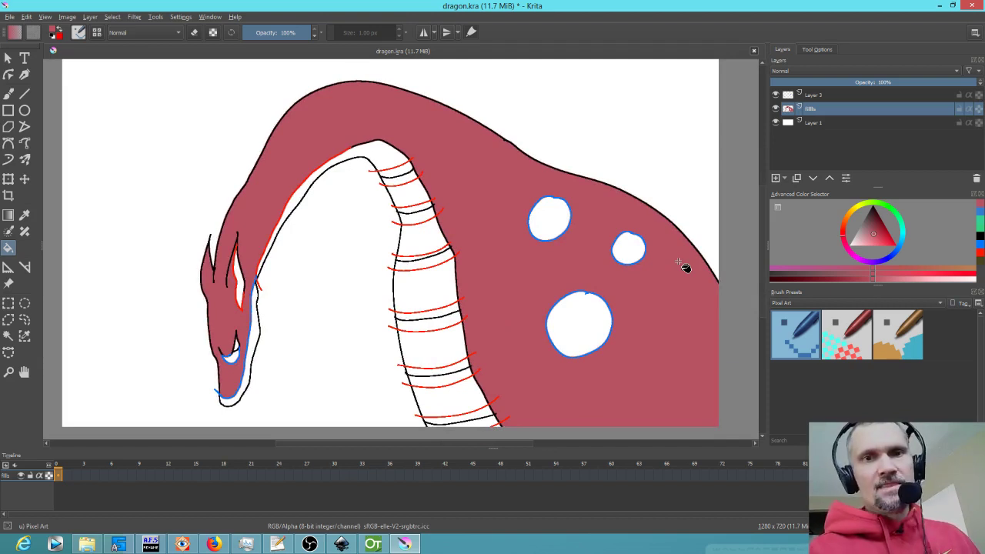
- Undo the blur, the lines layer merge and the red body fill, and make the fills layer active
key(Insert)
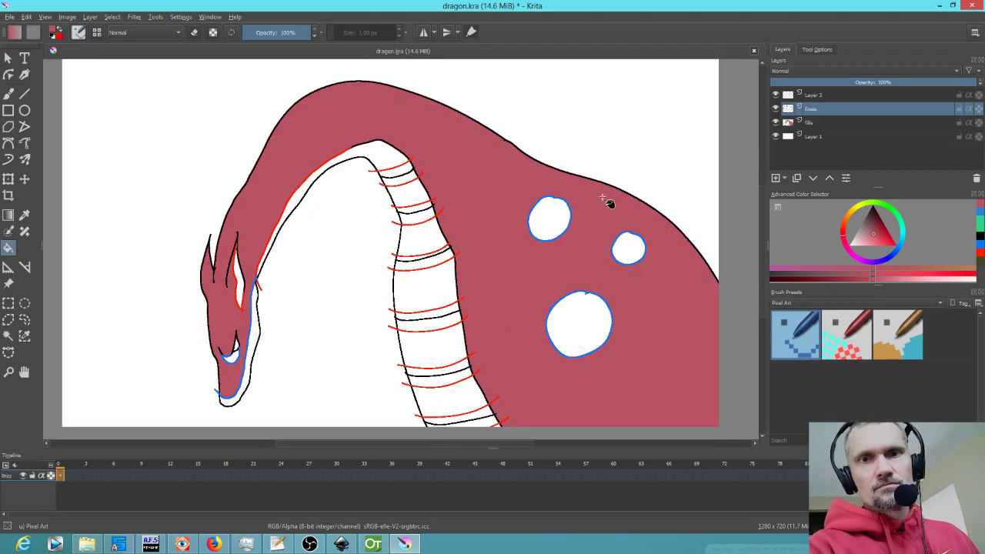
click(602, 199)
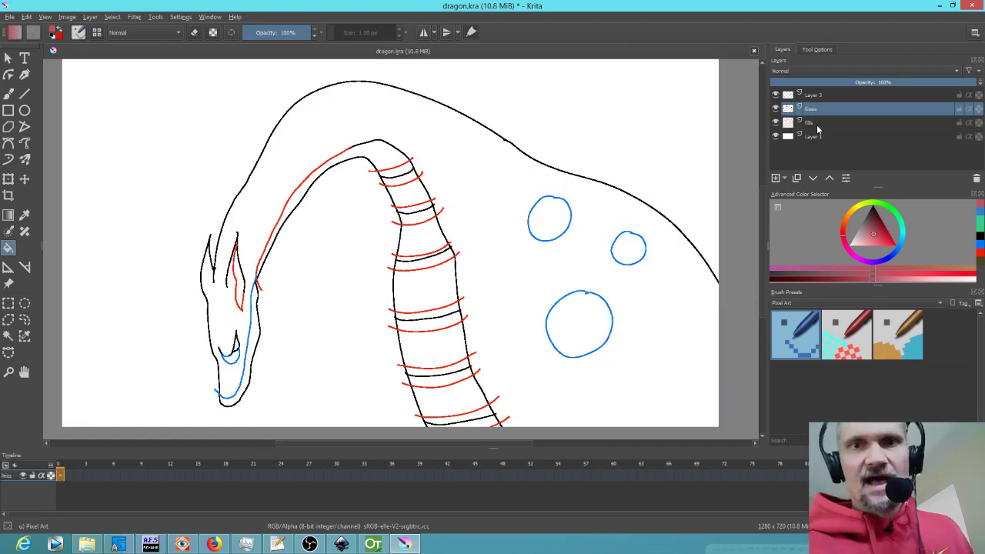
click(815, 123)
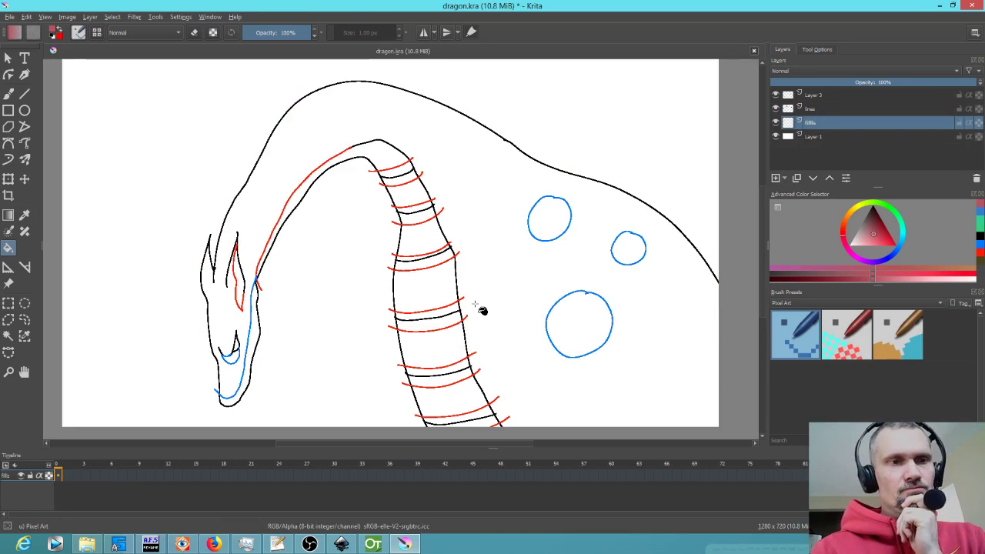
- Try filling the dragon's body with red on the fills layer, check the fin area, and undo the fill
click(819, 50)
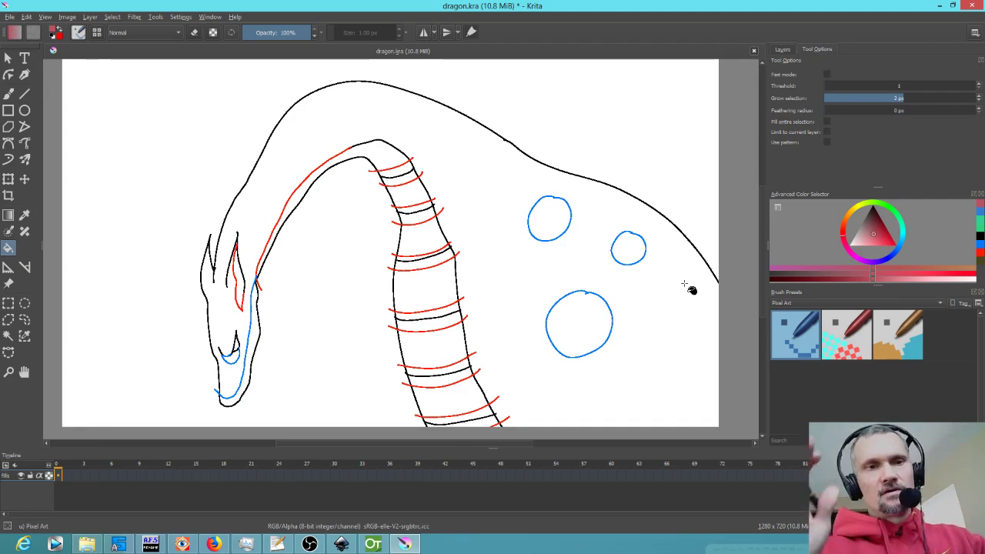
click(490, 229)
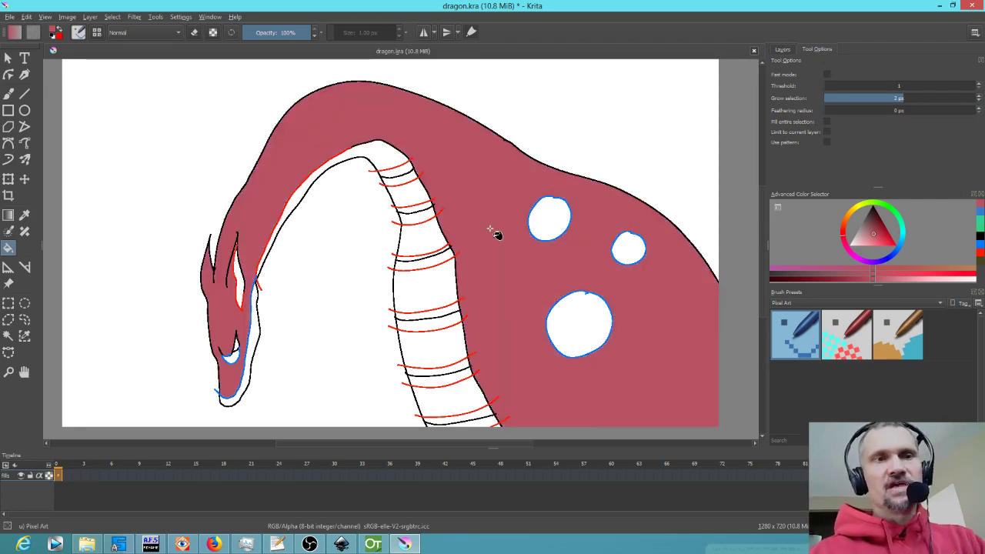
drag(597, 197, 345, 292)
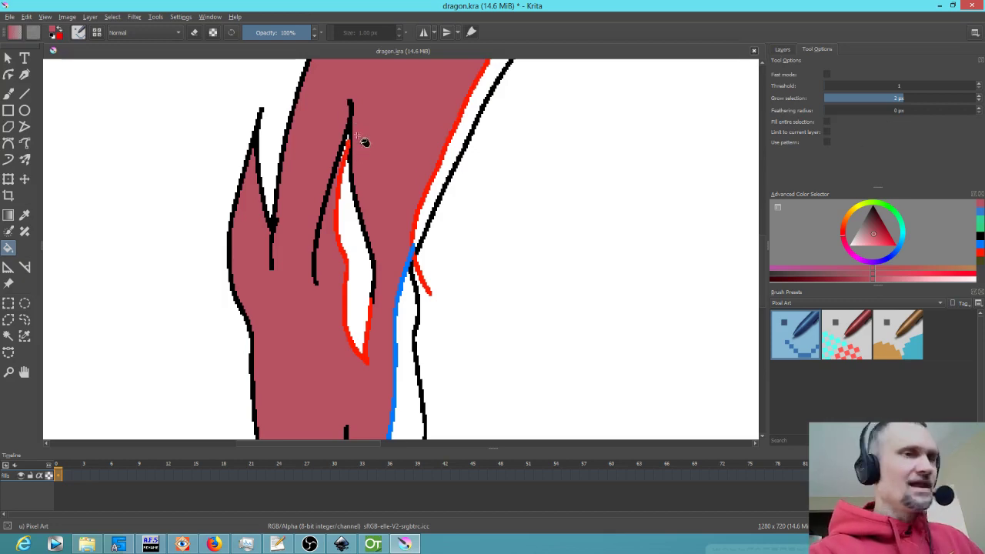
key(b)
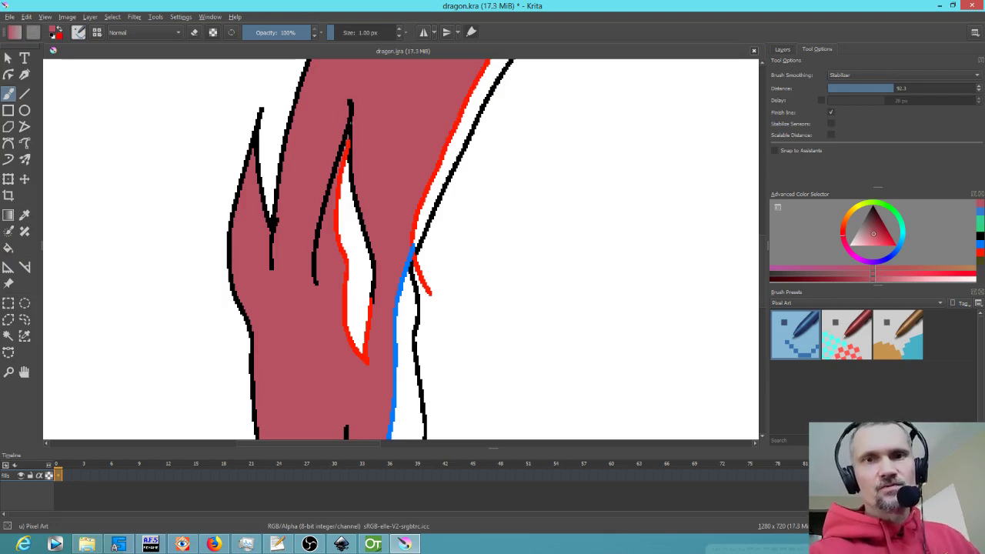
click(782, 49)
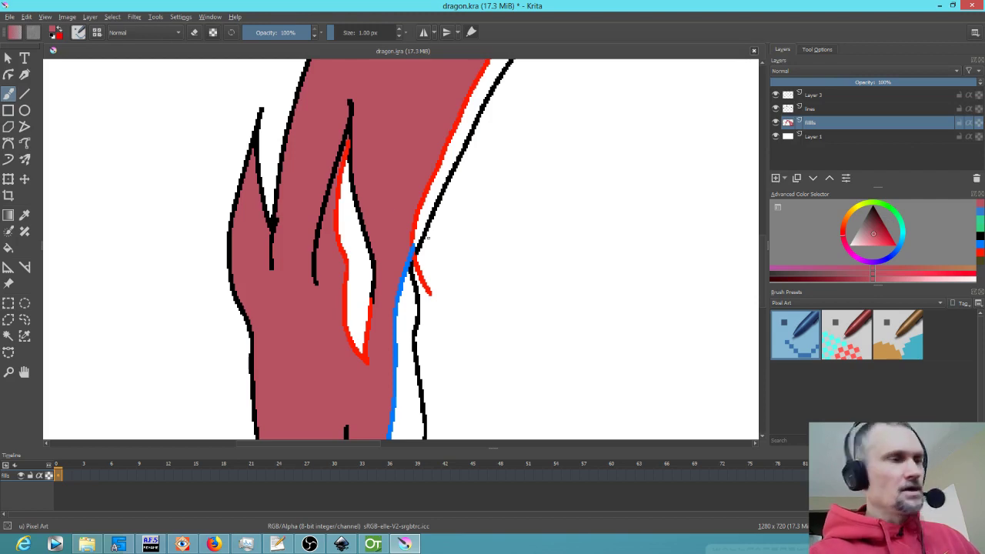
key(ctrl+z)
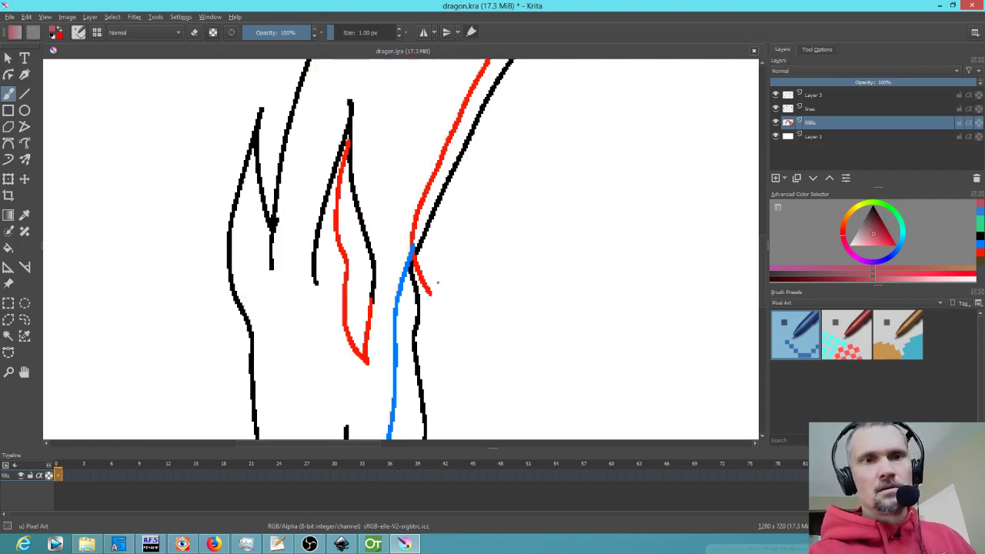
- Fill the dragon's body red with Grow selection at 3 px, and fill the enclosed shadow shape beside the fin dark red
click(817, 49)
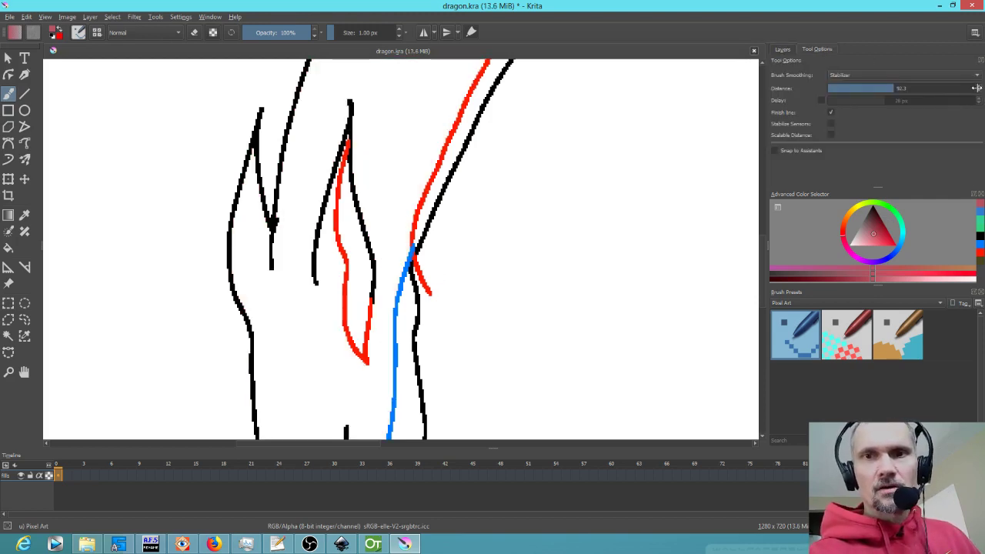
key(f)
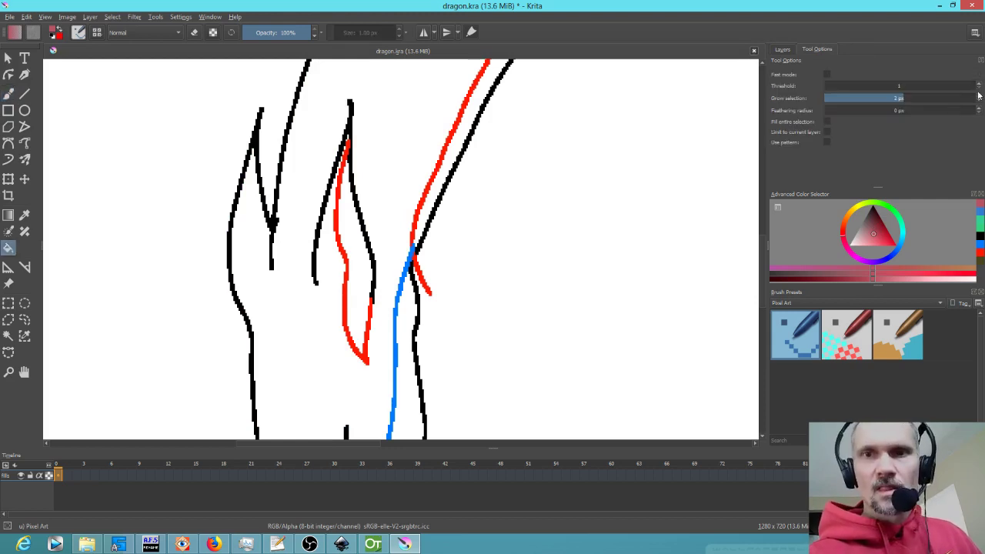
click(980, 95)
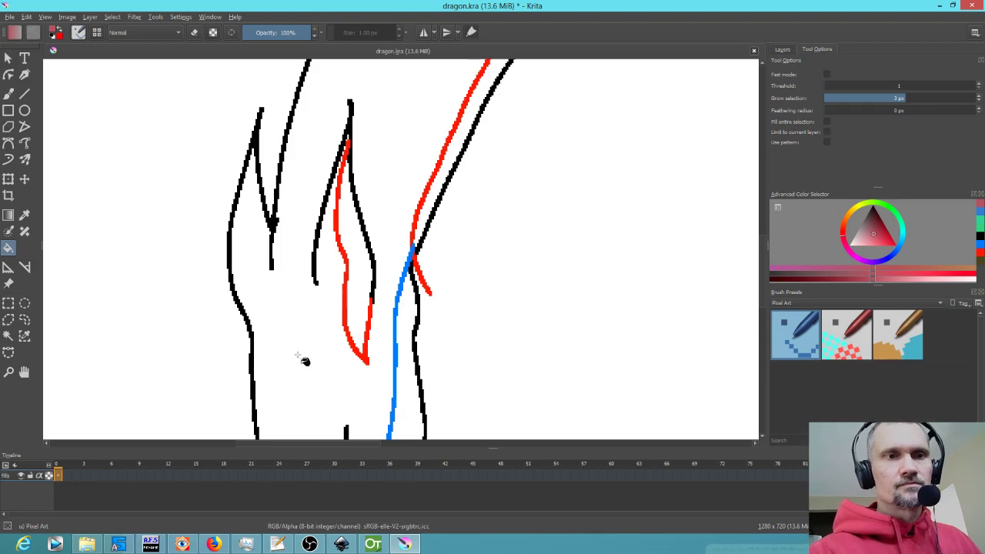
click(328, 339)
click(873, 222)
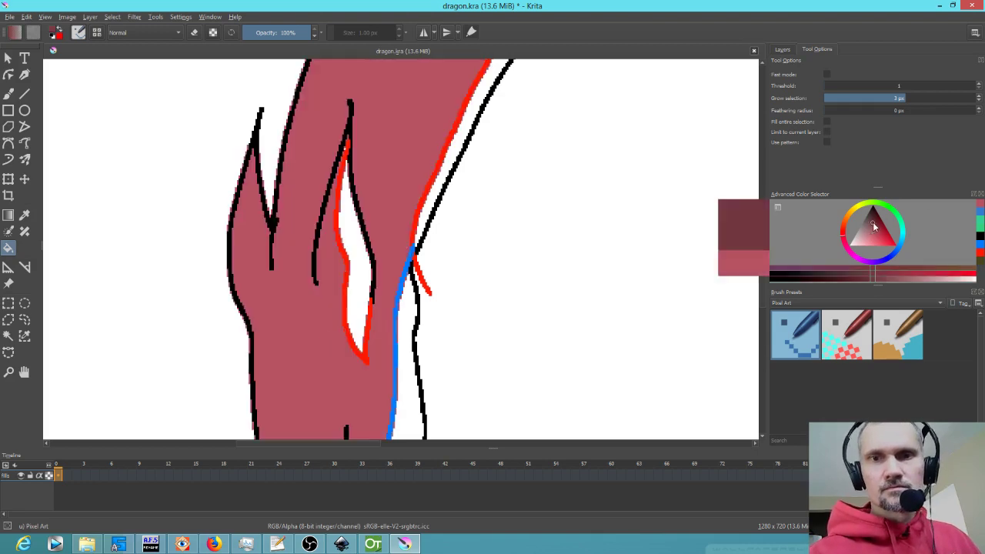
click(350, 243)
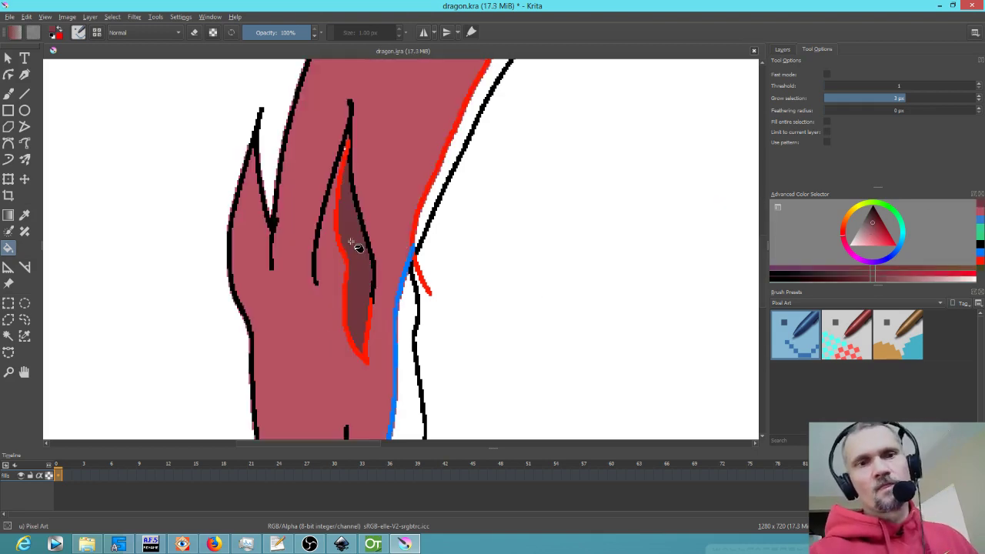
- Choose a pale pinkish tan and fill the strip along the underside of the neck up to the first belly line
drag(442, 302, 256, 445)
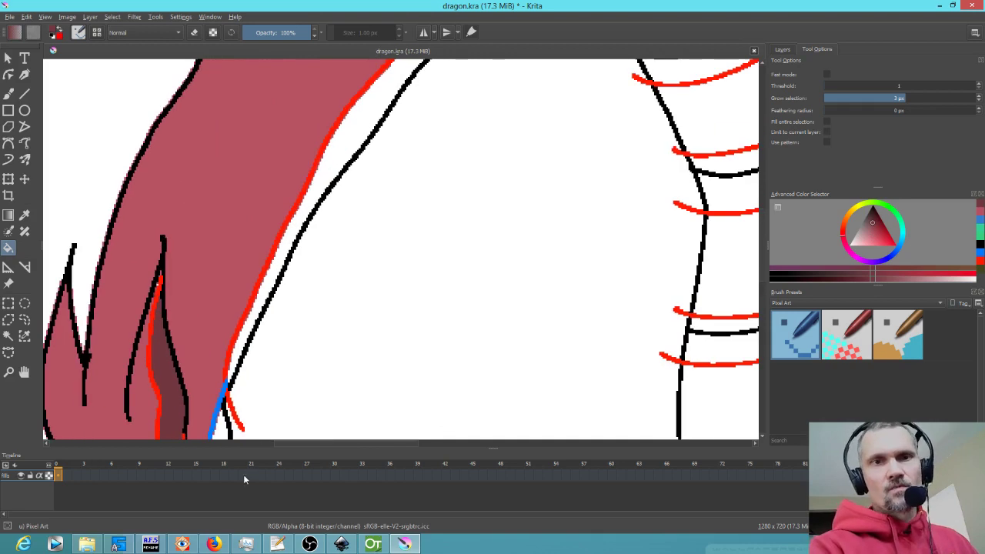
scroll(365, 345, down, 4)
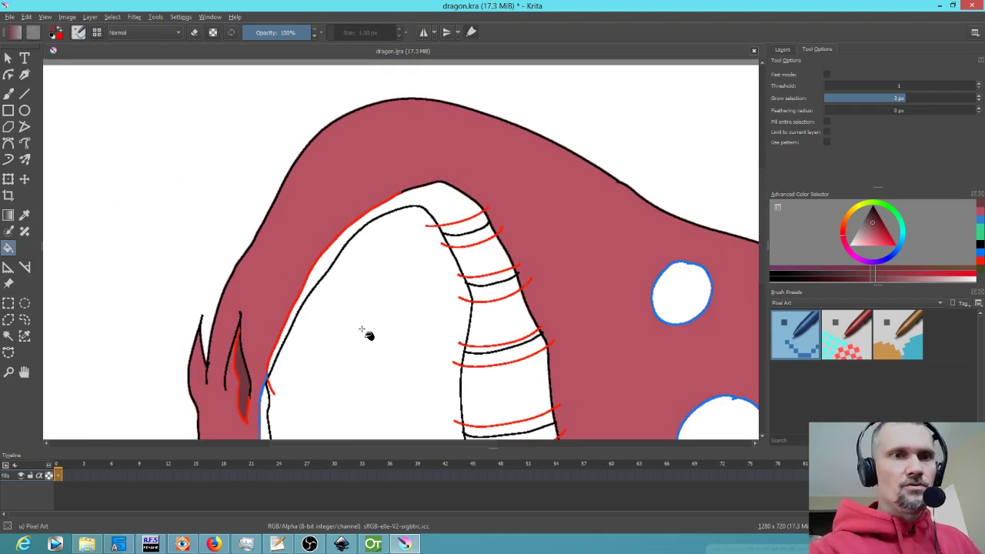
click(867, 239)
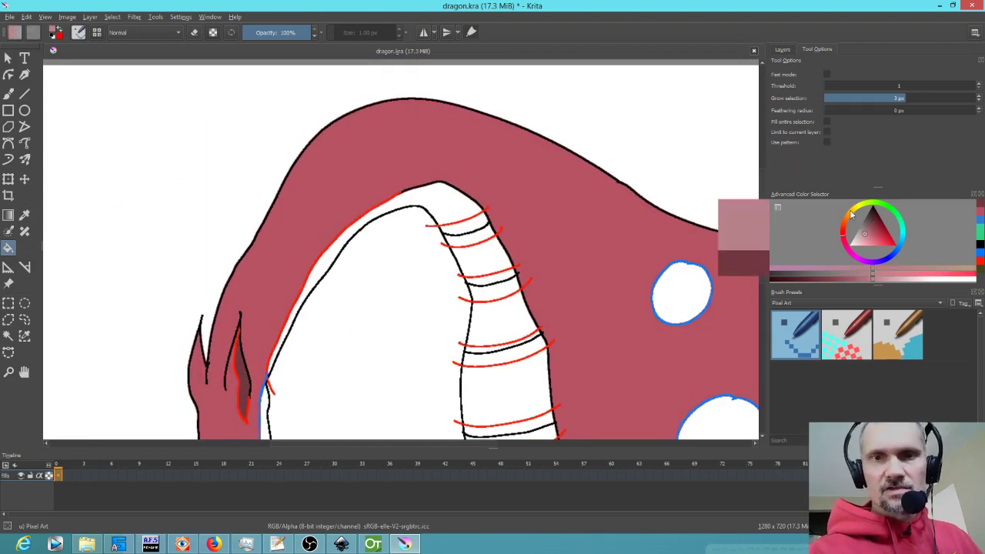
click(853, 213)
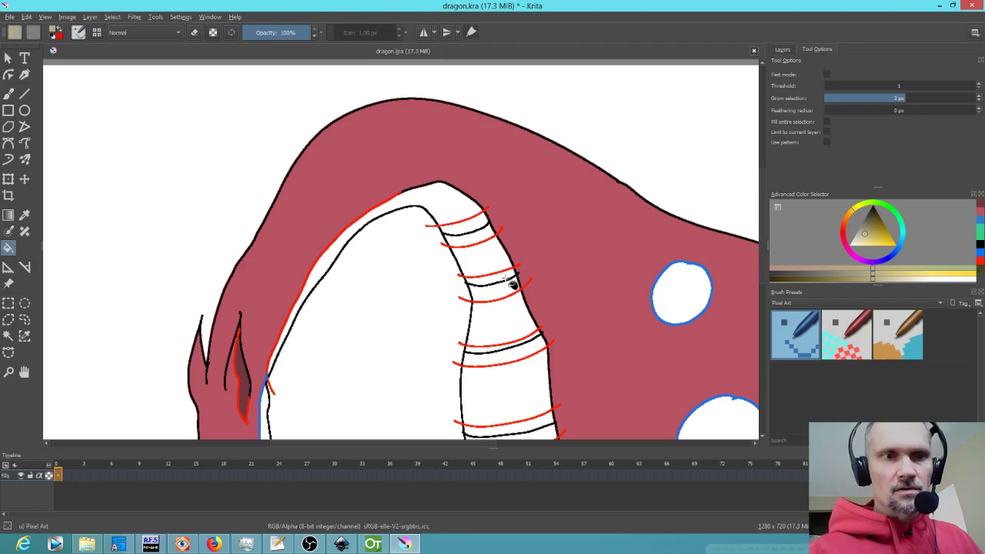
click(872, 239)
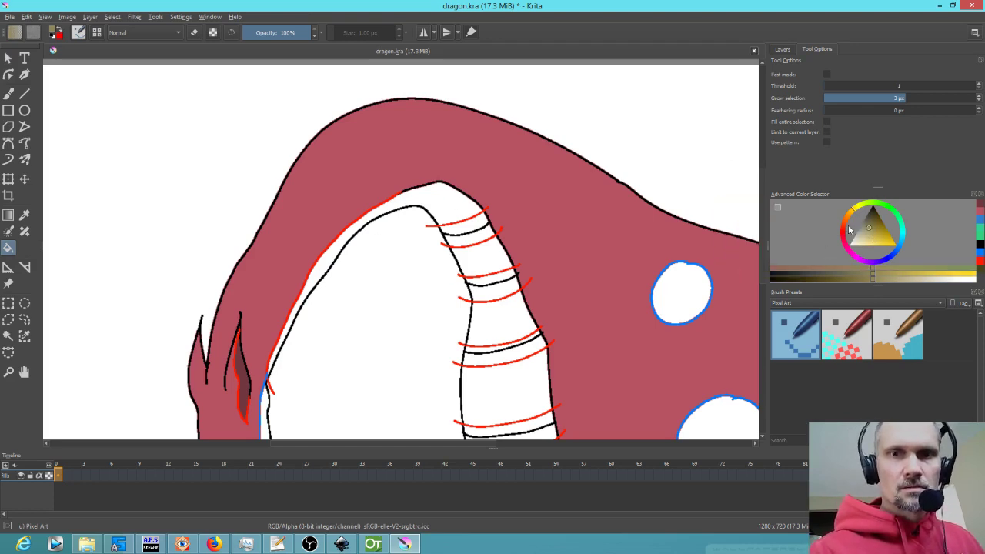
click(844, 227)
click(864, 236)
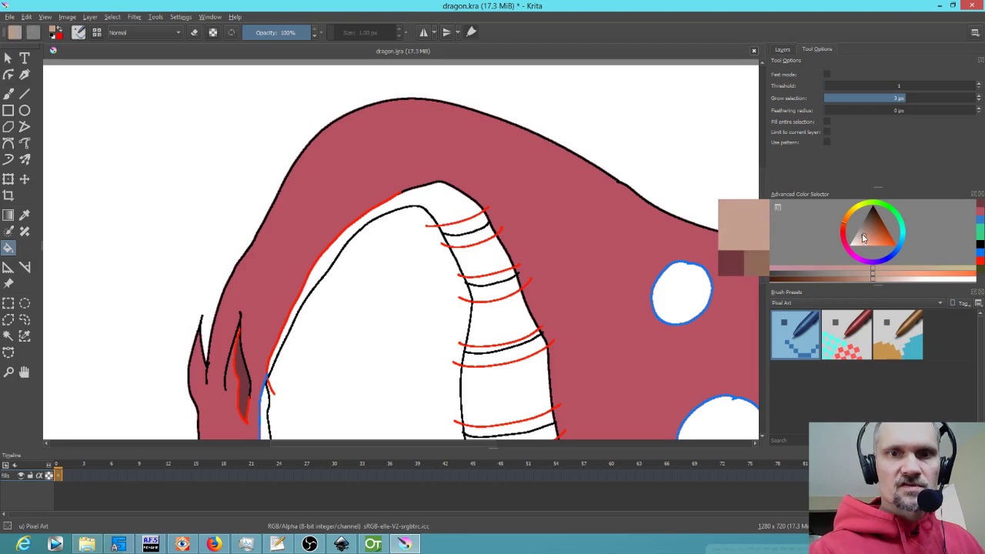
click(443, 209)
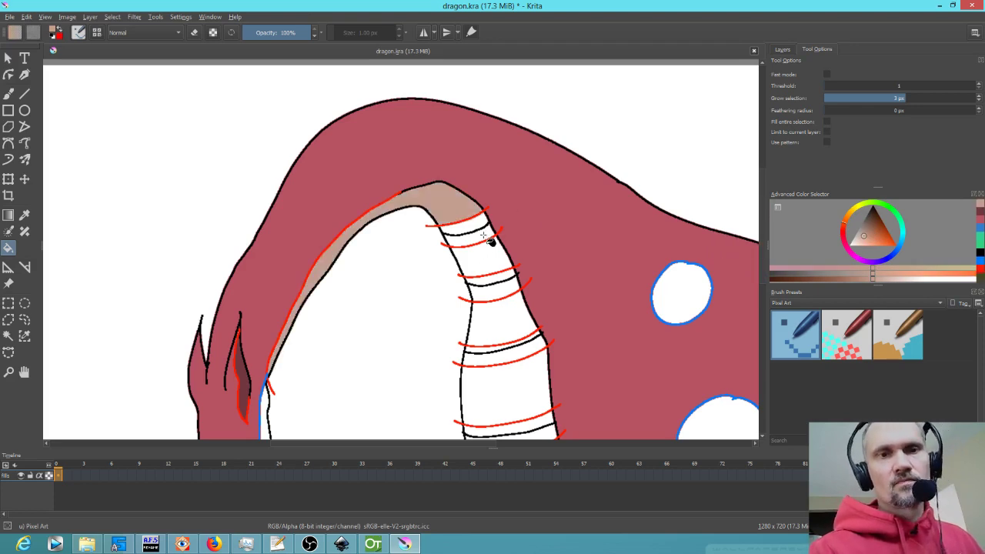
- Fill the larger belly segments between the pairs of red guide lines with the same pale tan
click(488, 263)
click(511, 327)
click(514, 401)
scroll(570, 206, down, 3)
click(525, 327)
click(552, 388)
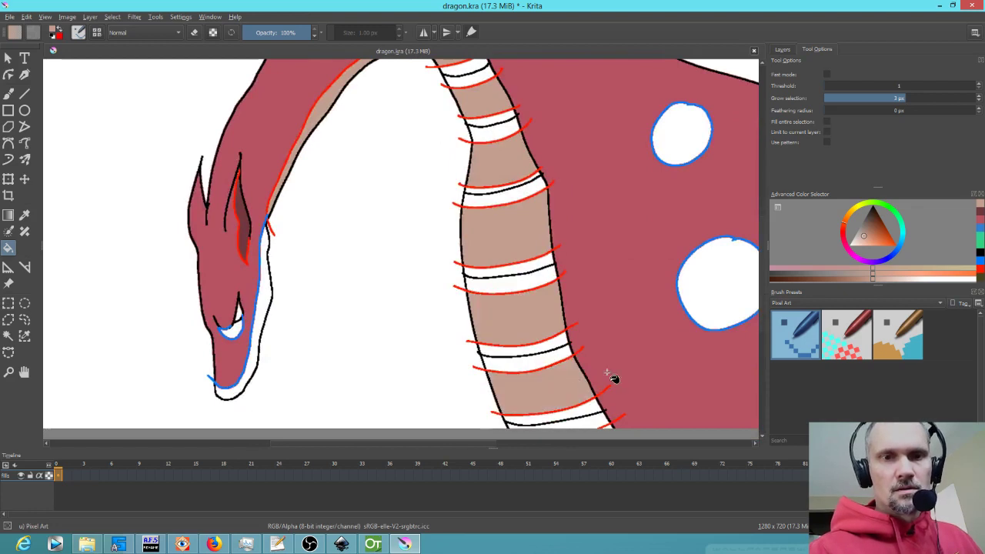
scroll(557, 211, down, 3)
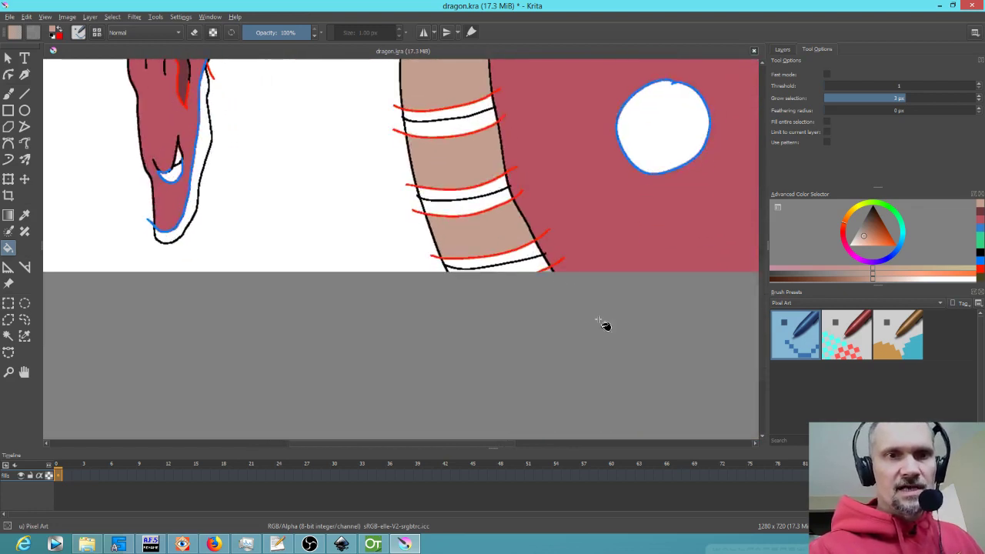
scroll(574, 300, up, 4)
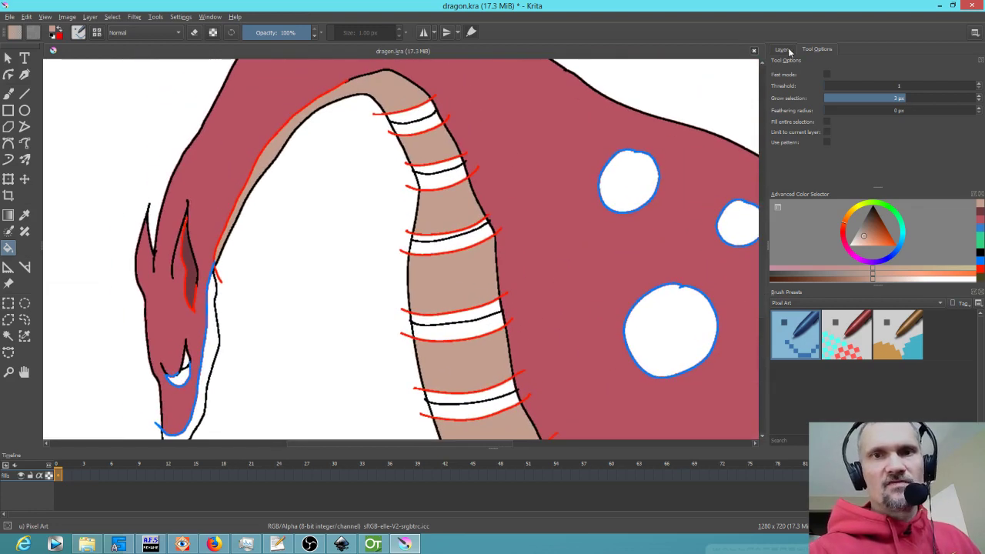
- Hide the red and blue guide-line layer and fill the shadow areas beneath the eye and along the jaw with the sampled dark red
click(784, 49)
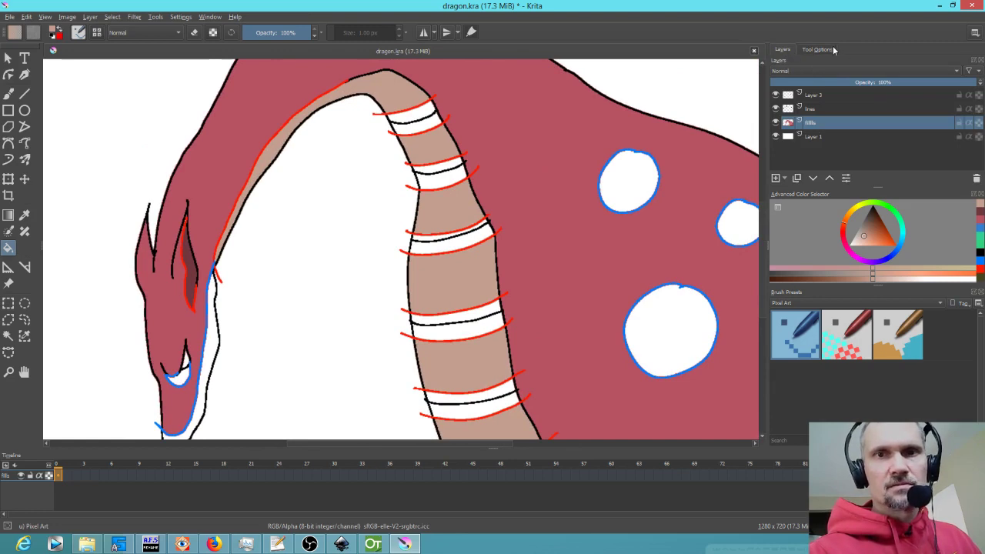
click(776, 94)
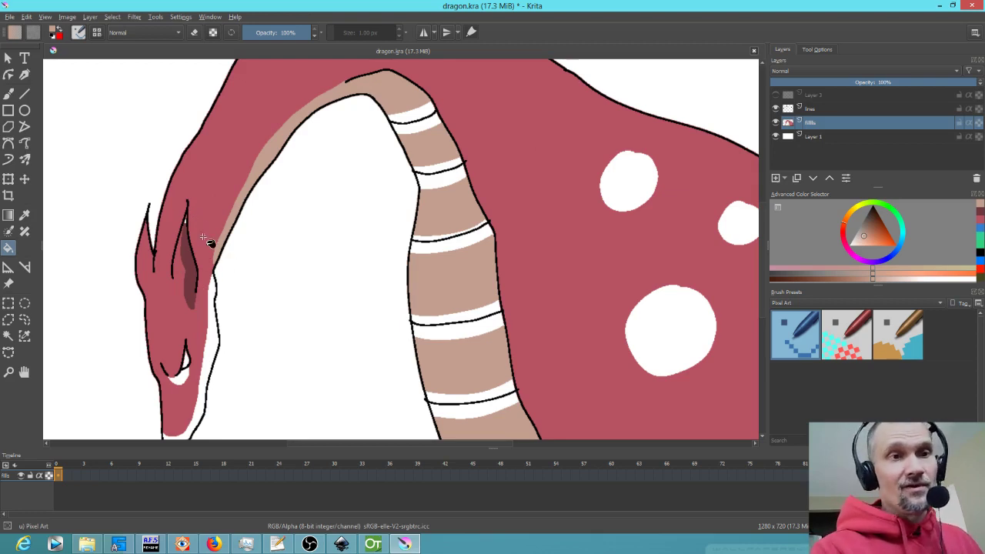
ctrl+click(202, 268)
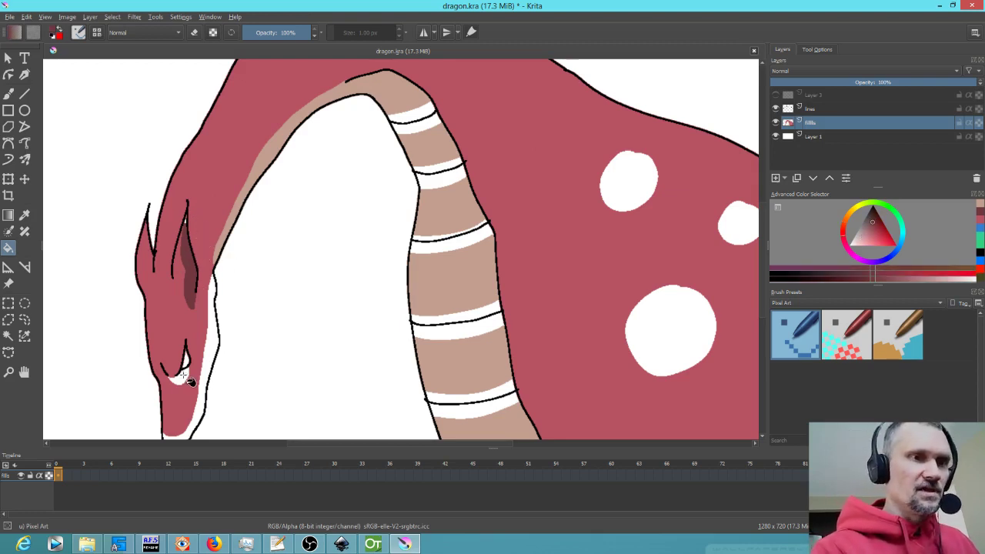
click(179, 379)
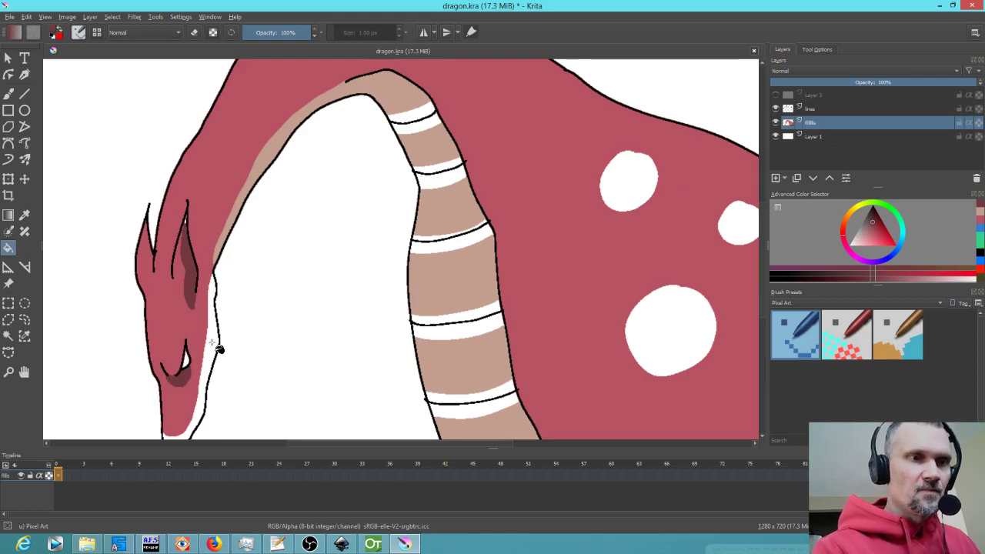
click(214, 343)
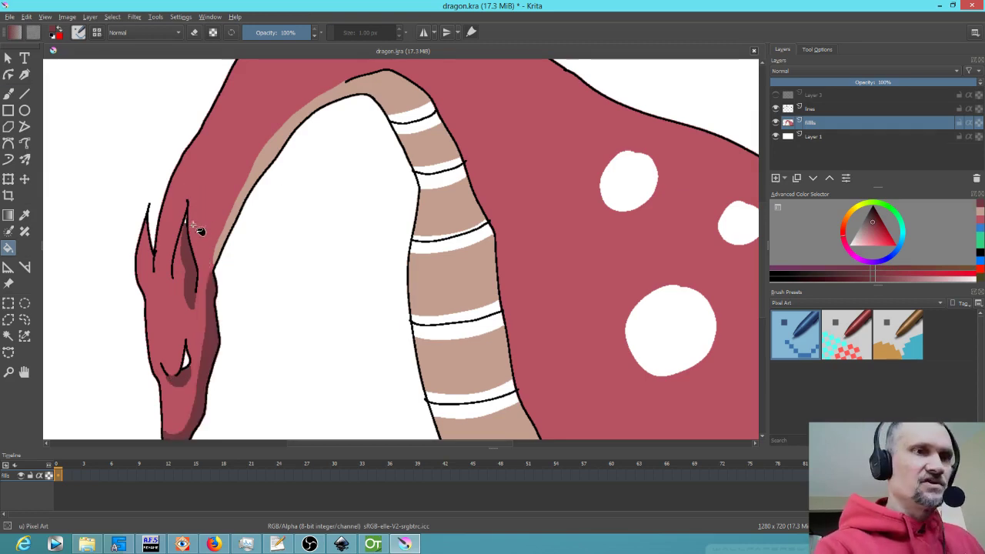
- Choose a greyish tan and fill the white shadow strips just above the first four belly lines
key(b)
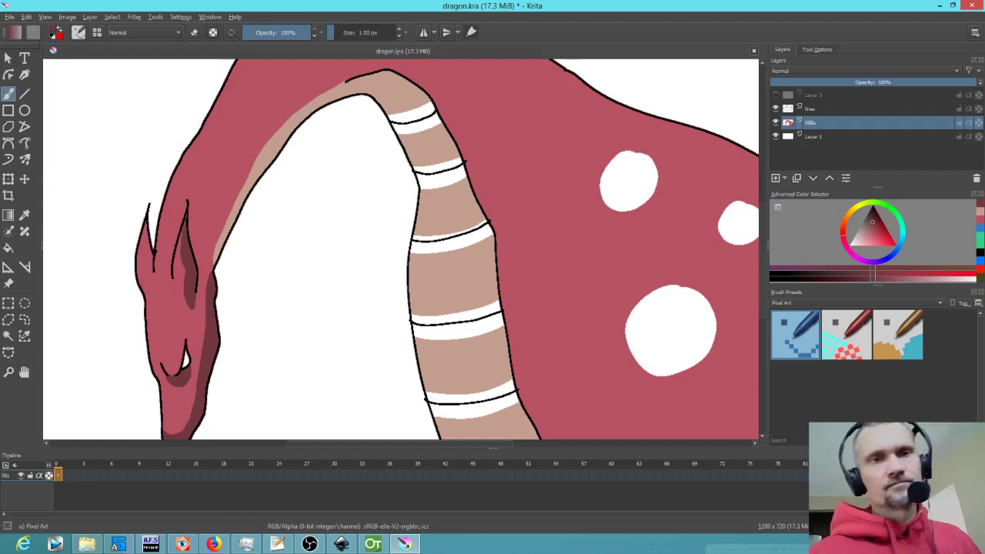
drag(564, 286, 491, 349)
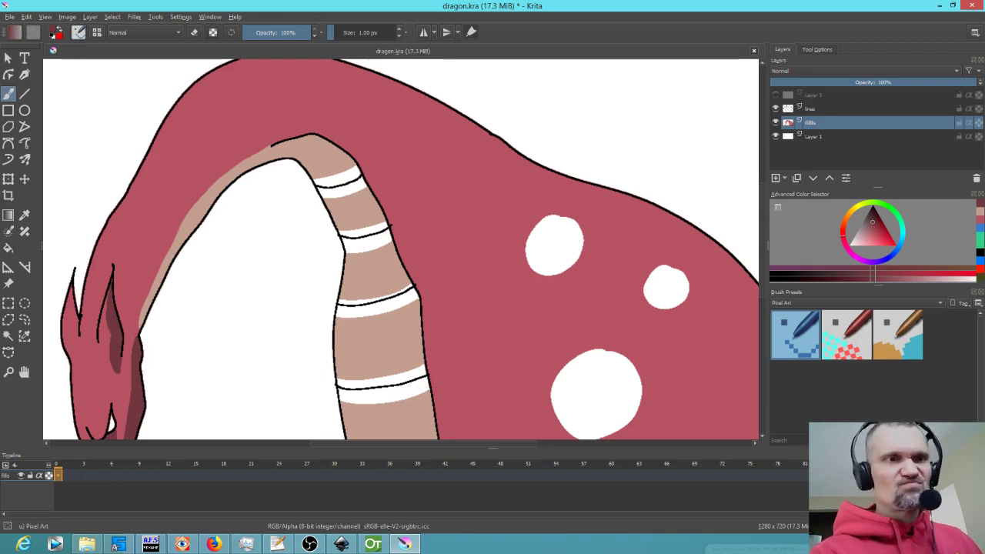
ctrl+click(352, 187)
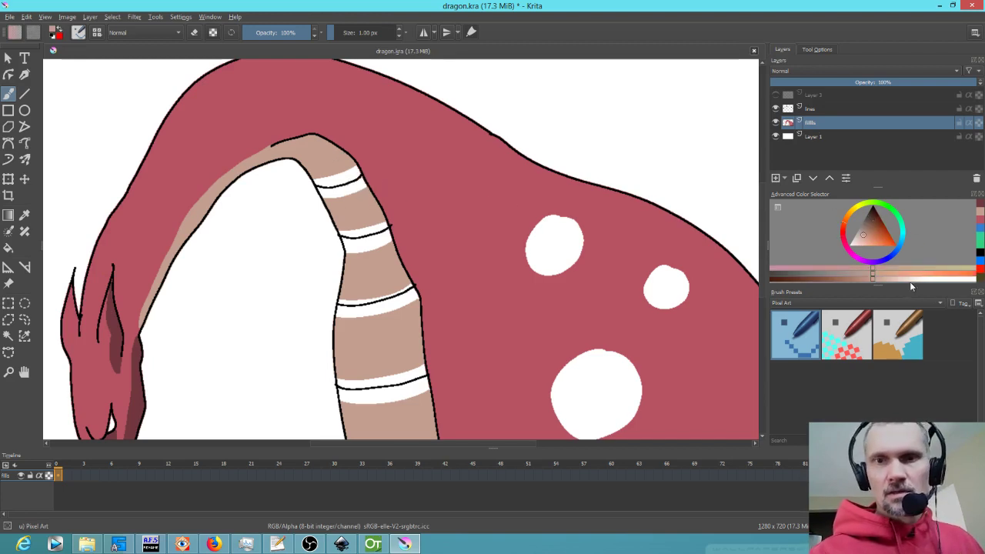
click(852, 276)
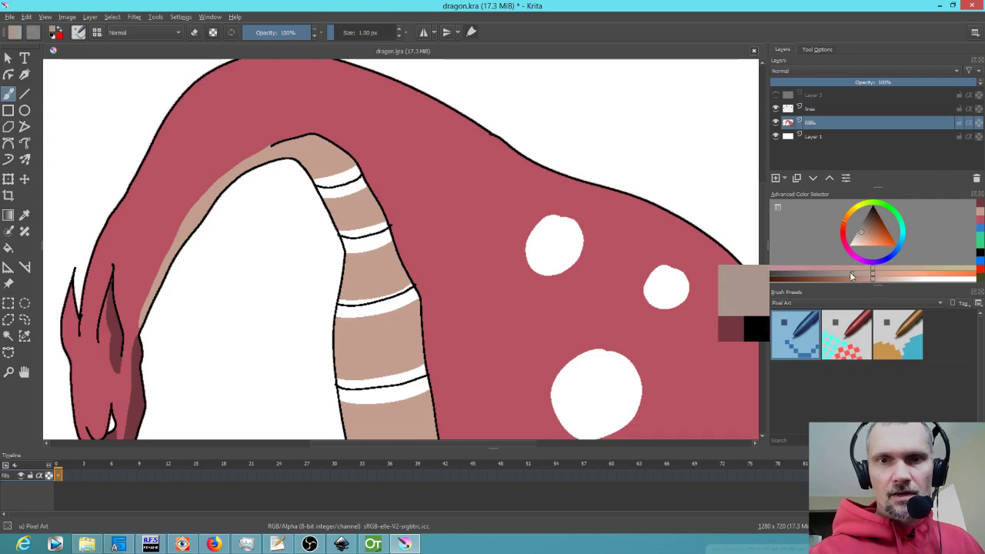
key(f)
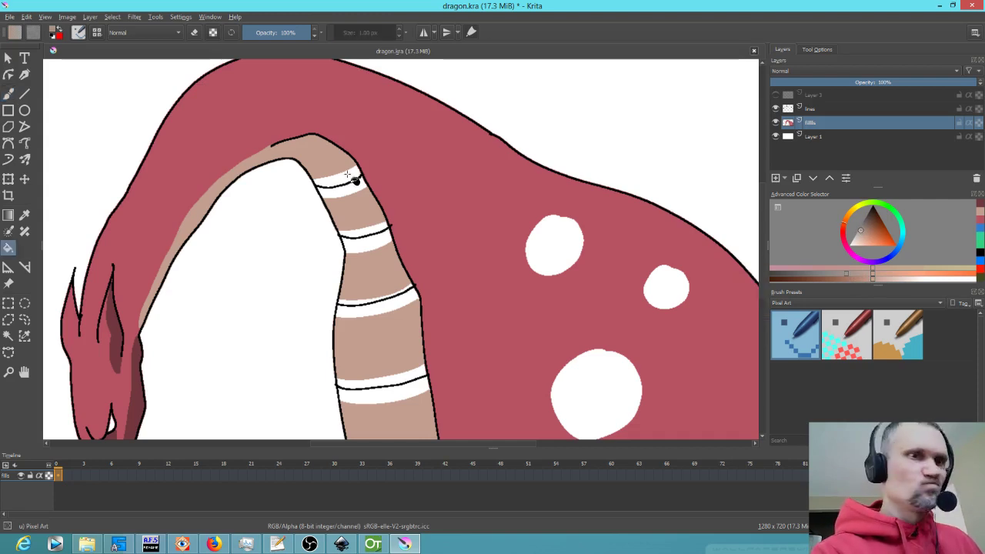
click(350, 181)
click(374, 234)
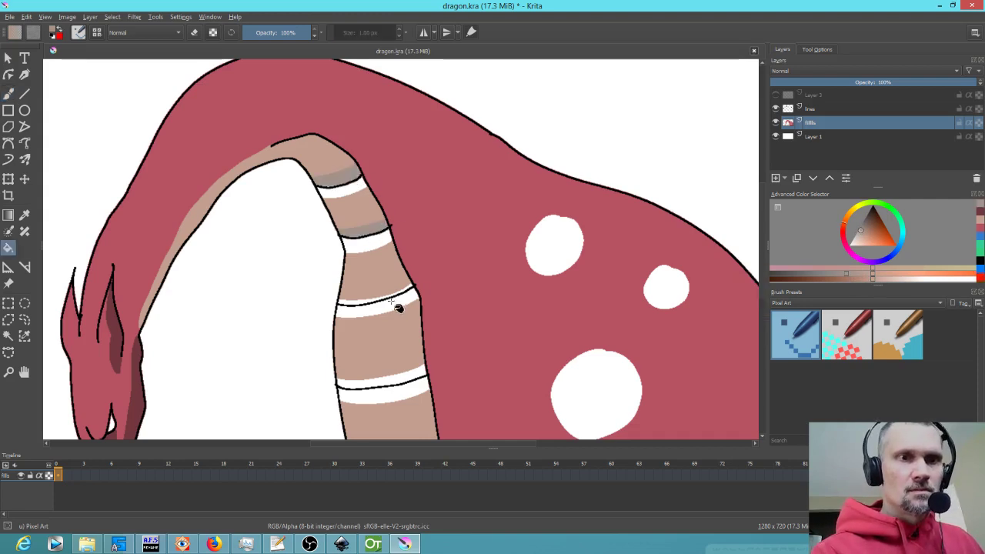
click(362, 306)
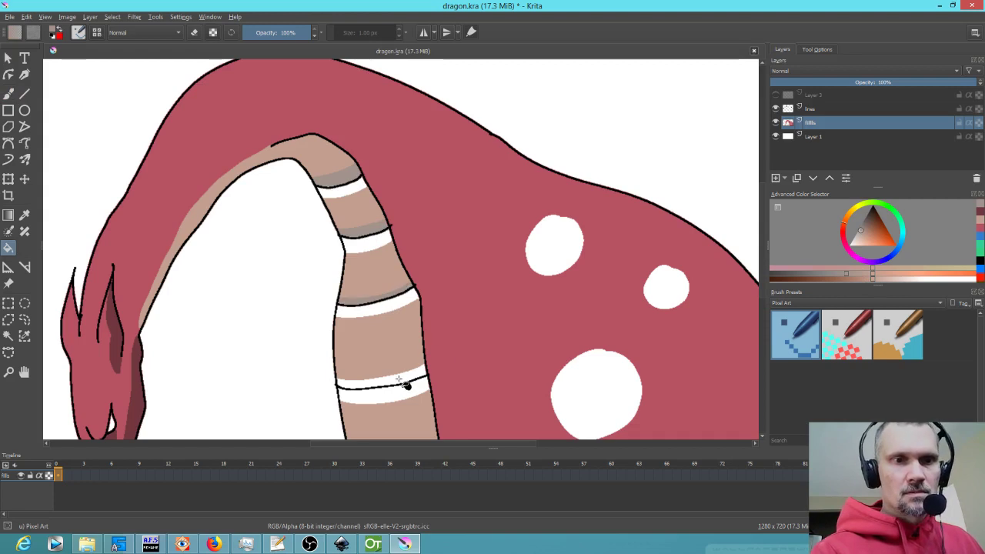
click(416, 375)
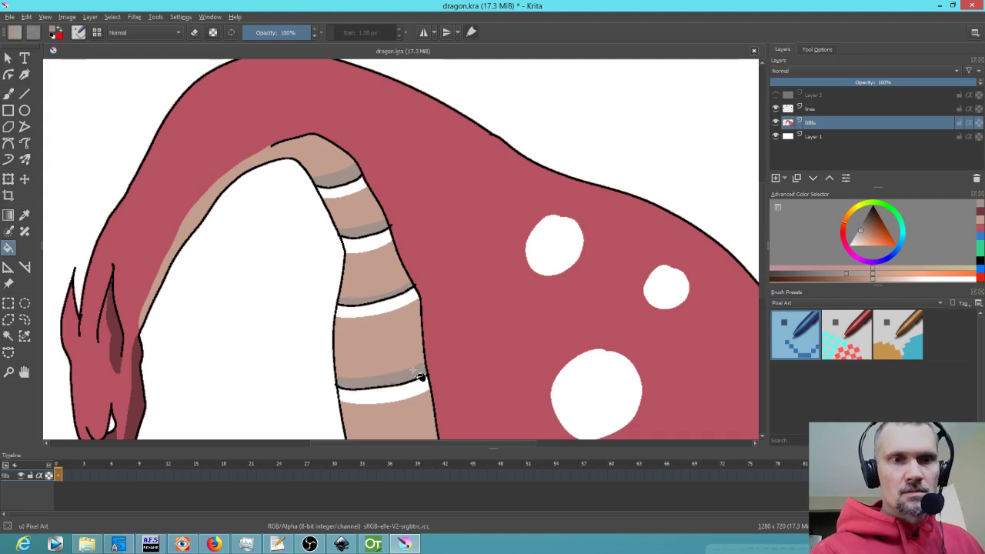
click(861, 274)
click(395, 399)
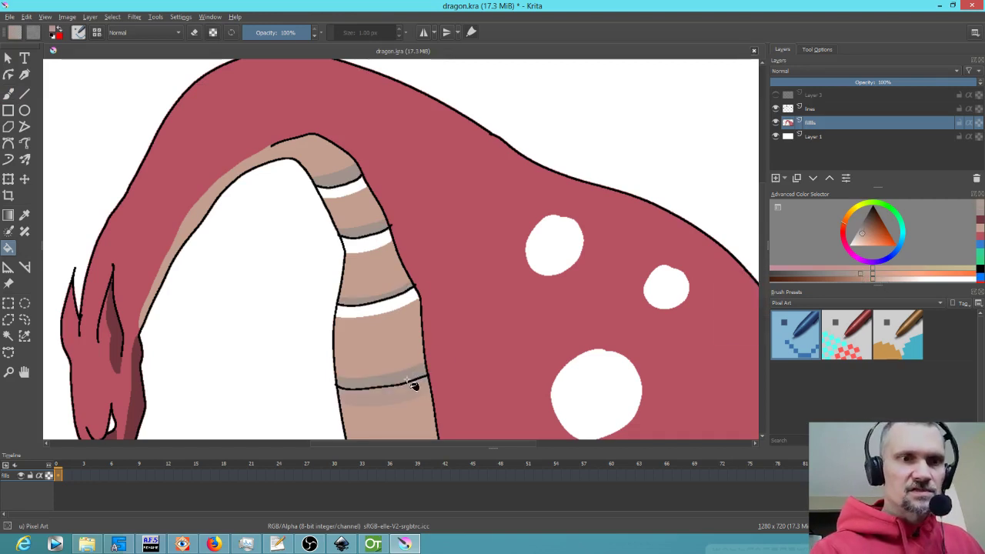
key(ctrl+z)
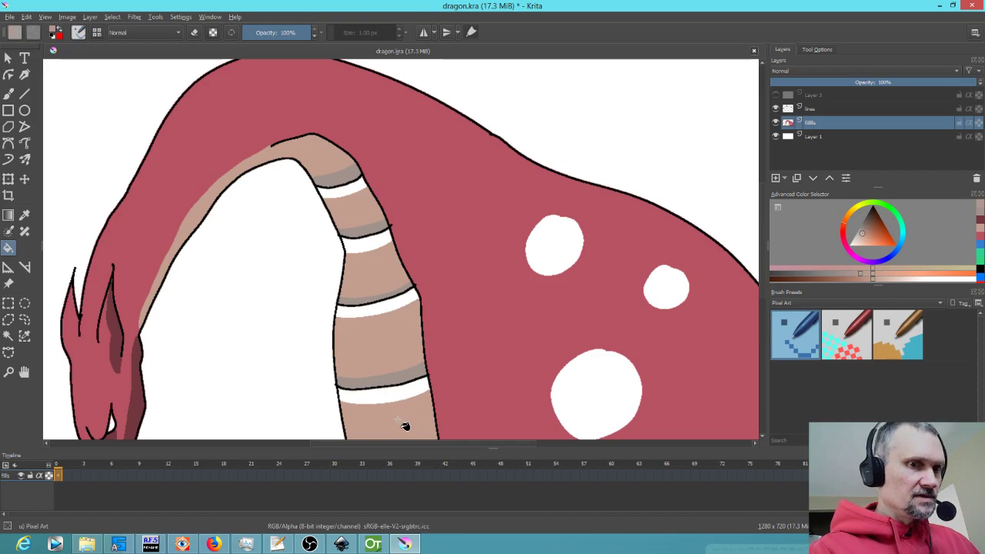
- Choose a lighter pinkish tan and fill the highlight strips just below the belly lines, down to the canvas edge
click(891, 281)
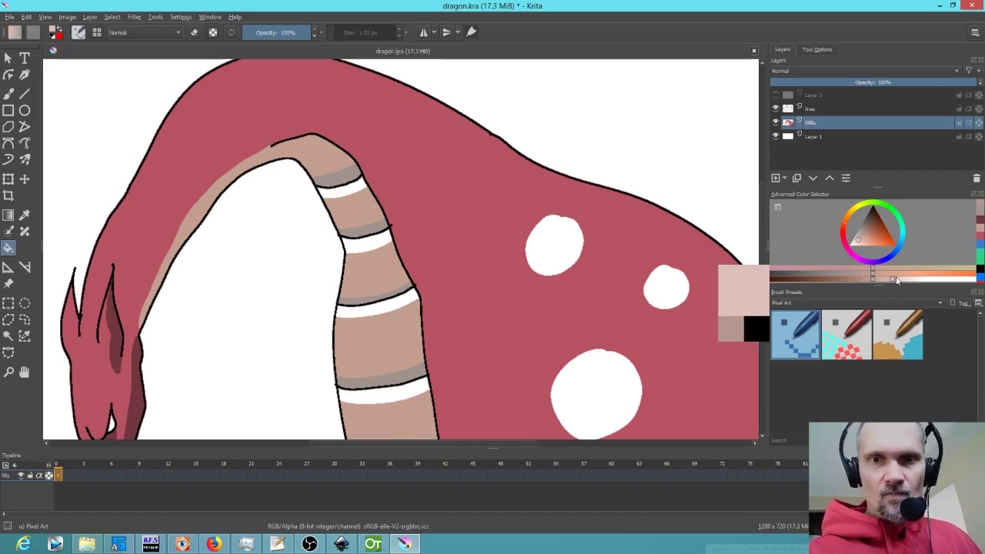
click(414, 392)
click(396, 313)
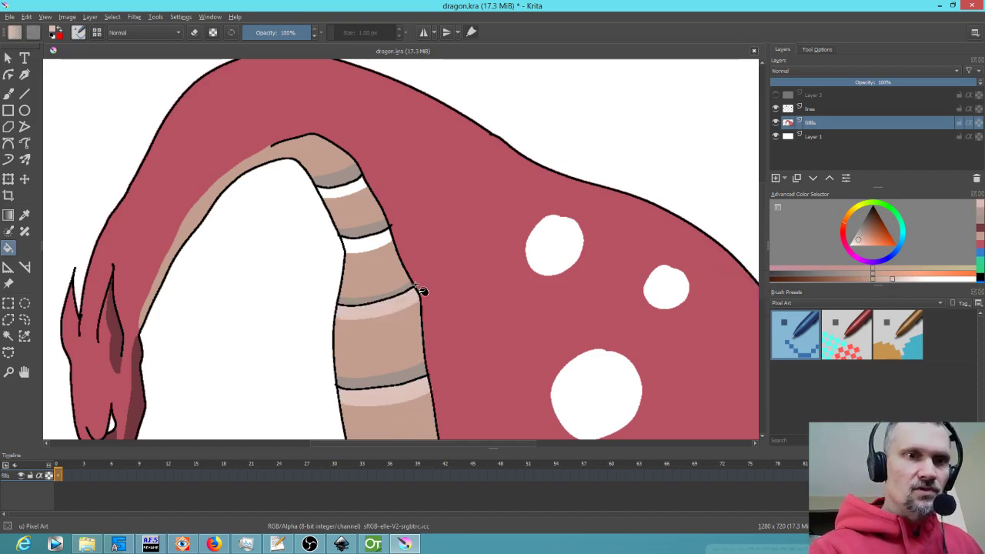
click(371, 243)
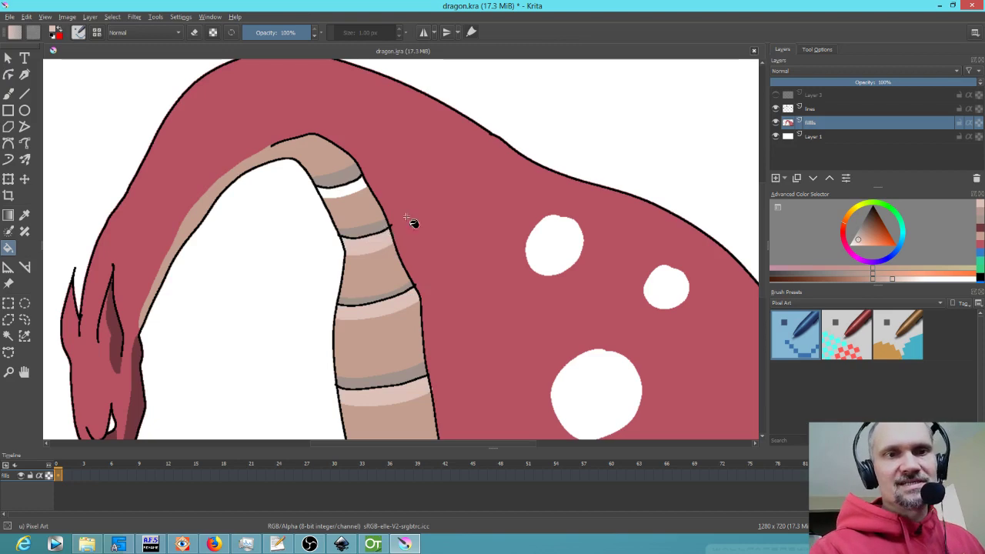
click(359, 189)
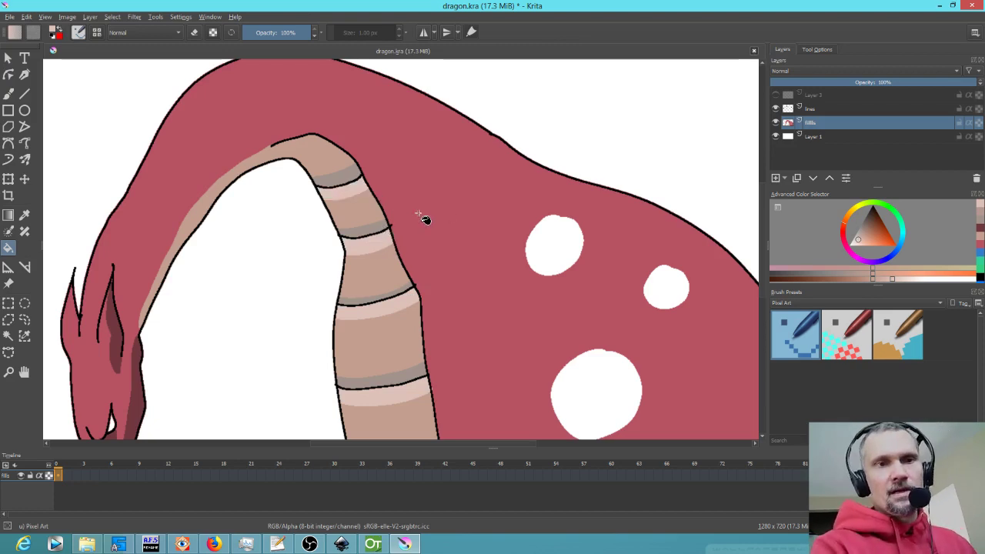
scroll(431, 216, down, 5)
scroll(435, 243, up, 5)
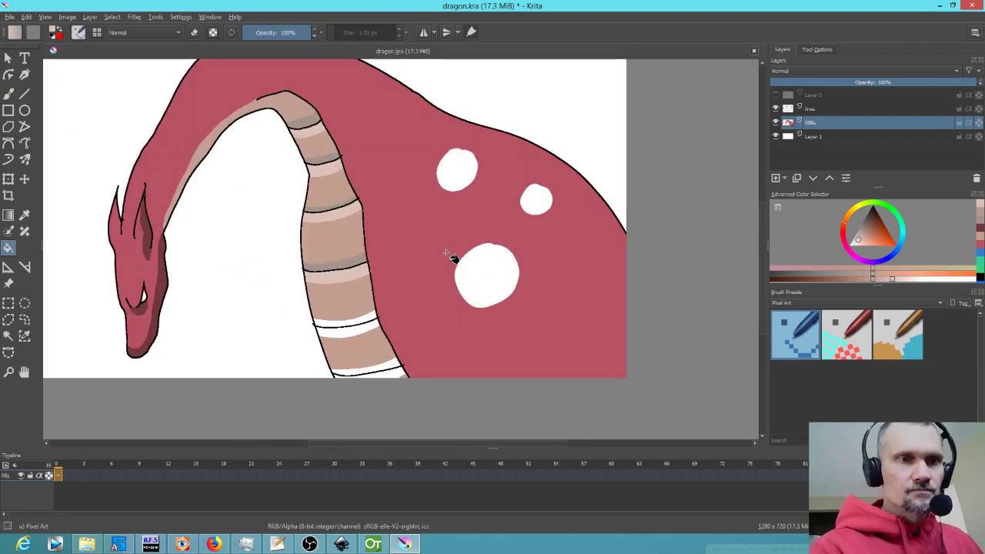
click(360, 334)
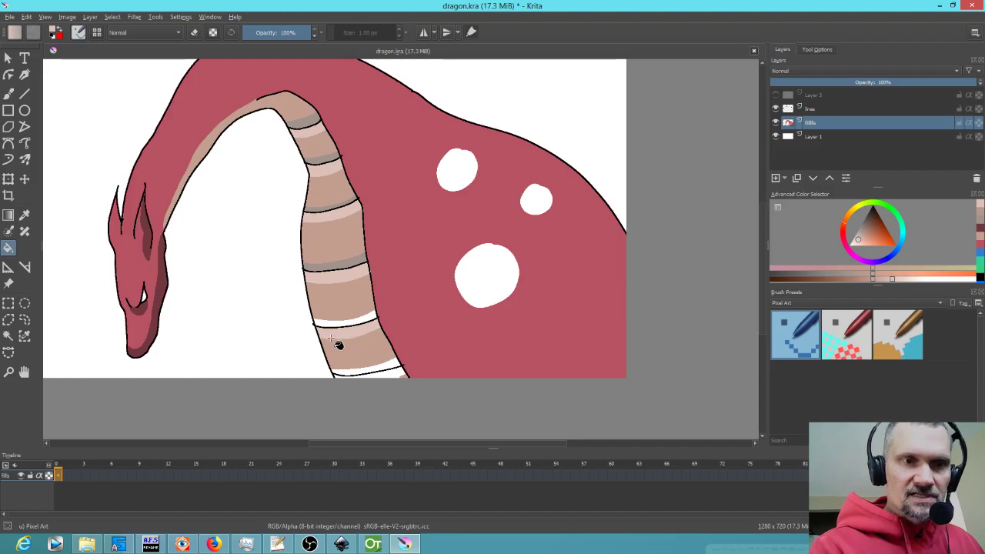
click(400, 377)
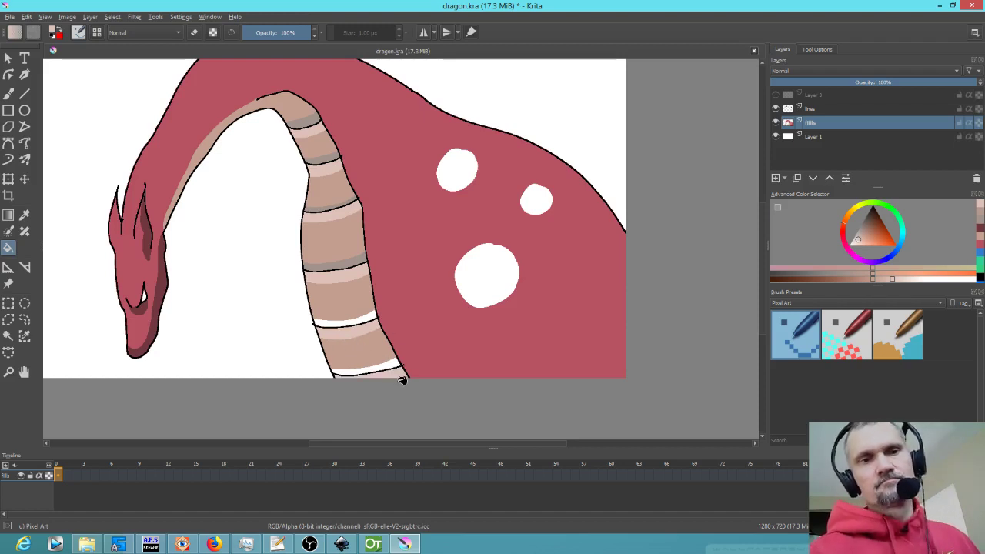
- Sample the greyish shadow tan, keep Fast mode off for the fill, and fill the shadow strips above the two lowest belly lines
ctrl+click(354, 257)
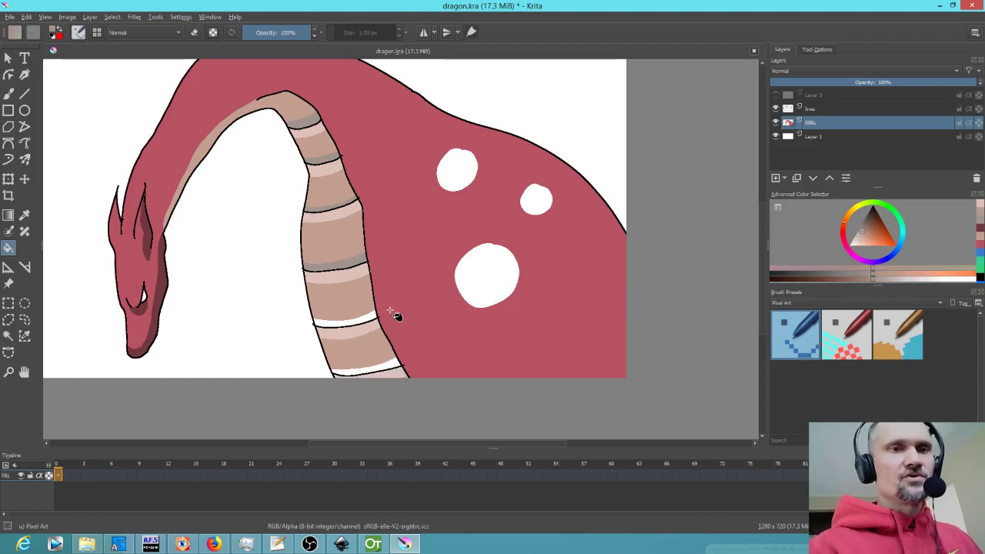
click(819, 51)
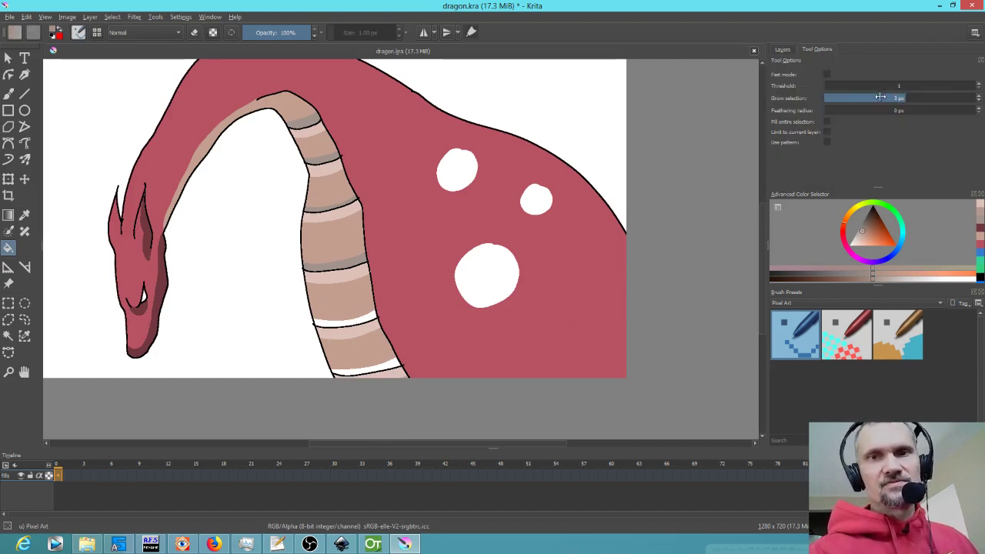
click(827, 74)
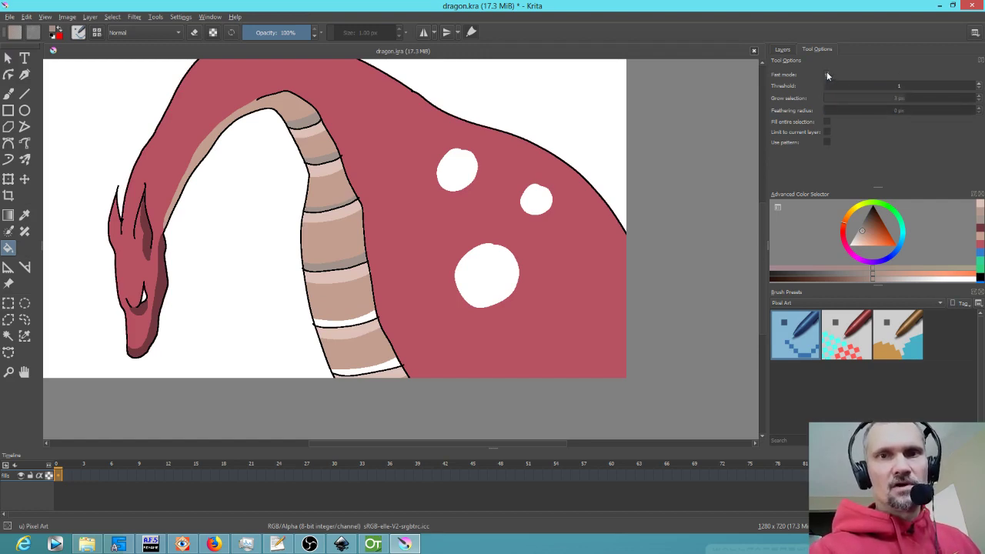
click(828, 75)
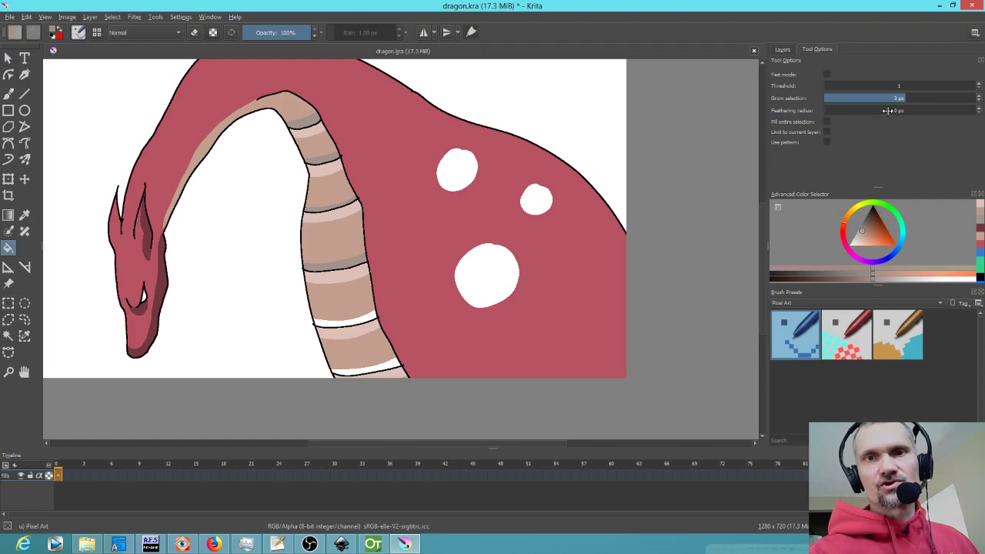
click(371, 324)
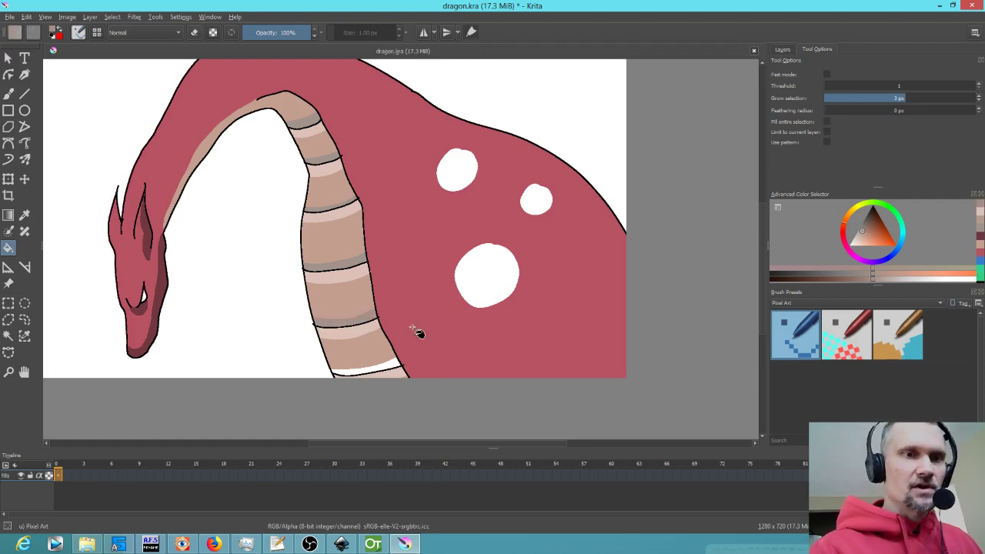
click(391, 370)
- Choose a medium green and fill the three round spots on the dragon's body
click(893, 217)
click(875, 238)
click(545, 204)
click(476, 179)
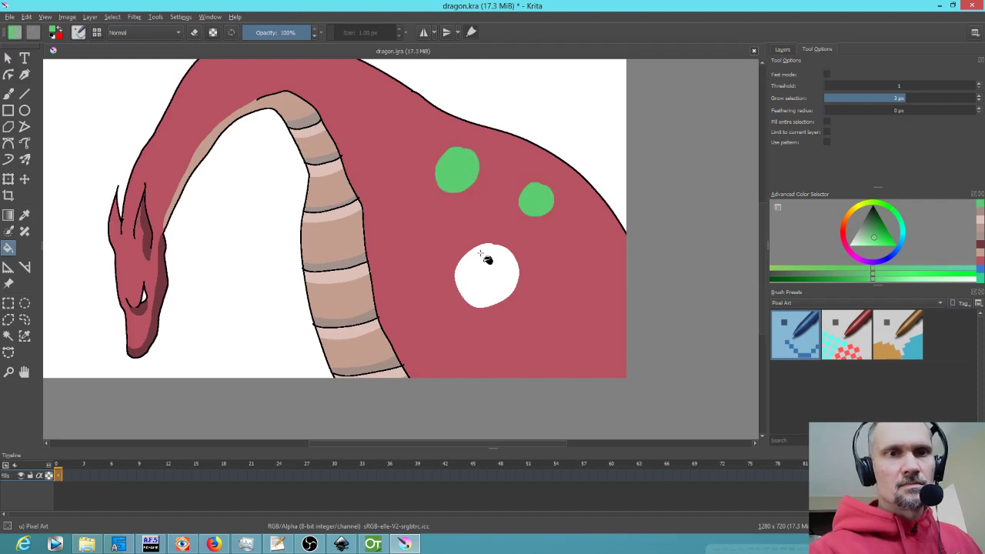
click(486, 276)
scroll(436, 269, down, 3)
scroll(439, 293, up, 2)
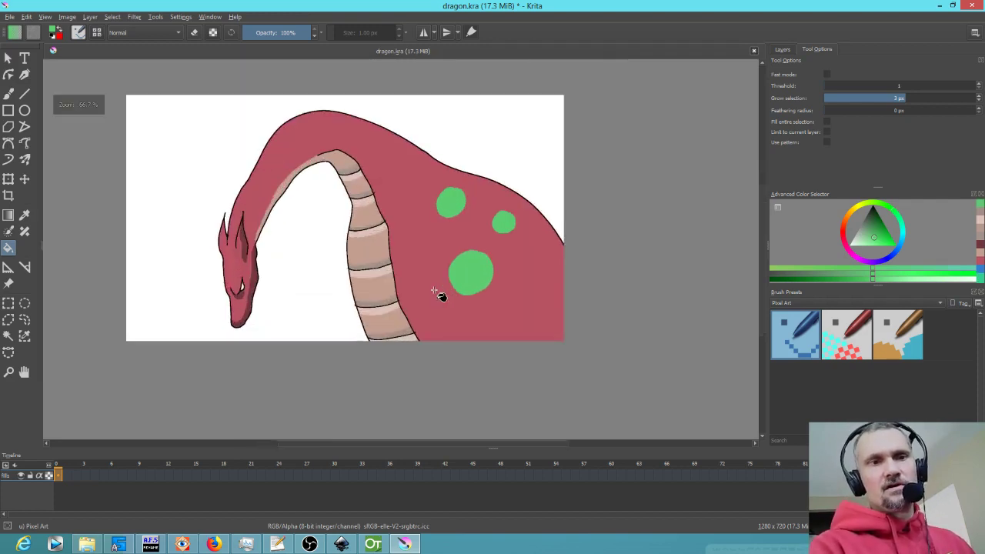
scroll(438, 296, up, 2)
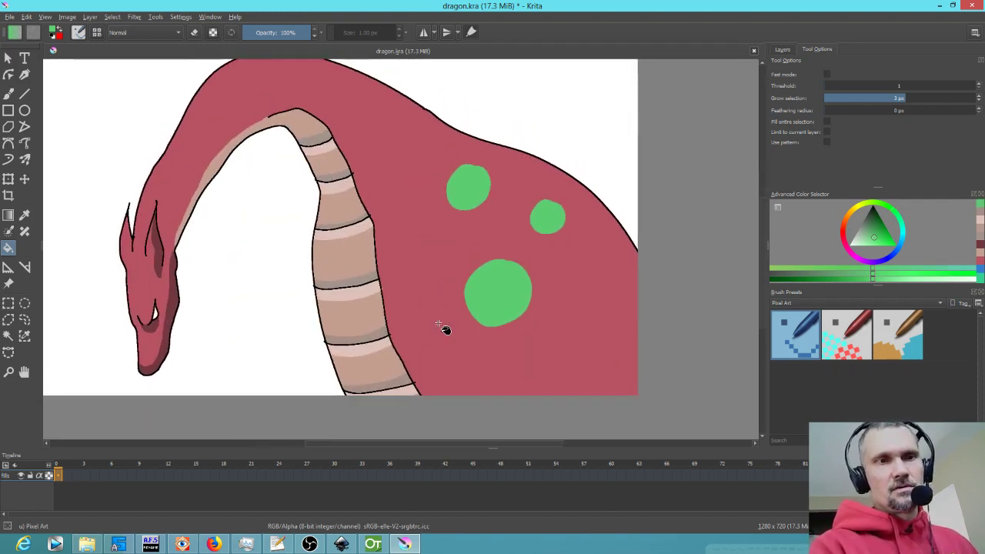
- Show the guide-line layer and draw a thin crimson guide line lengthwise down the belly, across all its segments
click(784, 49)
click(775, 94)
click(820, 97)
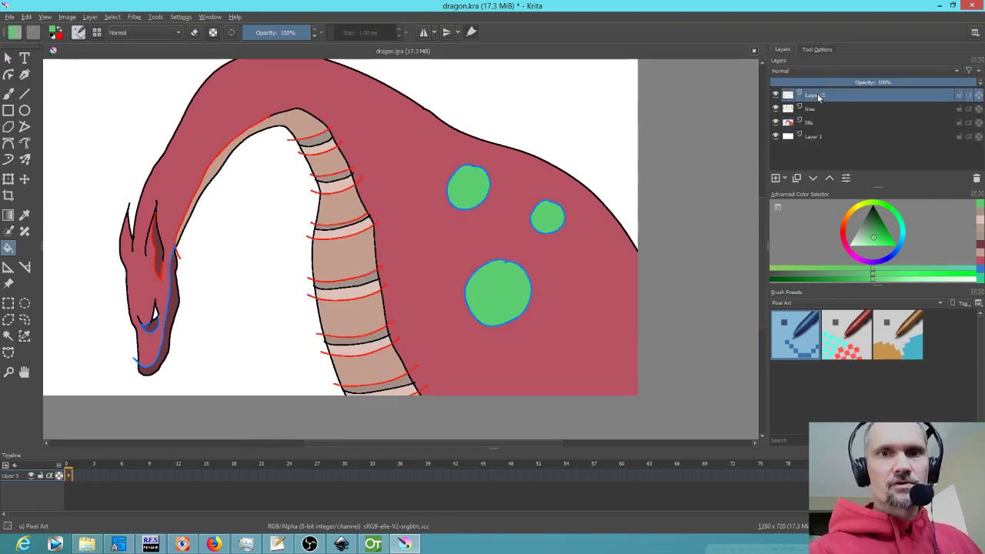
drag(878, 214, 920, 259)
mouse_move(850, 223)
mouse_down()
mouse_move(842, 243)
mouse_move(831, 228)
mouse_up()
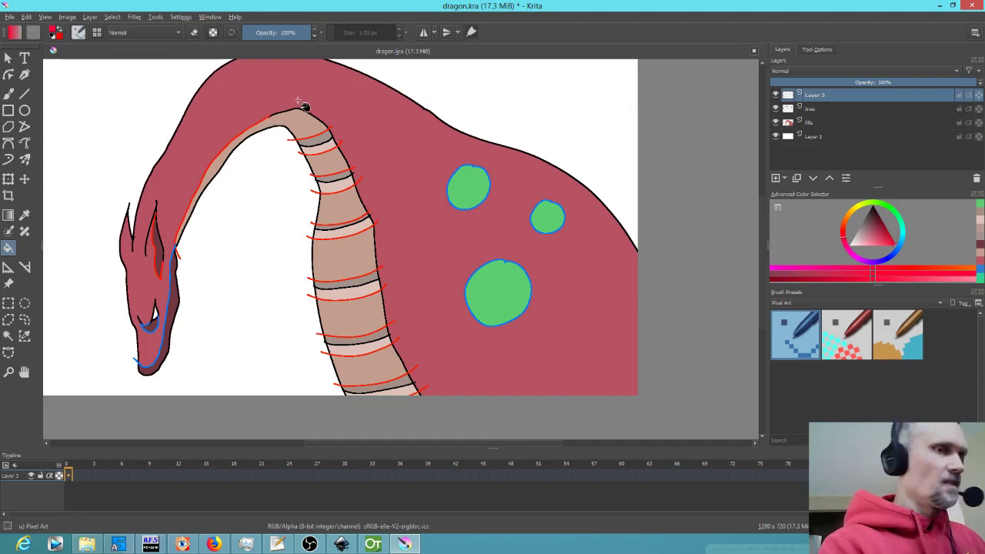
key(b)
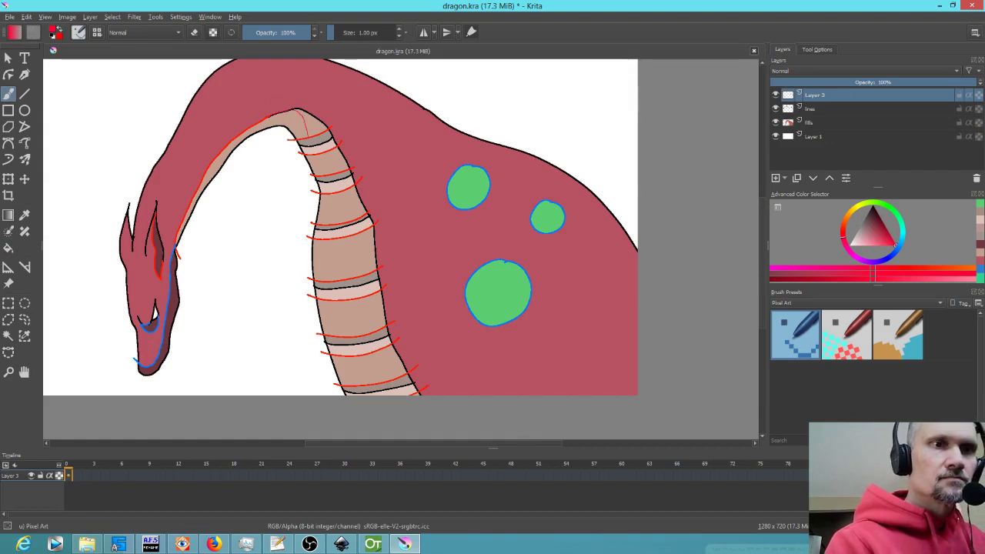
drag(332, 240, 340, 309)
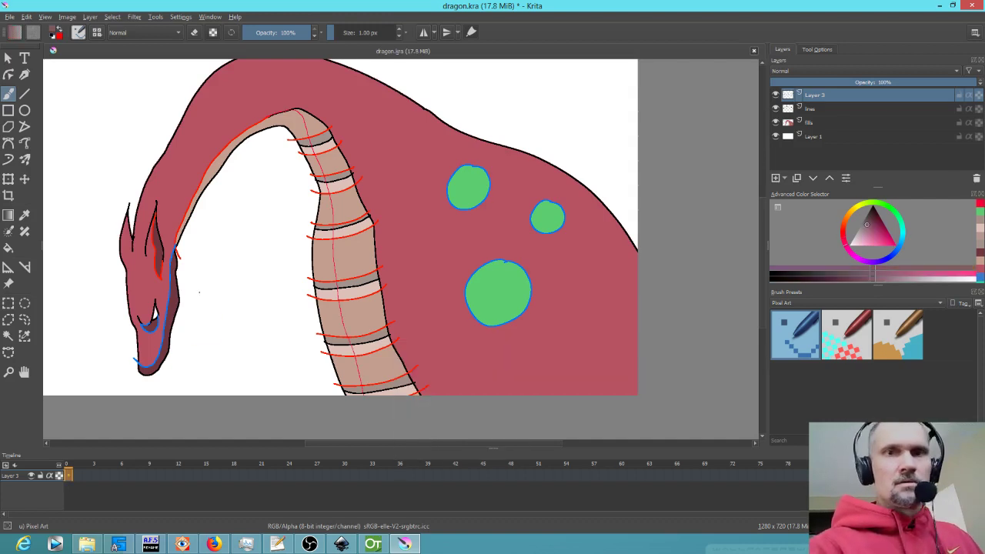
- On the fills layer, fill the neck underside and the inner side of the large belly segments with muted purple
click(820, 123)
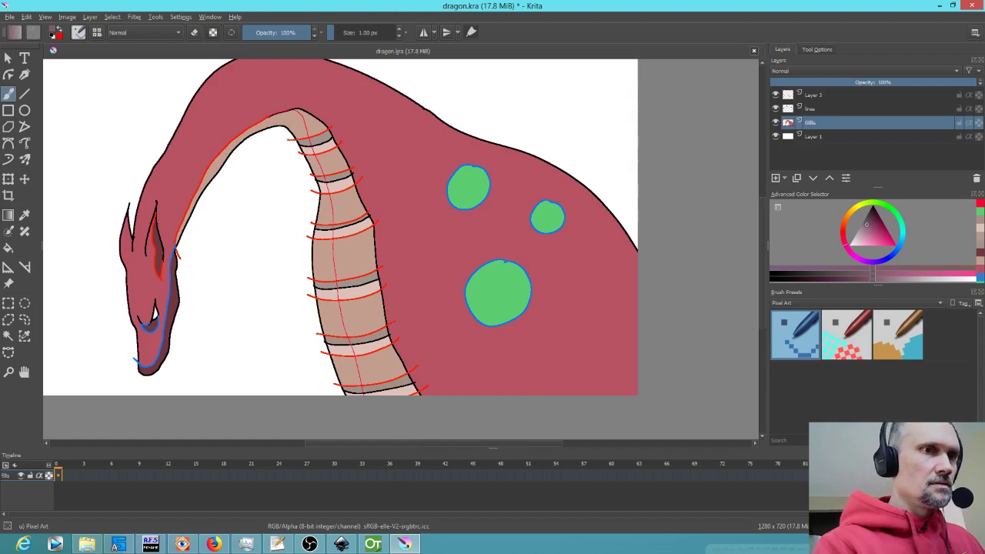
key(f)
click(231, 160)
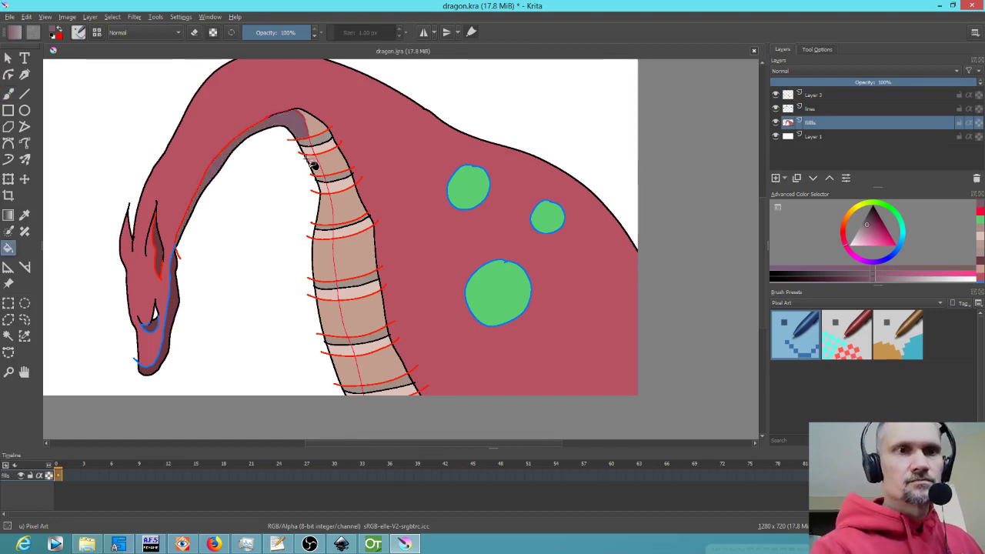
click(320, 170)
click(331, 212)
click(330, 254)
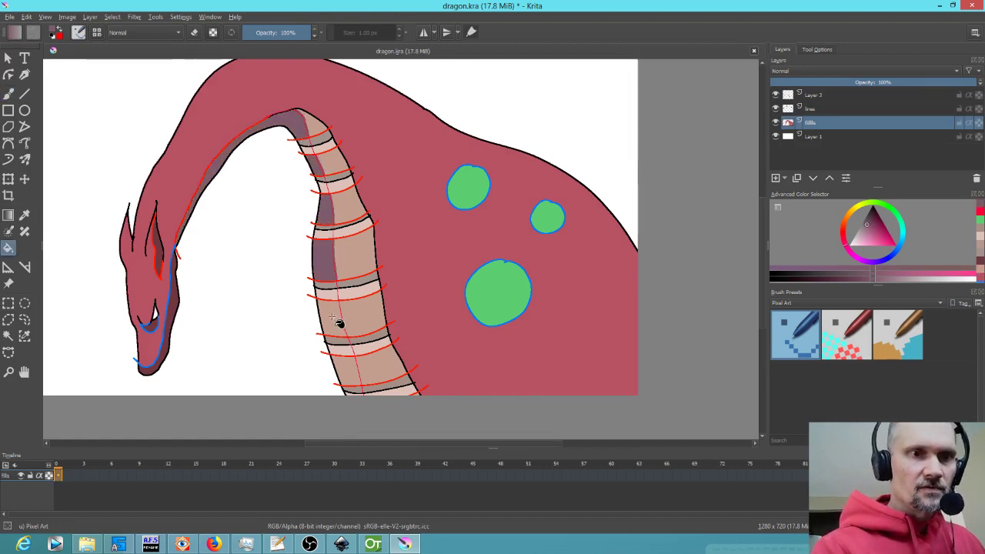
click(341, 323)
click(350, 373)
- Sample the belly colours and mix darker tans for the inner, shaded side of the narrow highlight and shadow strips
ctrl+click(360, 336)
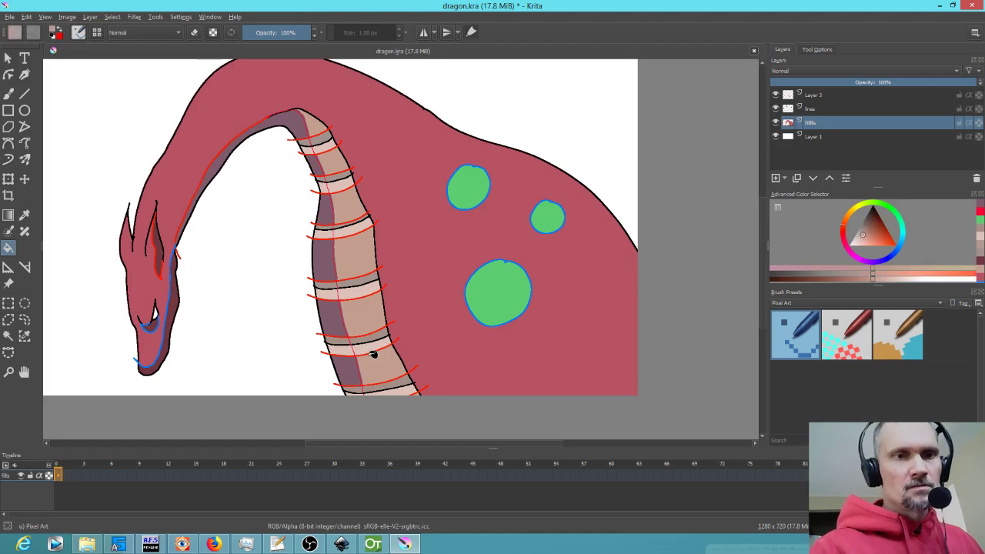
mouse_move(480, 318)
mouse_down()
mouse_move(477, 238)
mouse_move(477, 316)
mouse_up()
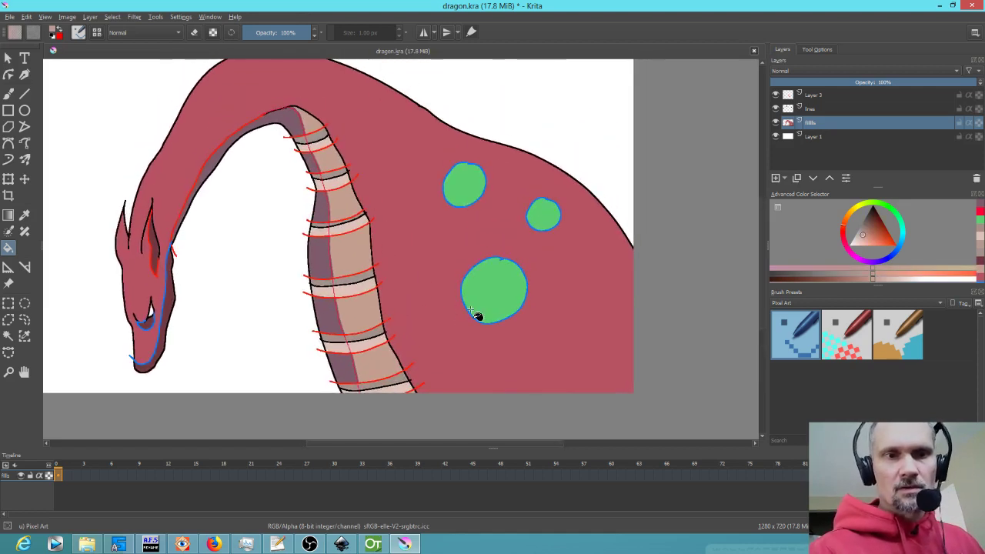
ctrl+click(348, 381)
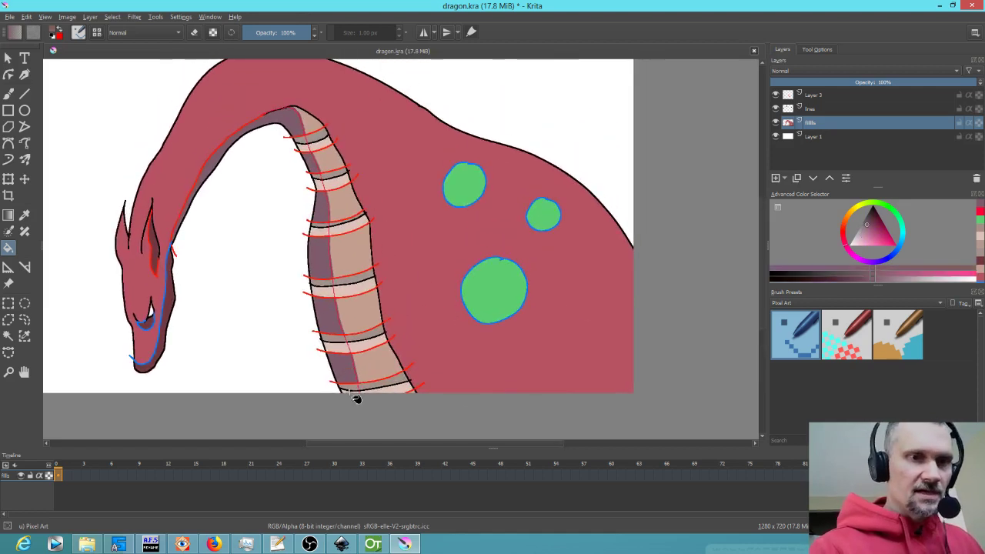
ctrl+click(385, 367)
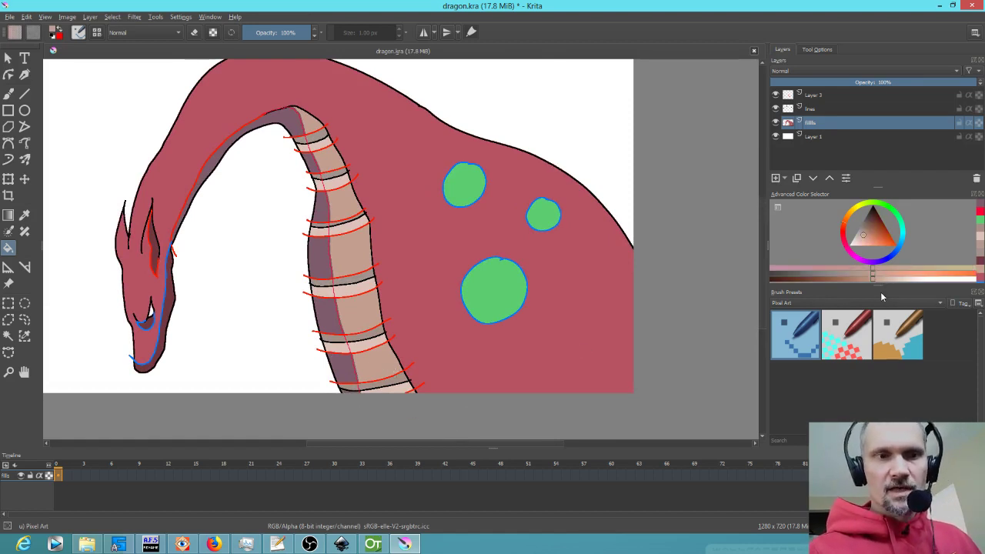
ctrl+click(367, 339)
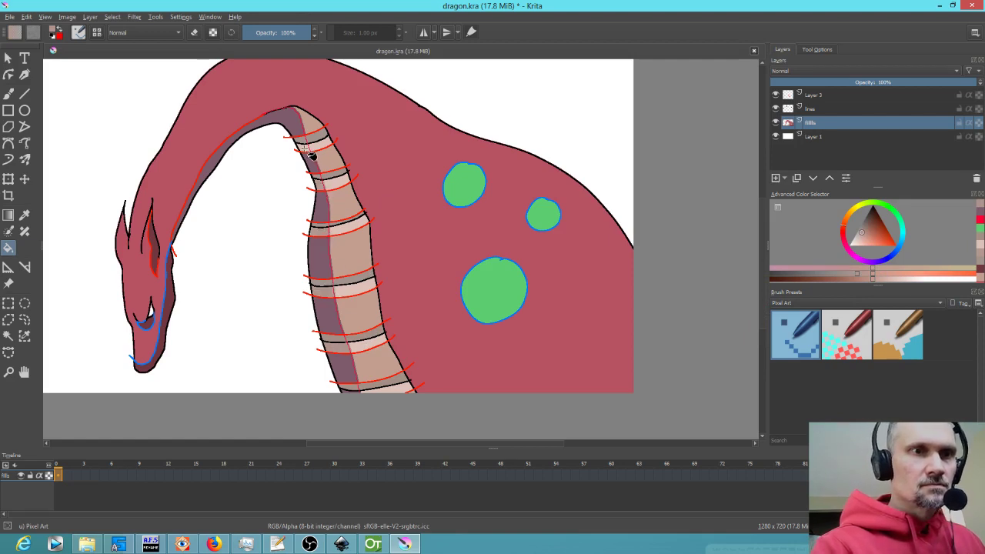
ctrl+click(350, 132)
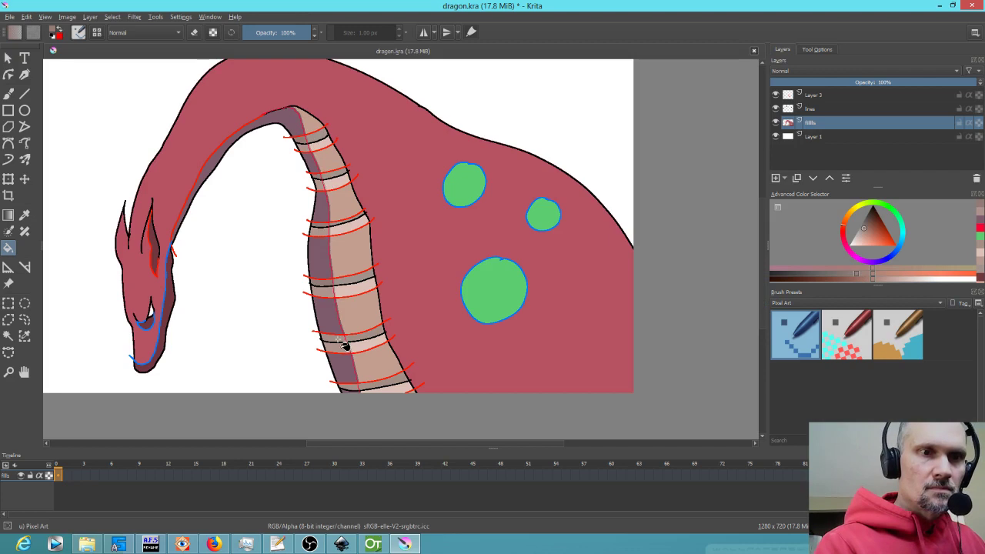
- Hide Layer 3 with the red and blue shading guide lines and inspect the filled dragon
click(776, 96)
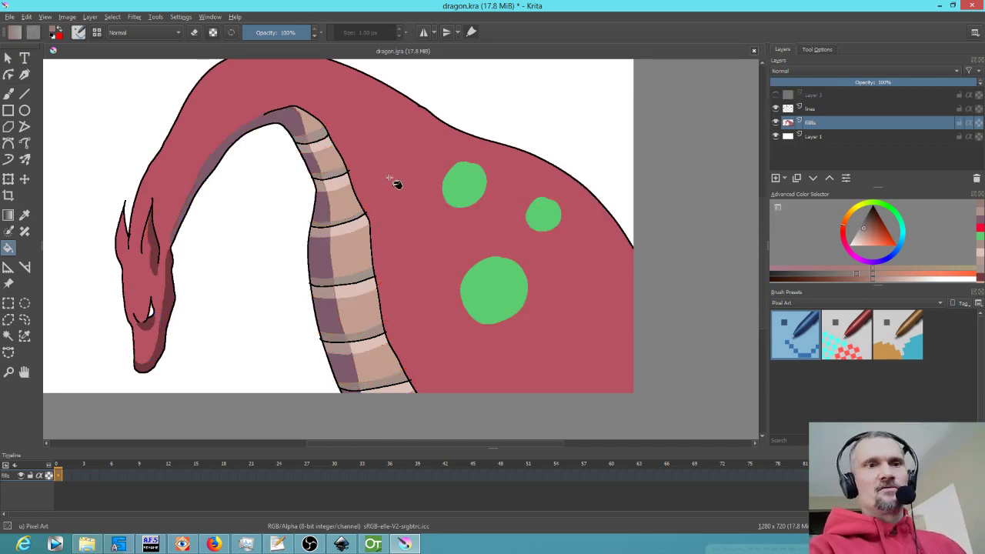
scroll(395, 182, down, 4)
scroll(451, 237, up, 4)
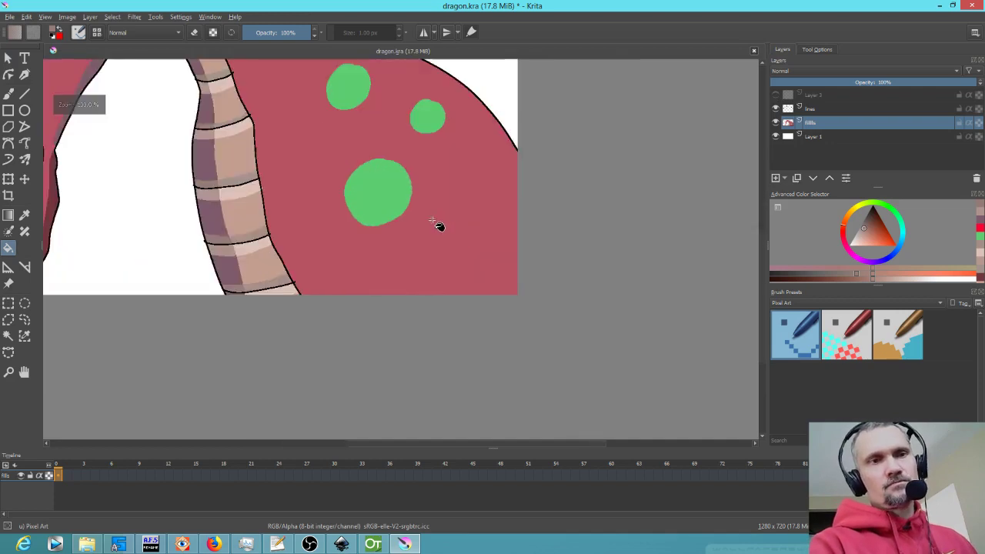
scroll(467, 284, up, 2)
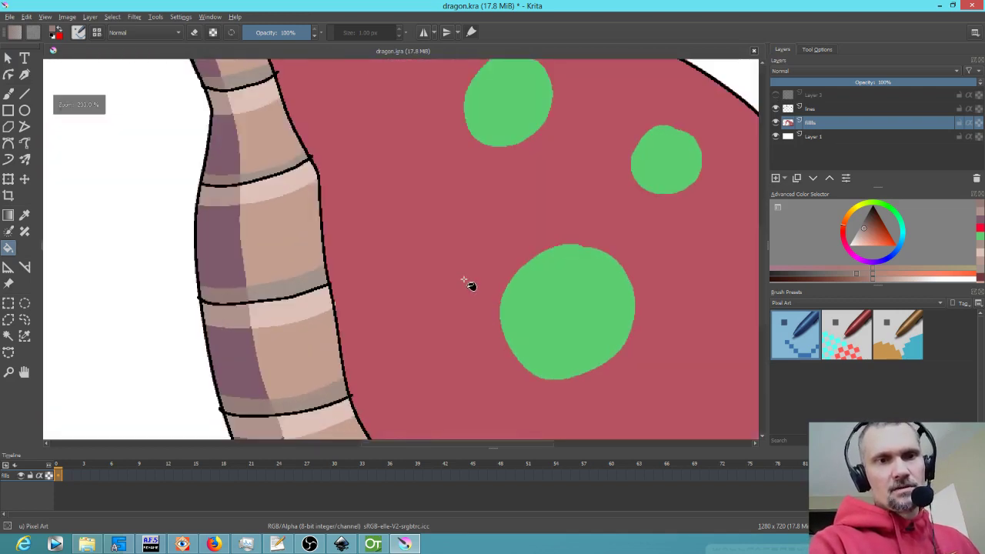
scroll(468, 283, down, 2)
- Add a paint layer above the lines layer with 18% opacity and inherited alpha, and reset the colours to default black
mouse_move(848, 114)
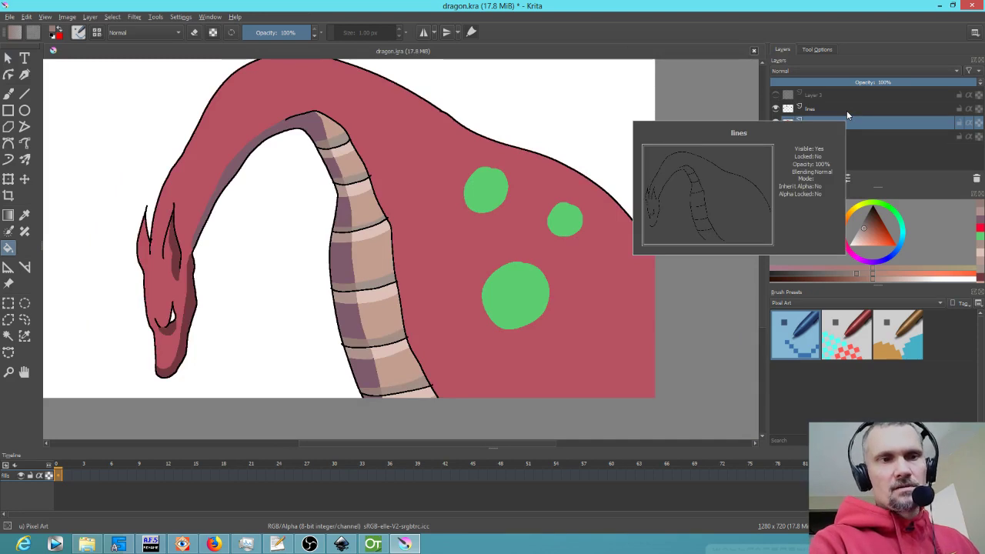
click(832, 109)
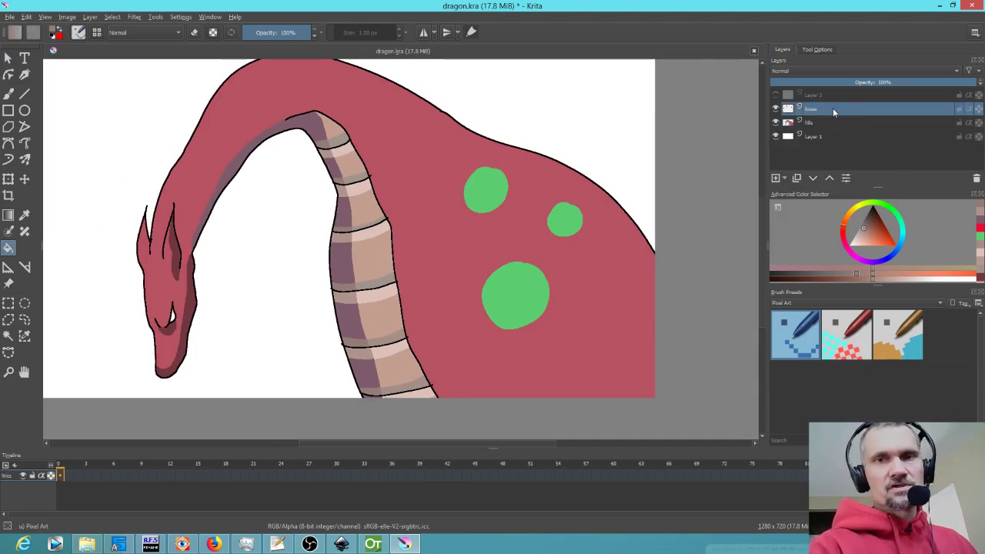
click(776, 178)
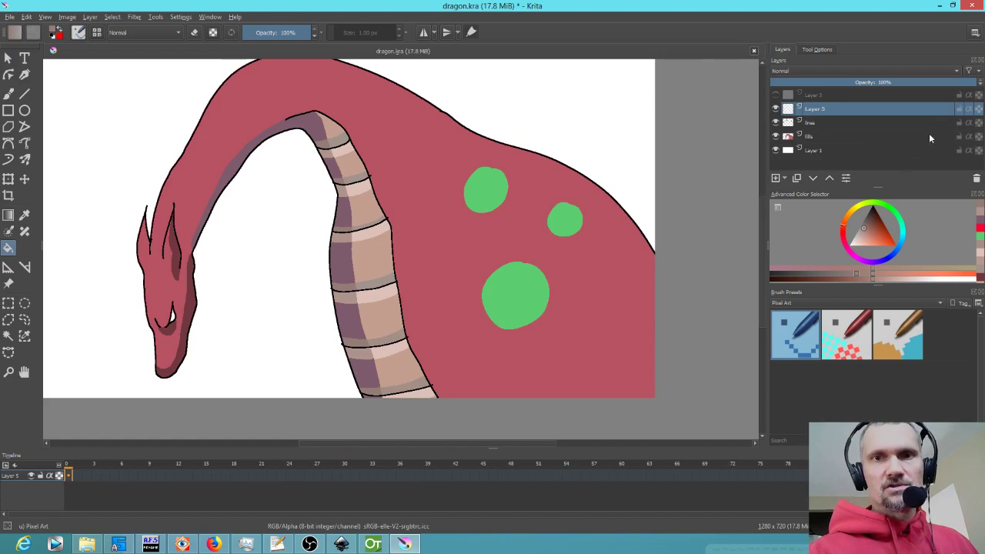
key(d)
click(809, 81)
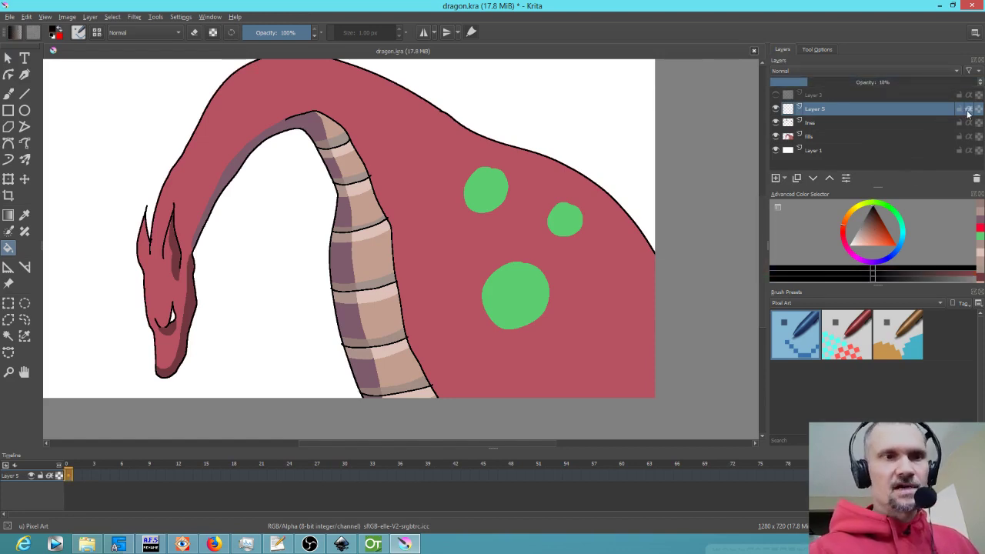
- Choose the Ink-7 Brush Rough preset from the Dave brush tag for freehand painting
key(b)
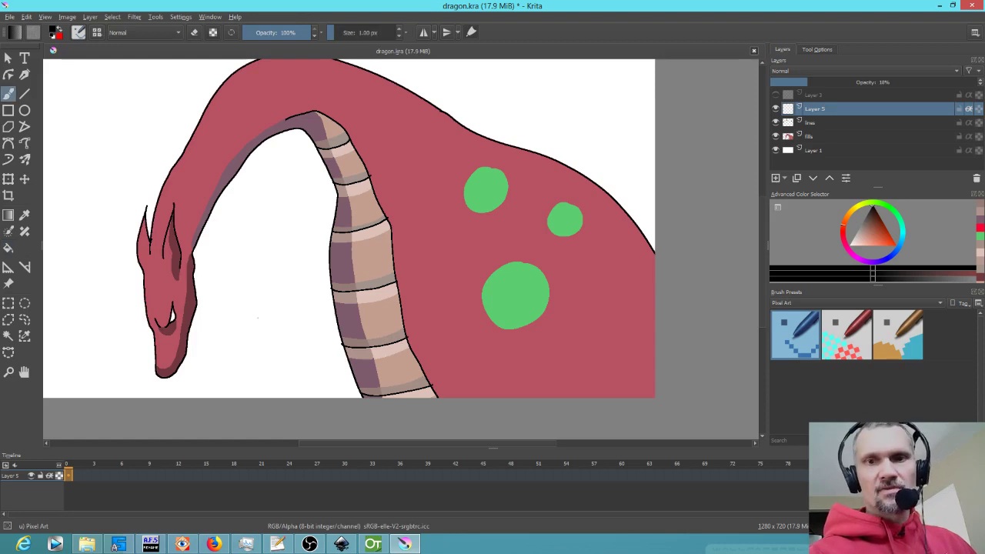
click(799, 302)
click(796, 230)
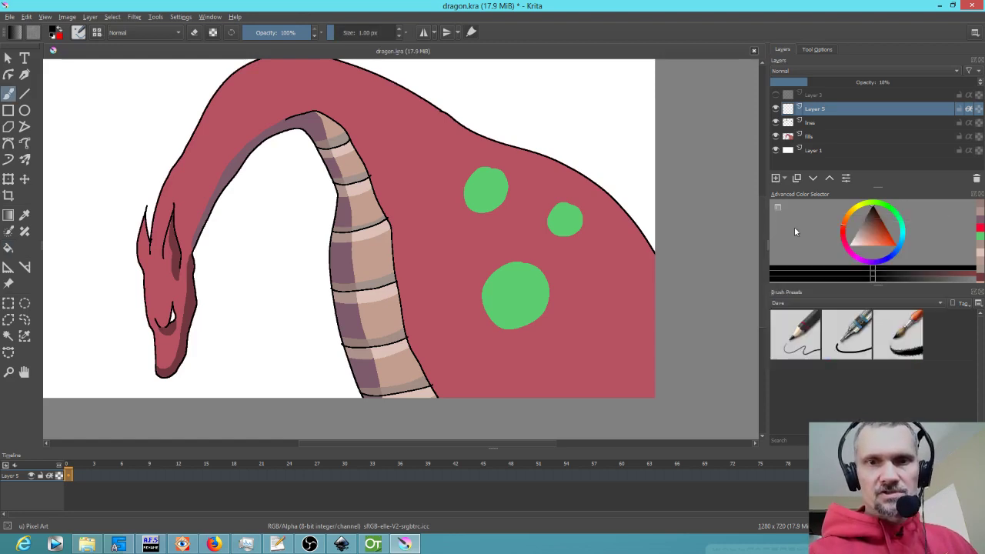
click(898, 335)
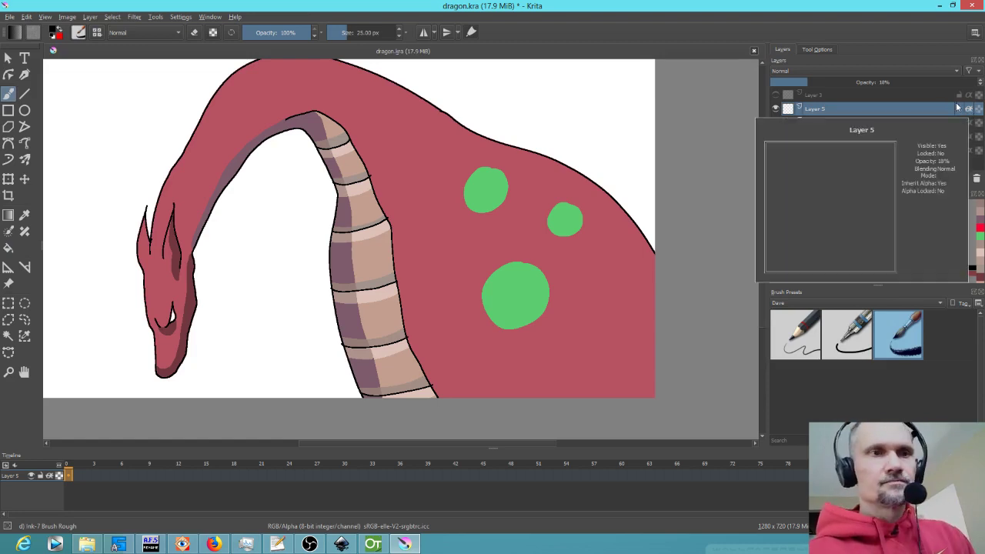
- Brush a shadow along the outer edge of the dragon's neck and hide the white background Layer 1
mouse_move(184, 136)
mouse_down()
mouse_move(151, 221)
mouse_move(152, 261)
mouse_up()
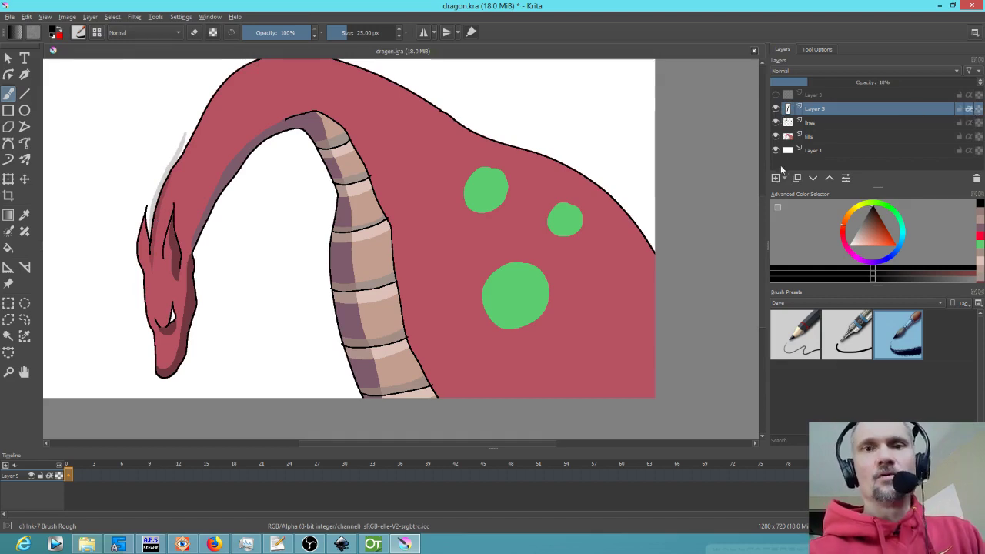
click(776, 150)
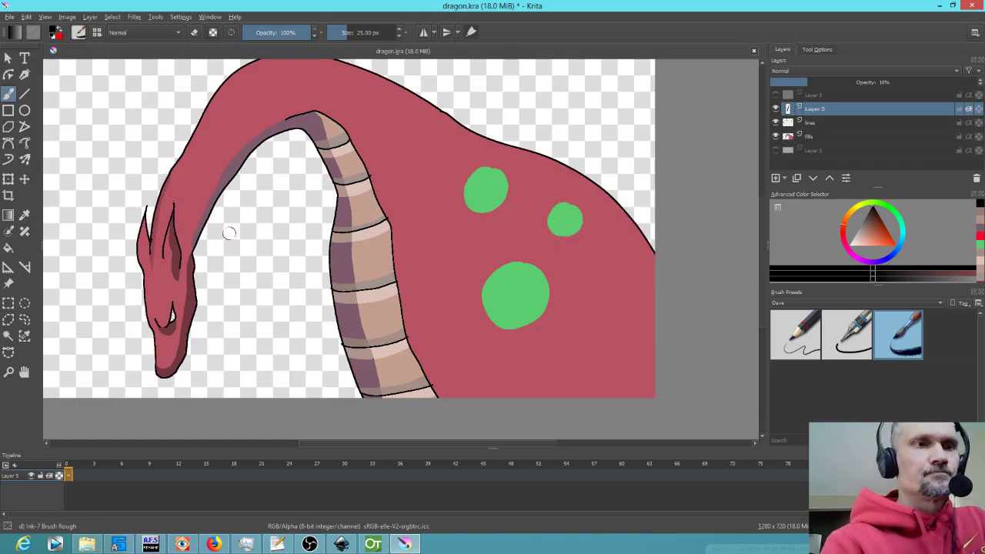
drag(229, 234, 218, 285)
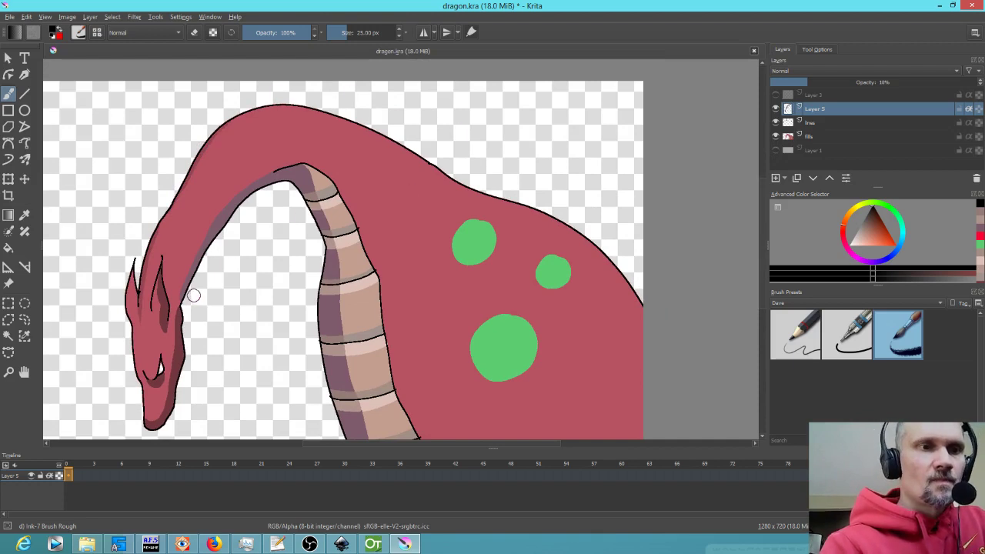
- Brush shadows along the neck's underside, the outer edge of the belly plates and the body beside the lower plates
mouse_move(202, 276)
mouse_down()
mouse_move(240, 209)
mouse_move(295, 182)
mouse_move(321, 247)
mouse_move(318, 317)
mouse_move(340, 439)
mouse_up()
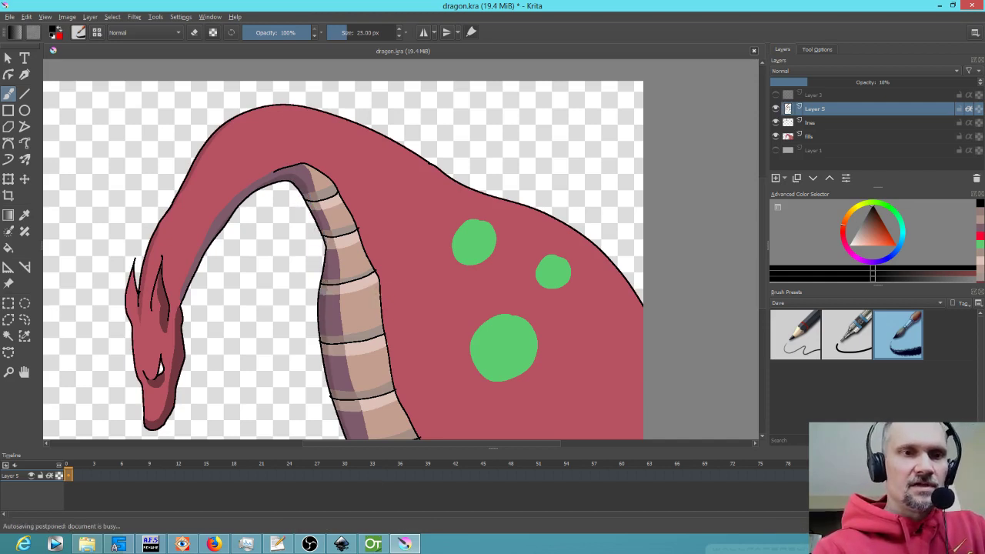
drag(384, 333, 425, 439)
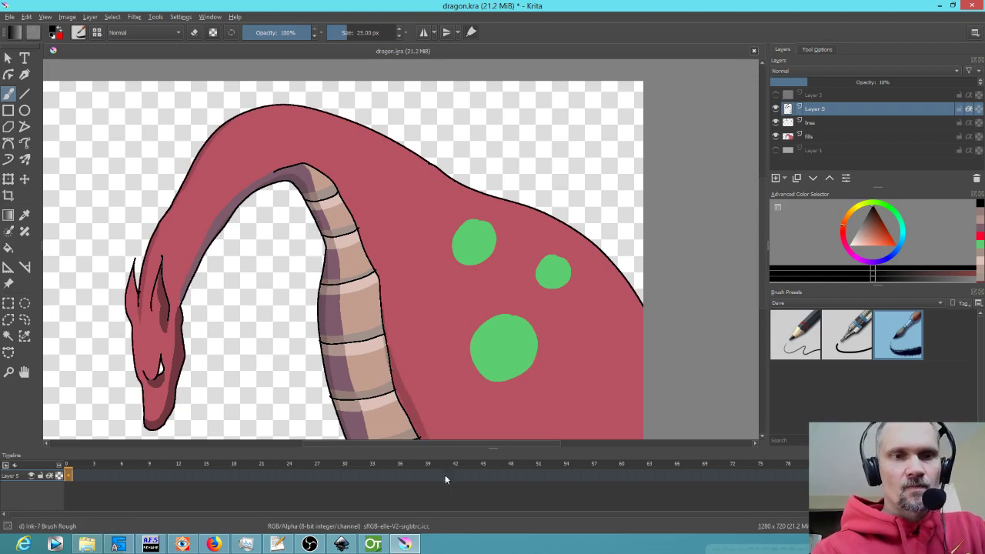
drag(387, 368, 416, 436)
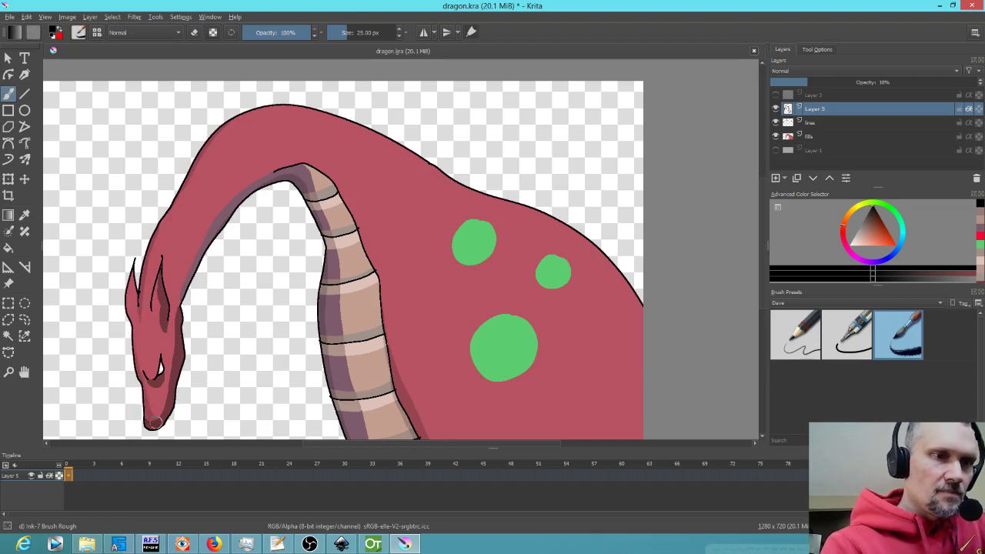
drag(210, 368, 115, 326)
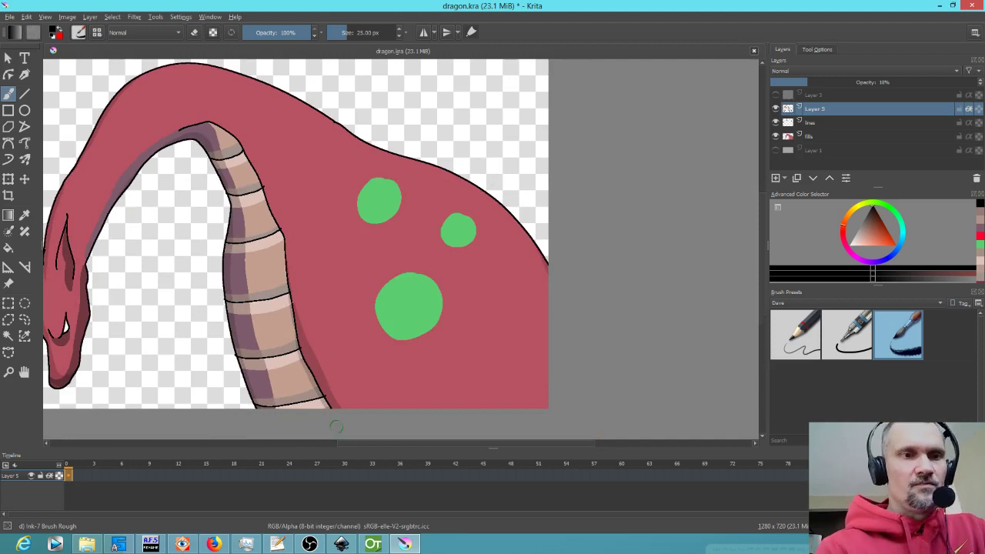
drag(302, 356, 322, 406)
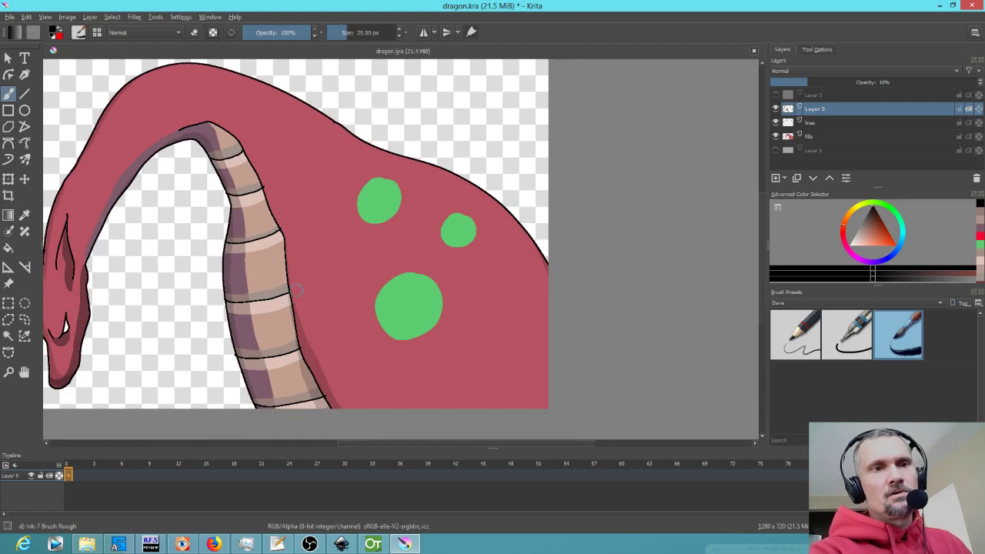
- Merge Layer 5, lines and fills into a single dragon layer
scroll(308, 291, down, 3)
scroll(313, 291, up, 1)
scroll(313, 291, up, 3)
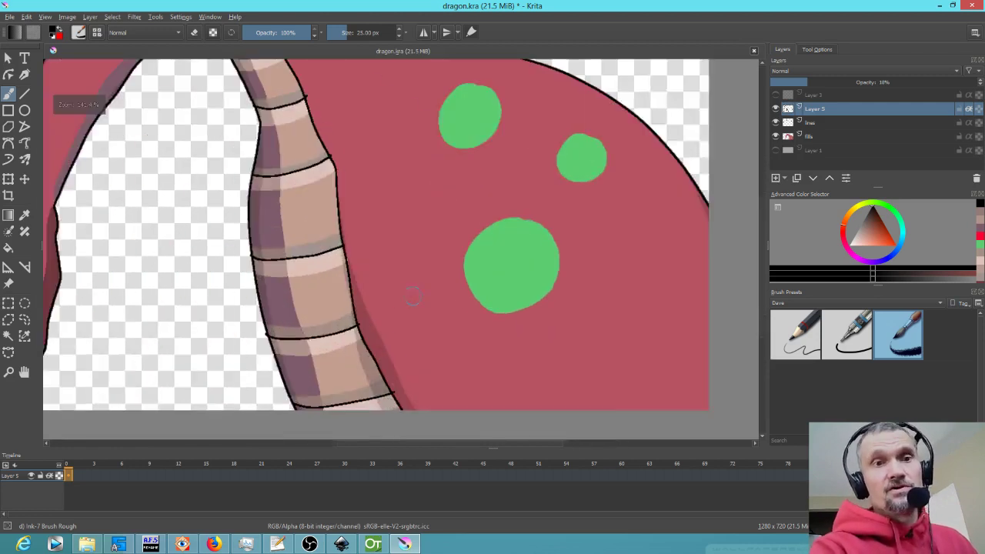
scroll(411, 302, down, 2)
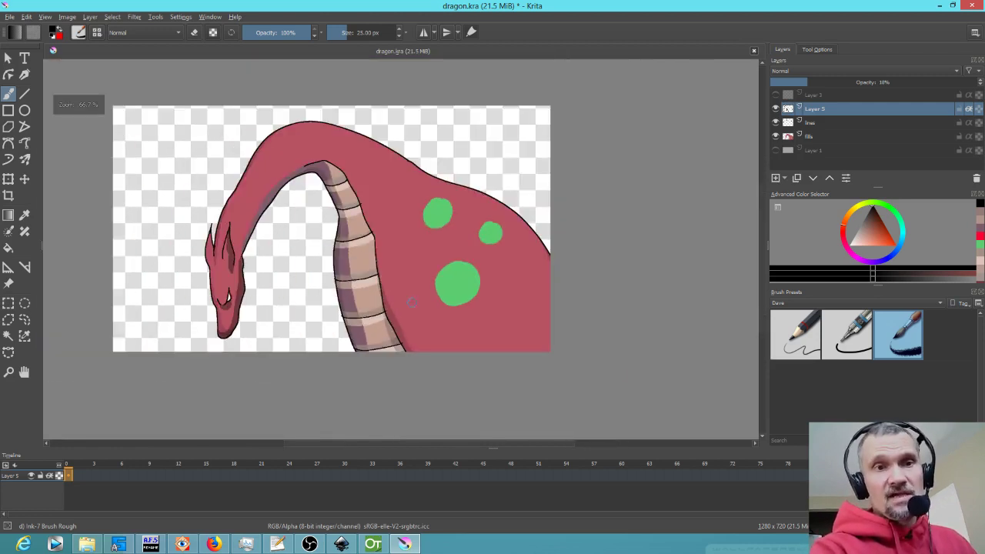
shift+click(839, 138)
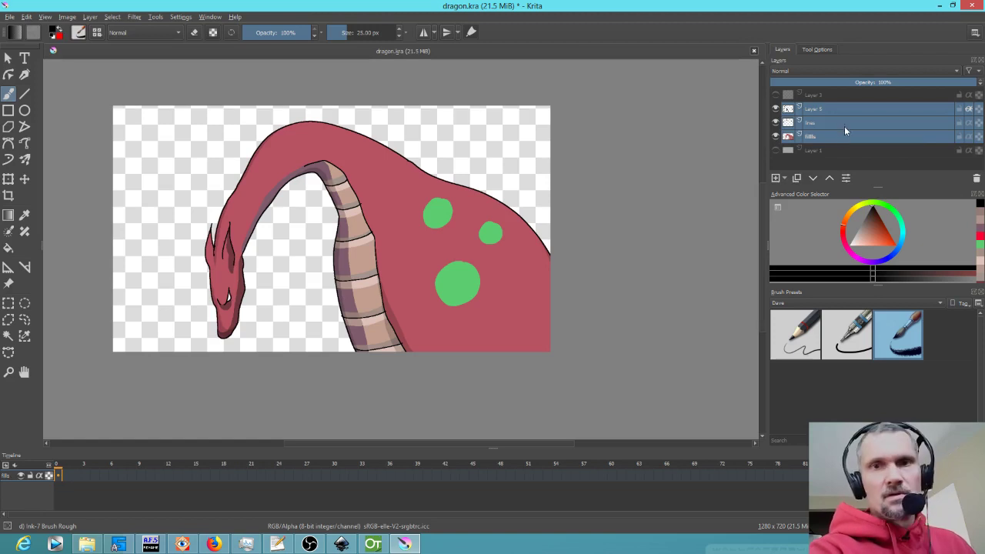
key(ctrl+e)
- Delete the hidden guide-line Layer 3, keeping the background Layer 1 hidden
click(806, 96)
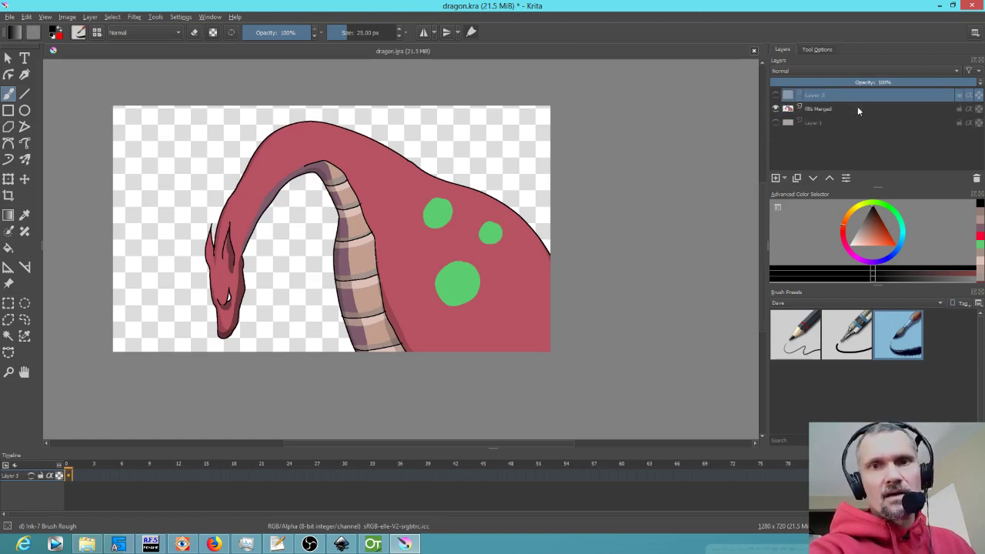
click(977, 179)
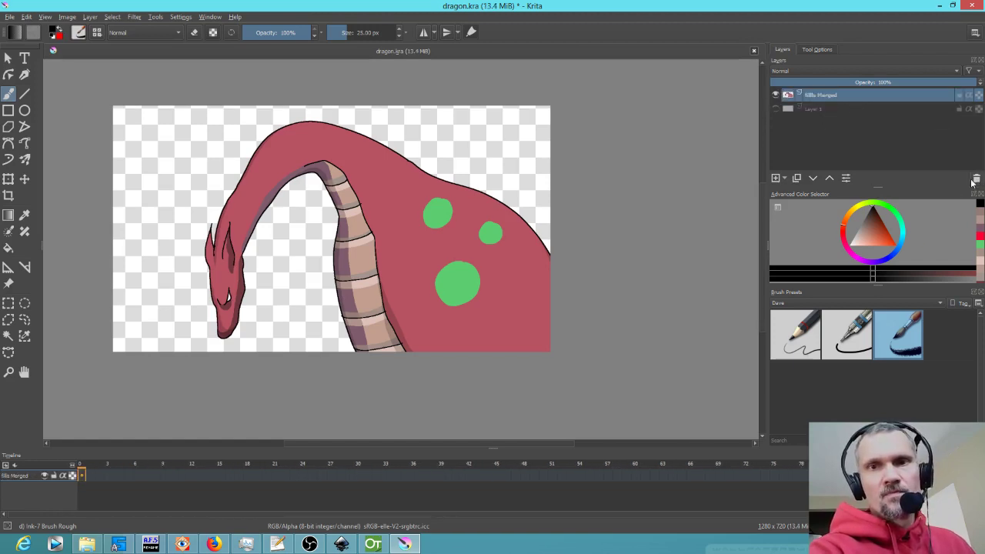
click(775, 109)
click(775, 109)
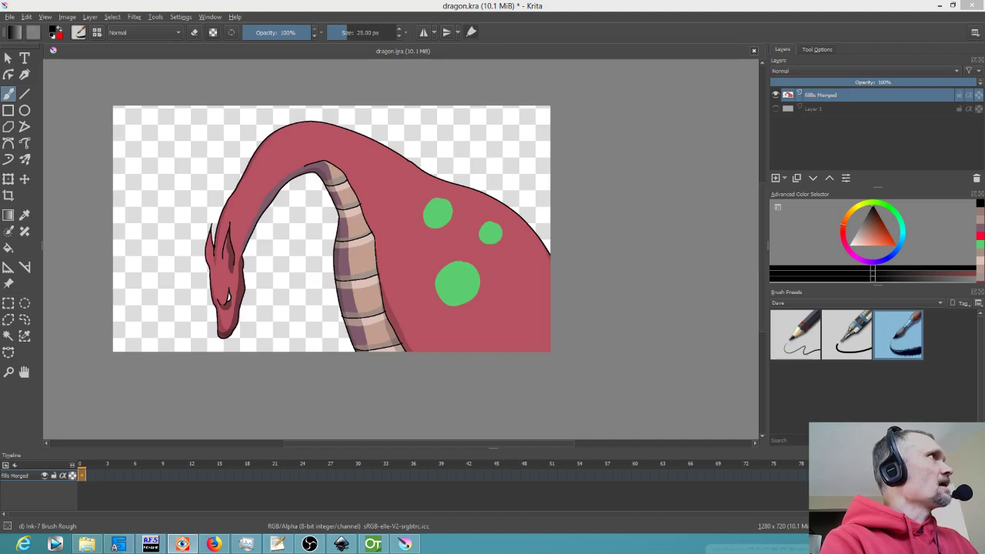
- Import Aizkraukle_castle_ruins_(2).jpg as a new layer and move it below the merged dragon layer
drag(14, 25, 339, 243)
click(373, 248)
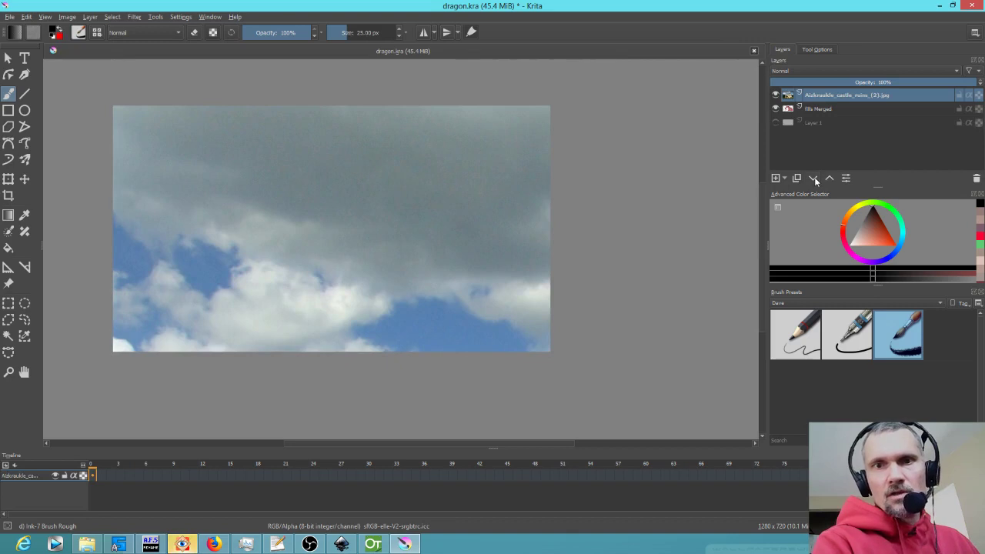
click(813, 178)
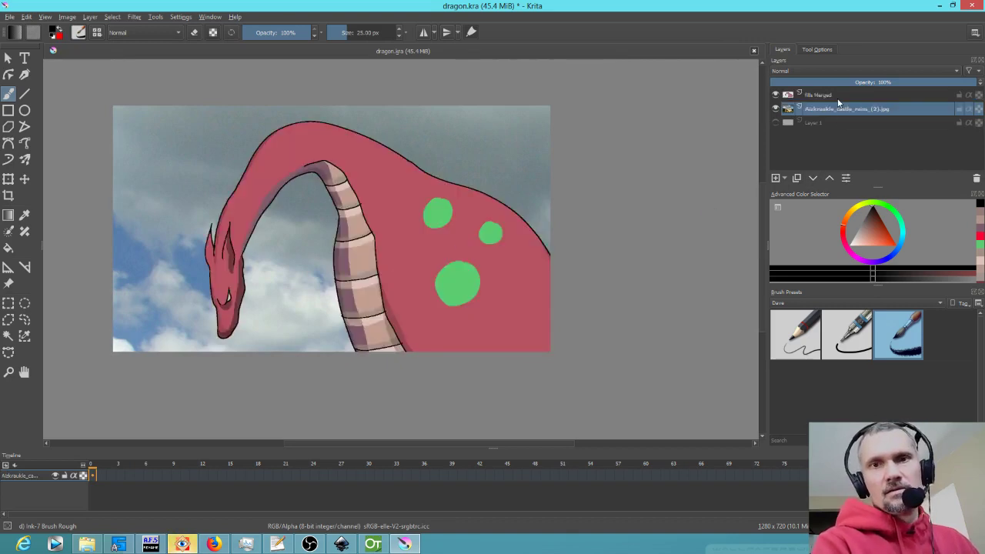
scroll(584, 271, down, 1)
scroll(589, 266, up, 3)
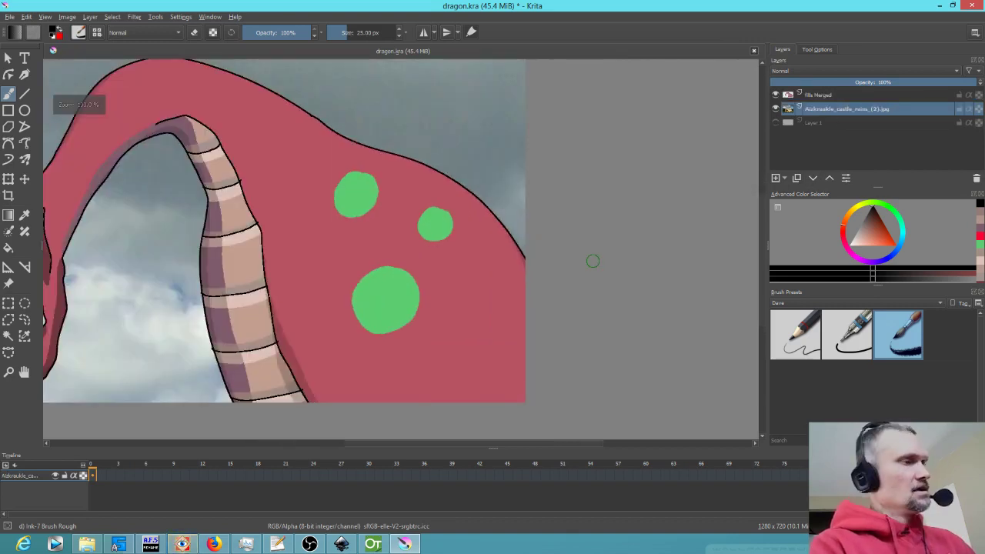
drag(587, 306, 715, 323)
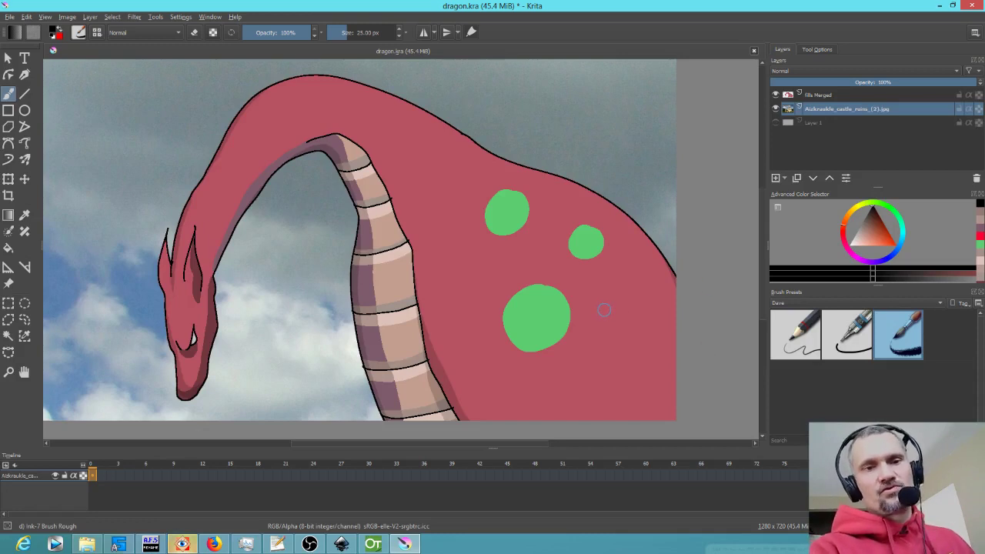
scroll(604, 310, down, 1)
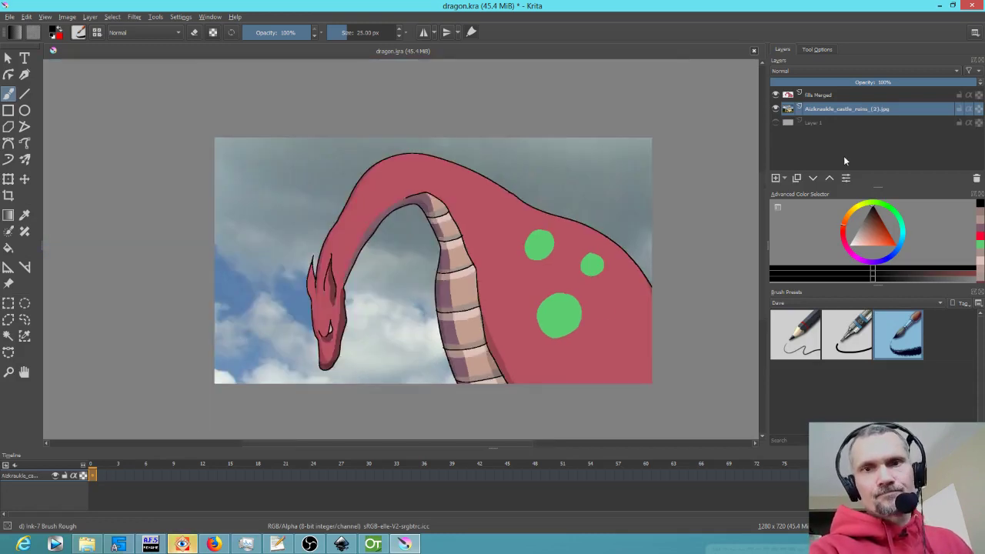
- Reposition the castle photo with the Transform tool so its trees and ruins sit behind the dragon, and reselect the dragon layer
click(838, 95)
click(8, 178)
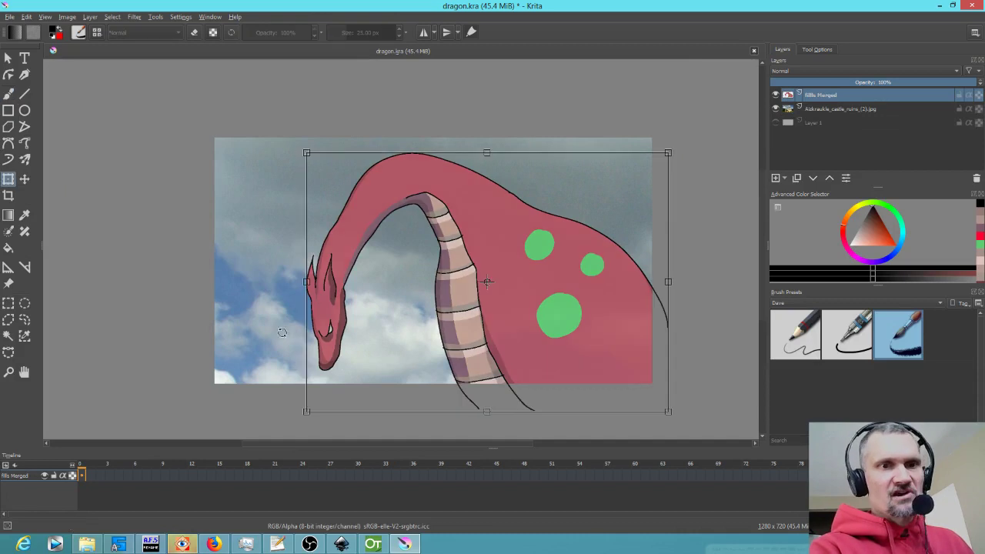
click(829, 110)
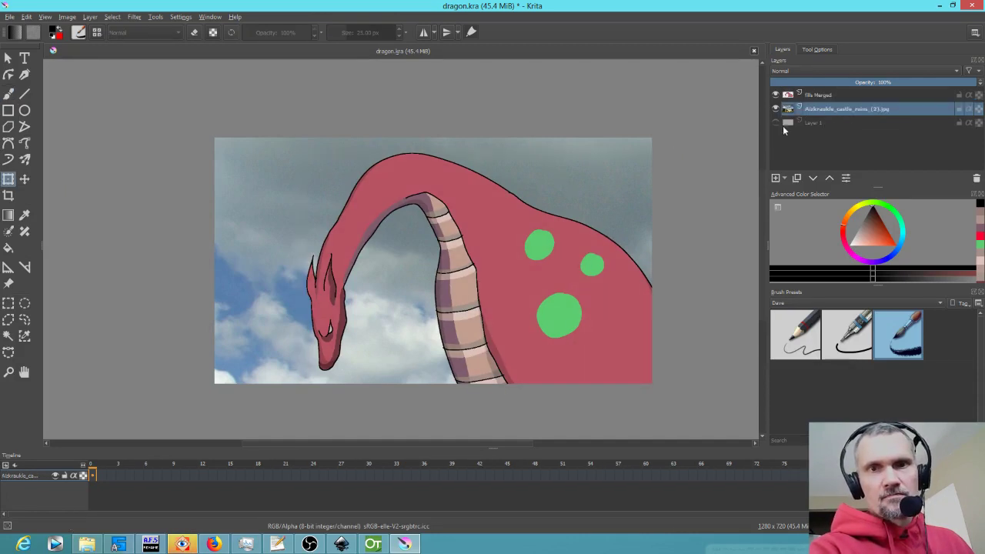
click(406, 326)
drag(406, 326, 553, 275)
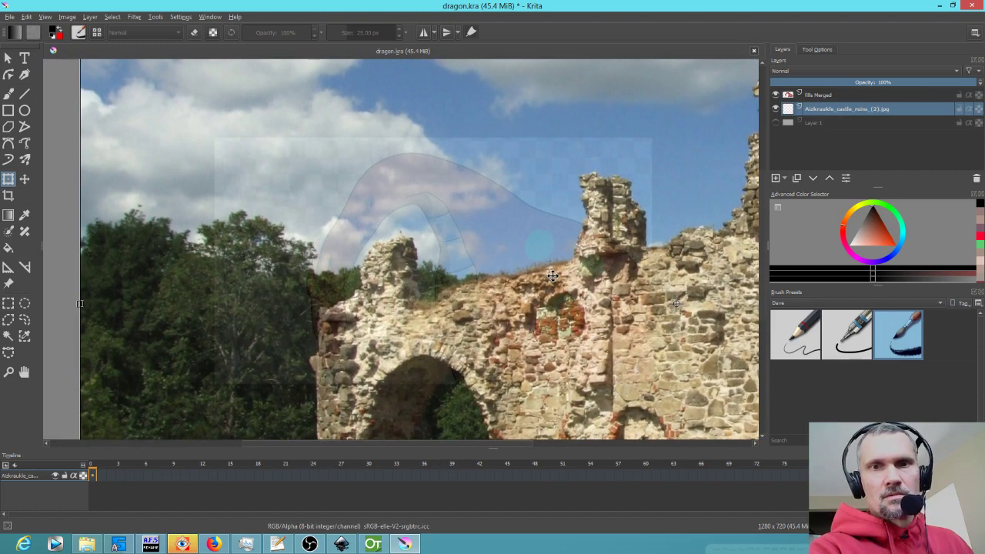
click(825, 97)
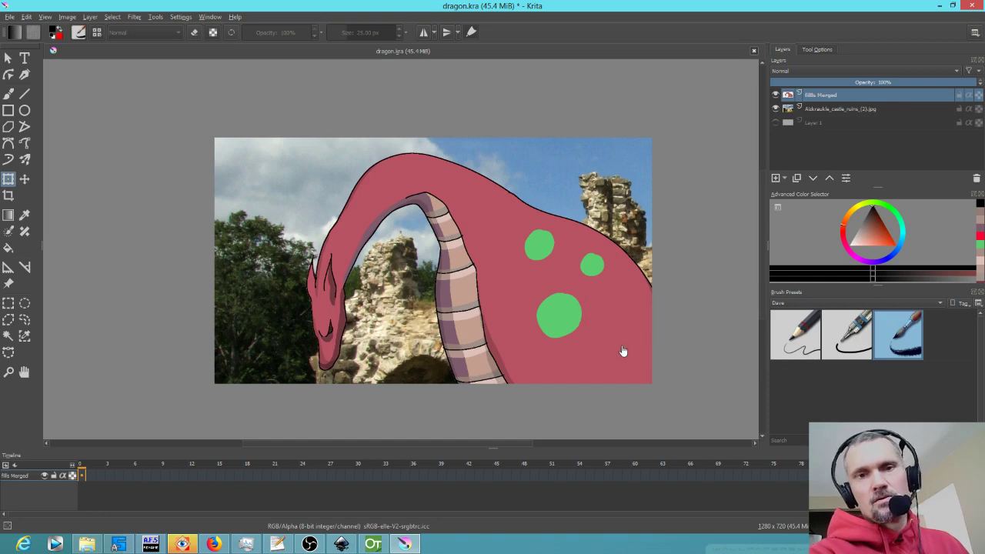
- Switch to OpenToonz with the-battle-baked scene and widen the Xsheet to show columns up to Col7
click(373, 544)
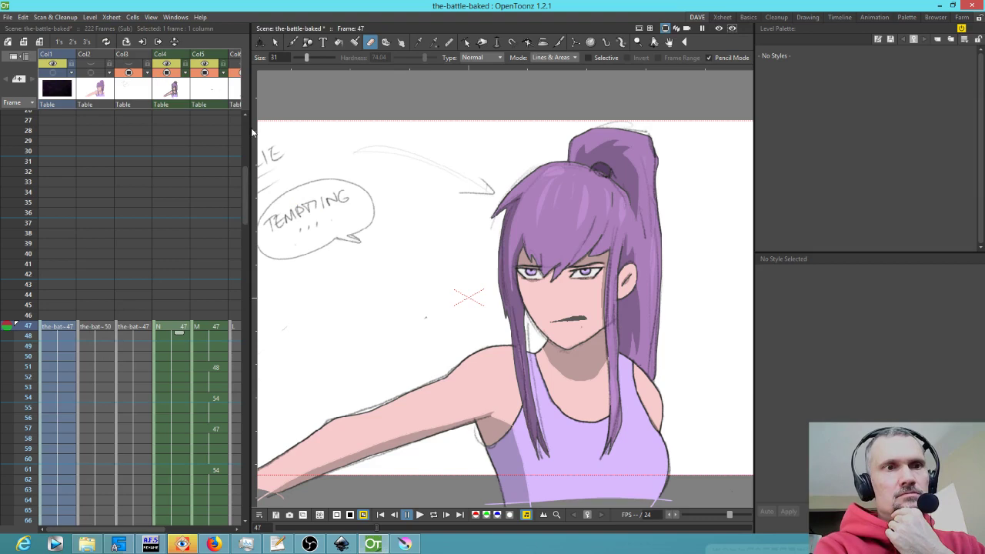
drag(251, 132, 313, 132)
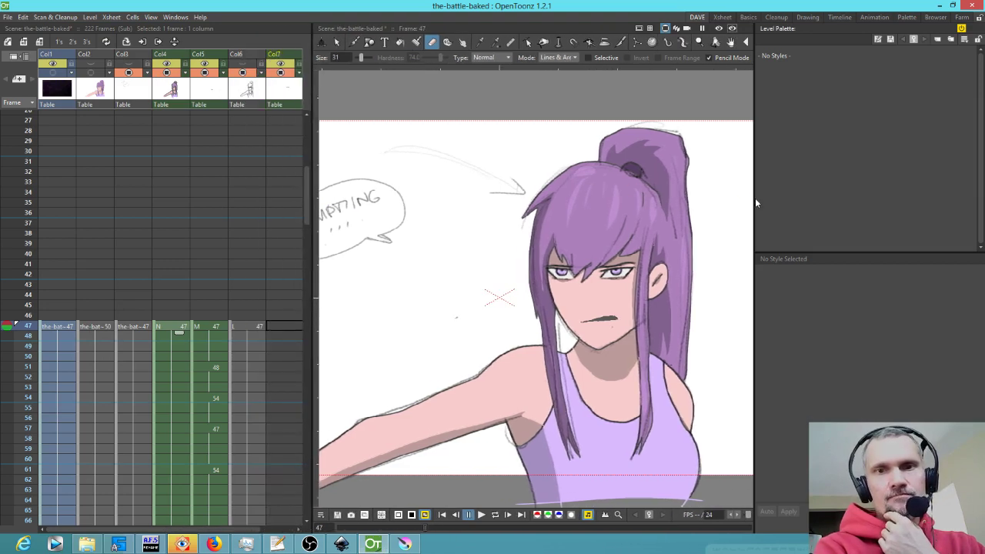
- Widen the viewer and hide Col3 through Col7 from the camera stand
drag(755, 202, 808, 202)
scroll(611, 228, down, 1)
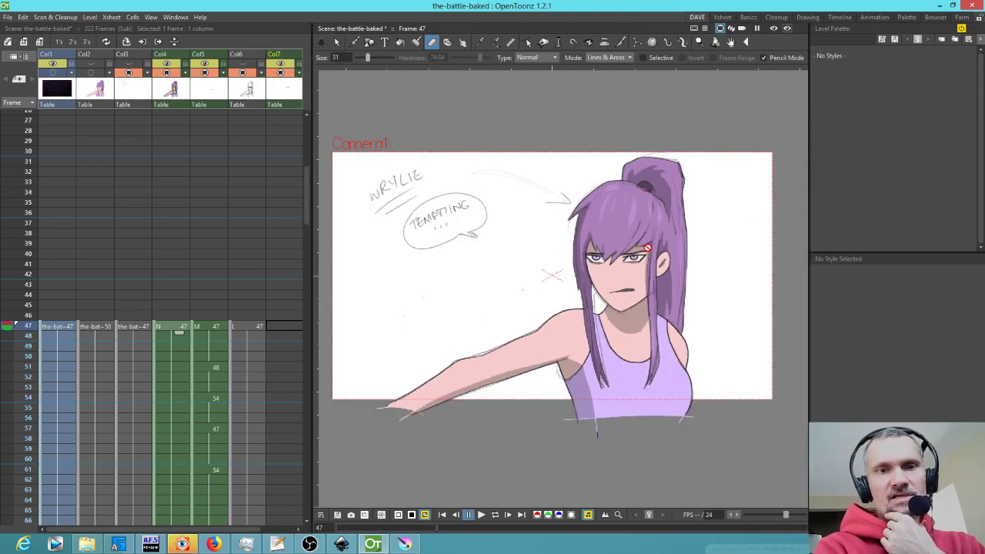
scroll(647, 248, up, 1)
click(166, 81)
click(204, 72)
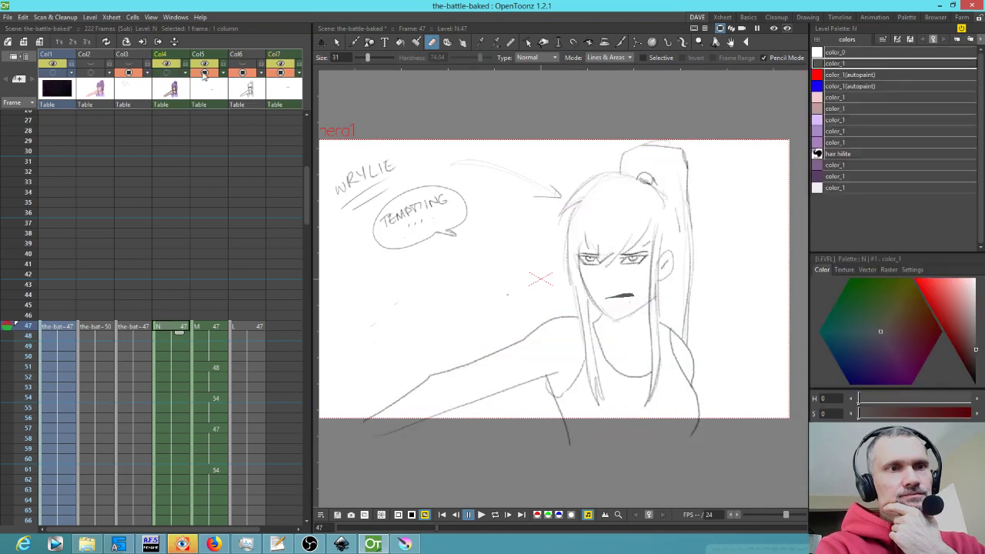
click(243, 73)
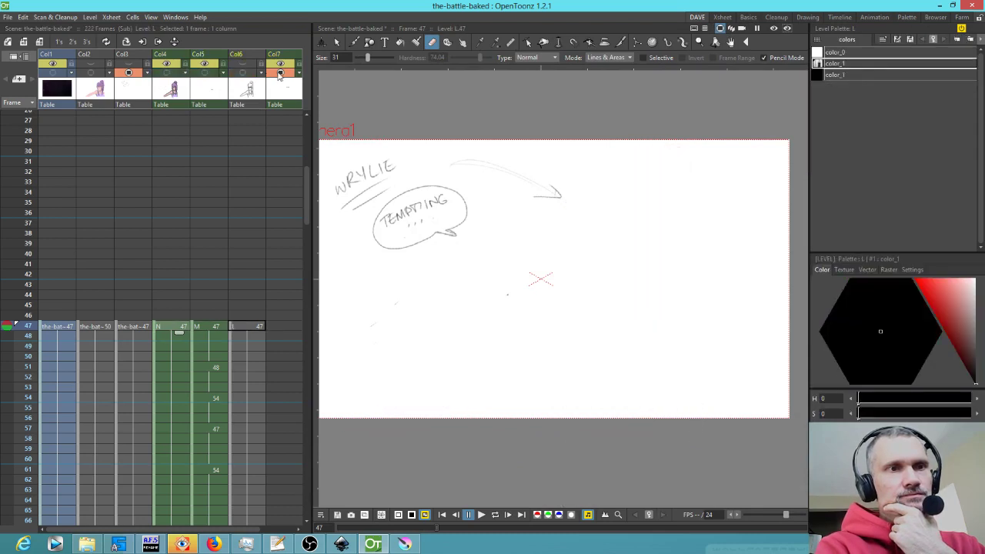
click(280, 73)
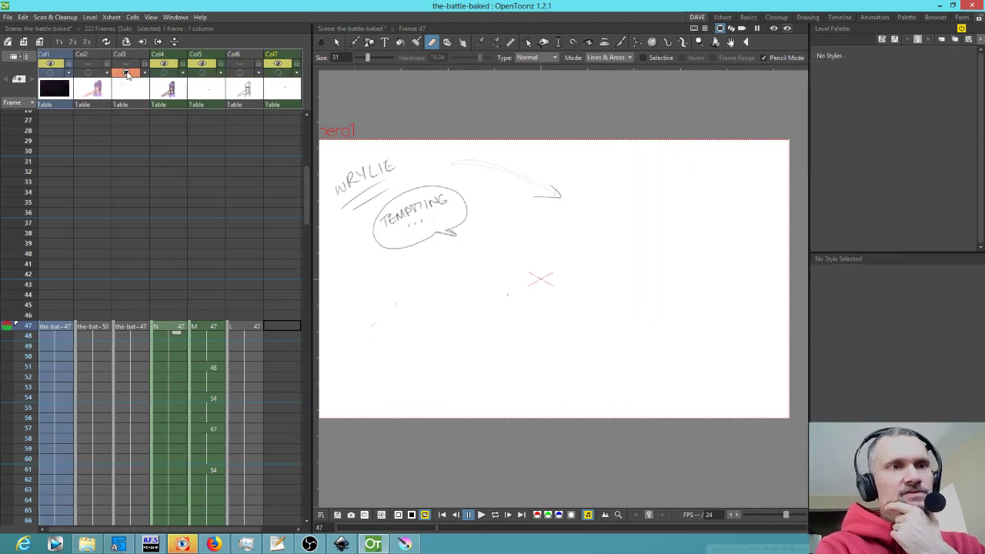
click(126, 73)
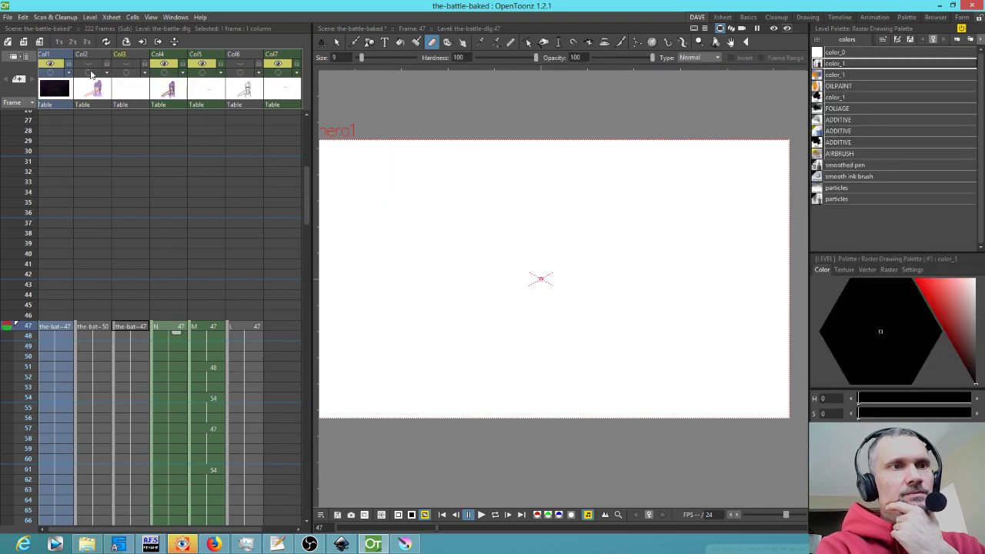
- Show the Col2 character and the Col1 background in the camera stand
click(89, 73)
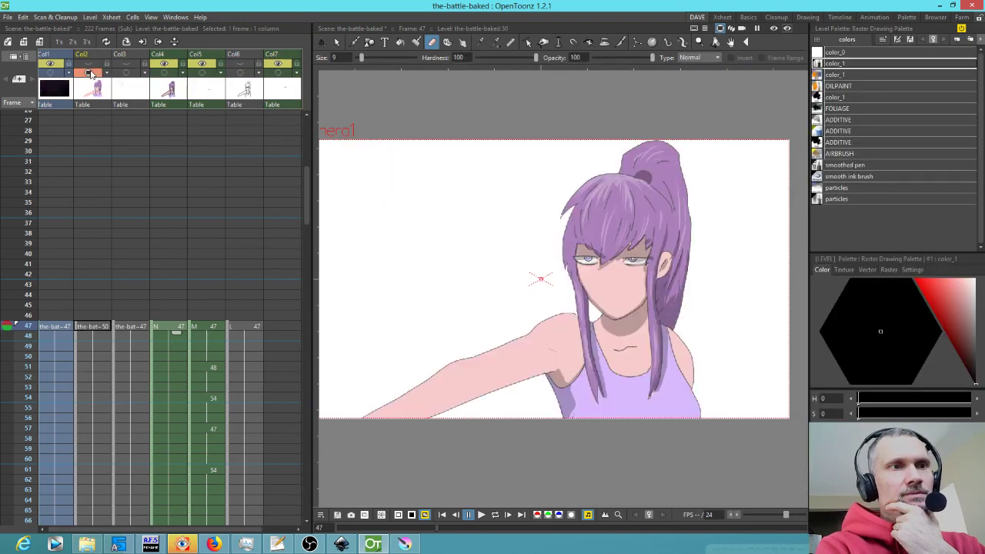
click(51, 74)
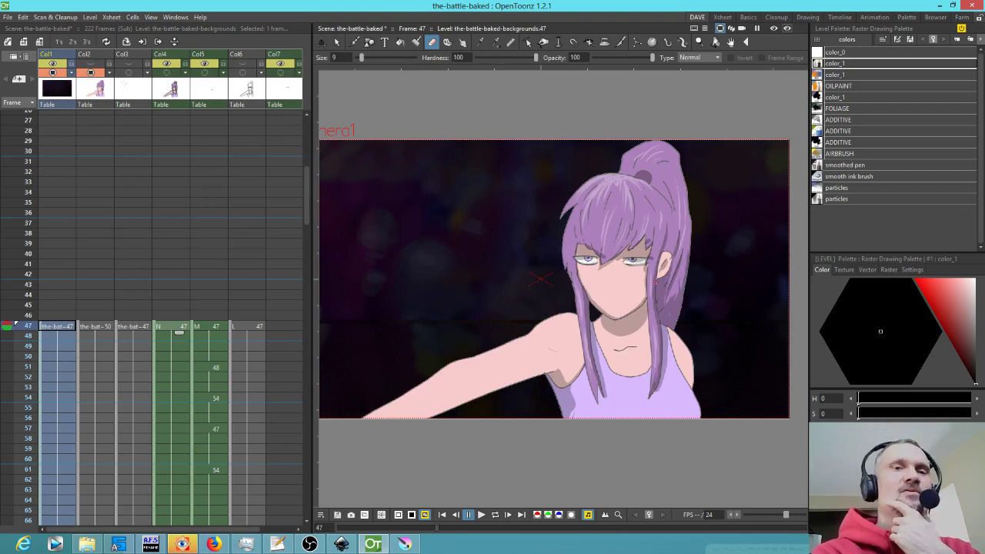
scroll(656, 274, up, 5)
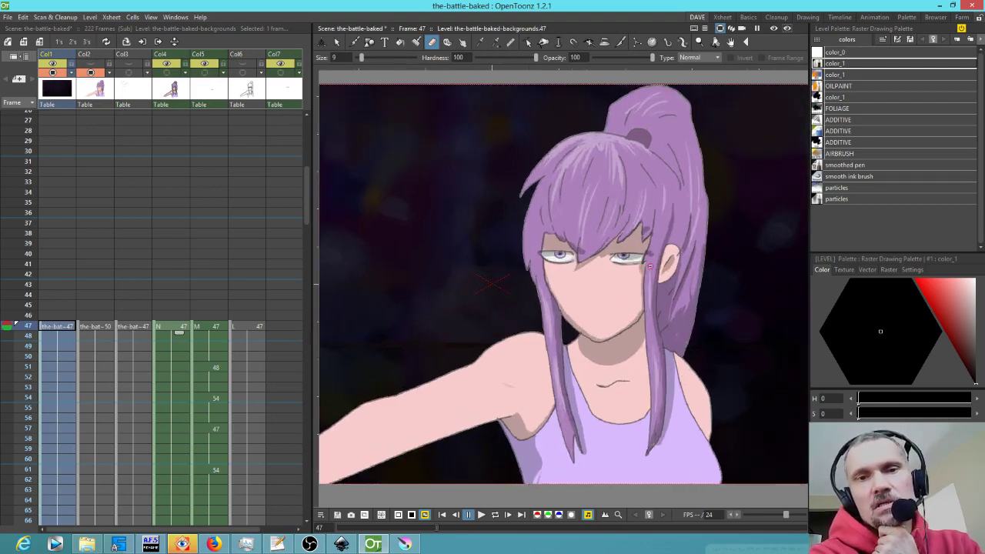
scroll(654, 270, down, 3)
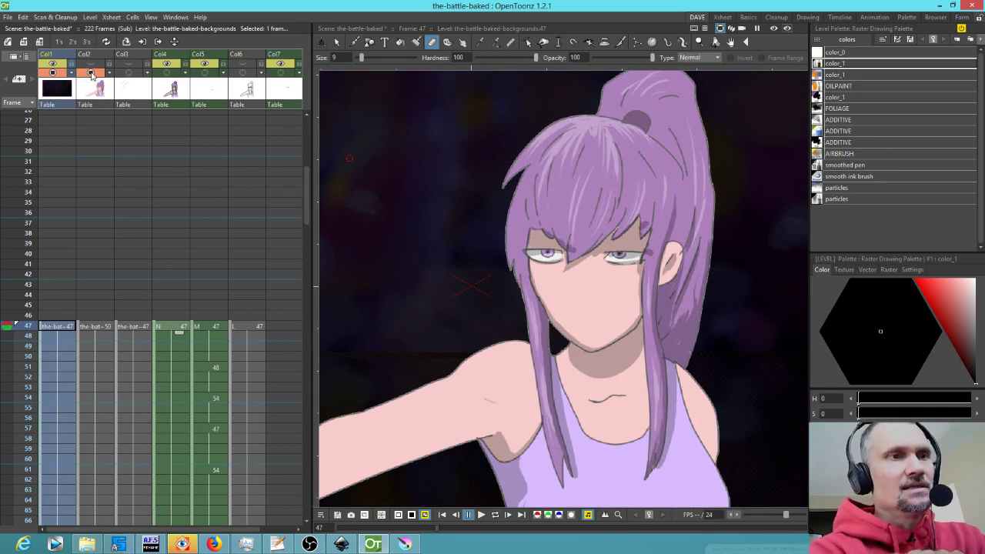
- Hide the Col1 background and swap the Col2 character for the Col6 rough sketch, overlaying the two for comparison
click(91, 72)
click(52, 72)
click(89, 75)
click(90, 73)
click(243, 73)
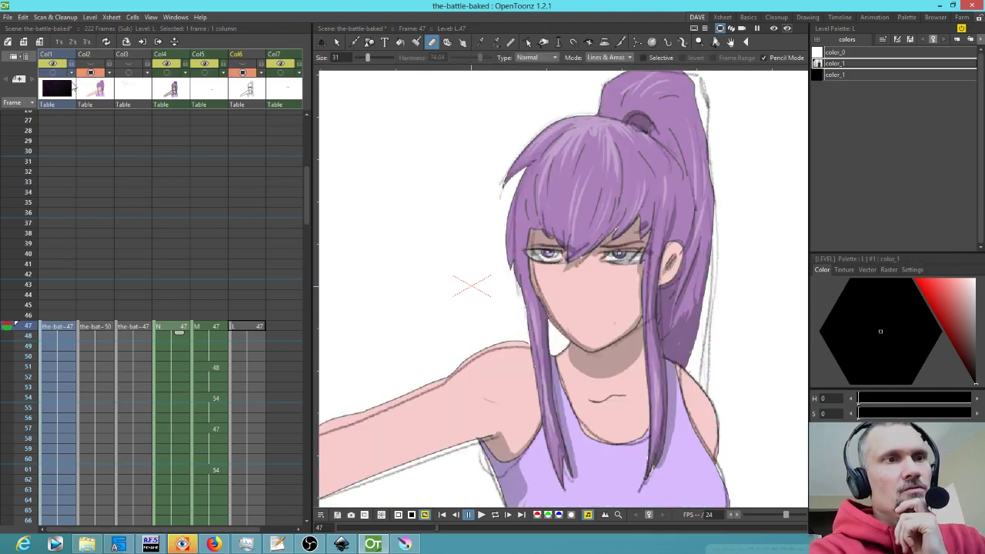
click(92, 74)
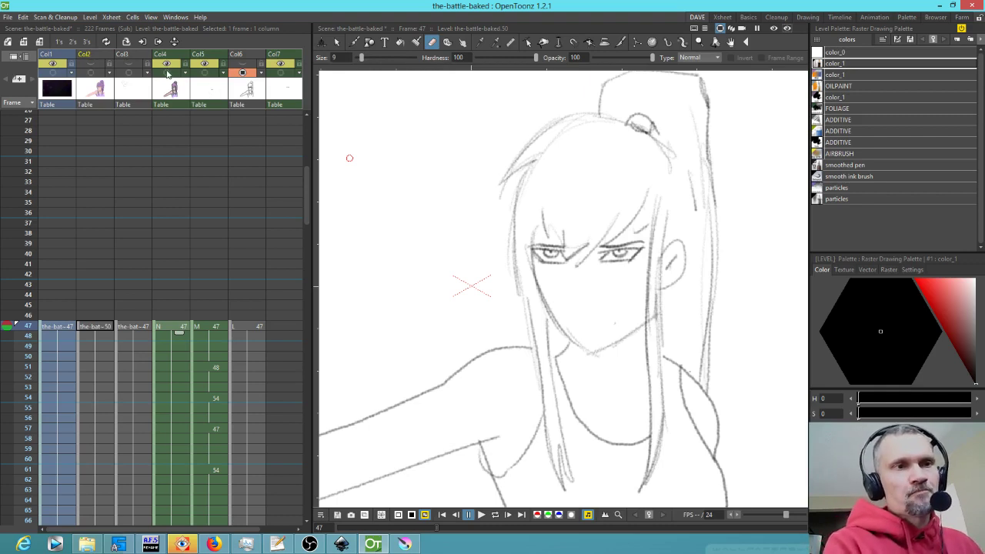
- Show the coloured Col4 character over the rough sketch and hide the Col6 sketch
click(173, 91)
click(166, 74)
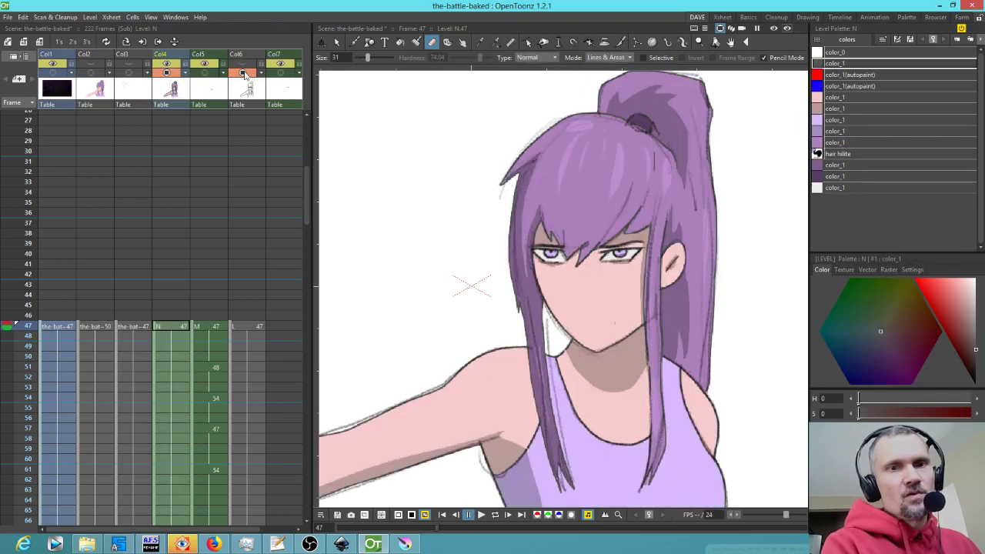
click(244, 74)
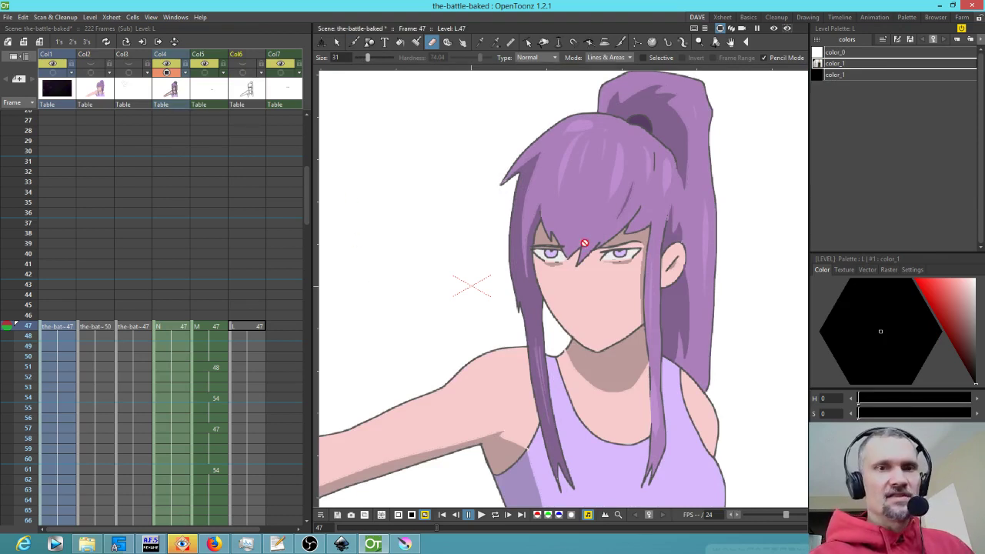
- Activate the Brush tool on level N's drawing at frame 47, toggling its Pressure option off and back on
key(b)
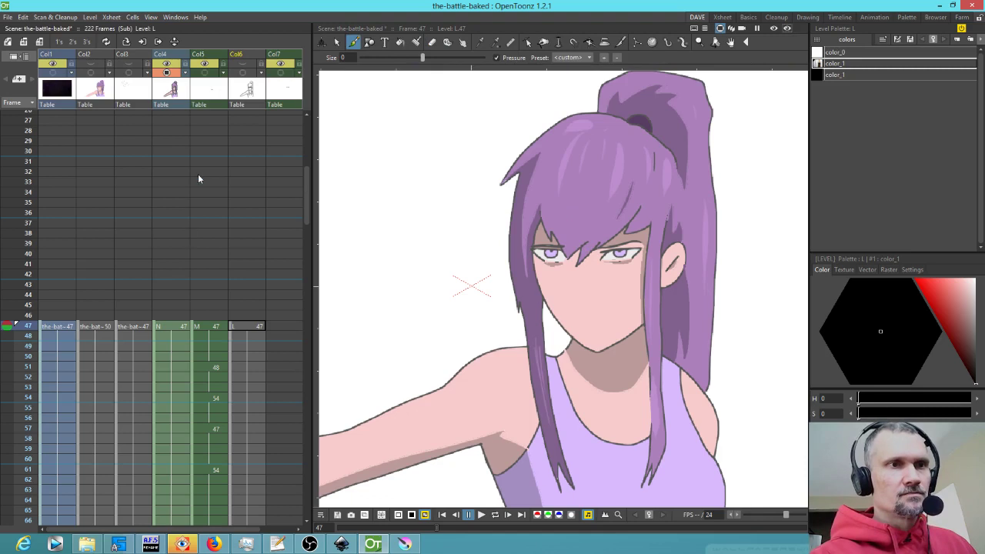
click(185, 328)
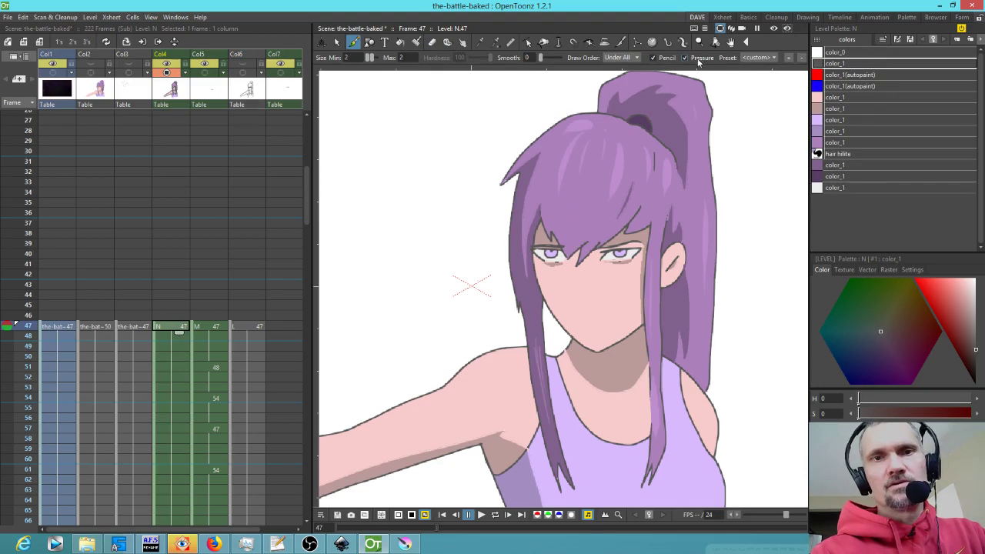
click(701, 60)
click(700, 59)
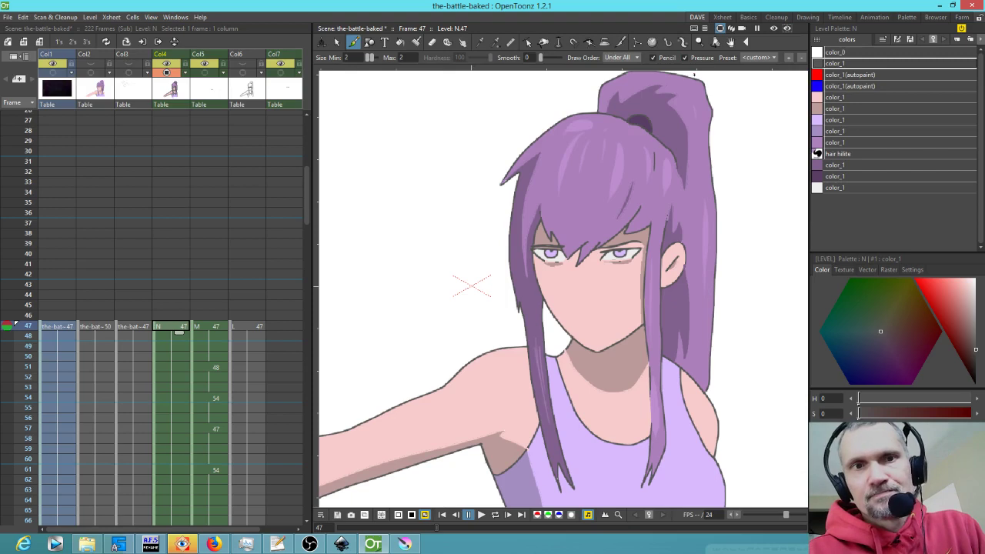
- Select the red autopaint style in level N's palette and view its Autopaint for Lines setting
click(861, 75)
click(860, 86)
click(861, 75)
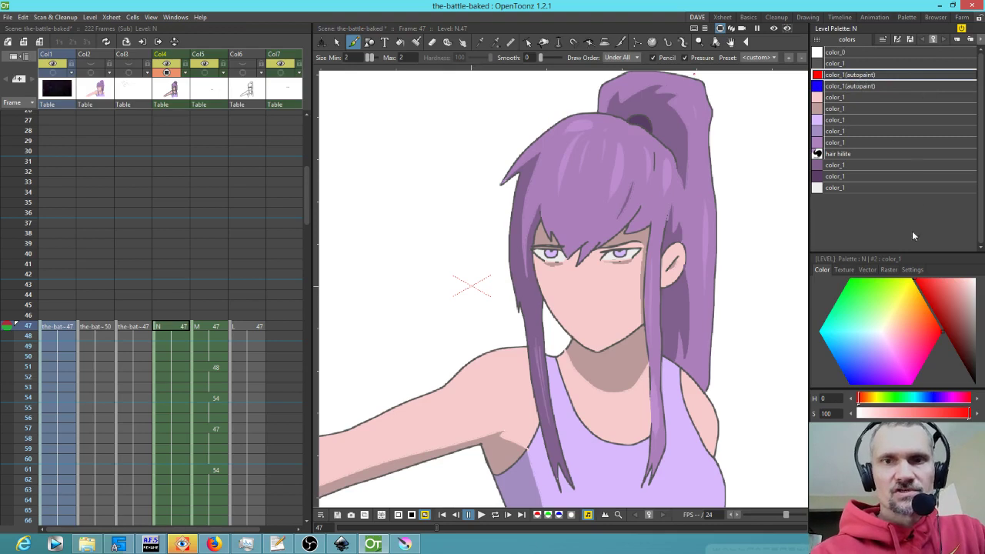
click(912, 270)
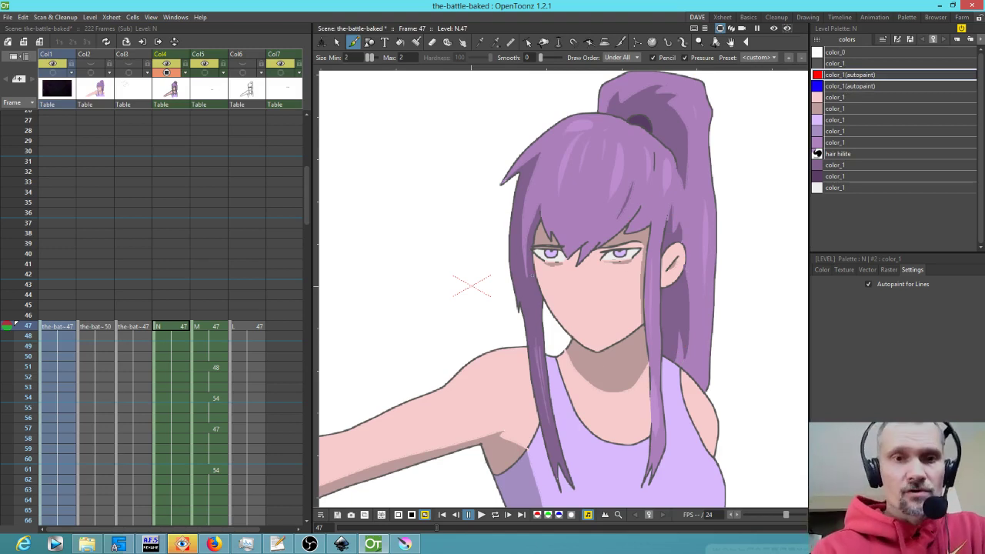
- Compare the Col2 raster character with the Col4 character, and leave only Col4 shown
click(91, 73)
click(97, 328)
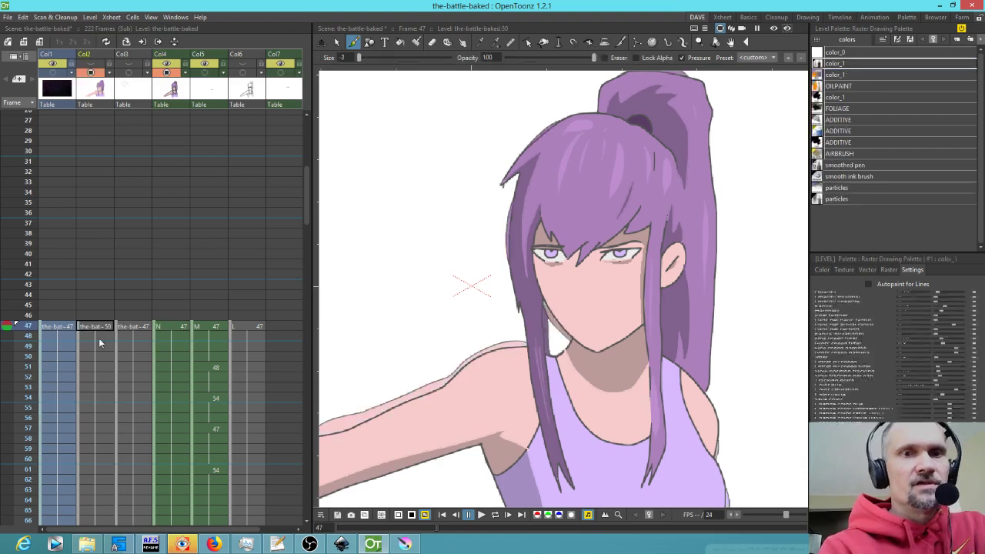
click(166, 73)
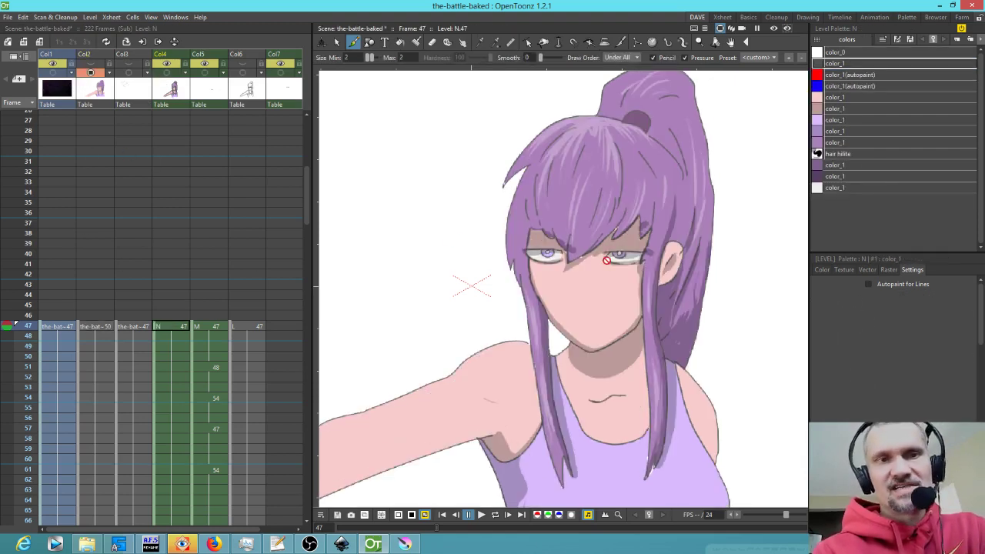
click(166, 73)
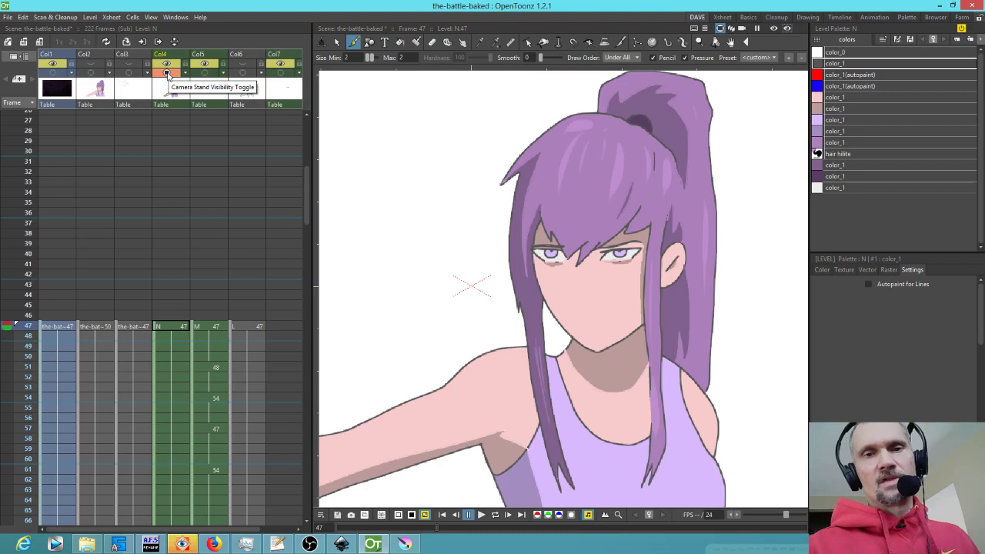
- Switch the viewer to the camera view and show the Col5 mouth over the Col4 character, leaving the Col6 sketch hidden
drag(597, 436, 697, 280)
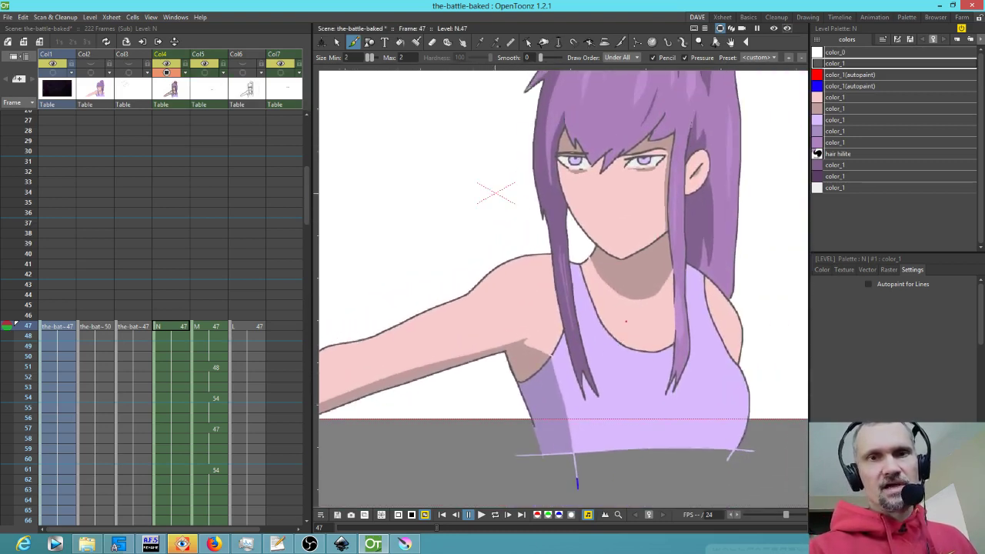
click(742, 29)
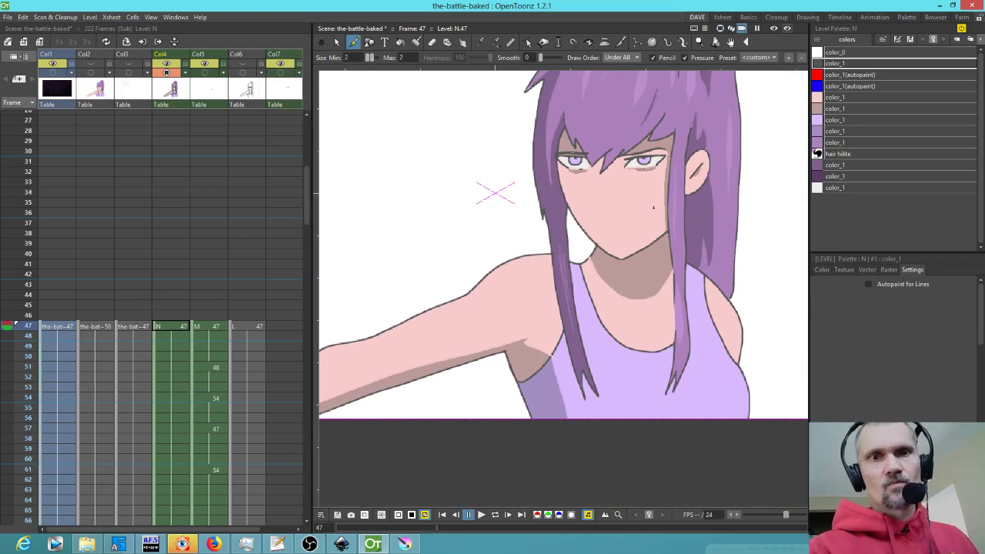
click(205, 72)
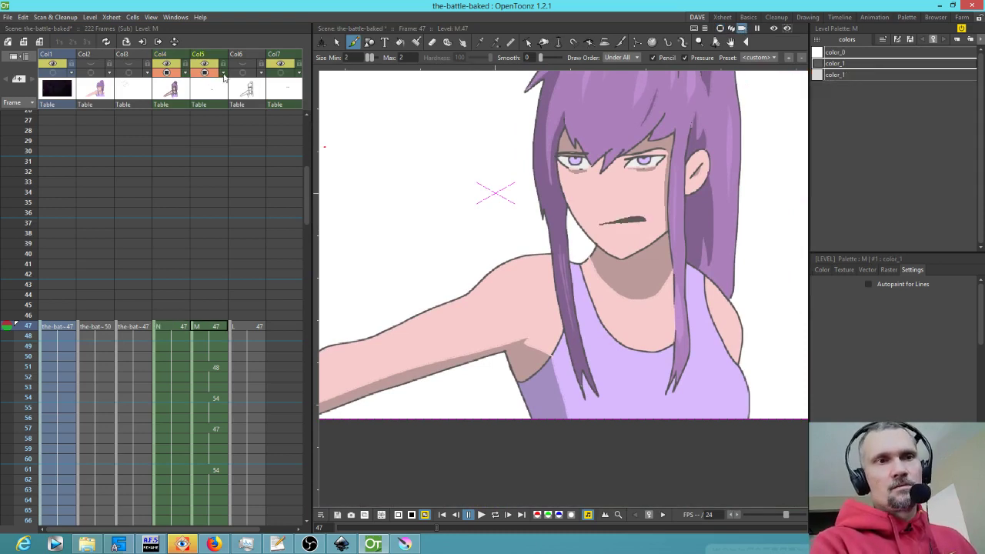
click(243, 72)
click(243, 72)
scroll(639, 195, down, 2)
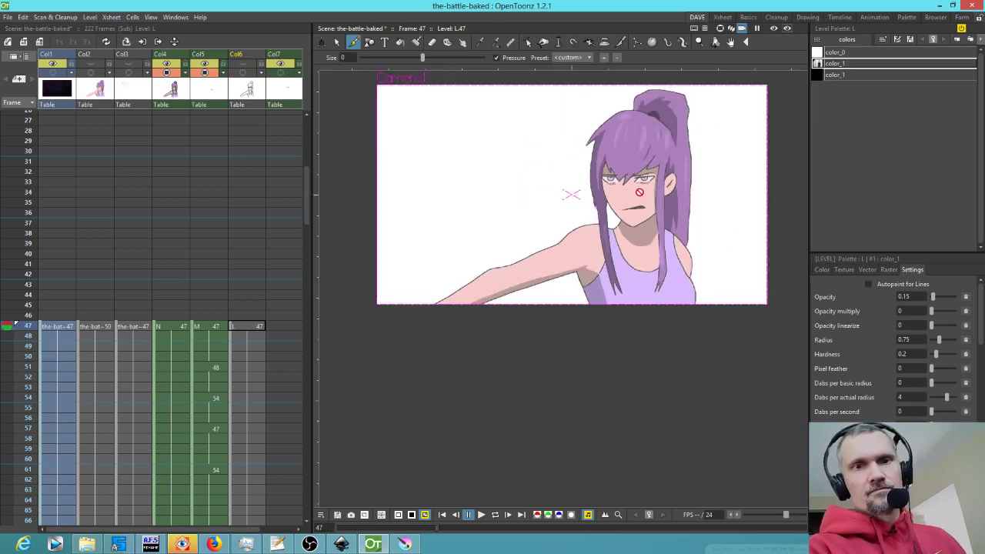
scroll(639, 195, down, 1)
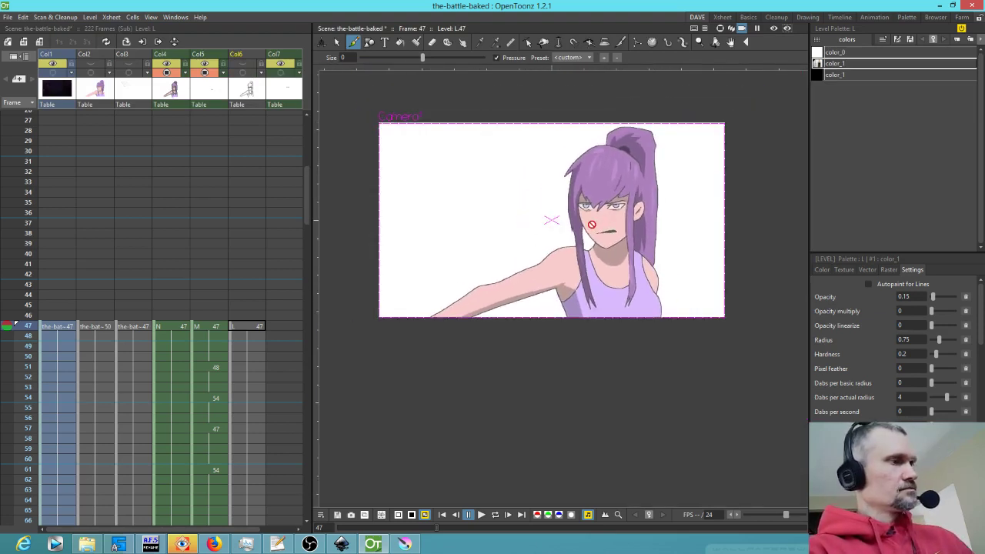
- Play the animation in a loop, show the Col7 drawings during playback, and pause at frame 158
key(l)
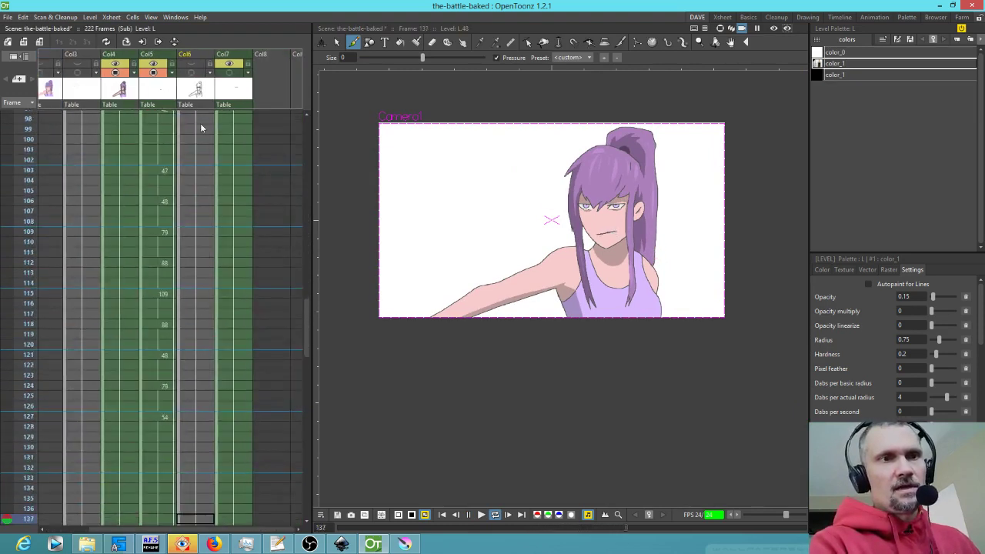
click(202, 74)
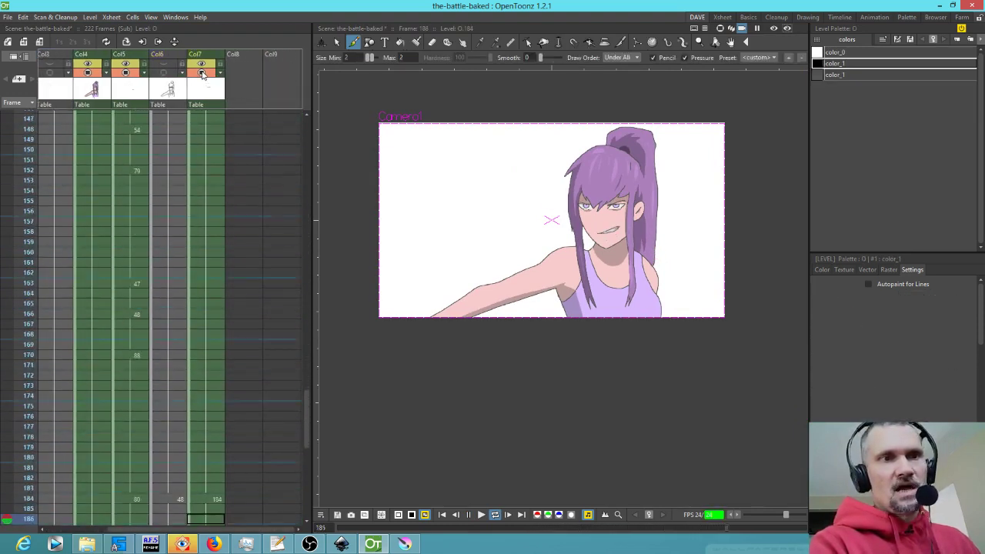
scroll(630, 214, up, 4)
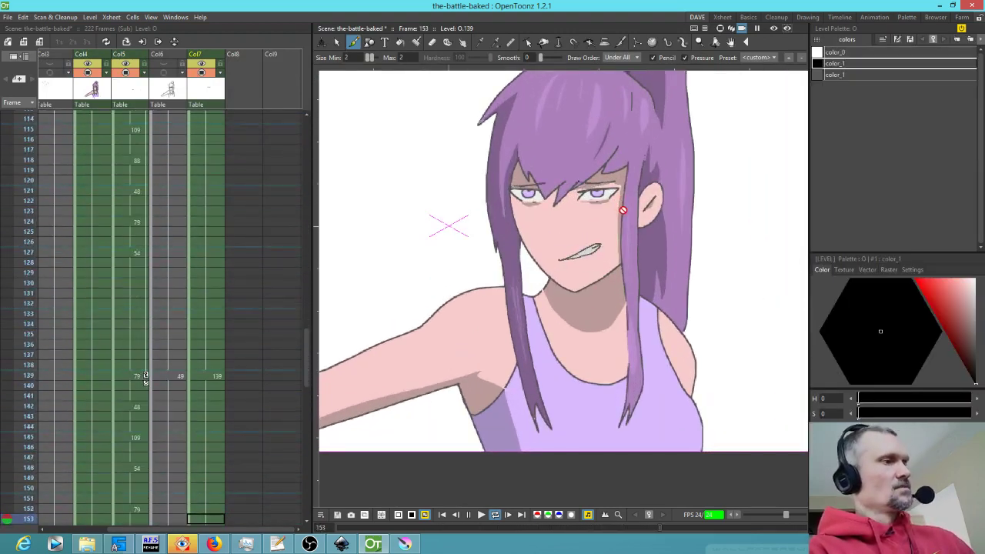
key(p)
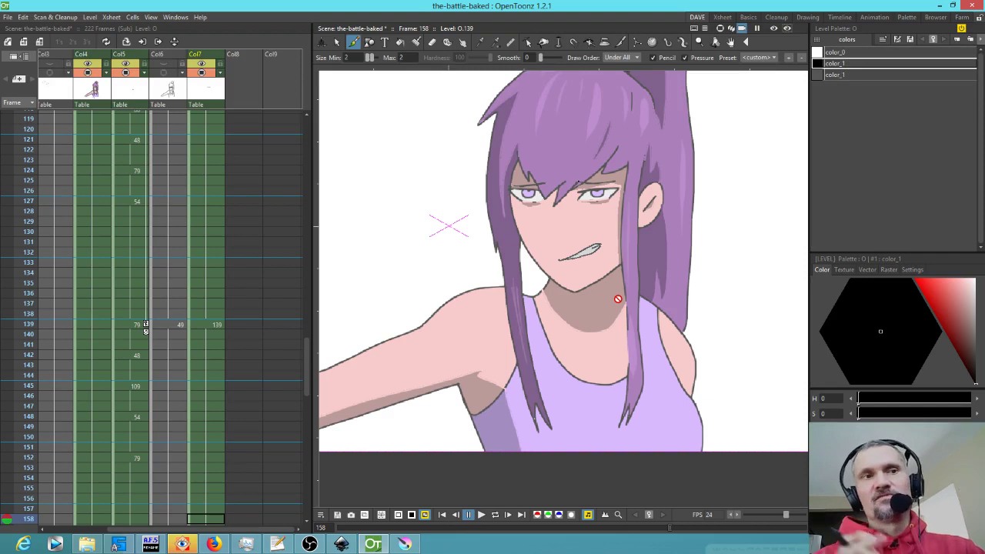
- Turn on Fill Check, select the Col4 character column to view its line and fill areas, and look over the available view checks
key(ctrl+z)
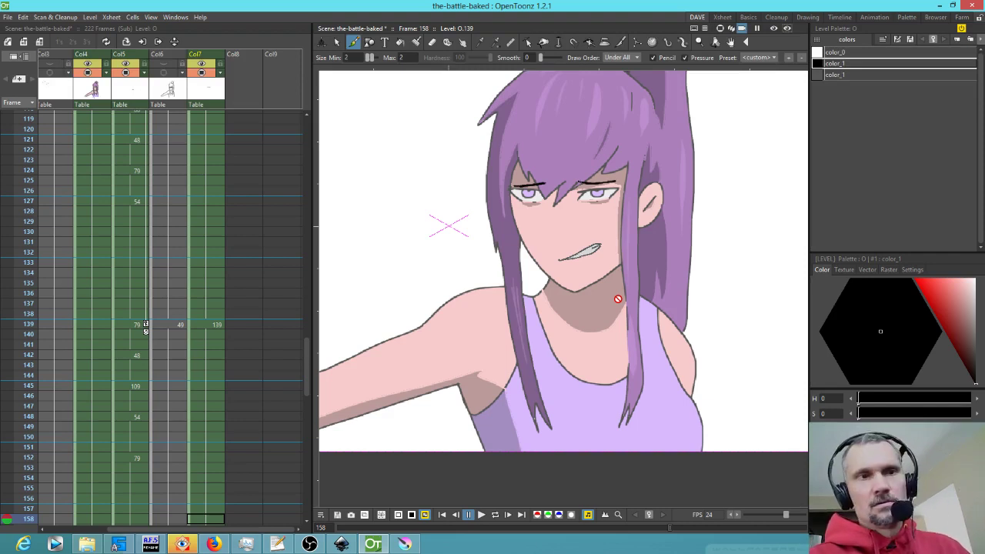
scroll(94, 132, up, 4)
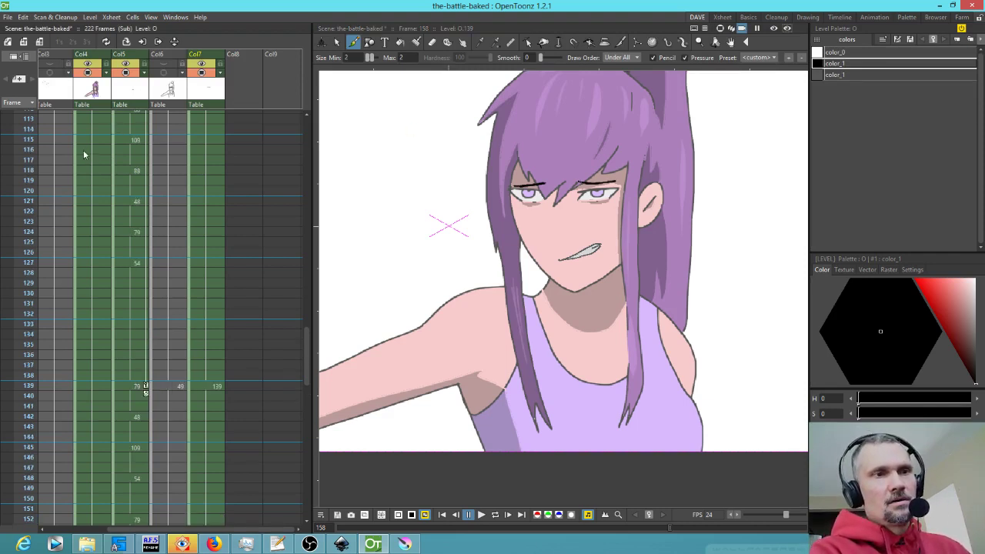
scroll(113, 152, up, 2)
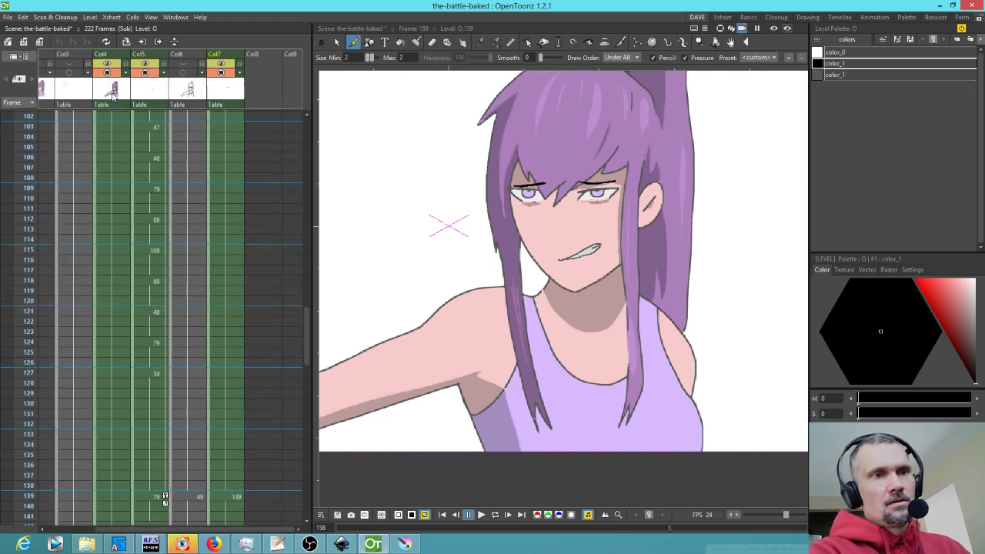
click(114, 152)
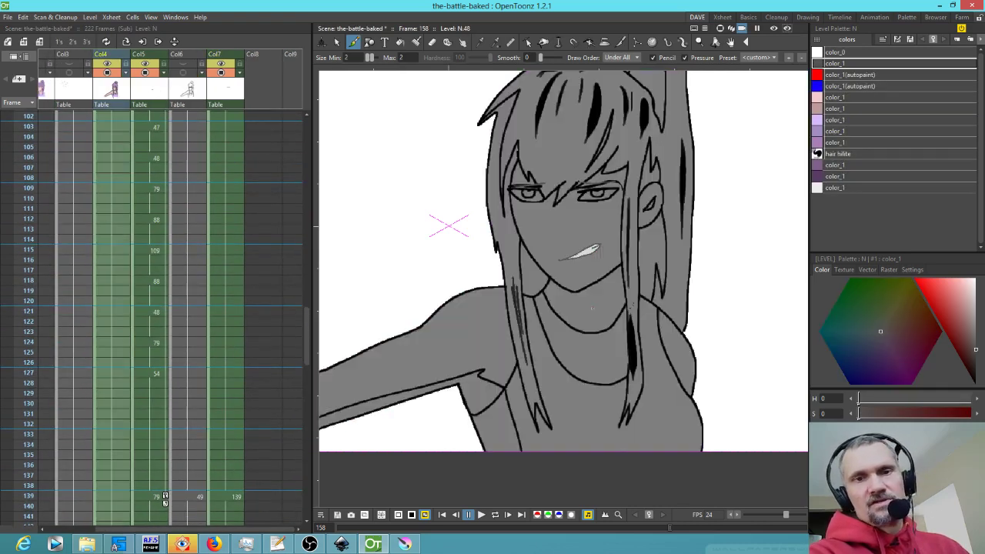
click(151, 17)
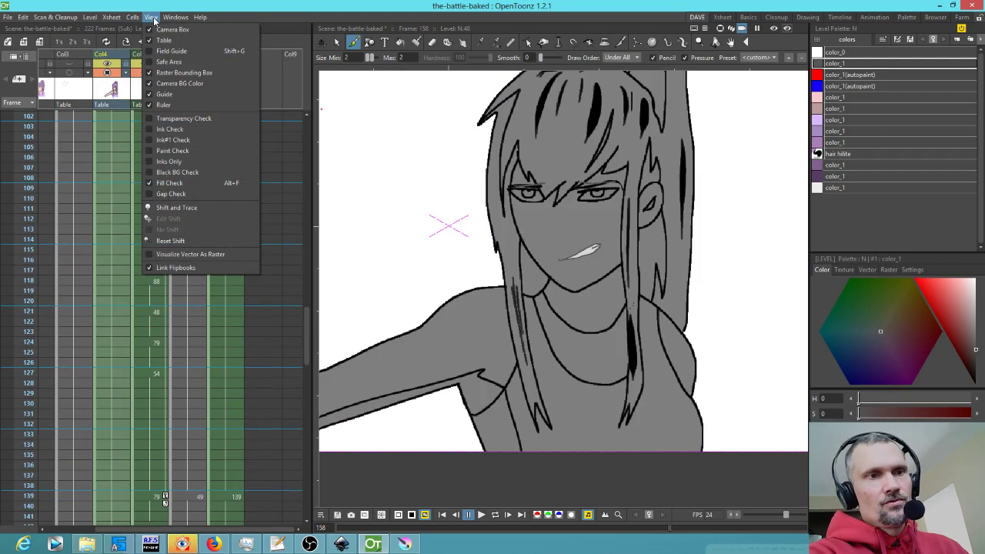
mouse_move(200, 17)
click(642, 235)
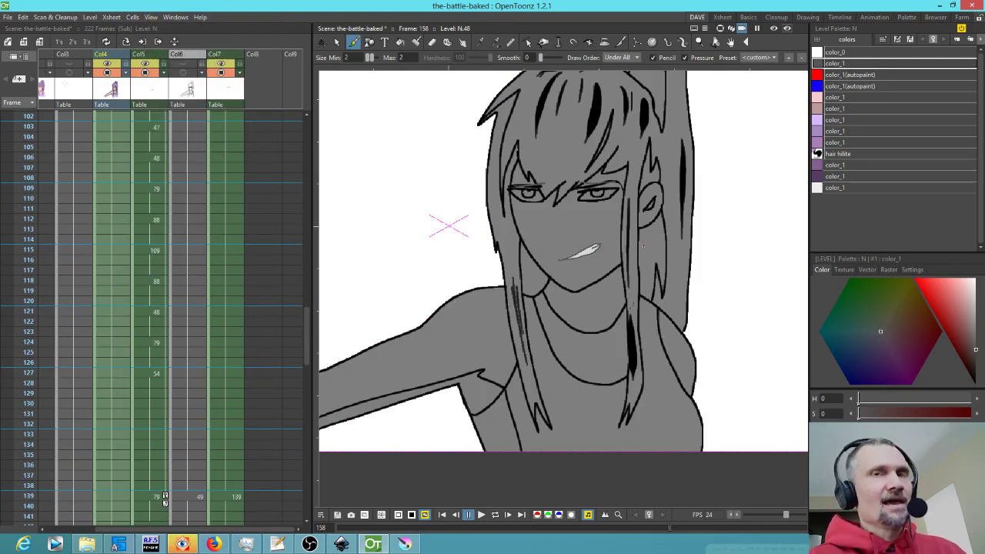
- Switch Fill Check off, on and off again to compare the Col4 character's painted colours with the check view
key(ctrl+t)
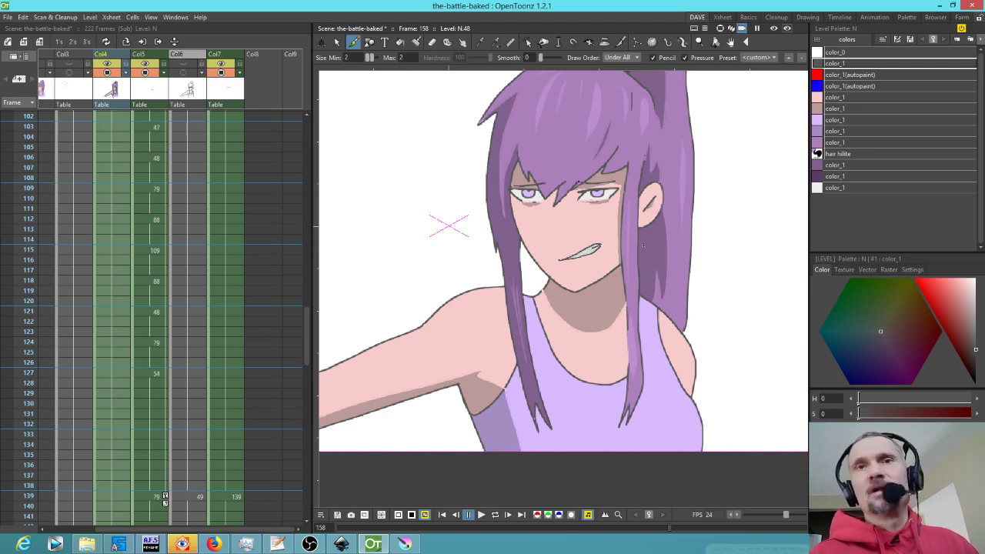
key(t)
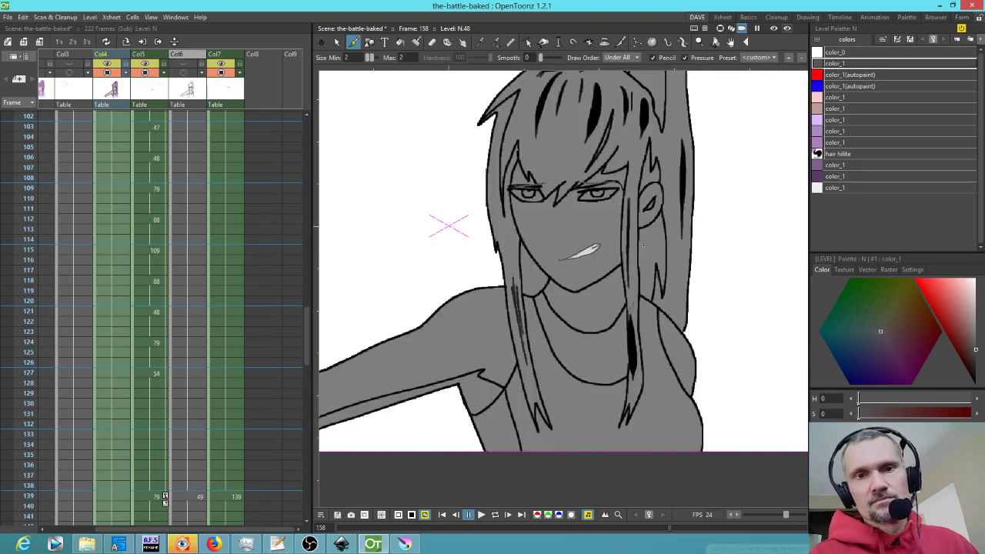
key(shift+t)
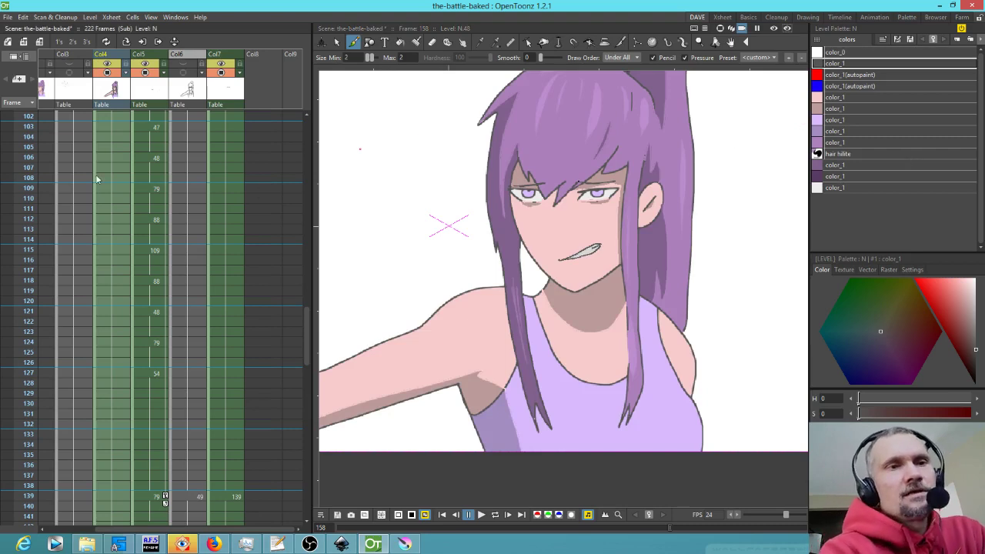
- Select level N's drawing at frame 47 in Col4 and open the Antialias settings for it
double_click(152, 146)
scroll(115, 154, down, 4)
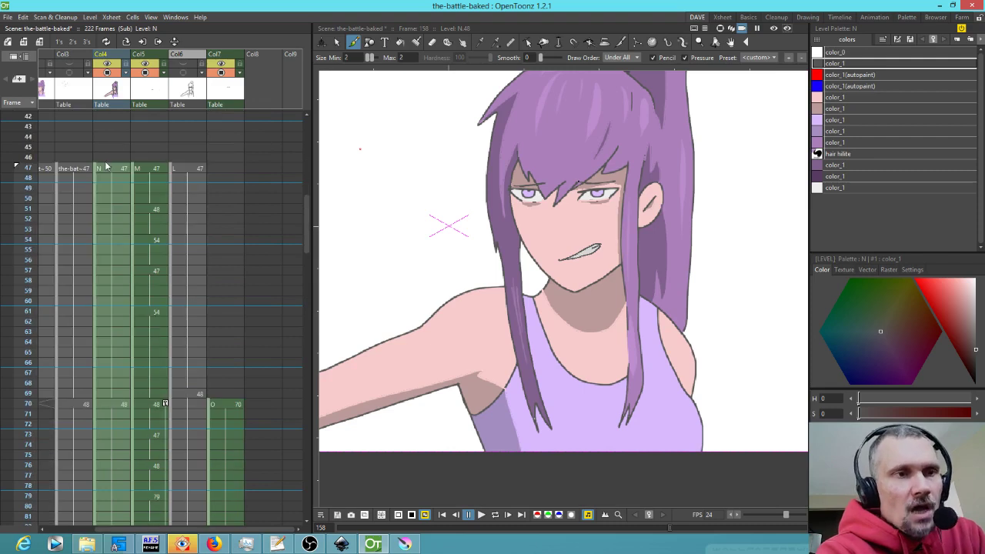
click(108, 170)
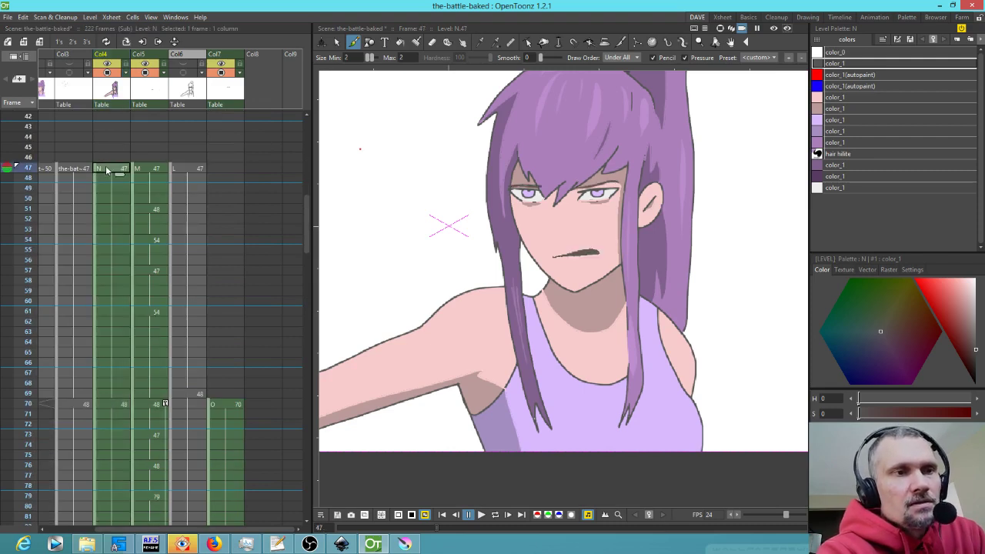
click(90, 16)
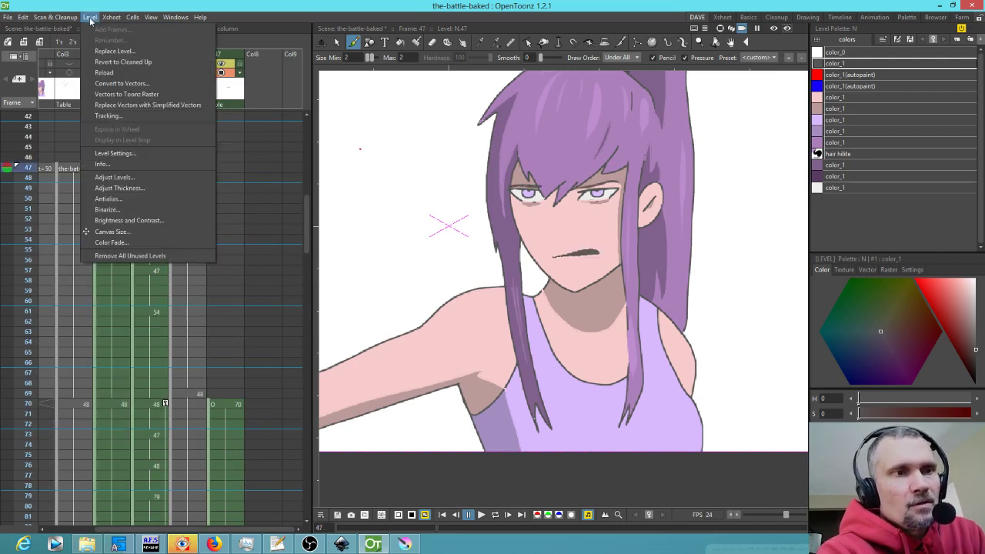
click(112, 199)
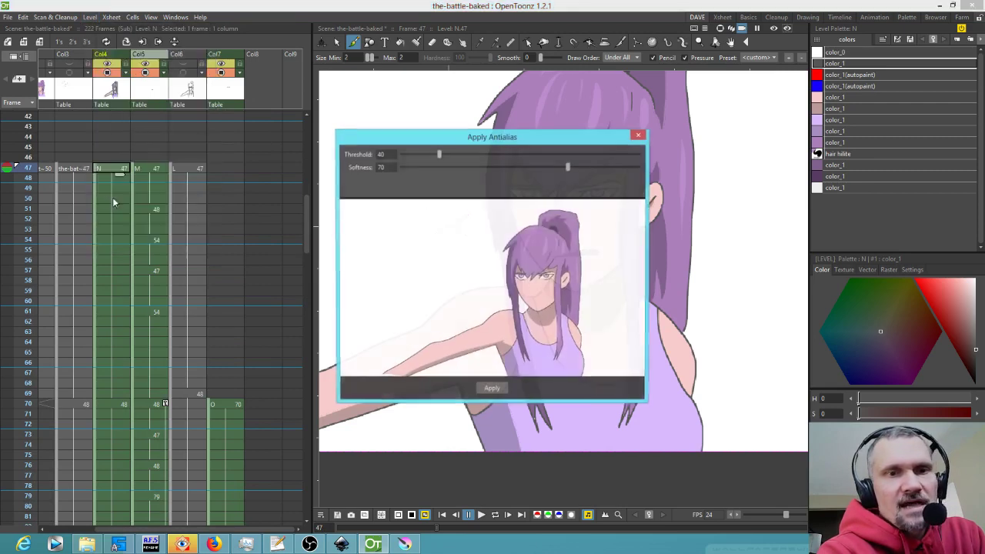
- Inspect the antialias preview close up around the hair and eye, and close the settings without applying them
scroll(516, 235, up, 6)
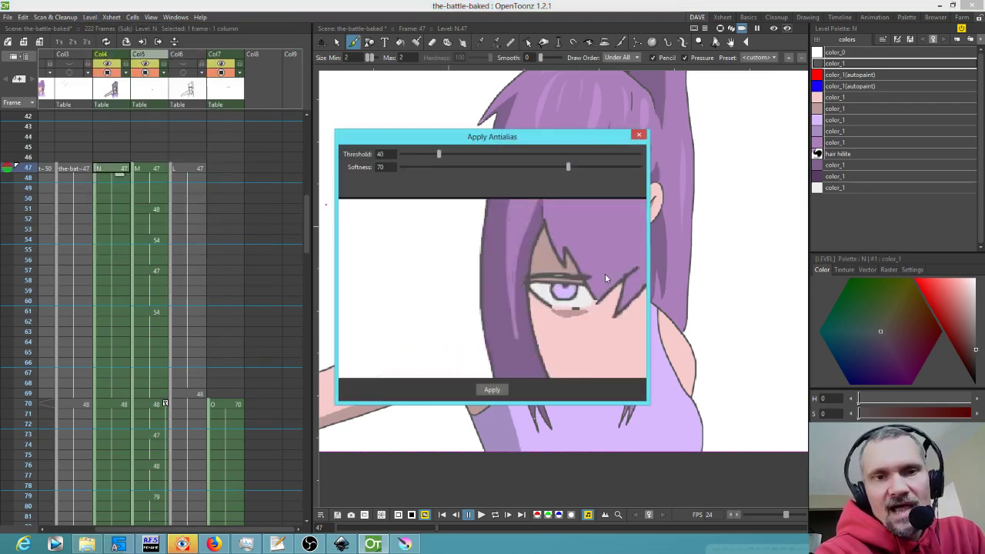
scroll(581, 241, up, 4)
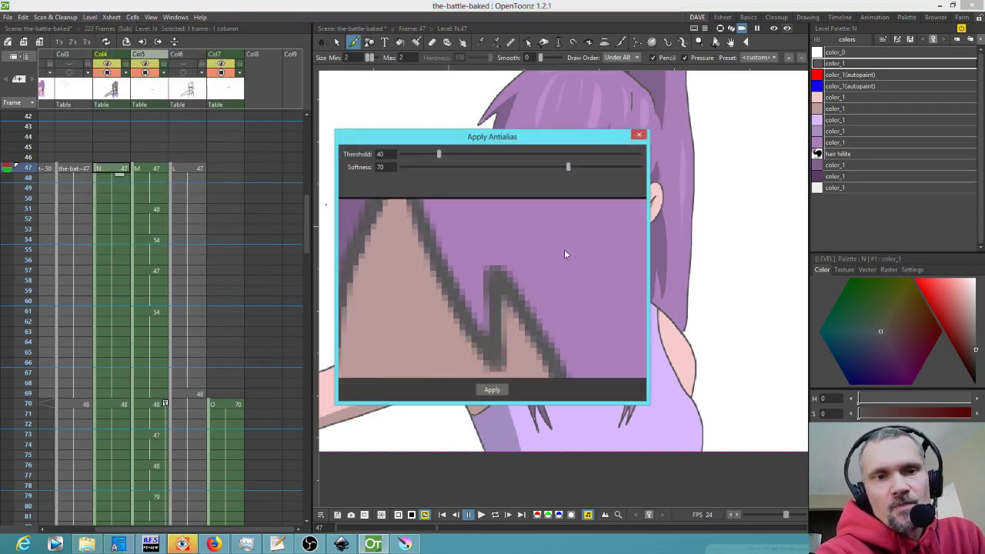
scroll(616, 270, down, 3)
scroll(563, 236, up, 2)
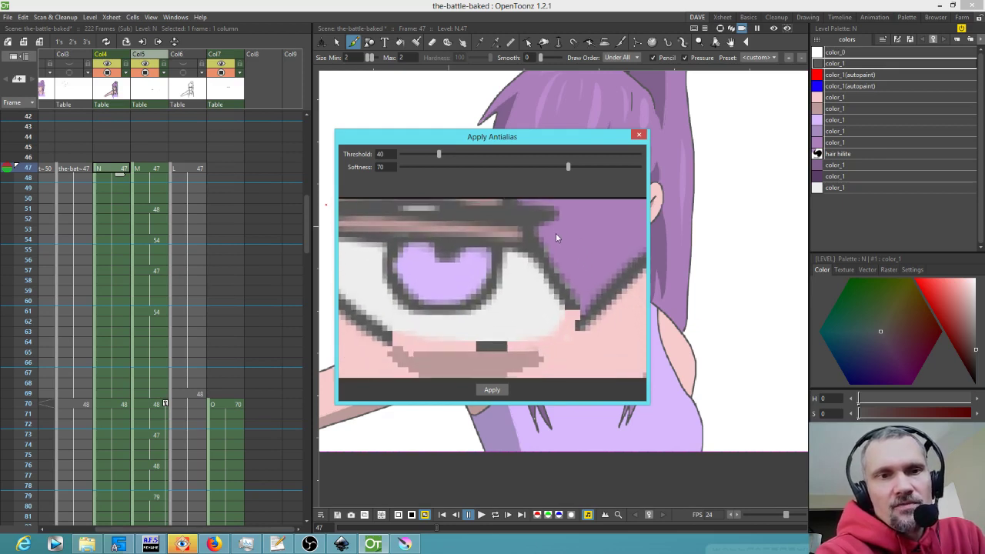
drag(549, 254, 554, 286)
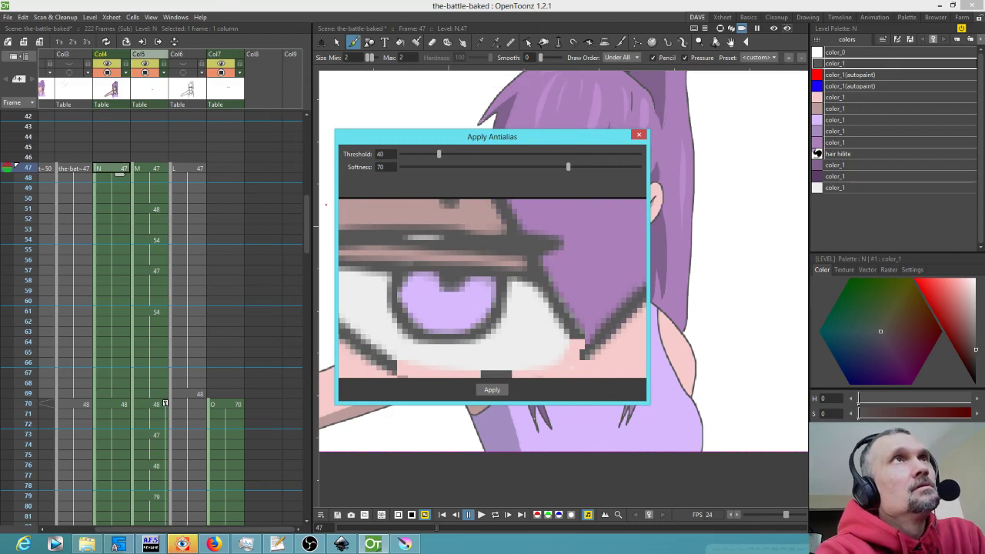
click(639, 135)
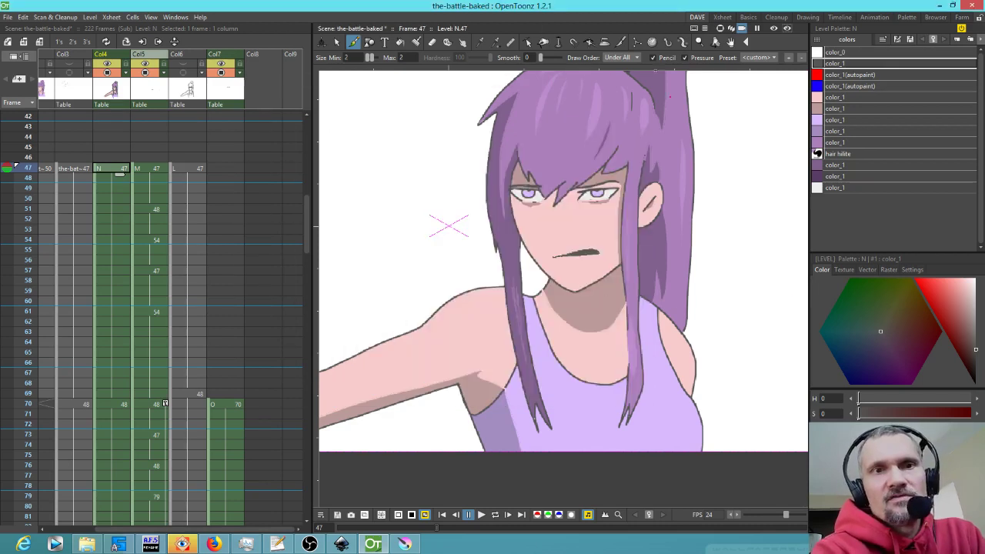
- Examine the pixel edges of the character's eye outlines up close in the viewer, and return to the wider view
scroll(523, 197, up, 6)
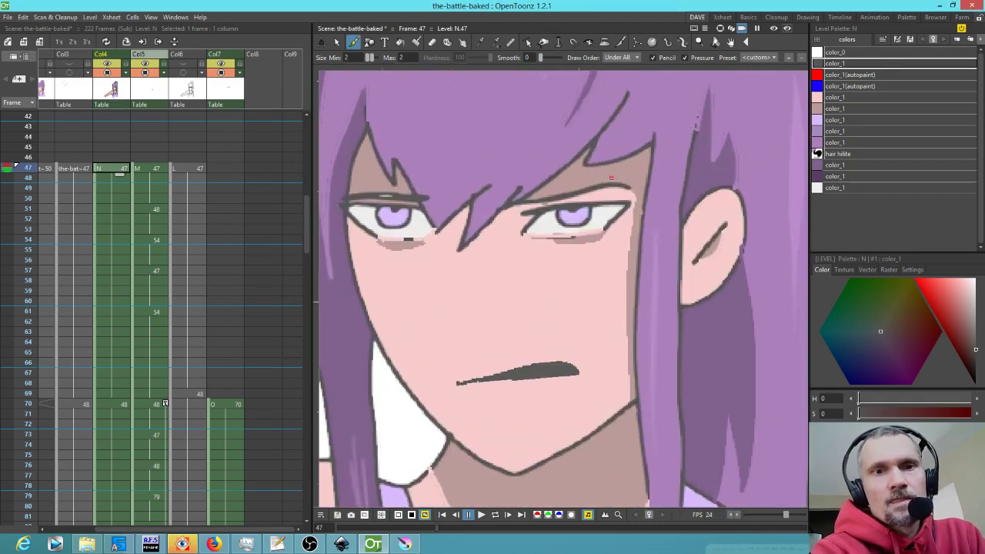
scroll(508, 251, up, 2)
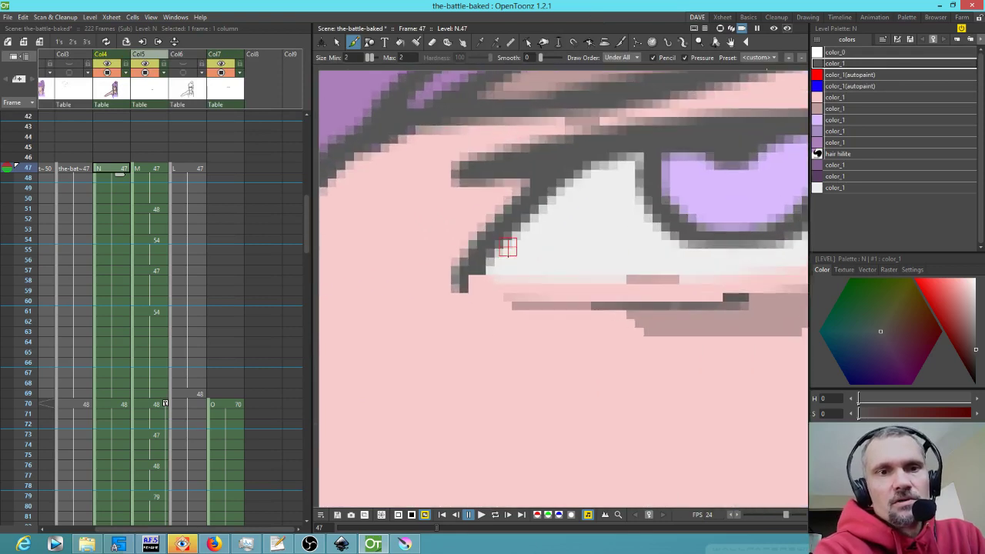
scroll(507, 247, down, 8)
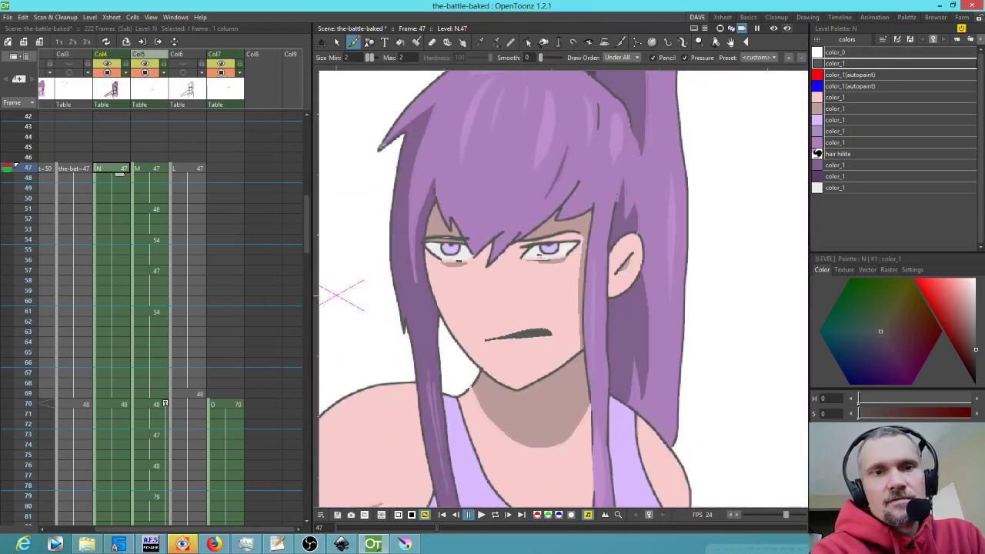
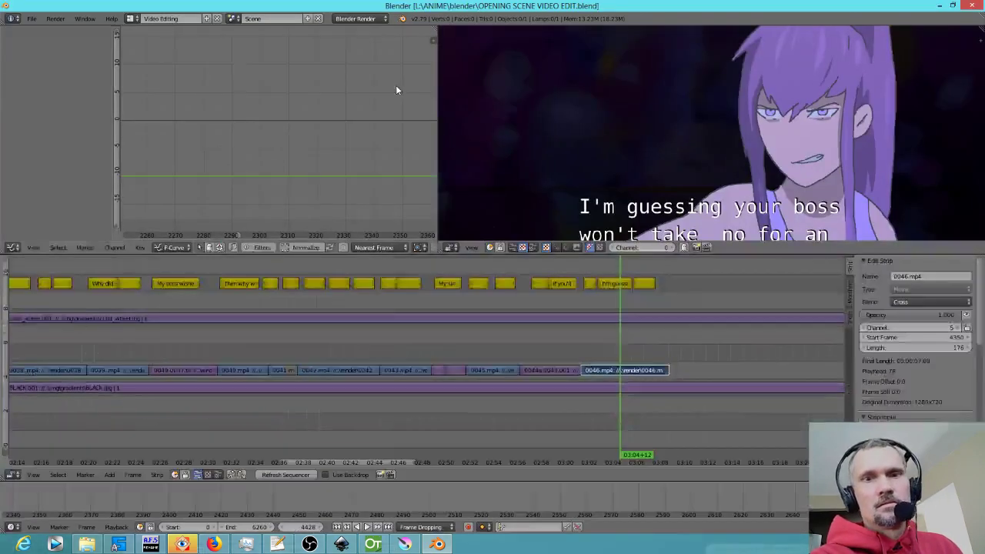
- In the Blender video edit, enlarge the video preview and briefly play the 0040.mp4 shot, leaving the playhead at 02:33+08
drag(740, 243, 738, 327)
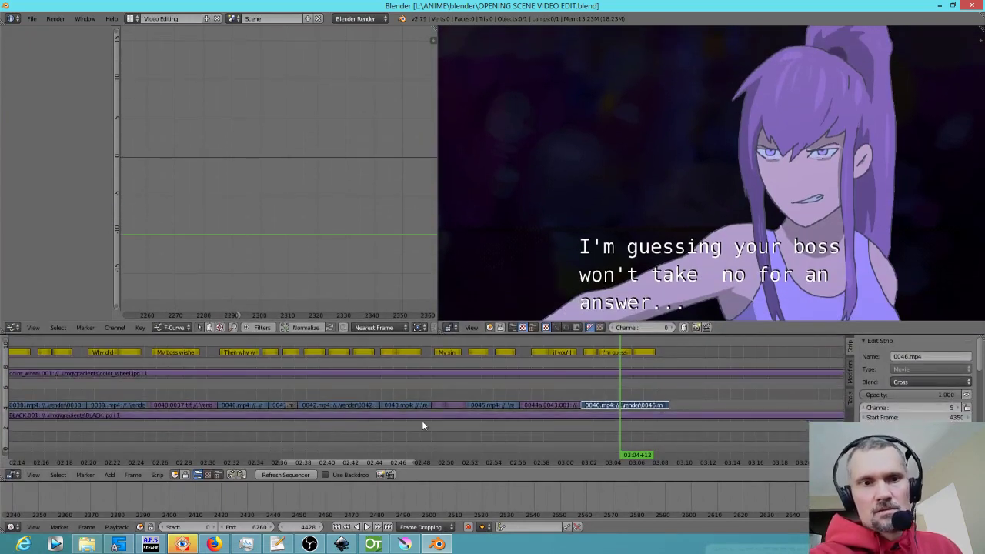
drag(191, 394, 252, 403)
key(alt+a)
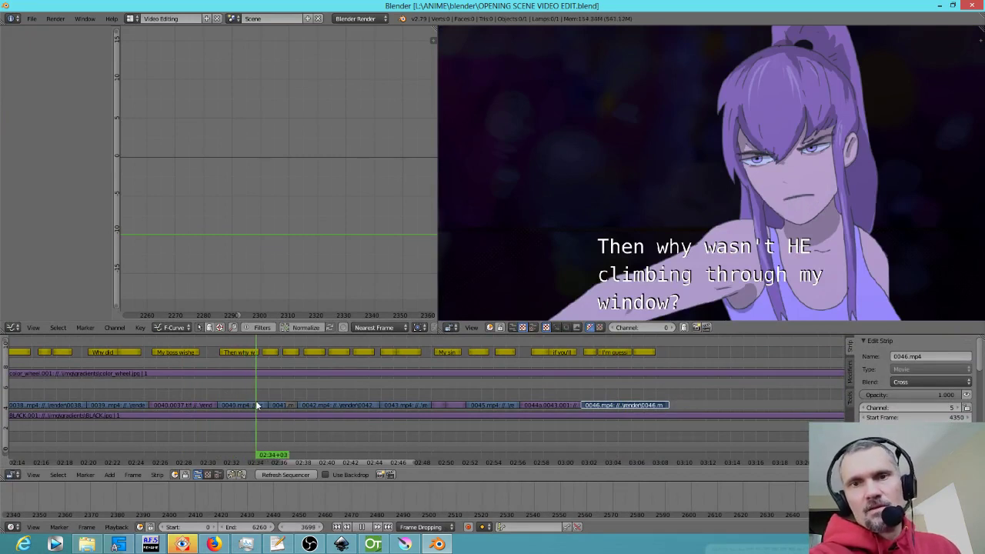
key(alt+a)
click(247, 400)
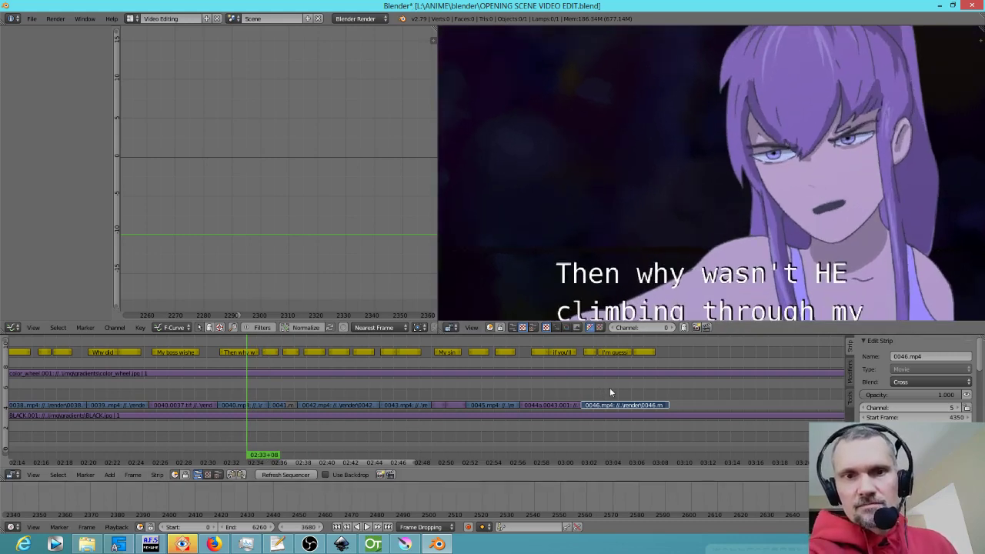
- Compare the character in the 0046.mp4 shot with the 0040.mp4 shot by moving the playhead between them
click(622, 388)
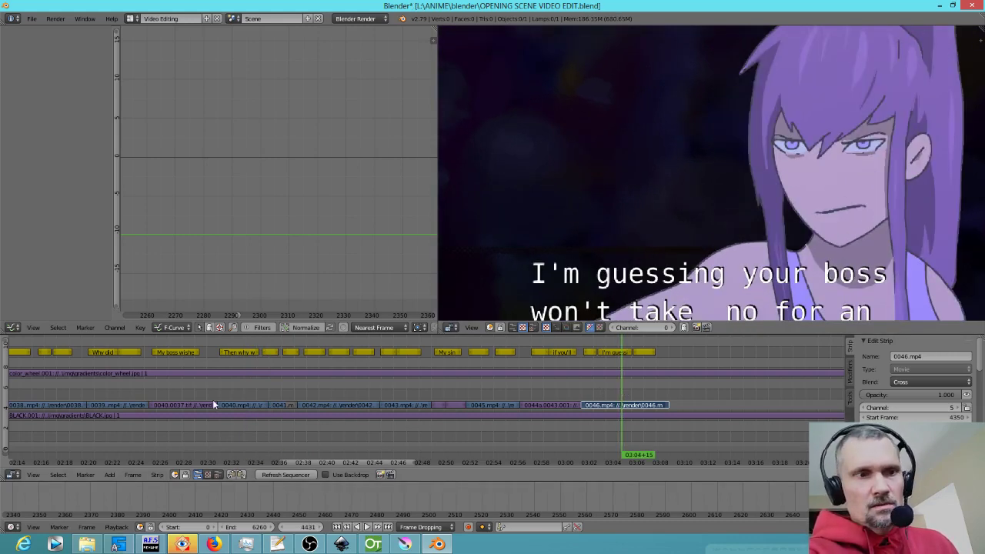
drag(204, 391, 239, 393)
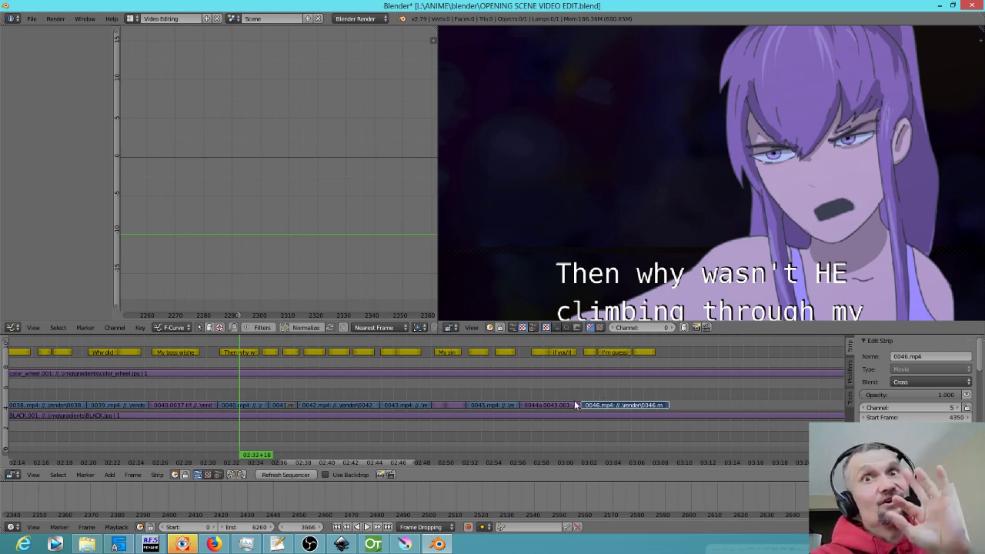
drag(263, 389, 633, 391)
- Review the facial animation in the 0046.mp4 shot, and scrub to the masked character's "My boss wishes to see you" shot at 02:28+11
scroll(769, 342, down, 1)
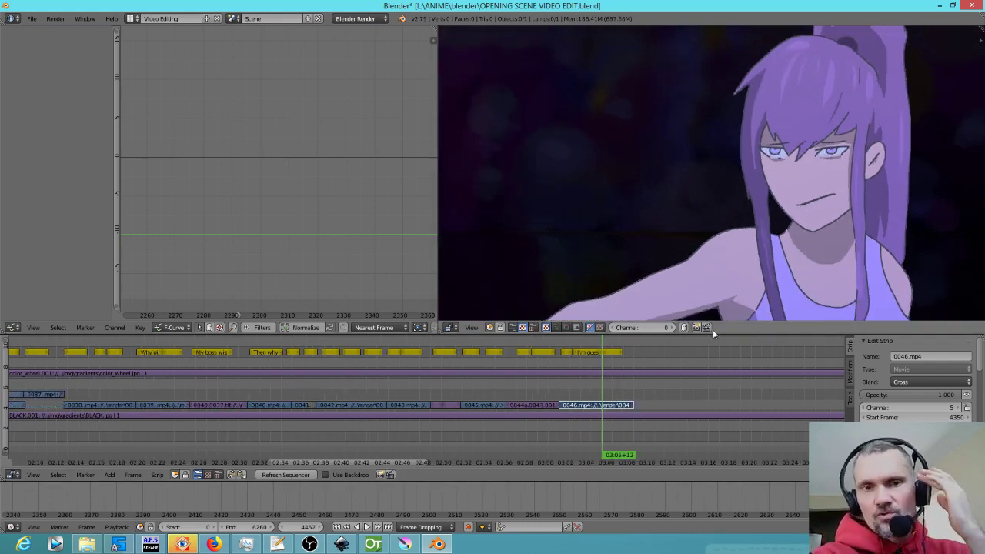
drag(572, 387, 603, 403)
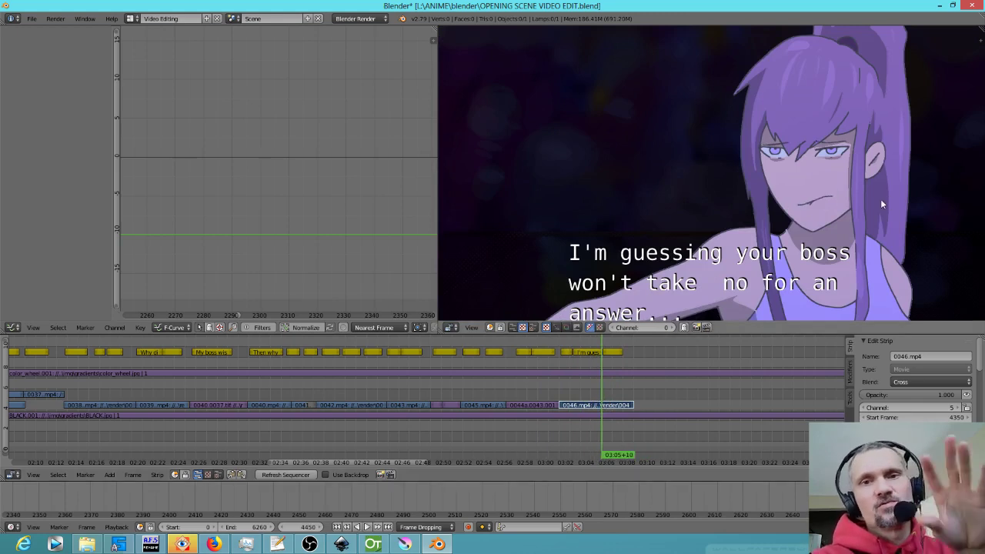
click(593, 392)
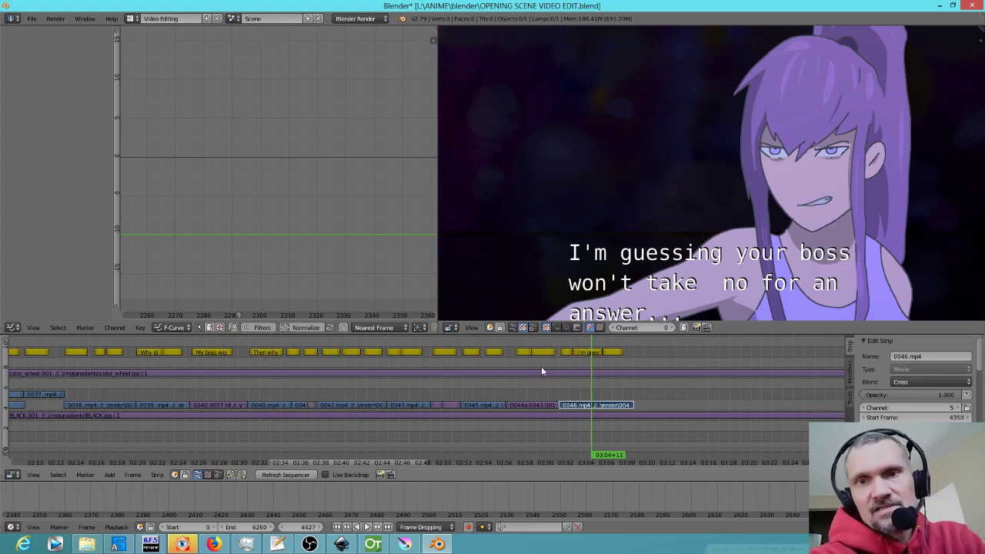
drag(570, 395, 598, 392)
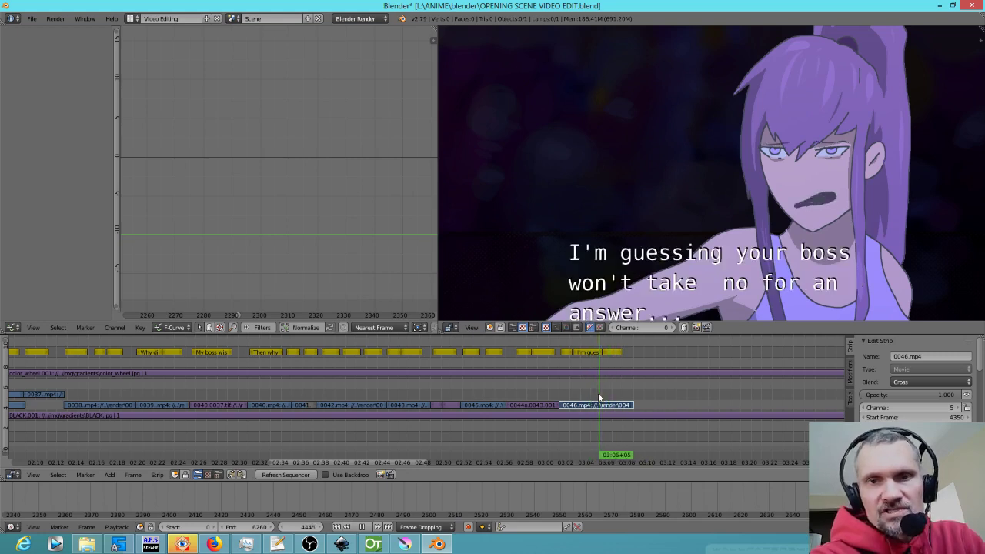
drag(165, 388, 222, 396)
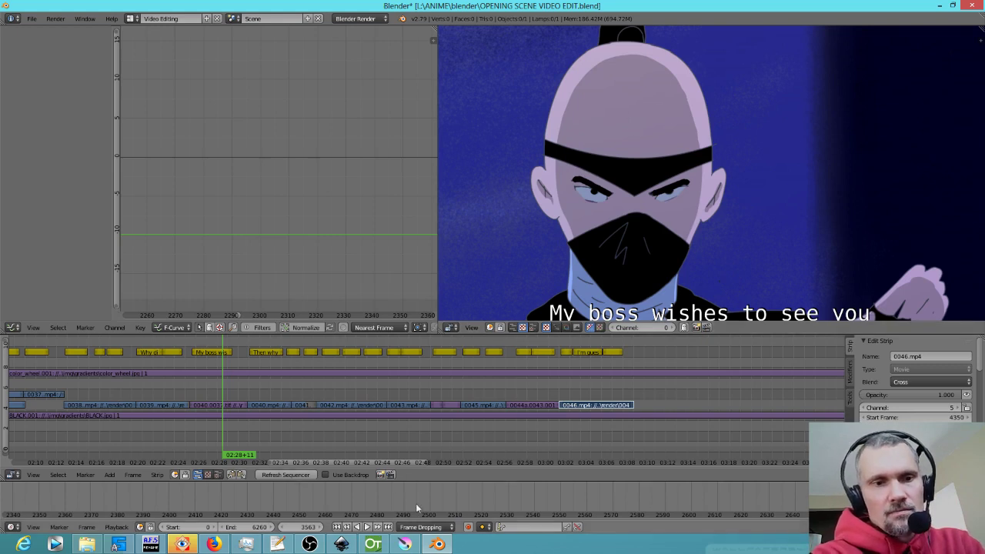
- Return to the OpenToonz scene, open the Stage Schematic, select the Table node and switch to the FX Schematic
click(373, 544)
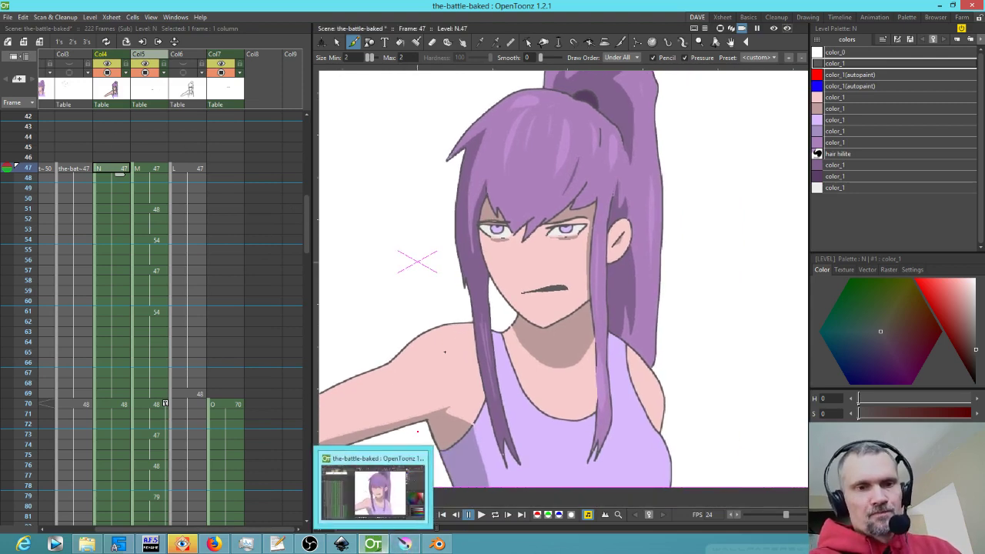
key(s)
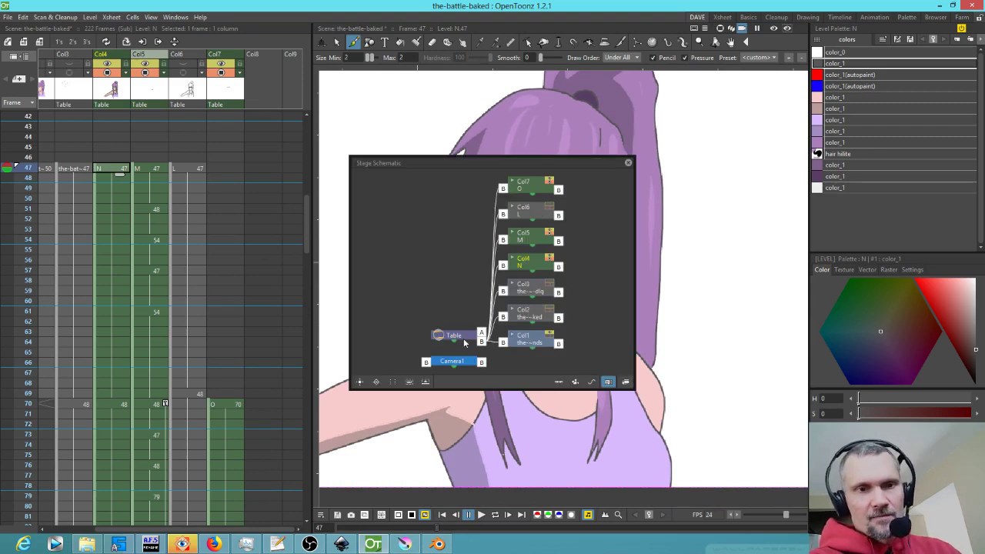
drag(465, 339, 412, 247)
click(625, 383)
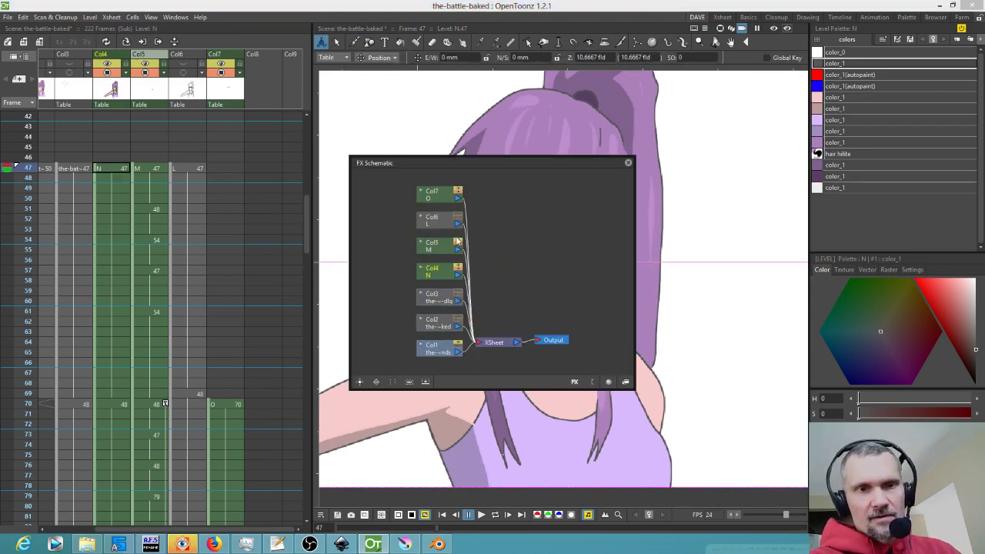
- Move the Col7 node aside, insert a Multiply Ino effect on its link to the XSheet, and view the effect's settings
drag(442, 197, 492, 189)
right_click(508, 225)
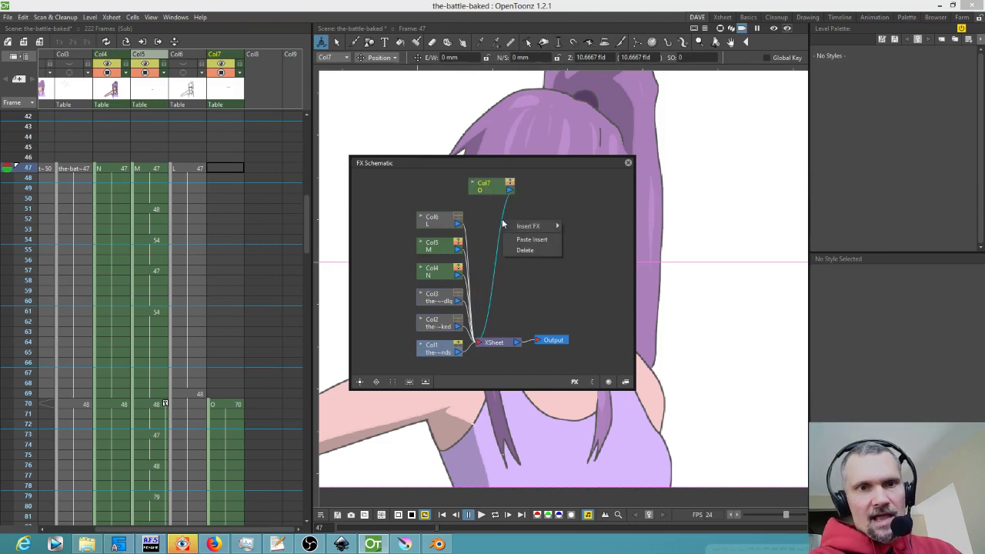
mouse_move(527, 226)
mouse_move(604, 295)
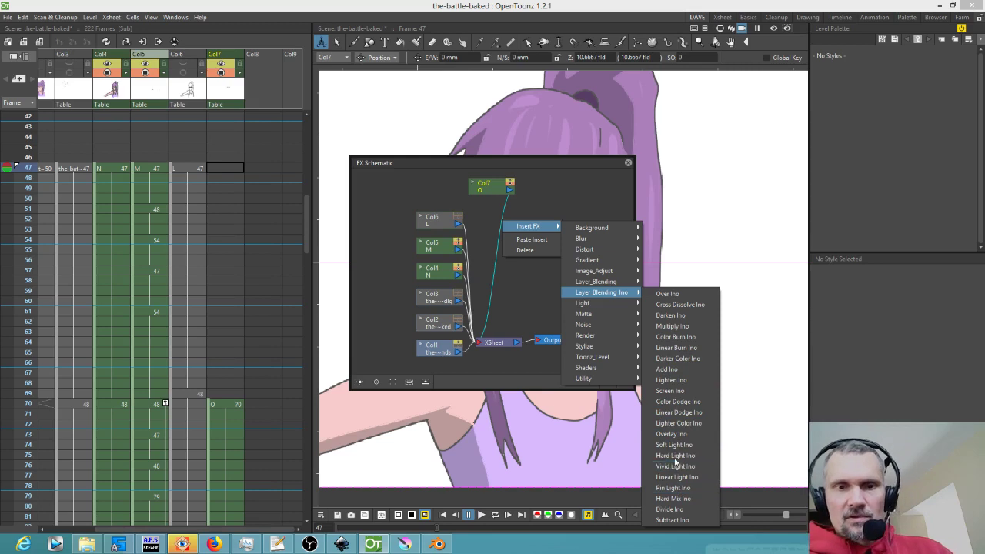
click(696, 326)
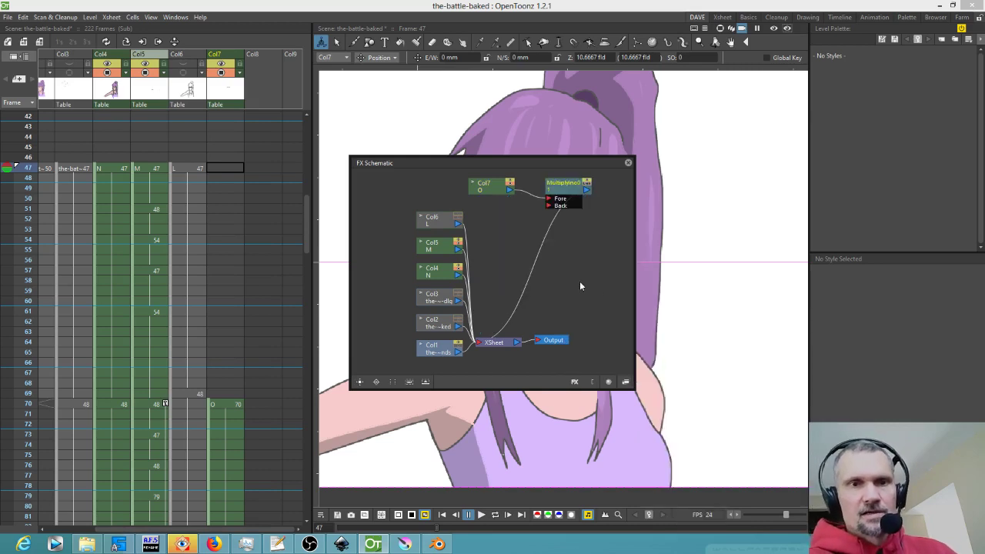
double_click(570, 188)
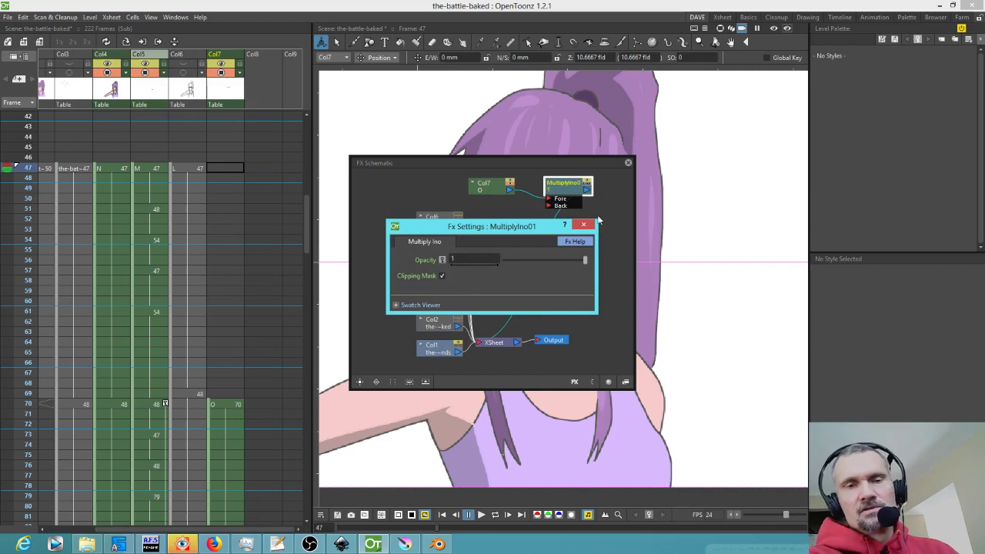
click(583, 224)
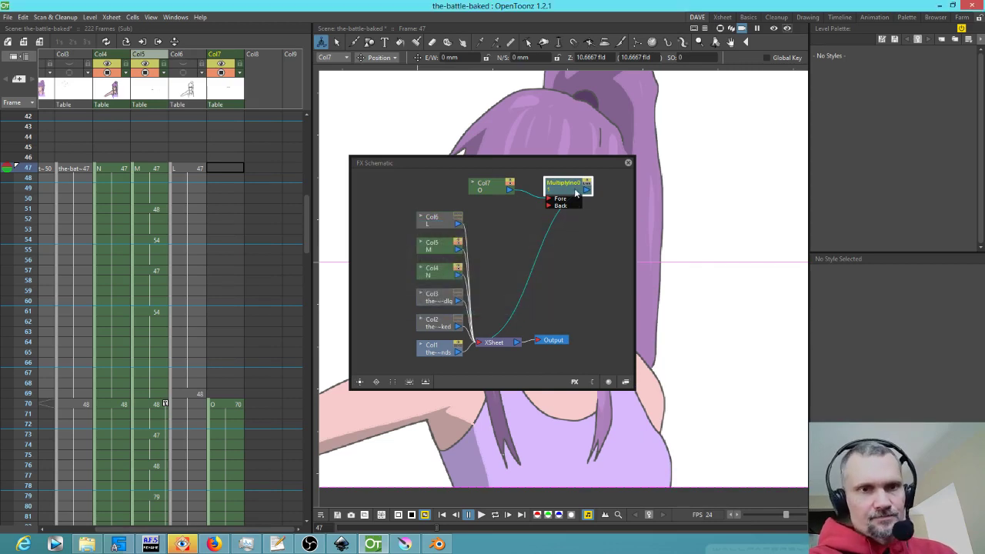
- Delete the Multiply Ino effect, move the Col7 node back above Col6 and close the FX Schematic
drag(567, 190, 565, 206)
key(Delete)
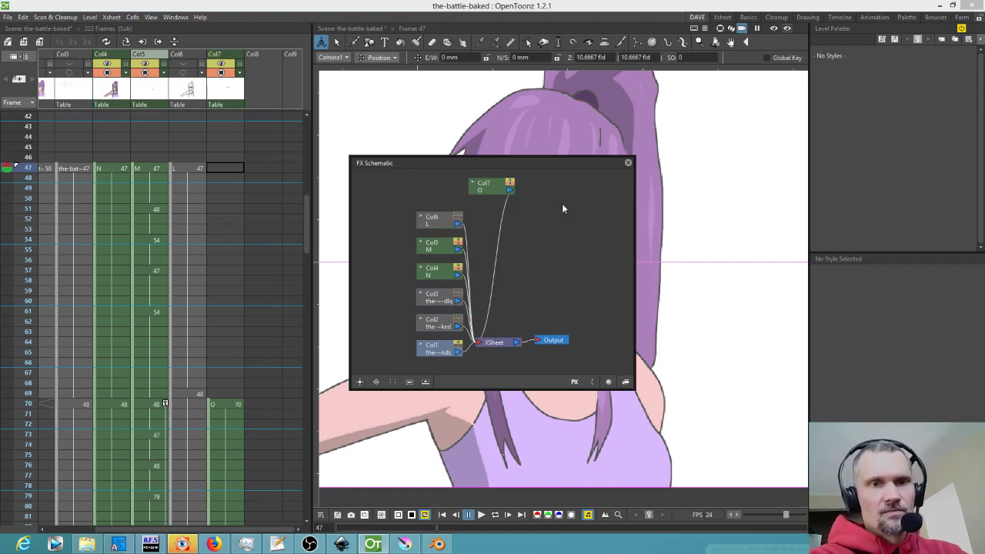
drag(495, 188, 431, 192)
click(628, 164)
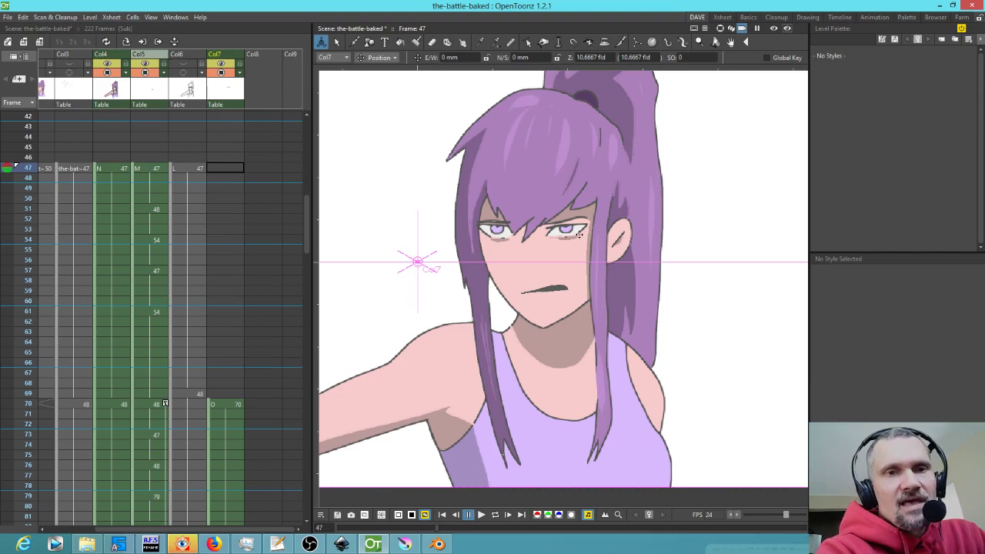
- Hide the Col4 and Col5 drawings in the viewer and show the Col6 pencil sketch instead
scroll(573, 207, down, 2)
scroll(572, 207, down, 1)
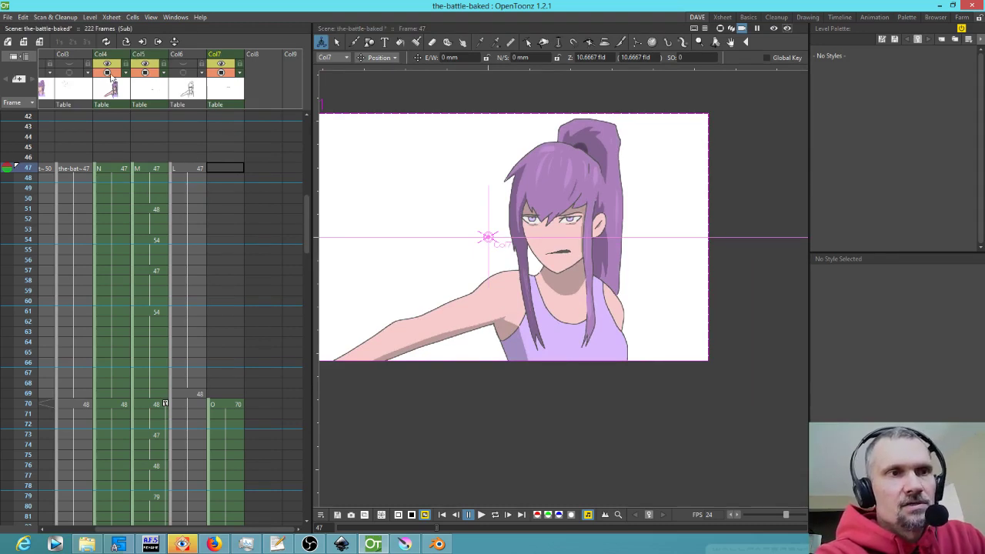
click(107, 72)
click(144, 72)
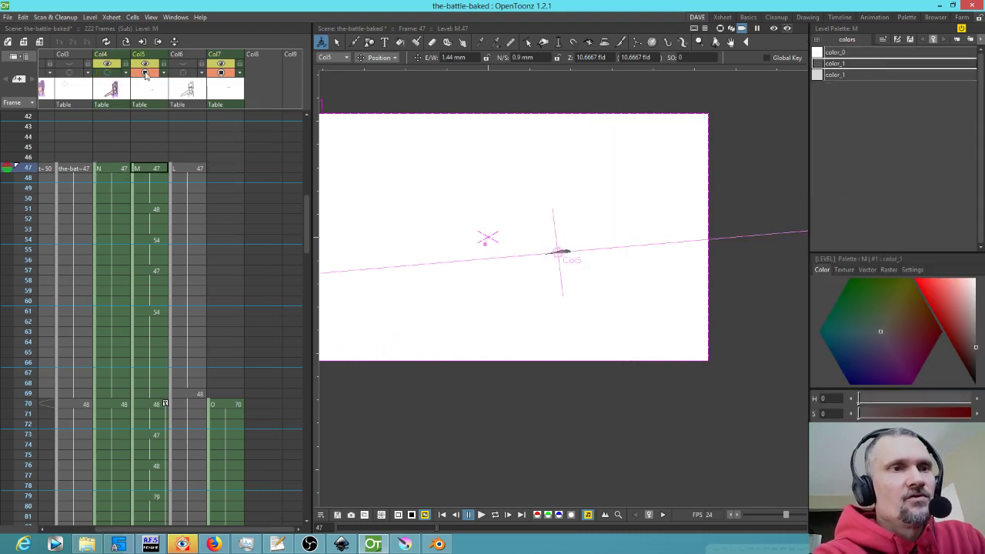
click(183, 72)
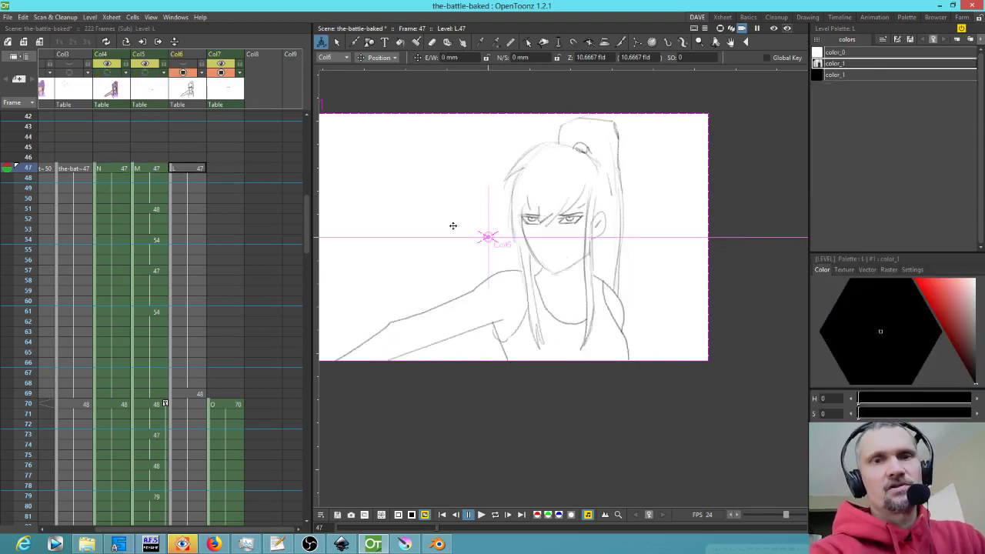
- Change the last color_1 style in level L's palette to pure red with saturation 100
click(858, 74)
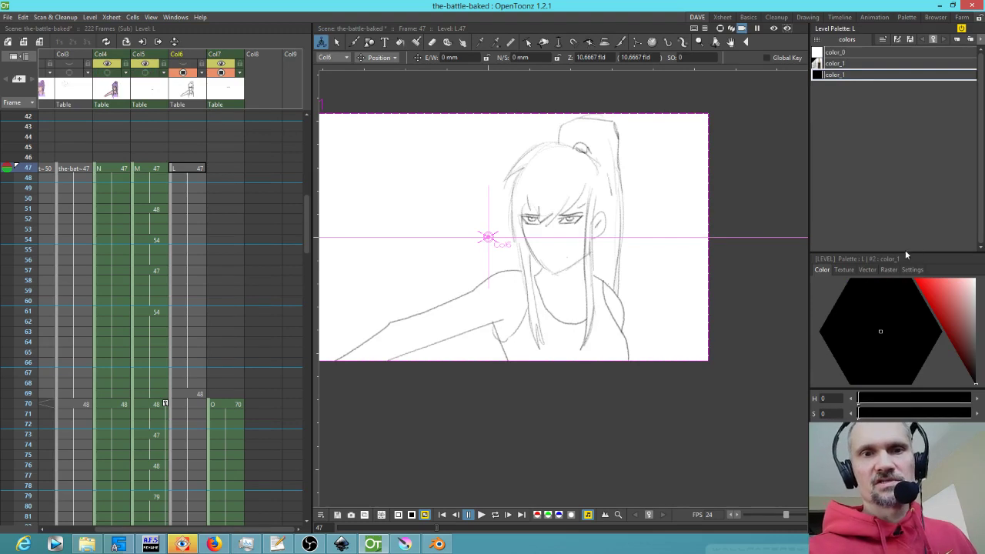
click(955, 324)
drag(955, 325, 919, 282)
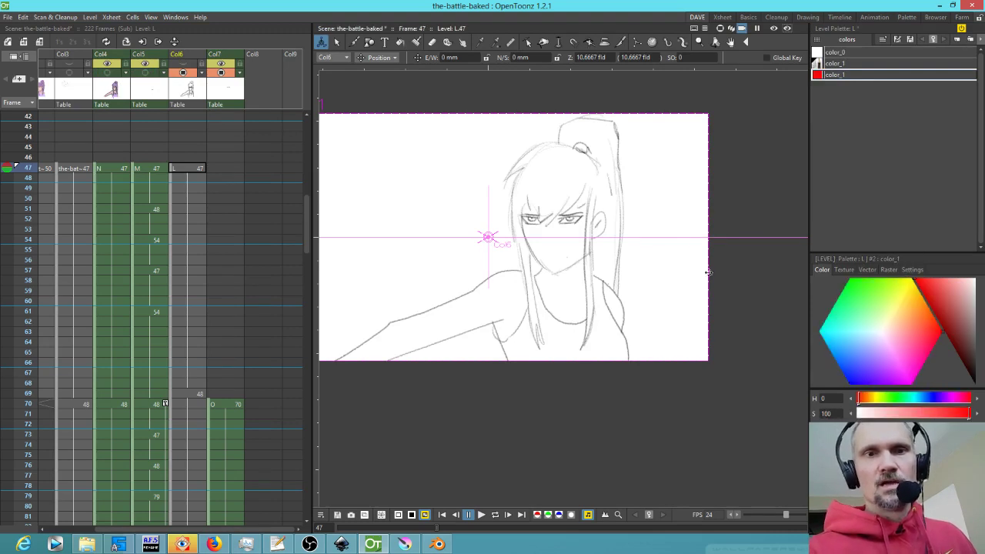
- Brush red shadow lines on the Col6 sketch below the chin and along the underside of the outstretched arm and torso
key(b)
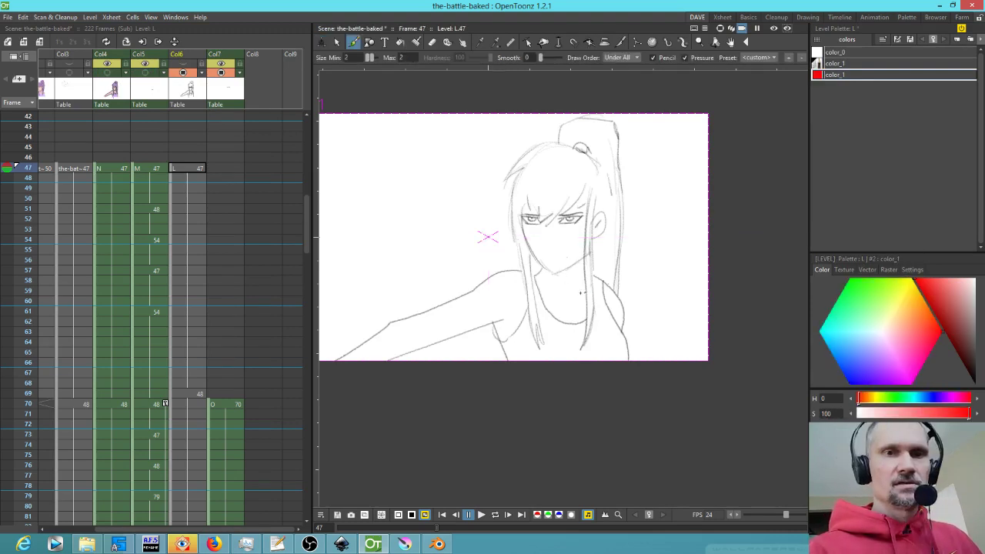
mouse_move(542, 269)
mouse_down()
mouse_move(553, 286)
mouse_move(583, 282)
mouse_up()
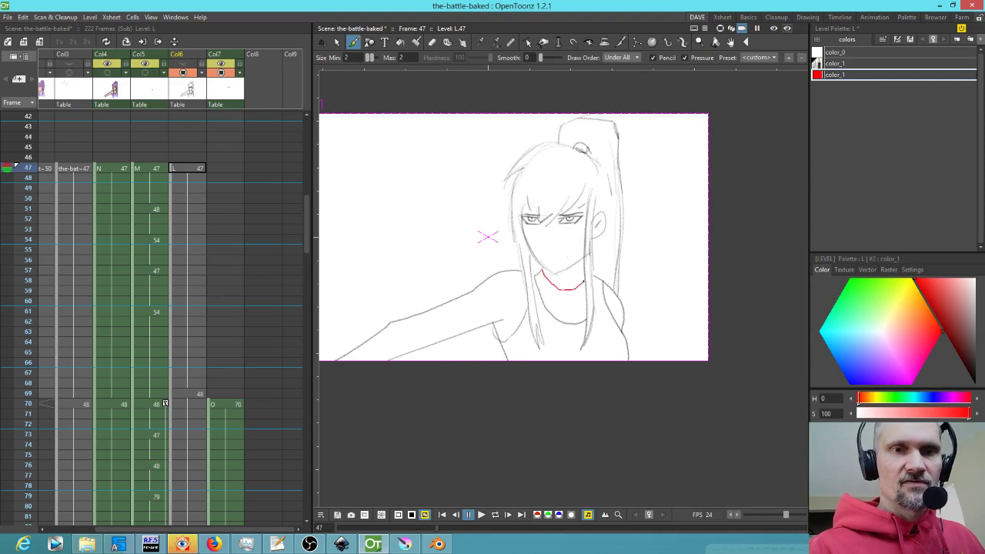
mouse_move(520, 358)
mouse_down()
mouse_move(514, 318)
mouse_move(502, 314)
mouse_move(410, 339)
mouse_move(376, 361)
mouse_up()
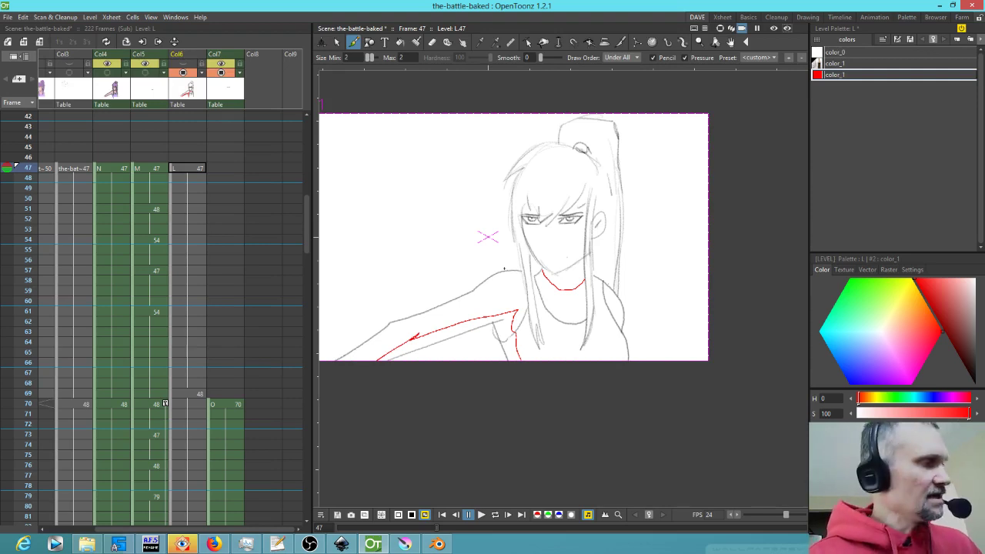
- Undo the red shadow strokes and the style's color change
key(ctrl+z)
key(ctrl+z)
key(ctrl+z)
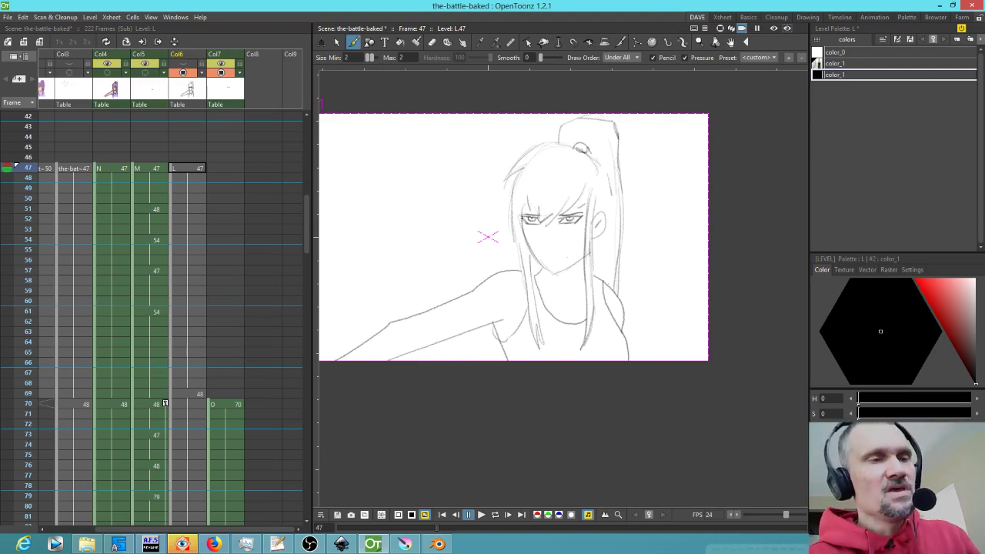
- Leave the sub-xsheet for the main xsheet, bring Col1 into view and go to frame 50
key(ctrl+shift+e)
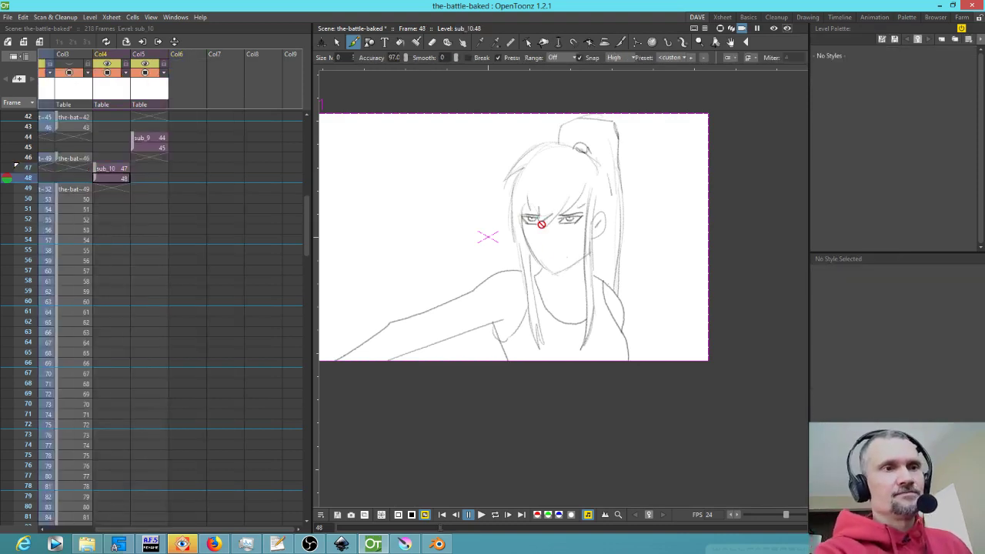
drag(145, 203, 223, 232)
click(17, 197)
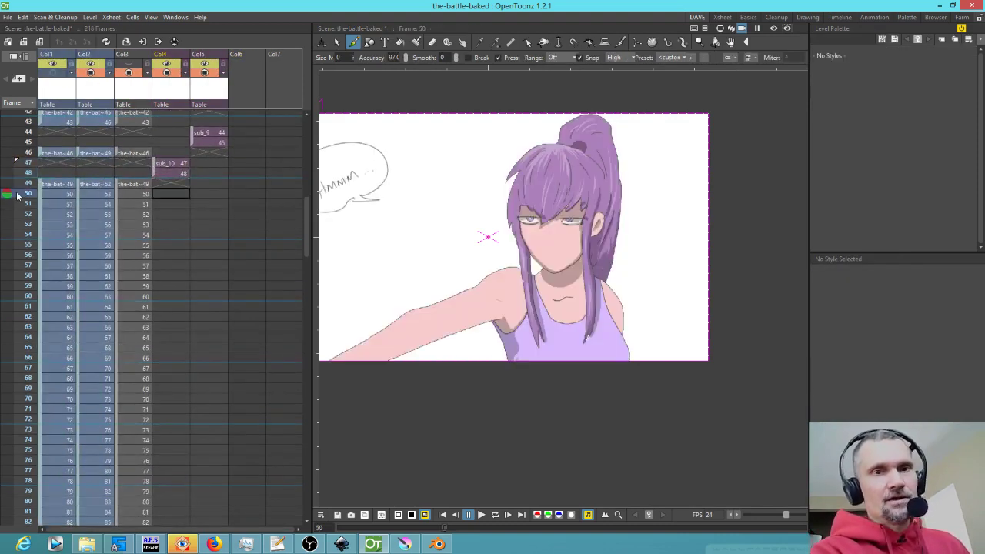
- Step through the storyboard drawings from frame 50 to the masked character at frame 64
key(Down)
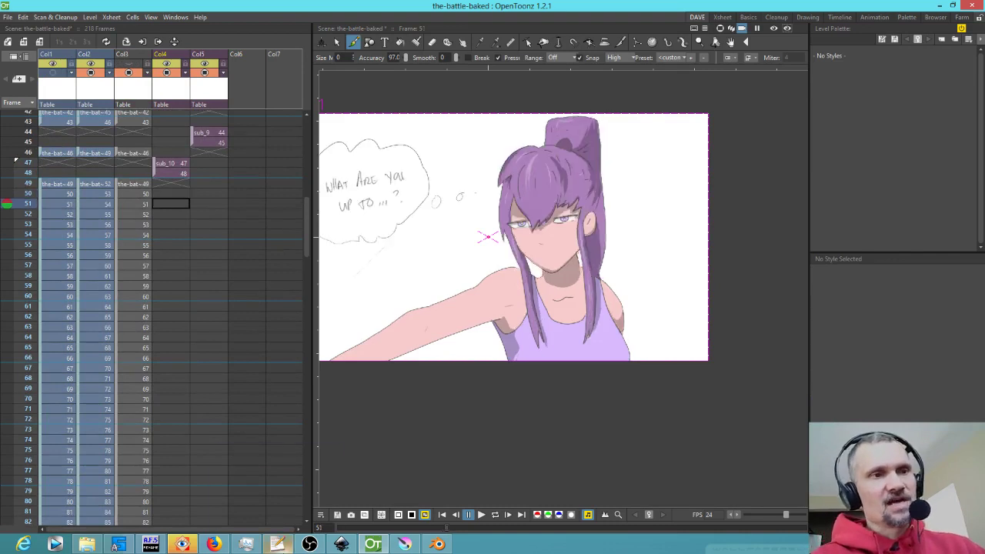
key(Up)
key(Down)
key(Down)
key(Down)
key(Down)
key(Down)
key(Down)
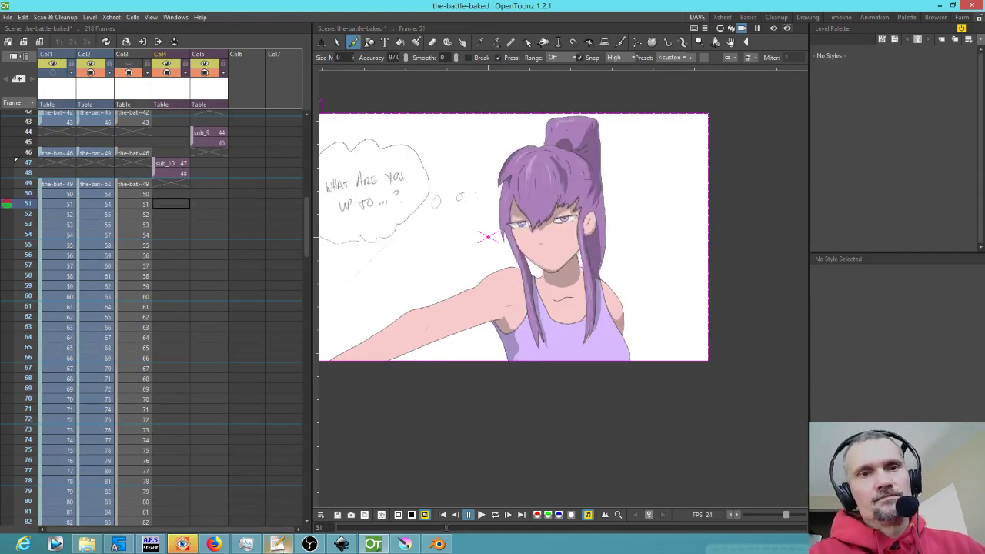
key(Down)
key(Down)
key(Down)
key(Down)
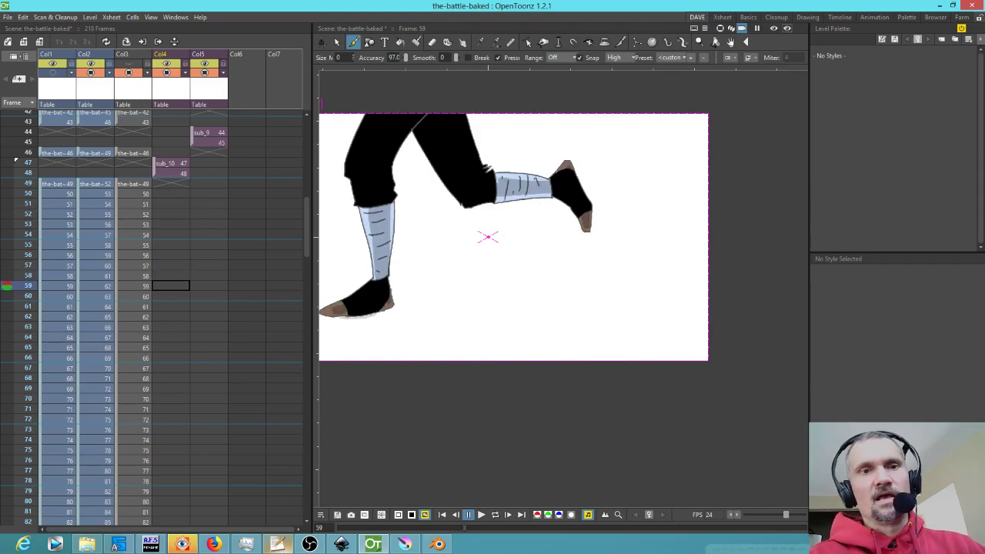
key(Down)
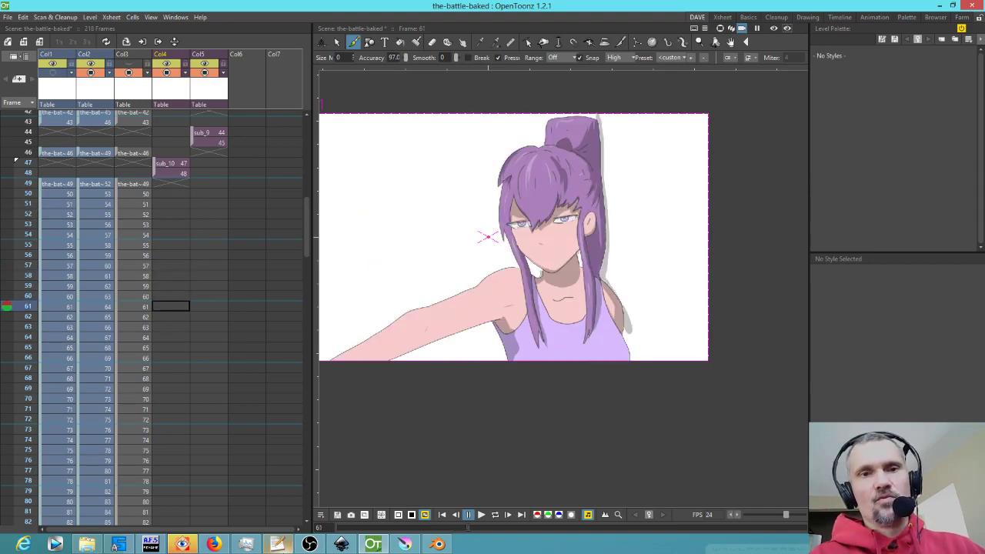
key(Down)
key(Down)
key(Down)
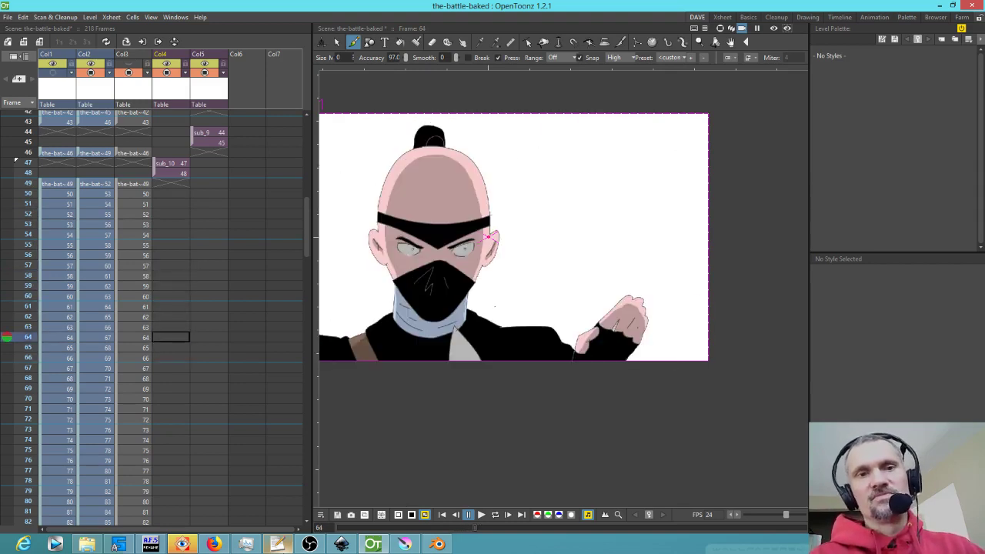
- Flip back and forth between frames 64 and 68 to examine the hooded character's walk into the overhead shot
key(Down)
key(Down)
key(Down)
key(Down)
key(Down)
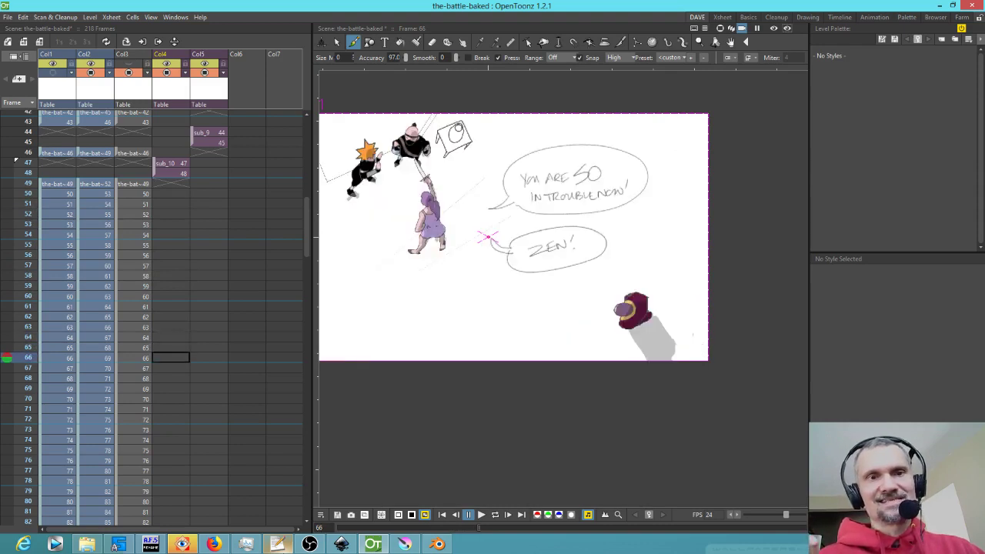
key(Up)
key(Up)
key(Up)
key(Down)
key(Down)
key(Down)
key(Down)
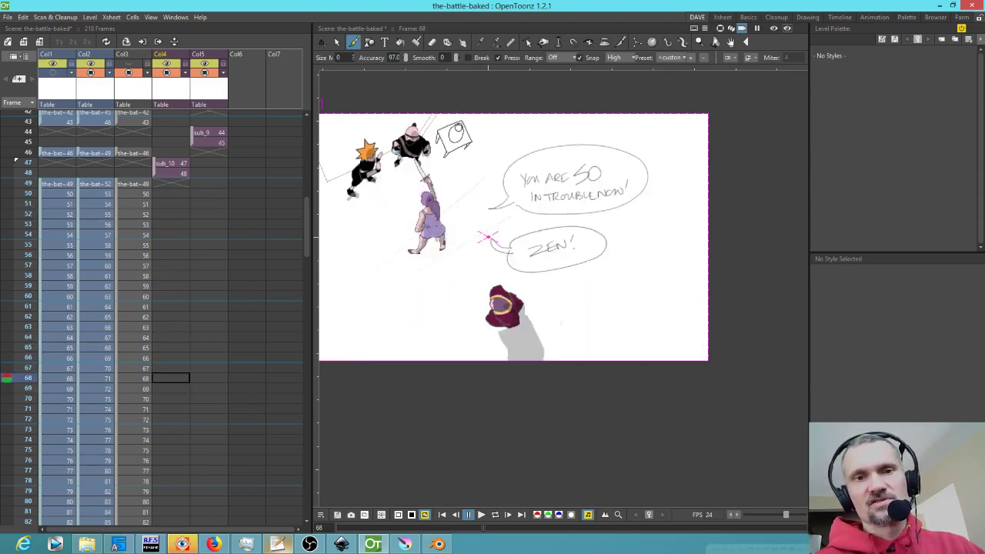
key(Up)
key(Up)
key(Up)
key(Up)
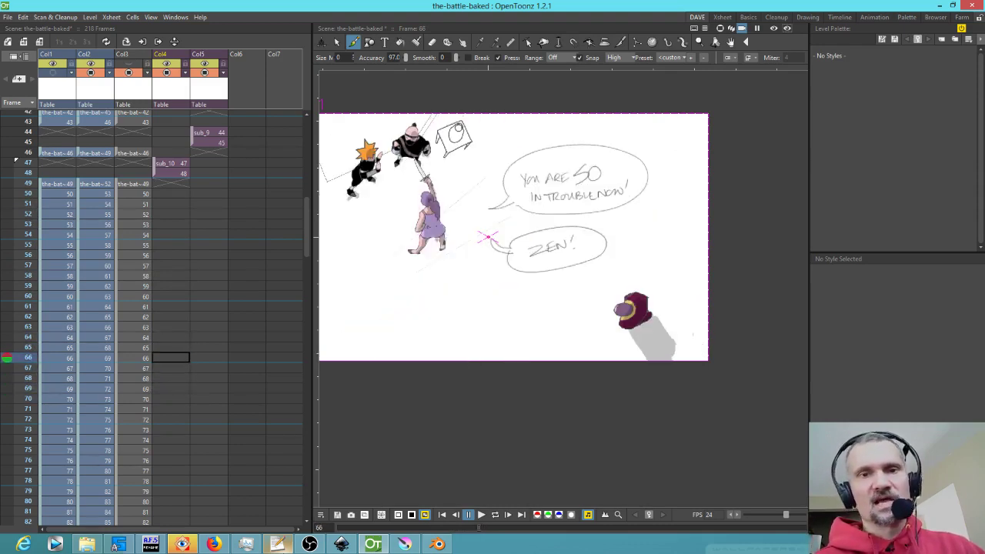
key(Up)
key(Down)
key(Up)
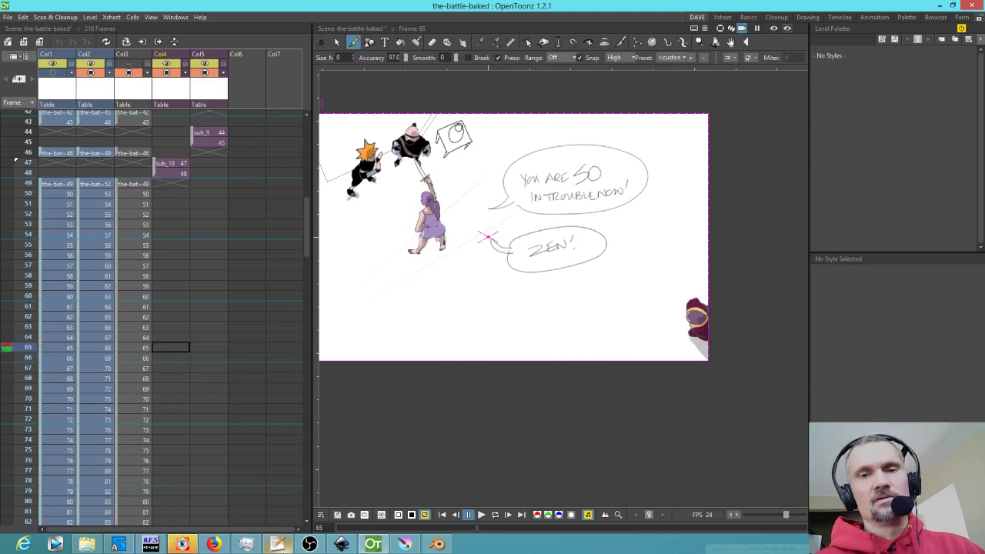
key(Down)
key(Down)
key(Down)
key(Down)
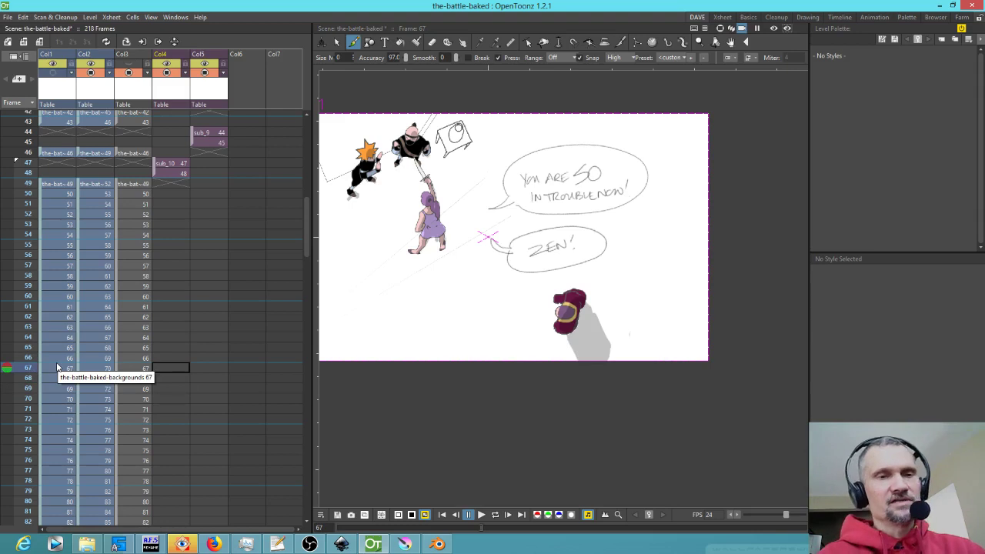
- Compare the masked character's close-up at frame 64 with the overhead shot at frames 65 to 68, stopping at frame 67
key(Up)
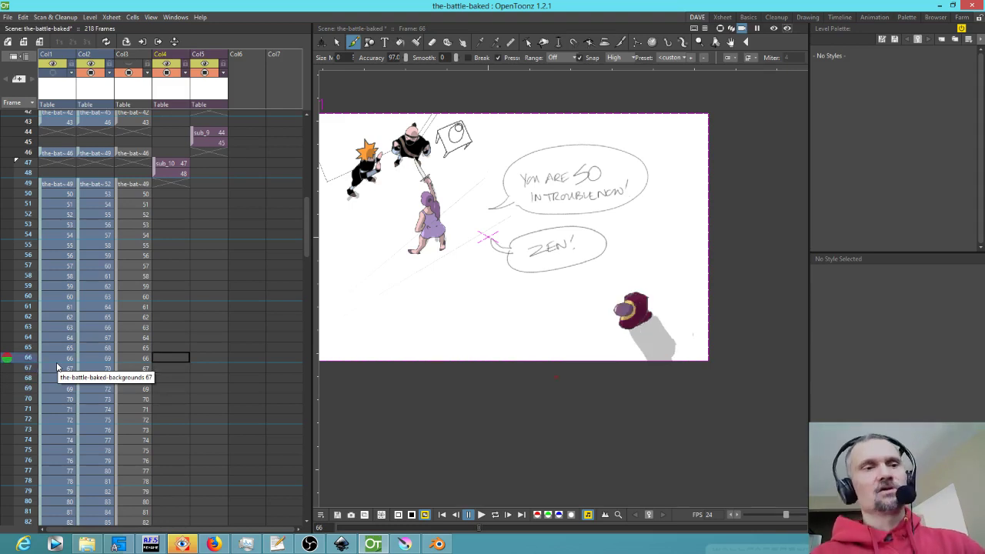
key(Up)
key(Up)
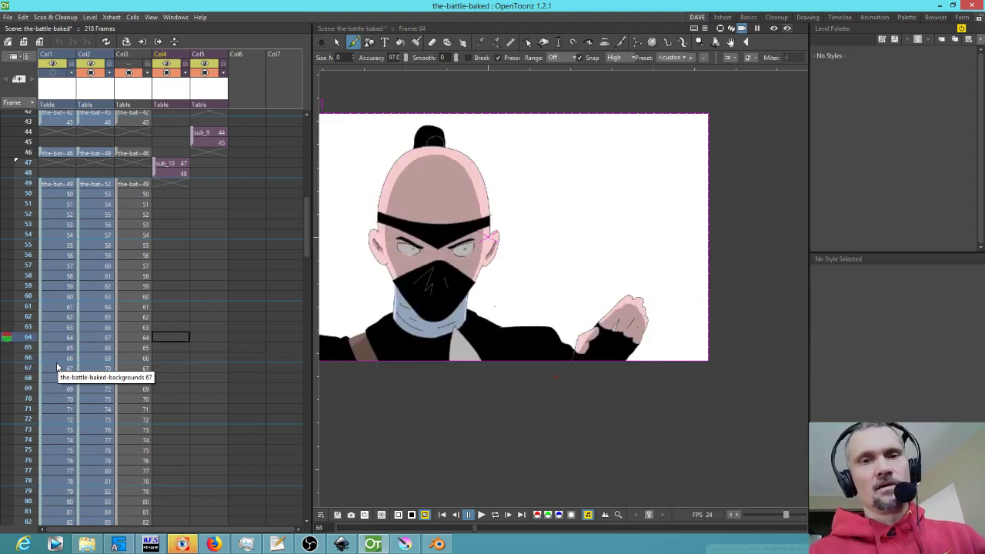
key(Down)
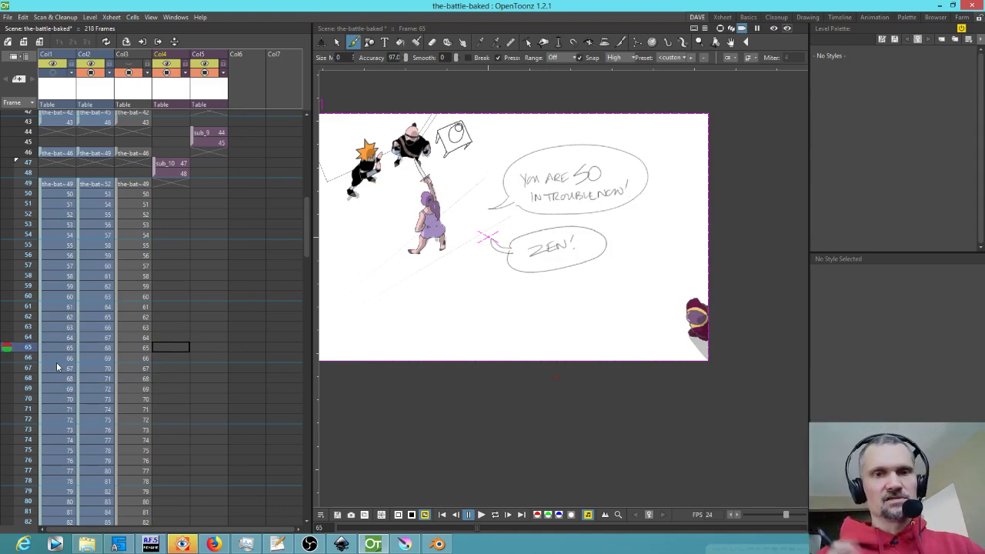
key(Down)
key(Down)
key(Down)
key(Down)
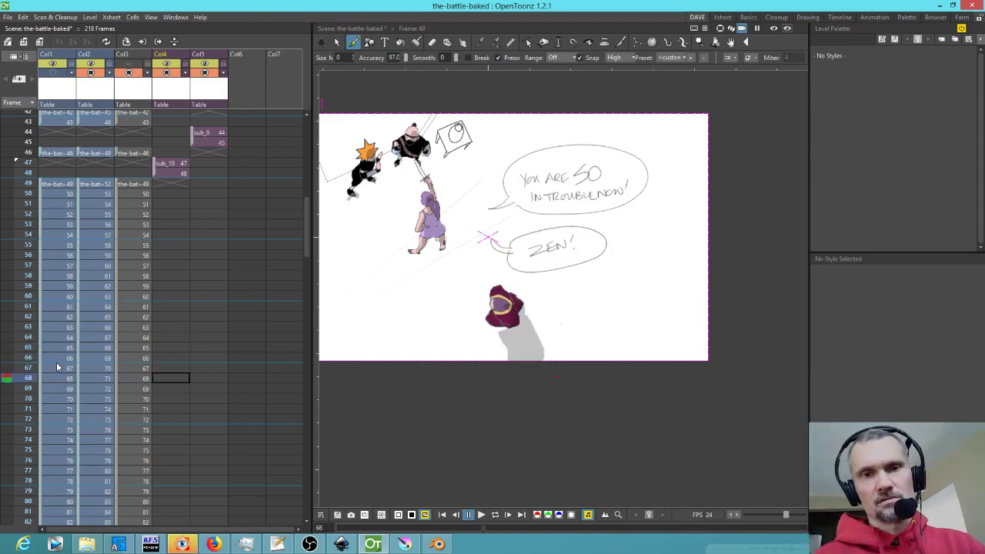
key(Up)
key(Up)
key(Up)
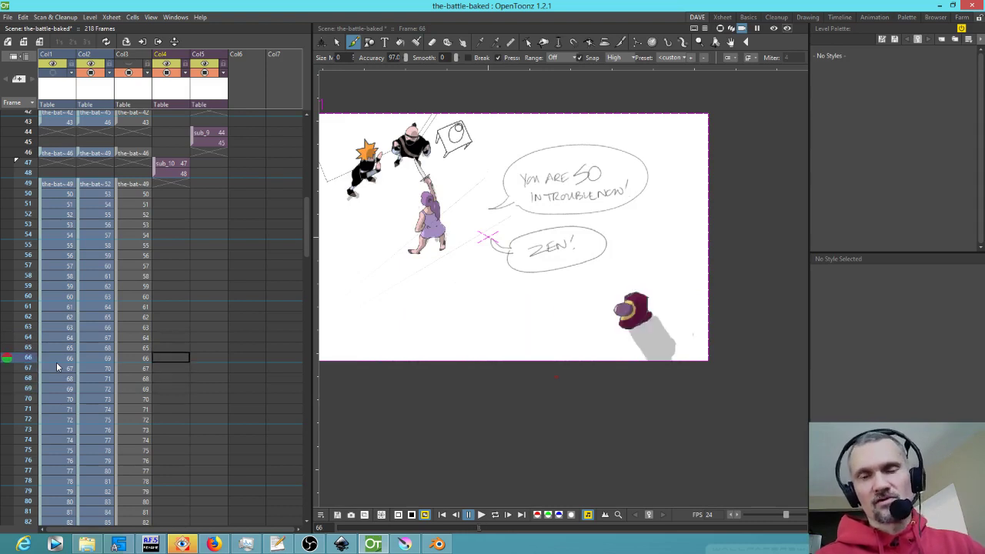
key(Up)
key(Down)
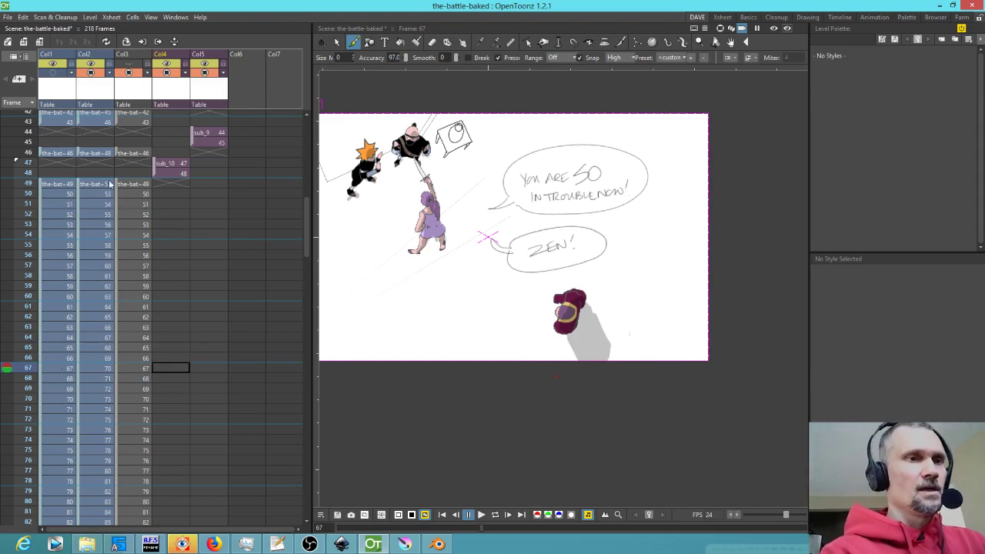
scroll(166, 231, up, 2)
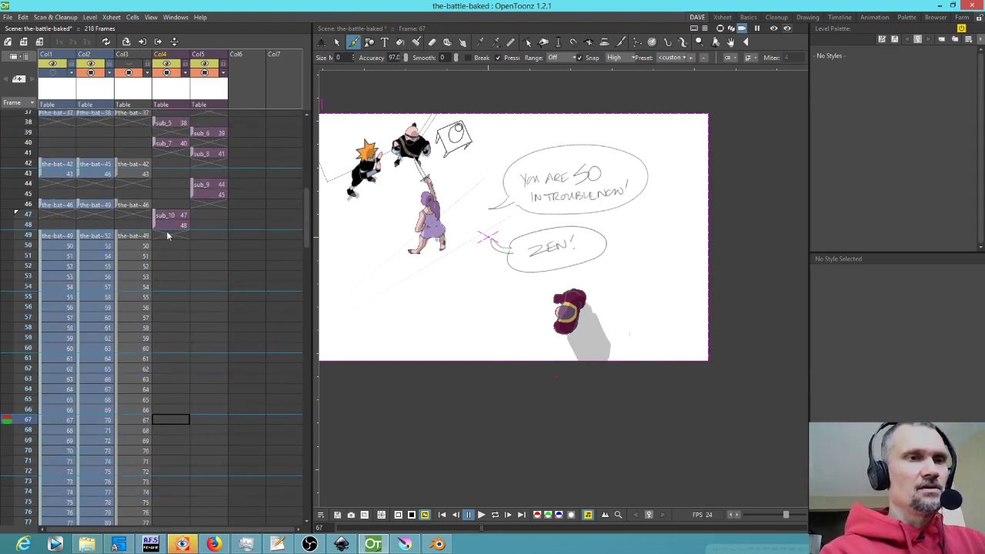
- Play the main xsheet's storyboard drawings from frame 49 and stop playback at frame 63
click(100, 235)
scroll(194, 302, down, 4)
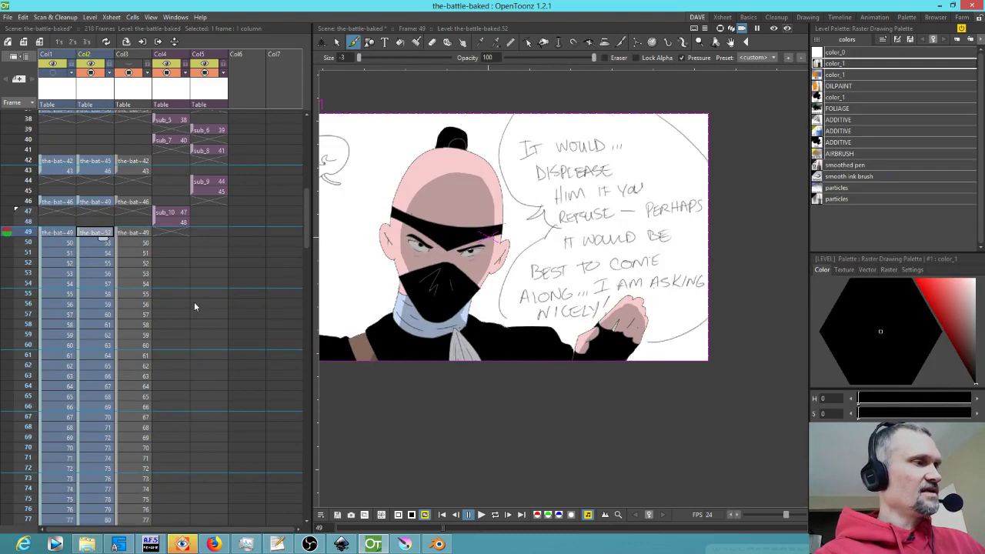
key(p)
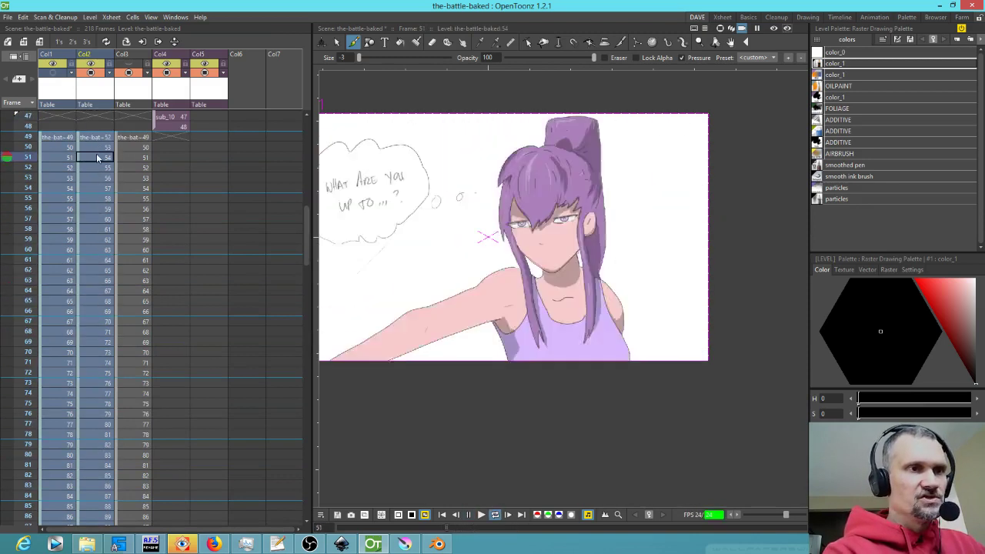
key(l)
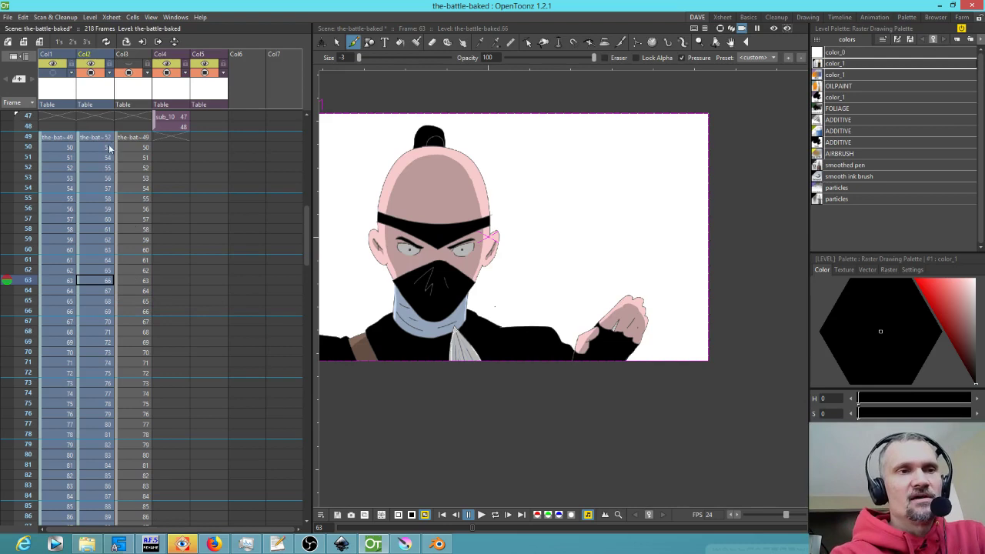
- Open the sub_10 sub-xsheet from frame 47, scrub to about frame 73 and show Col5's mouth drawings in the viewer
click(180, 120)
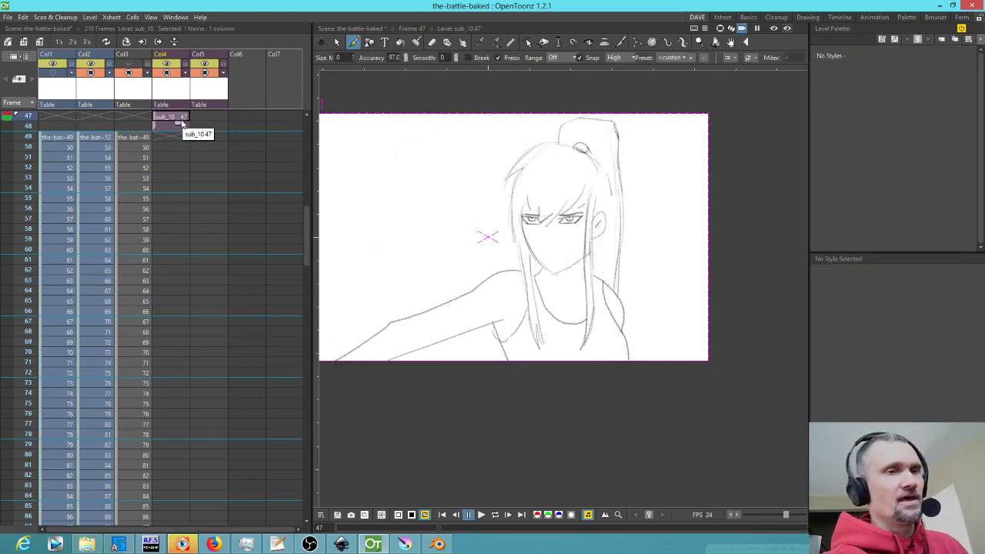
key(ctrl+z)
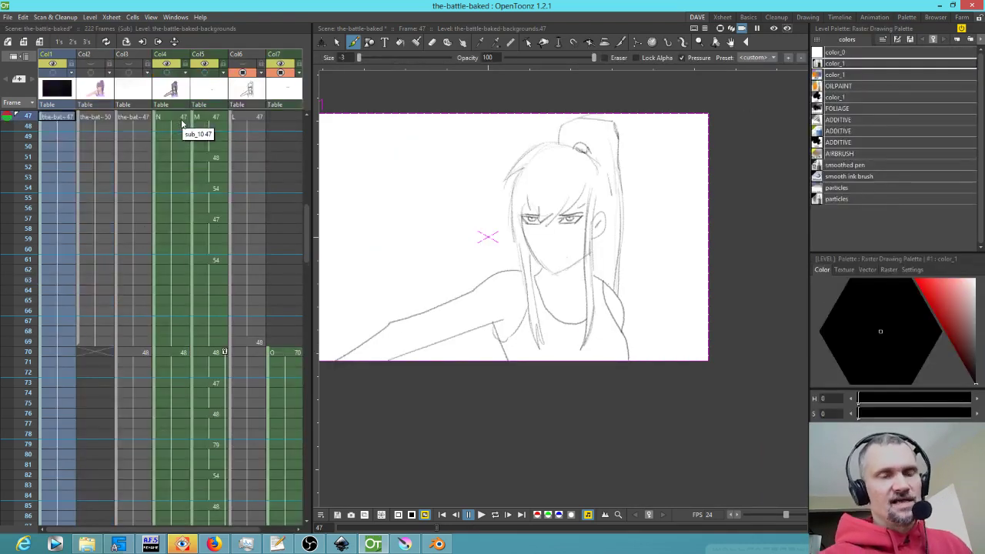
scroll(182, 123, down, 3)
drag(23, 239, 20, 301)
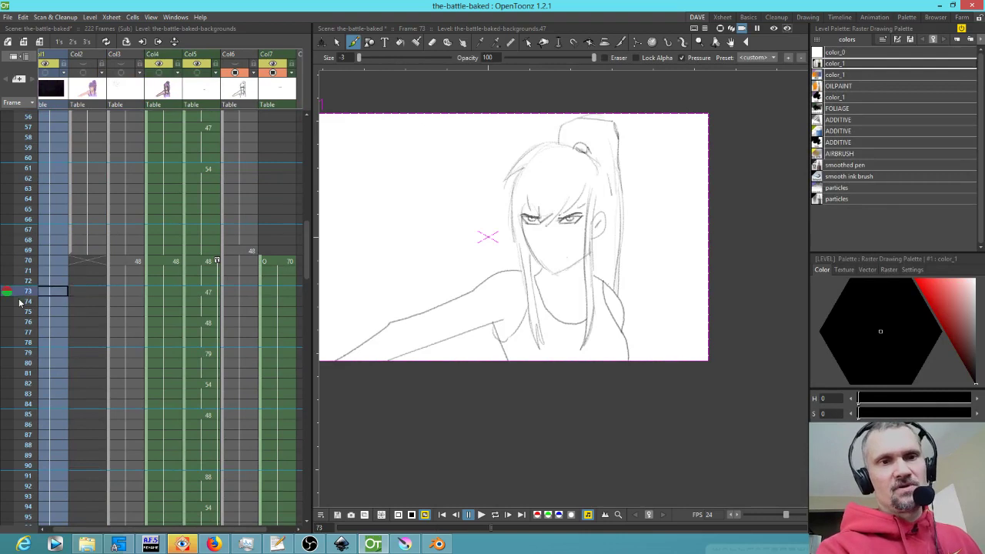
click(198, 74)
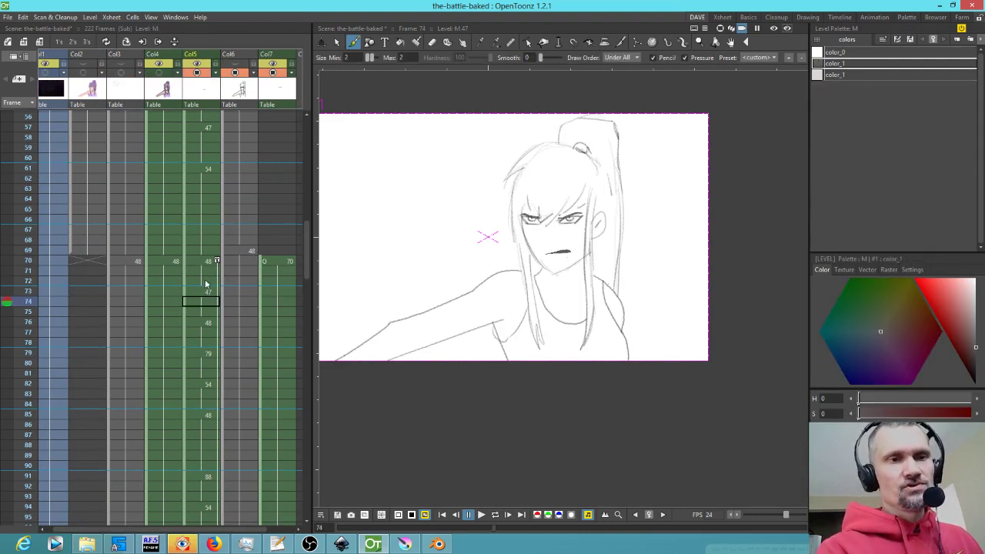
- Scrub back and forth between frames 70 and 100 to examine the timing of Col5's mouth drawings
mouse_move(28, 234)
mouse_down()
mouse_move(25, 455)
mouse_move(6, 270)
mouse_move(7, 486)
mouse_move(6, 281)
mouse_move(7, 393)
mouse_up()
scroll(240, 360, down, 4)
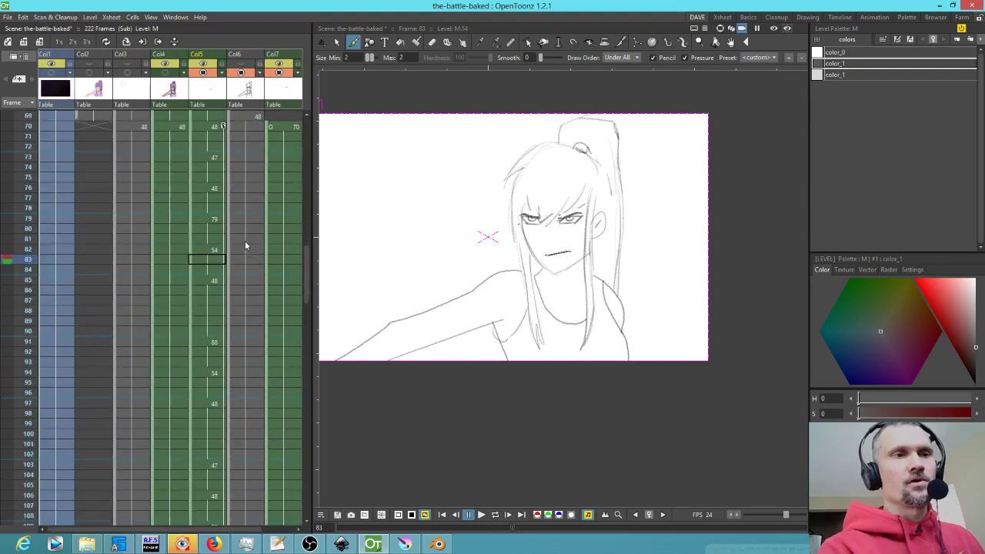
mouse_move(9, 202)
mouse_down()
mouse_move(15, 450)
mouse_move(16, 315)
mouse_up()
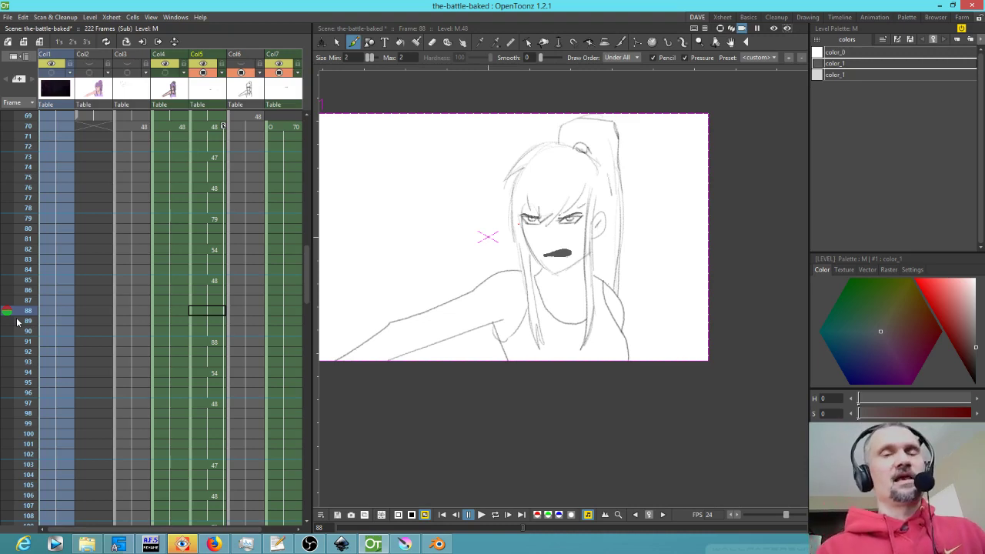
drag(28, 126, 11, 431)
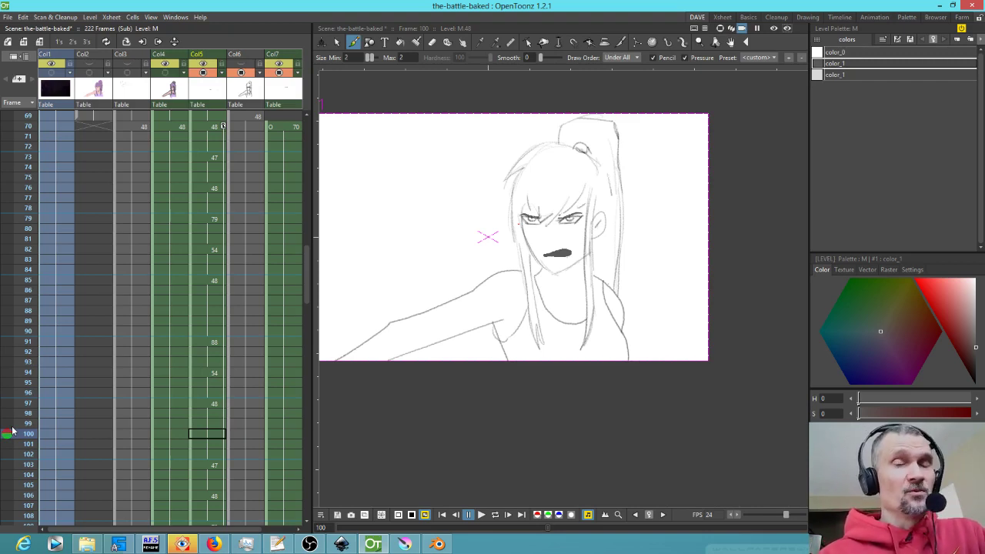
mouse_move(15, 137)
mouse_down()
mouse_move(14, 351)
mouse_move(8, 303)
mouse_up()
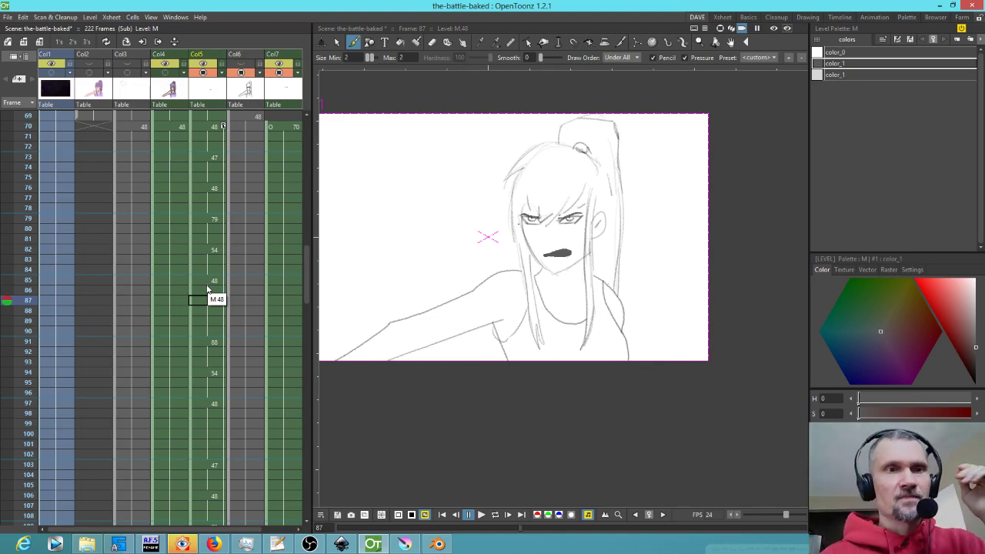
- Look over level M's mouth drawings in the Drawing room, return to the DAVE room and bring the whole camera frame into view
click(808, 17)
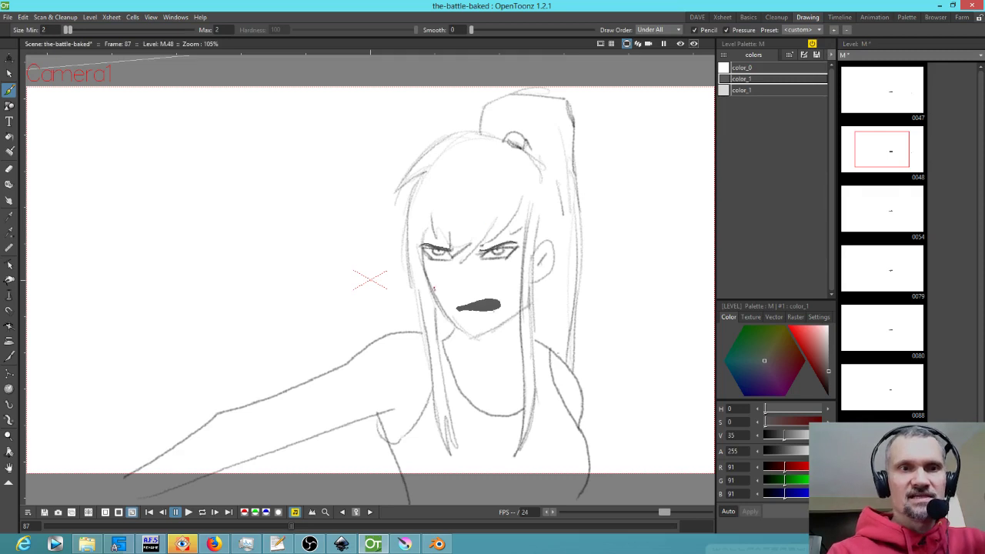
click(696, 18)
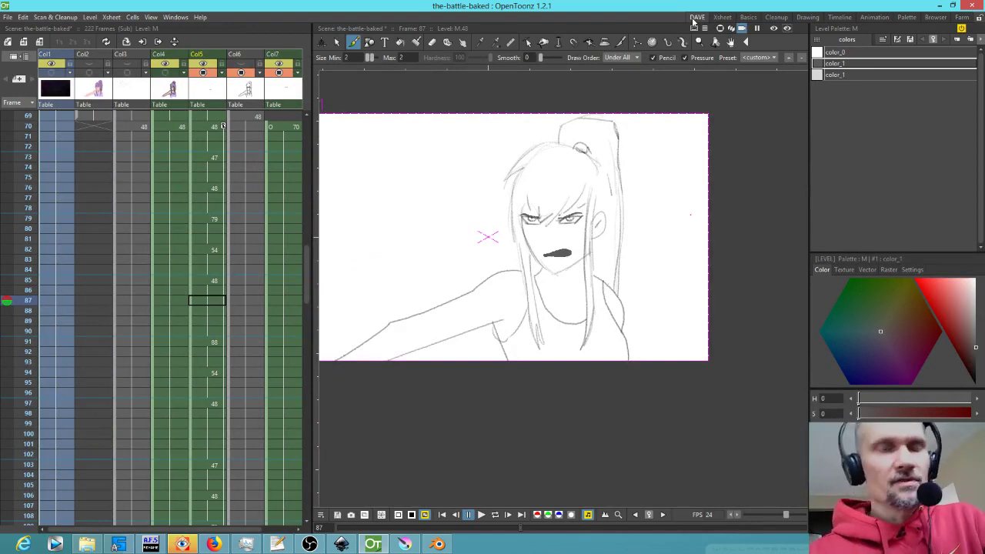
drag(517, 321, 569, 321)
- Scrub through the talking frames and examine Col5's reused mouth drawings, selecting the cell at frame 85
drag(26, 132, 24, 261)
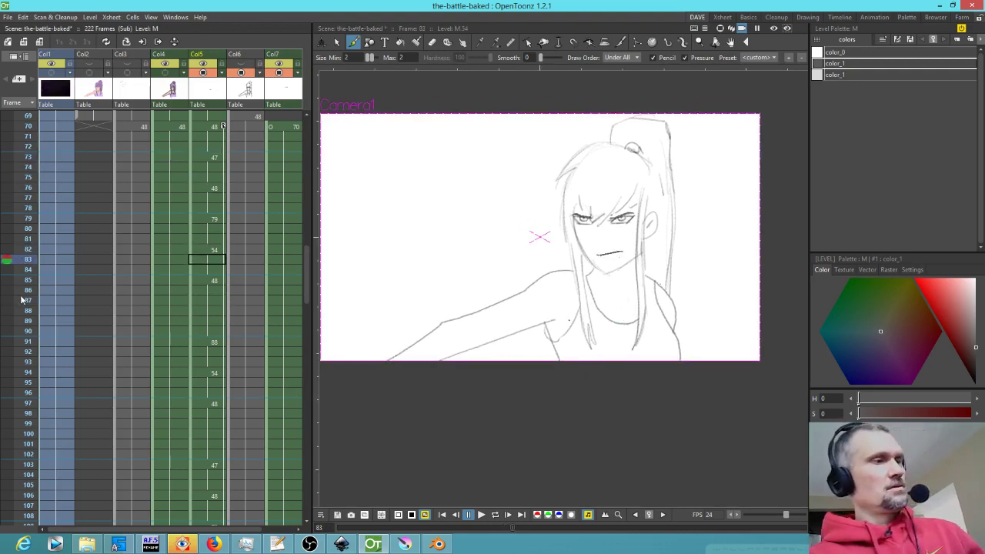
key(l)
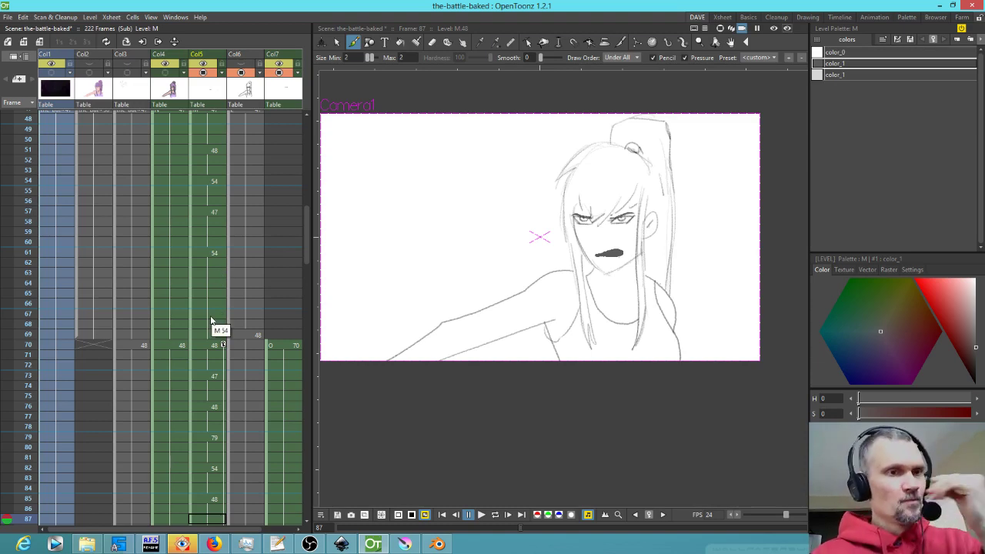
scroll(231, 293, down, 5)
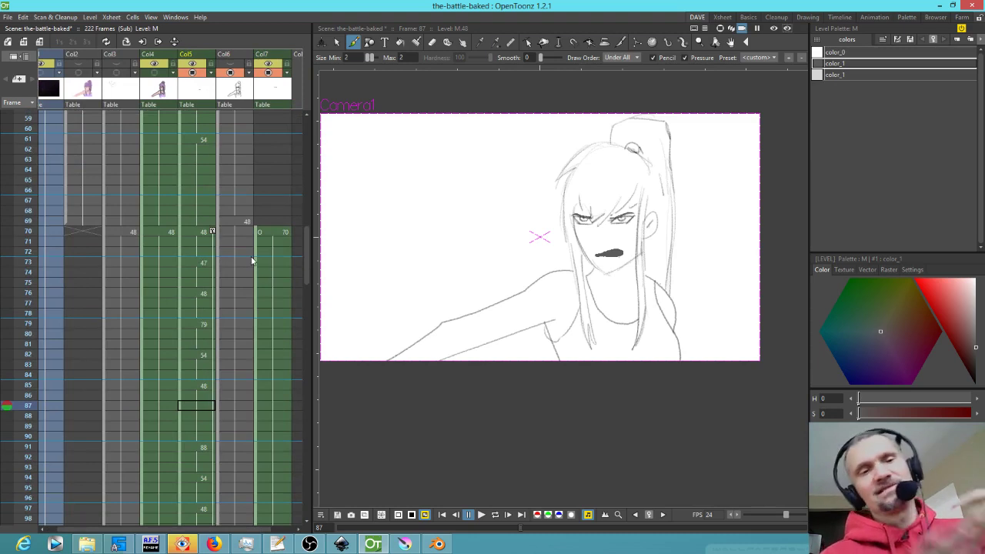
scroll(252, 261, down, 5)
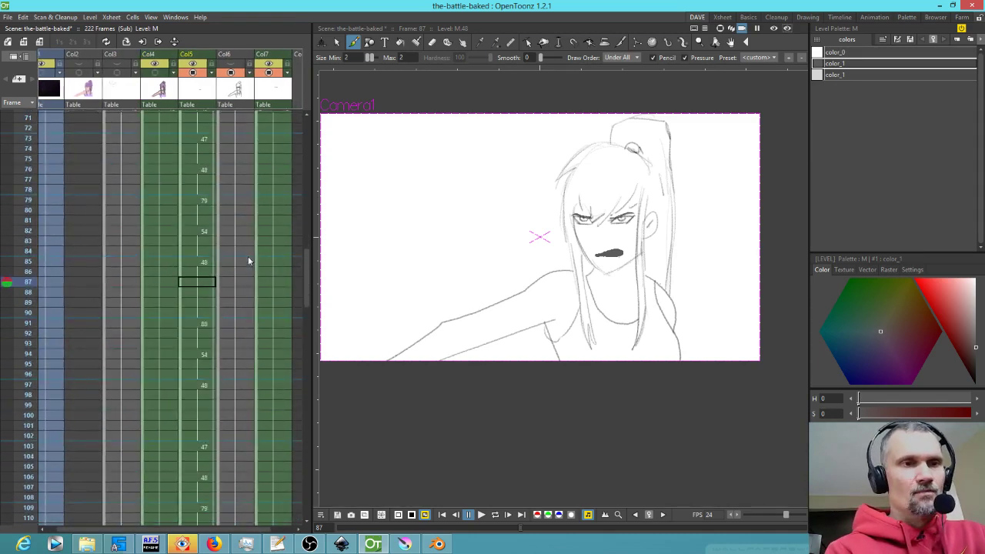
click(205, 262)
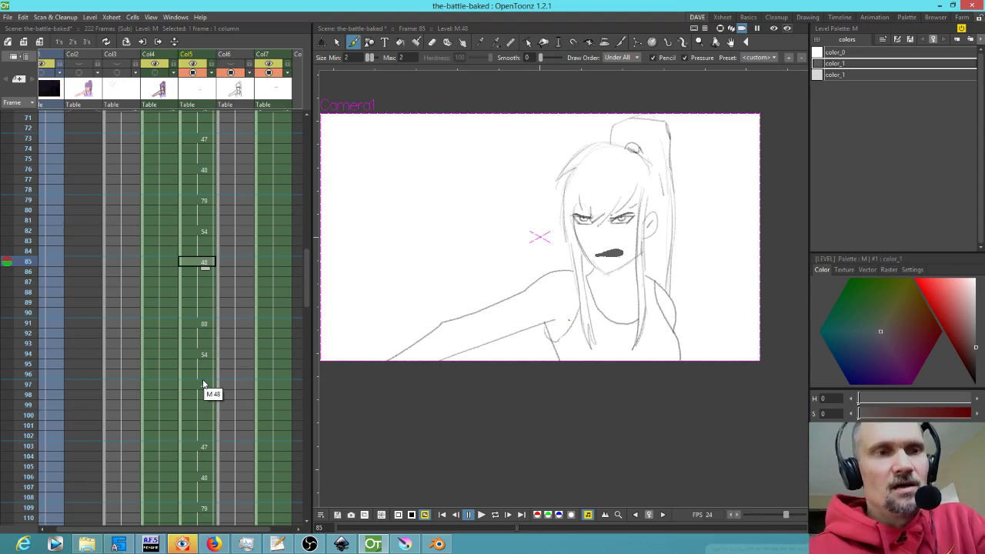
- Play the rough talking animation from frame 47 and stop it at frame 87
scroll(250, 342, up, 6)
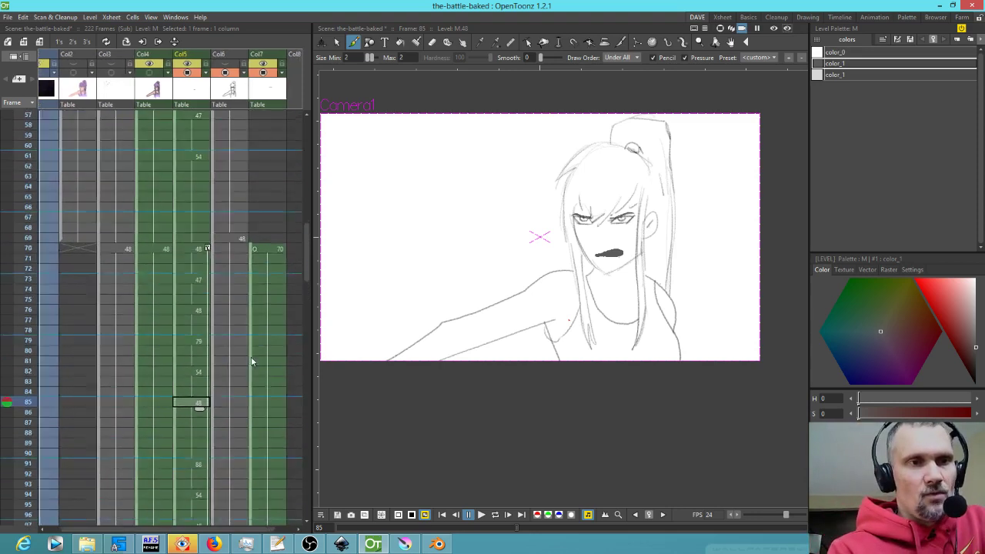
scroll(245, 360, up, 5)
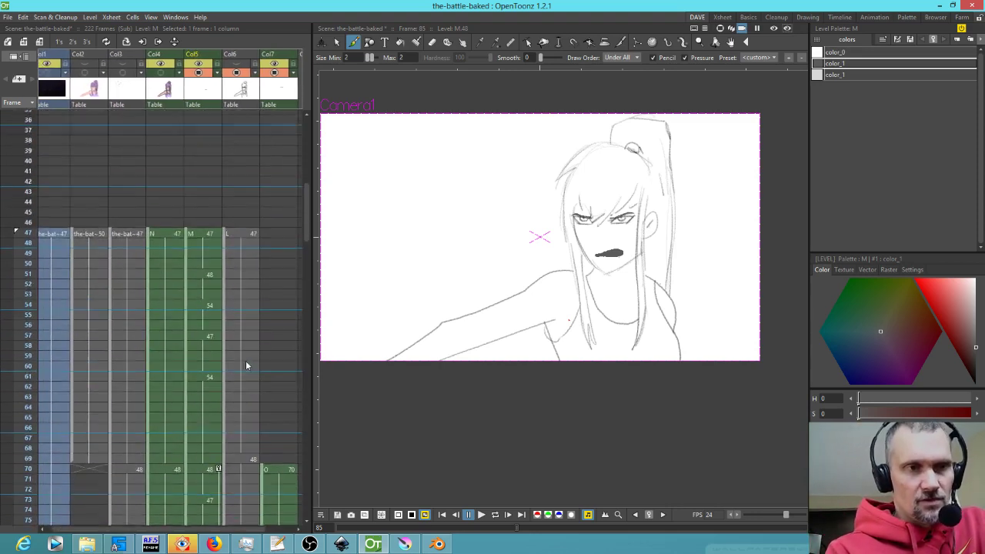
click(28, 236)
key(p)
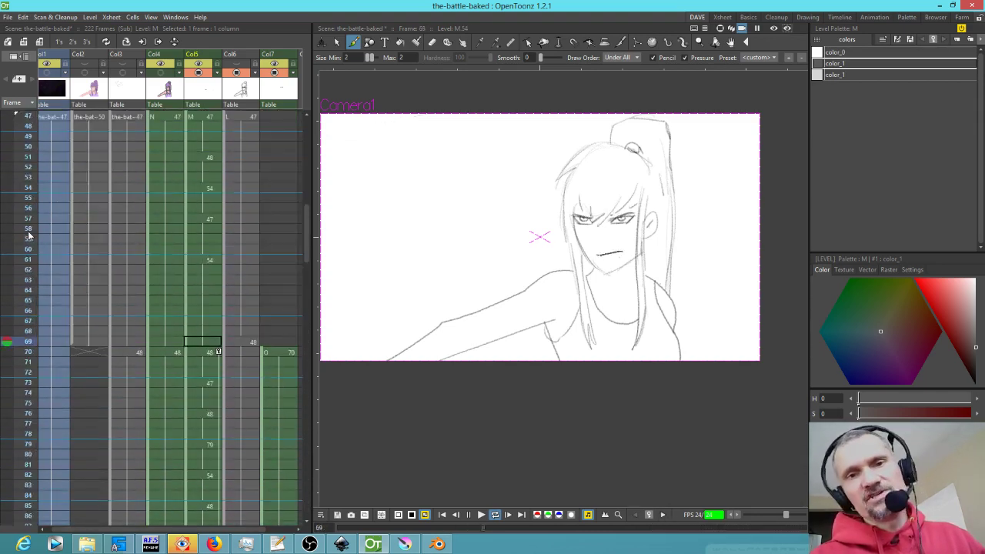
key(p)
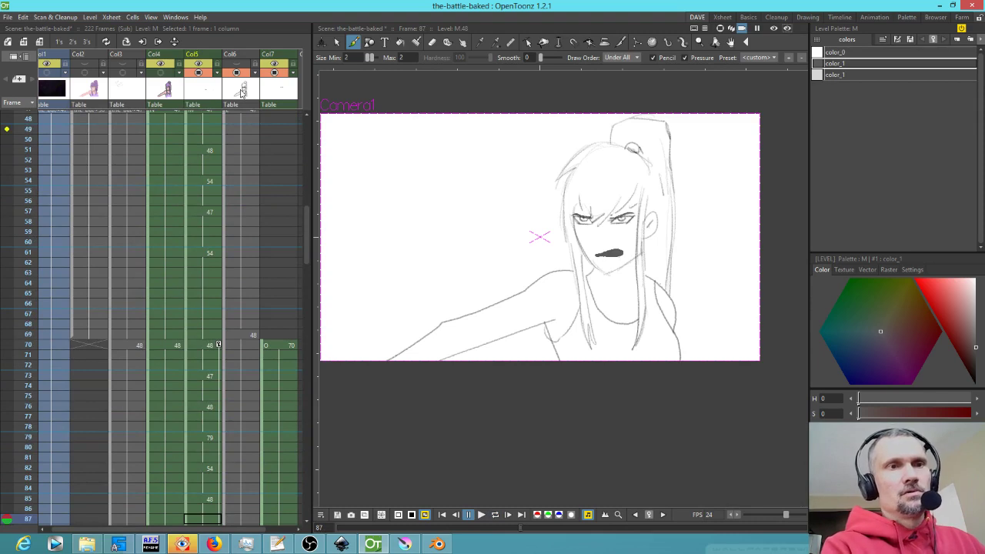
- Hide Col6's rough sketch, show Col4's coloured character and play the shot, stopping at frame 220
click(237, 73)
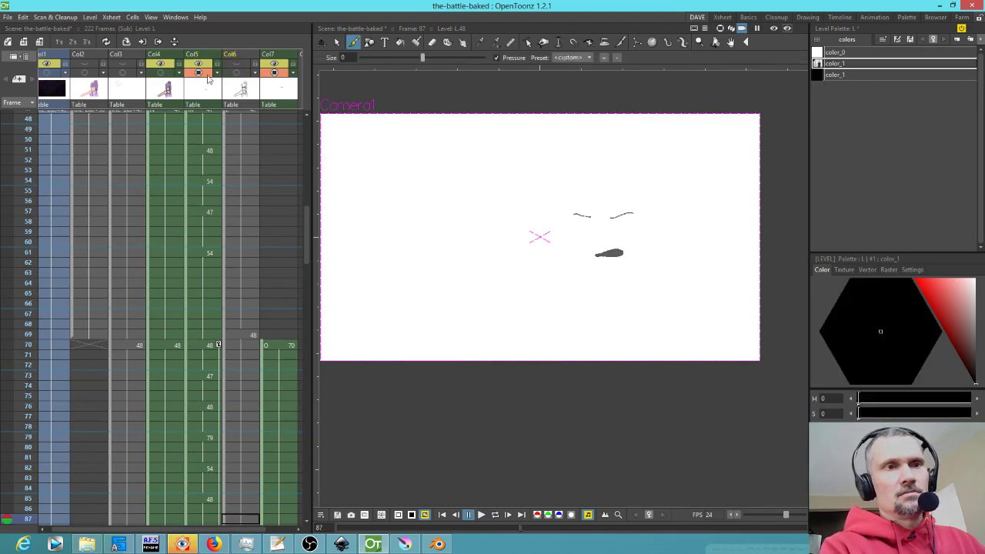
click(161, 72)
key(p)
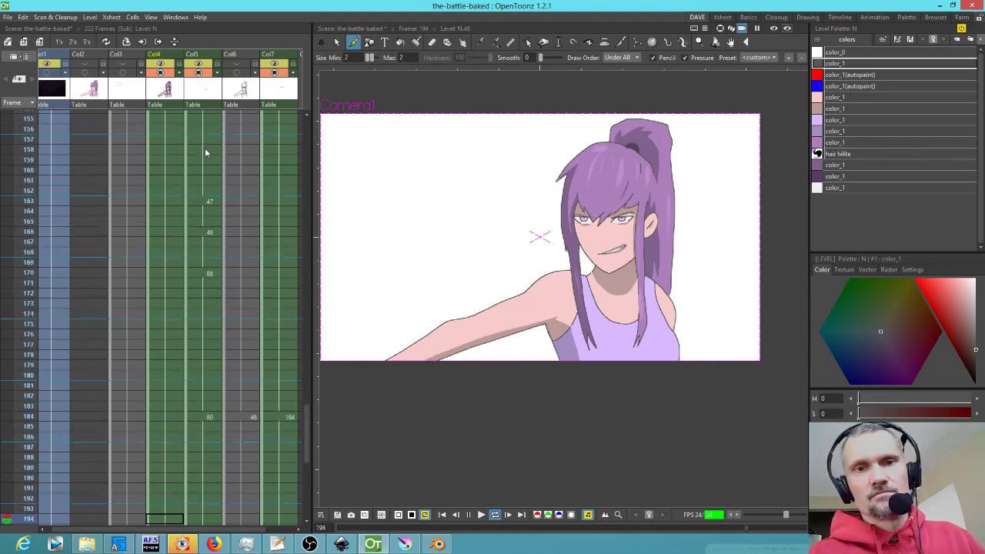
key(p)
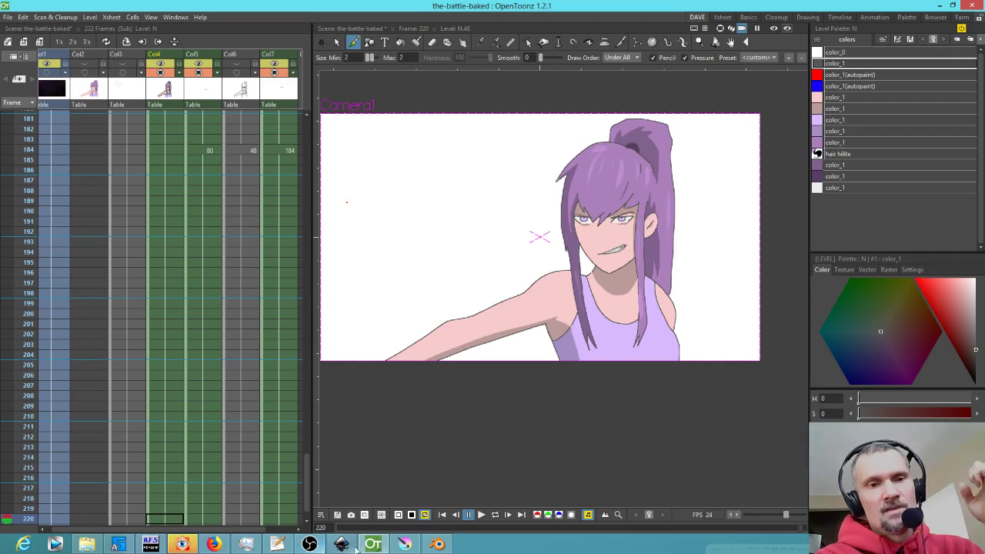
- Switch to Krita, view the dragon.kra painting and close the program without saving the document
click(405, 544)
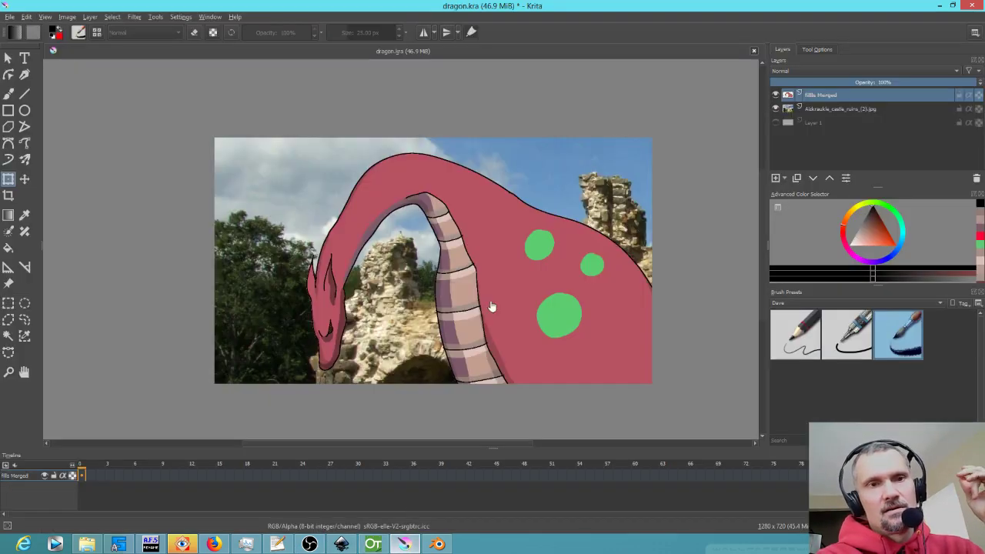
scroll(556, 228, up, 4)
scroll(556, 228, down, 6)
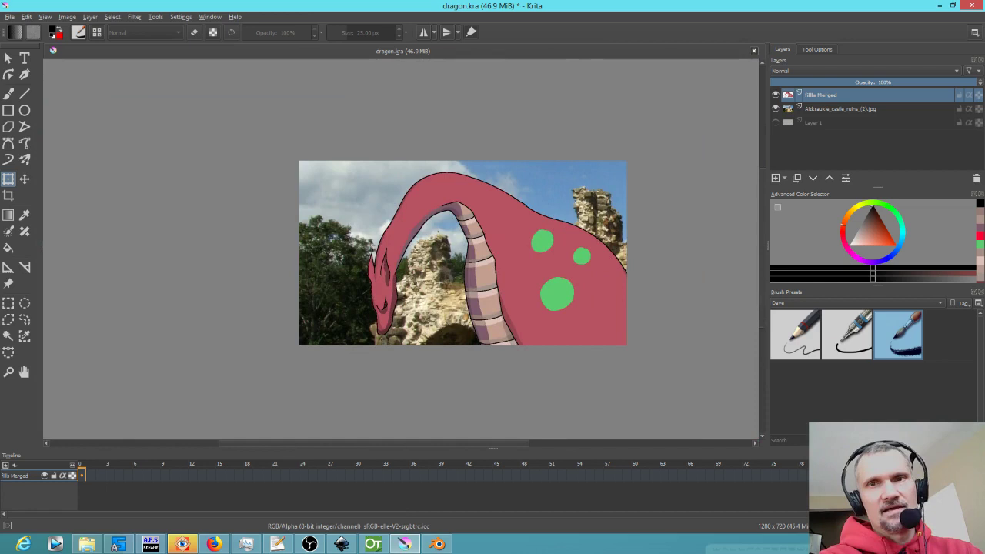
click(972, 5)
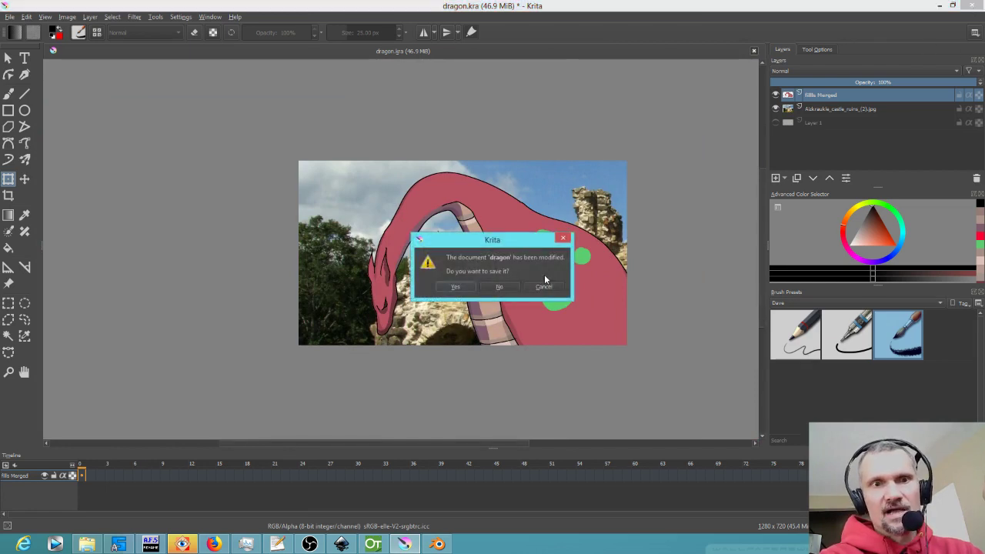
click(497, 287)
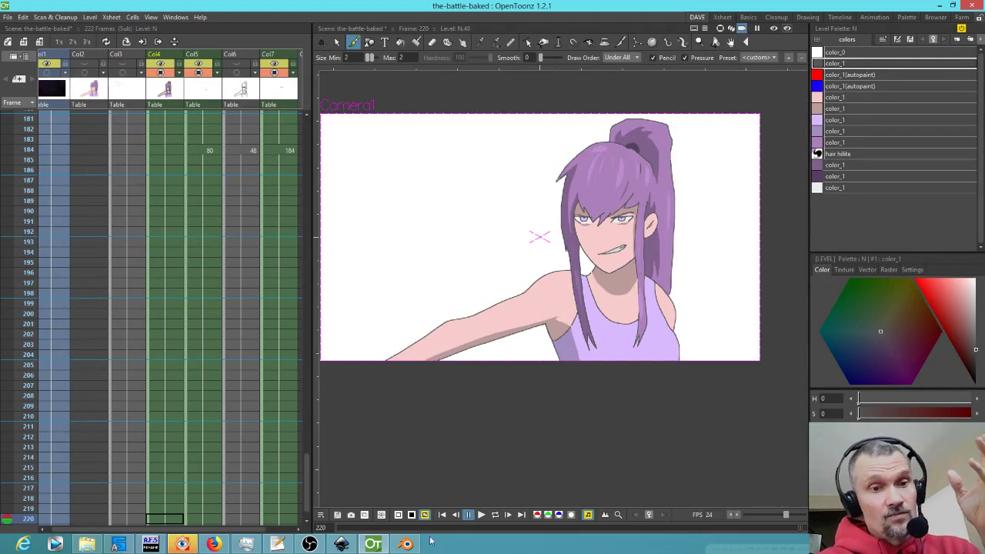
- Switch to Blender, scrub the video edit to 02:42+03 and examine the purple-haired character's finished shot up close
click(406, 544)
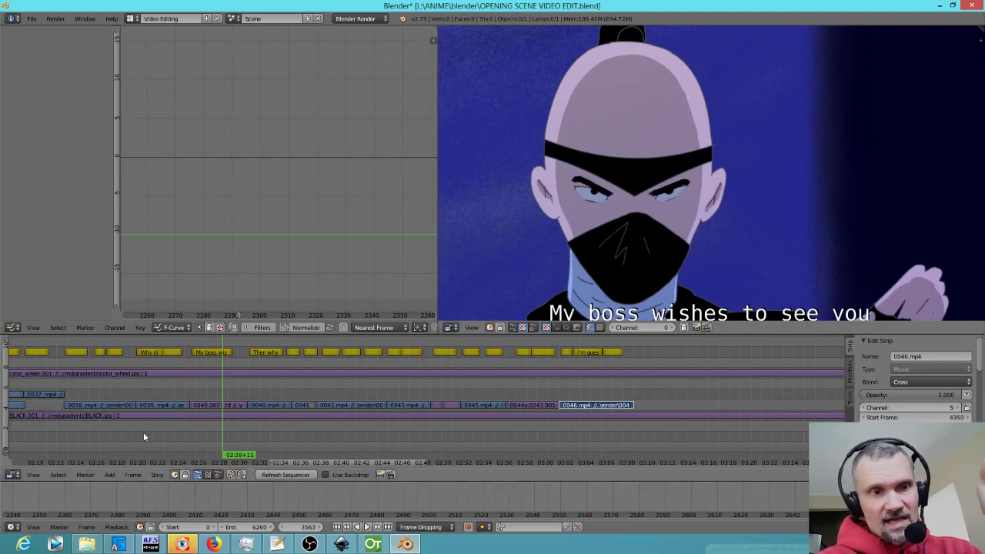
drag(144, 387, 362, 415)
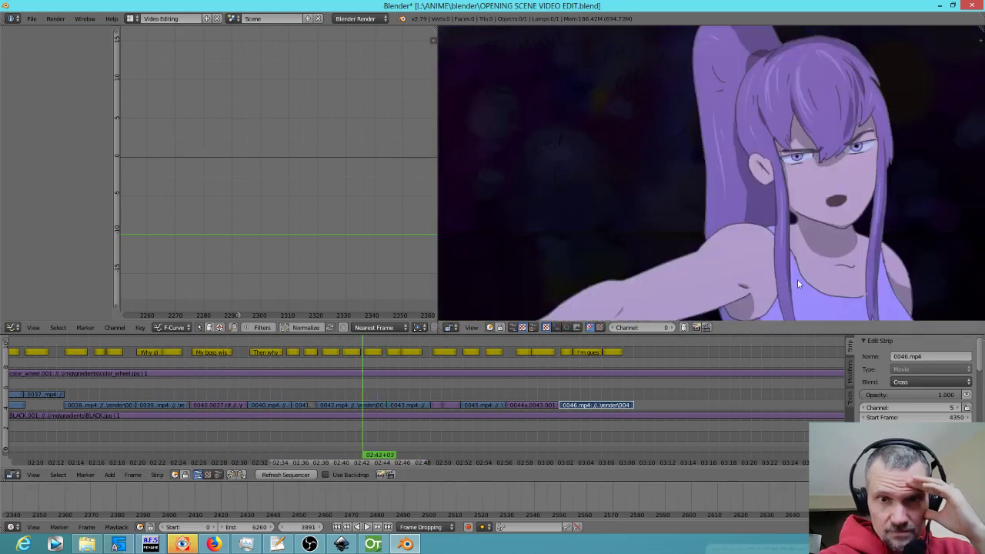
scroll(745, 250, up, 6)
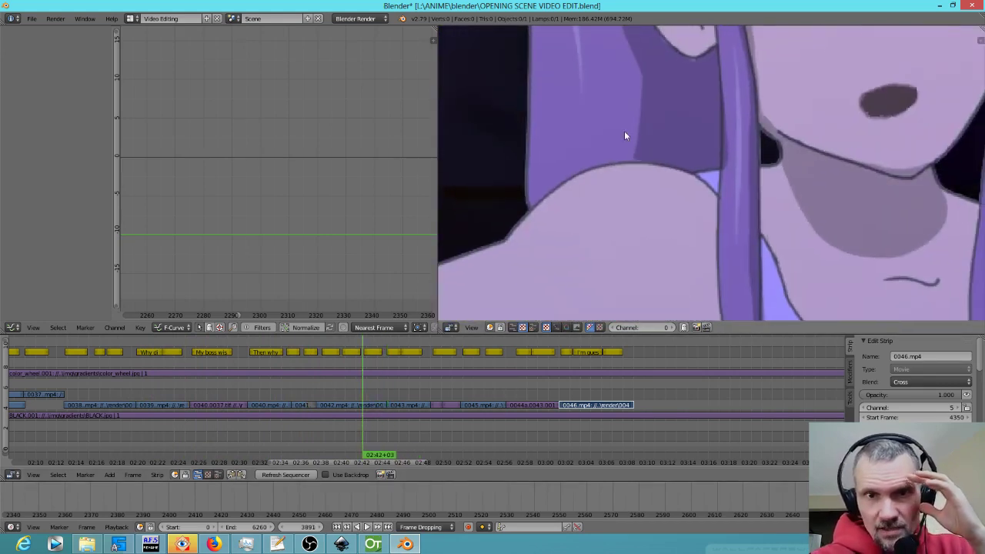
- Go to 03:04+02 in the 0046.mp4 strip and inspect the character's mouth, arm and shading in the preview
click(587, 382)
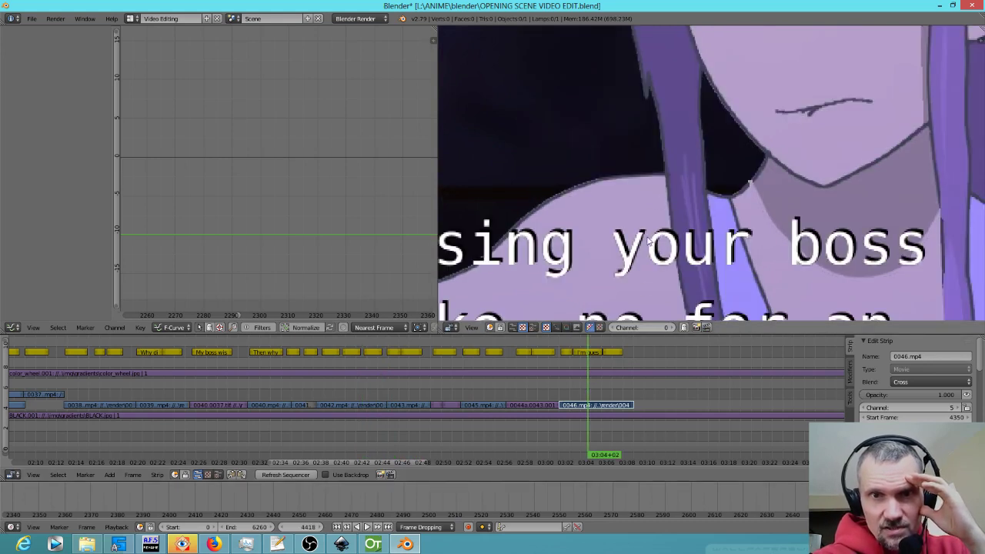
scroll(647, 235, up, 2)
scroll(554, 202, down, 3)
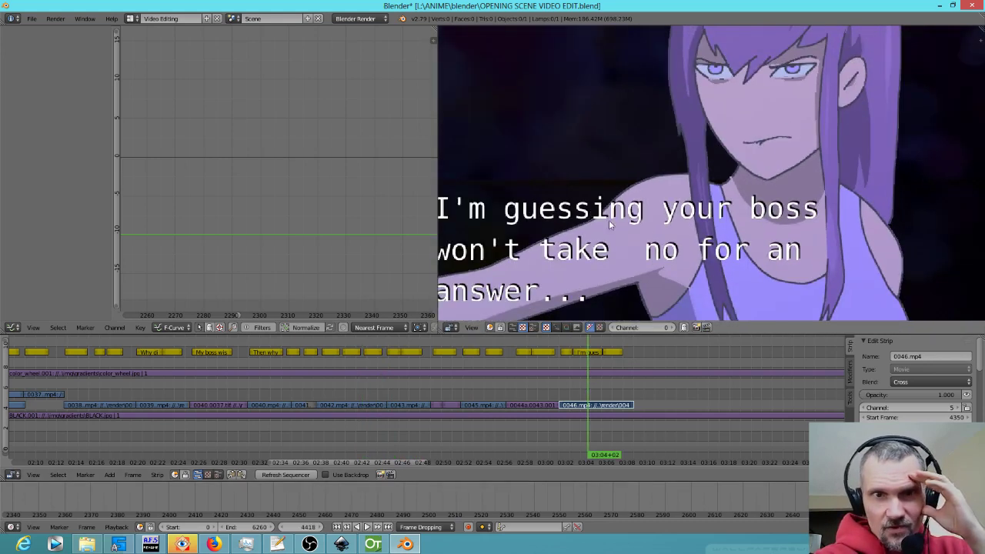
scroll(616, 201, down, 1)
scroll(659, 197, up, 1)
scroll(657, 185, up, 2)
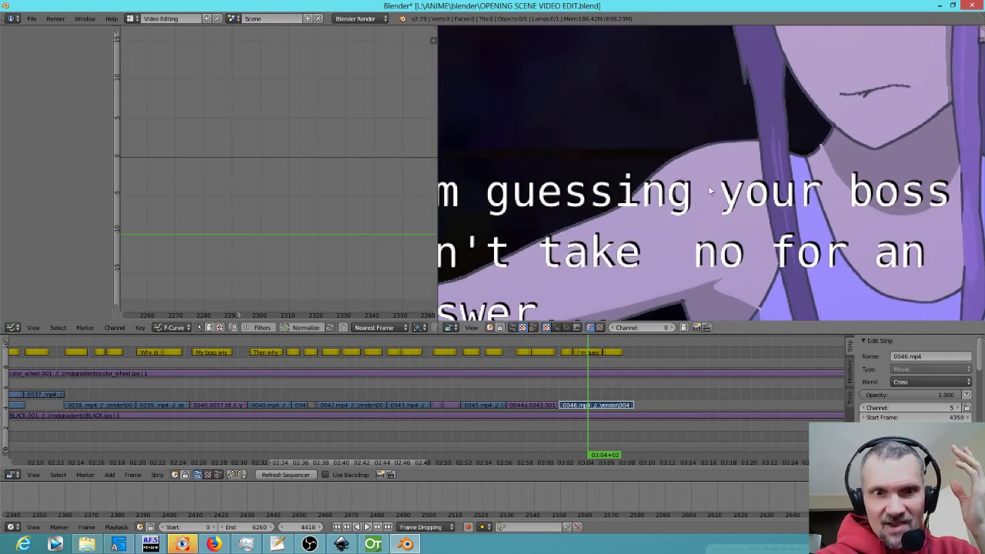
- Scrub the video edit to 03:06+00 and back to 03:04+08, viewing the 0046.mp4 shot's whole frame
drag(338, 384, 608, 395)
scroll(642, 146, down, 5)
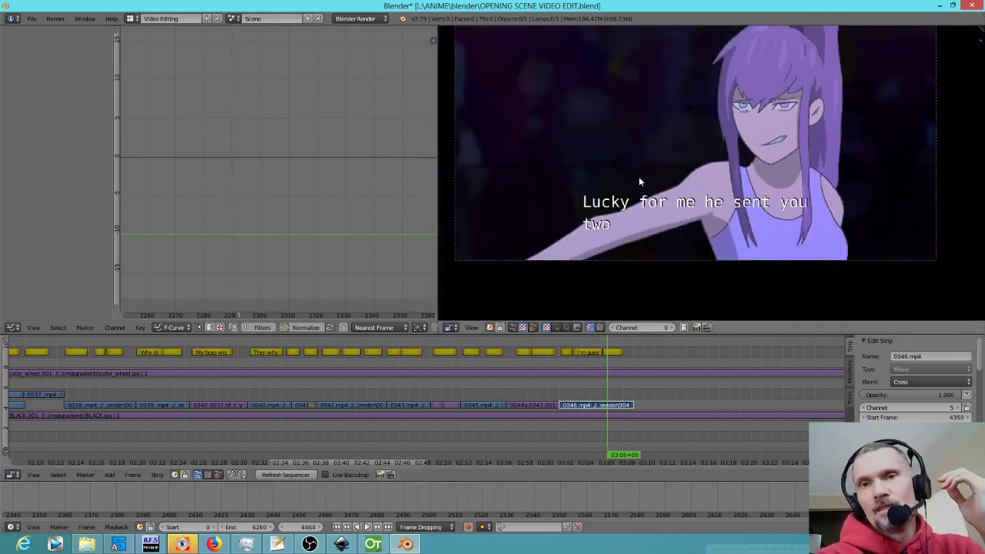
drag(625, 210, 636, 234)
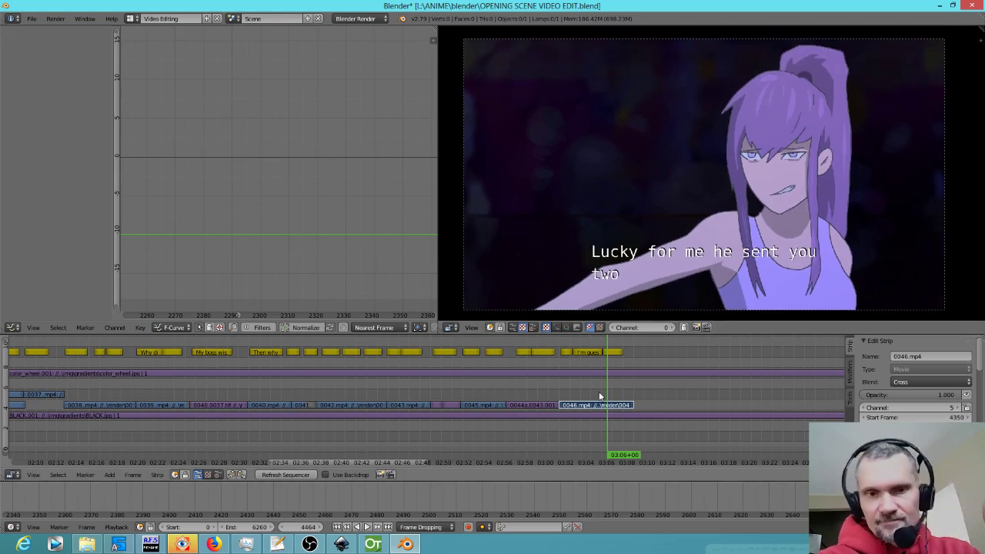
mouse_move(596, 397)
mouse_down()
mouse_move(567, 398)
mouse_move(619, 402)
mouse_move(586, 401)
mouse_up()
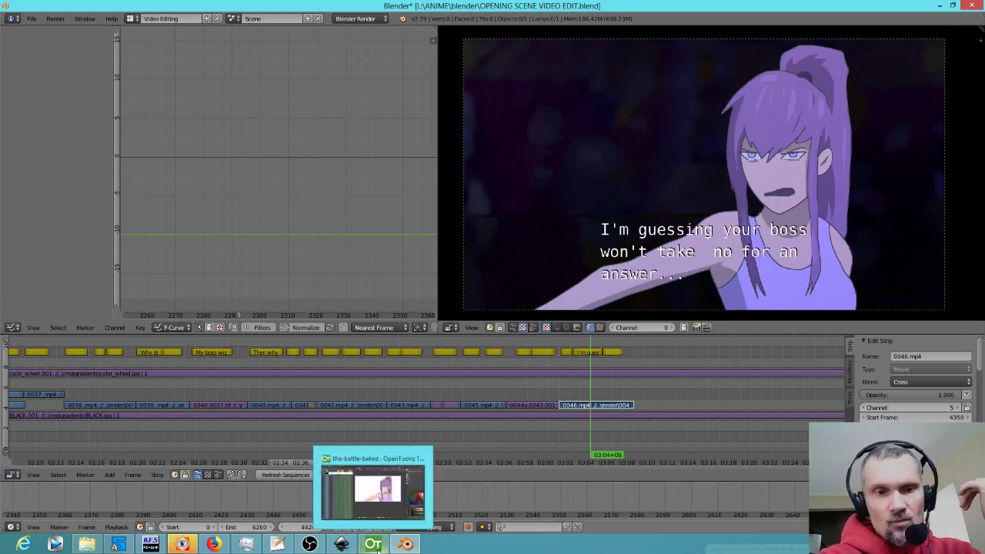
- Switch to OpenToonz, hide Col4's coloured character and show Col6's rough sketch at frame 220 to examine the linework
click(377, 548)
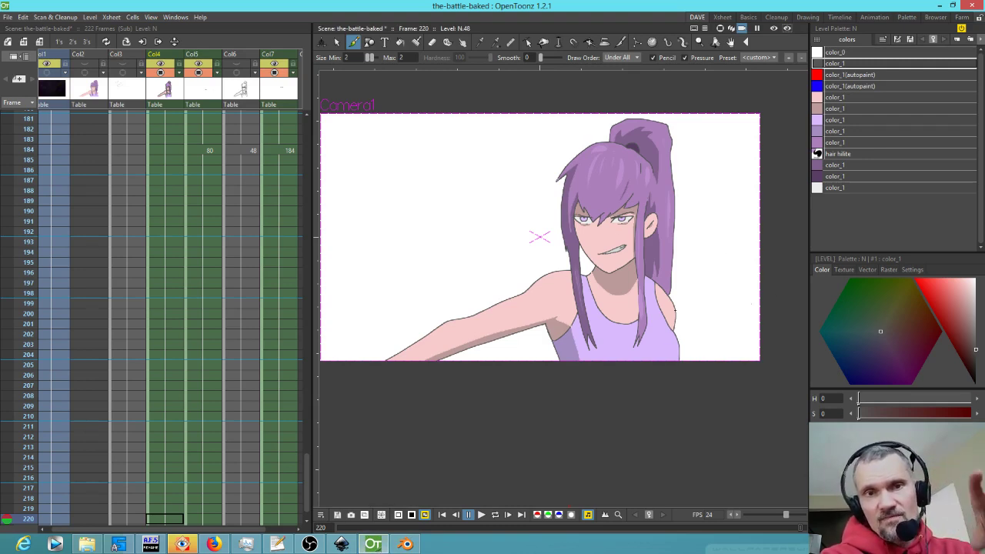
click(160, 73)
click(237, 73)
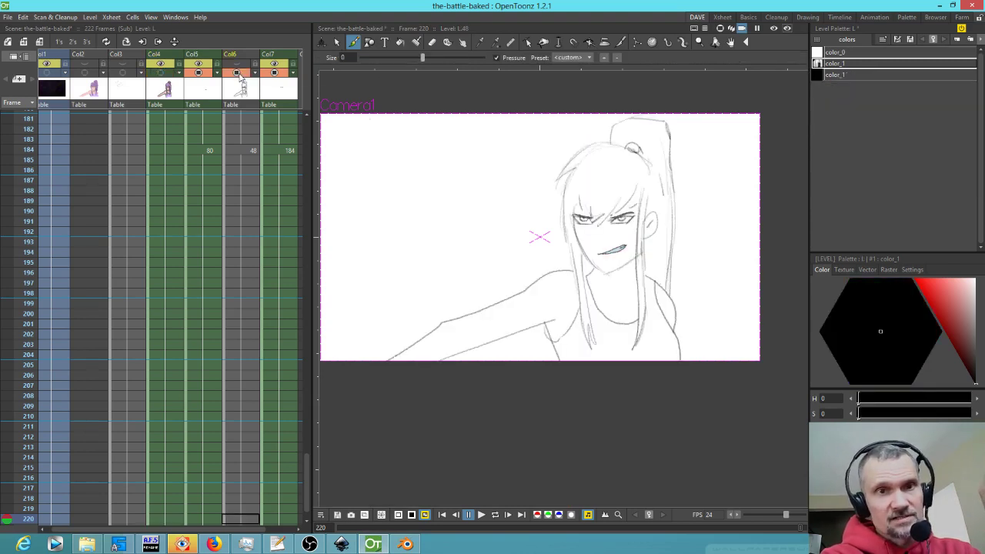
scroll(613, 238, up, 2)
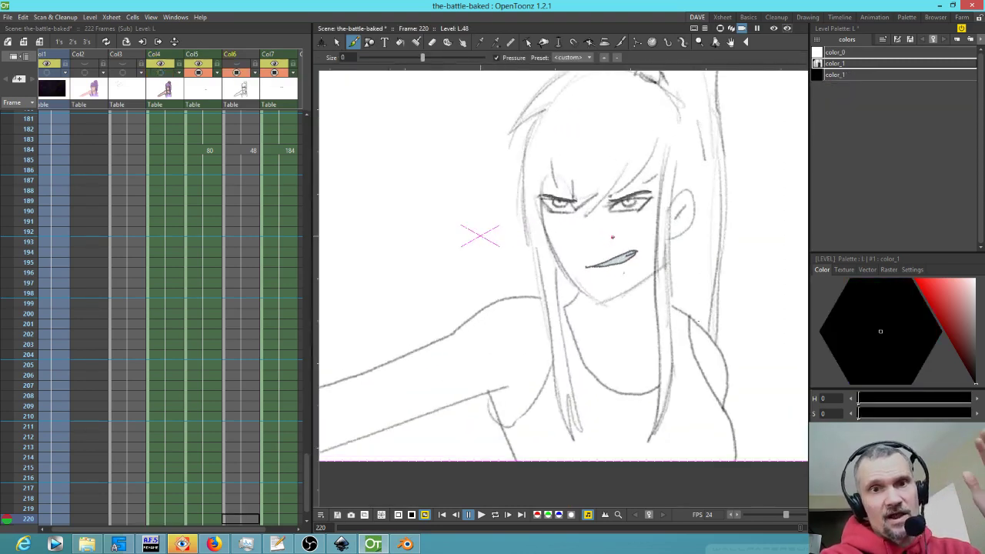
scroll(613, 237, down, 2)
- Show Col4's coloured character again and hide Col6's rough sketch
click(161, 73)
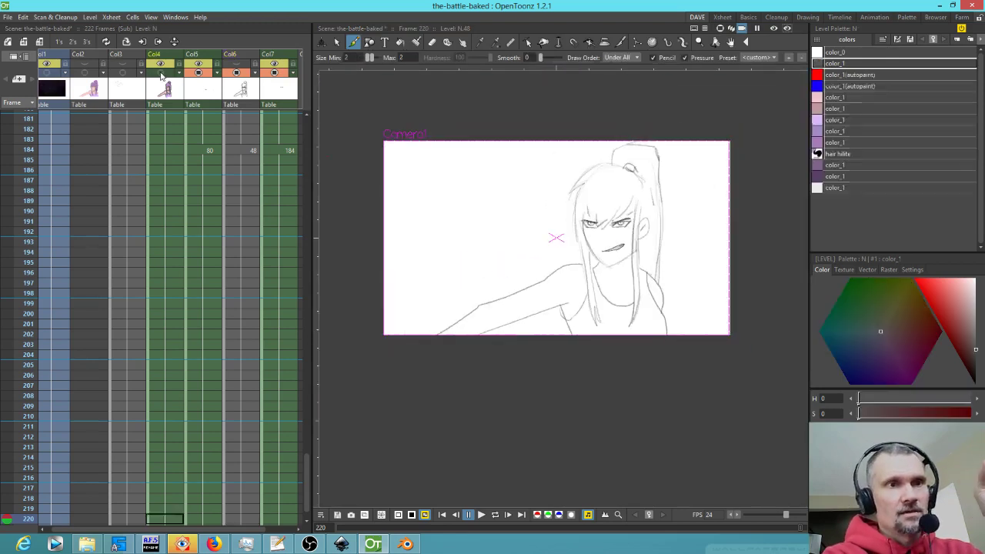
click(160, 73)
click(238, 77)
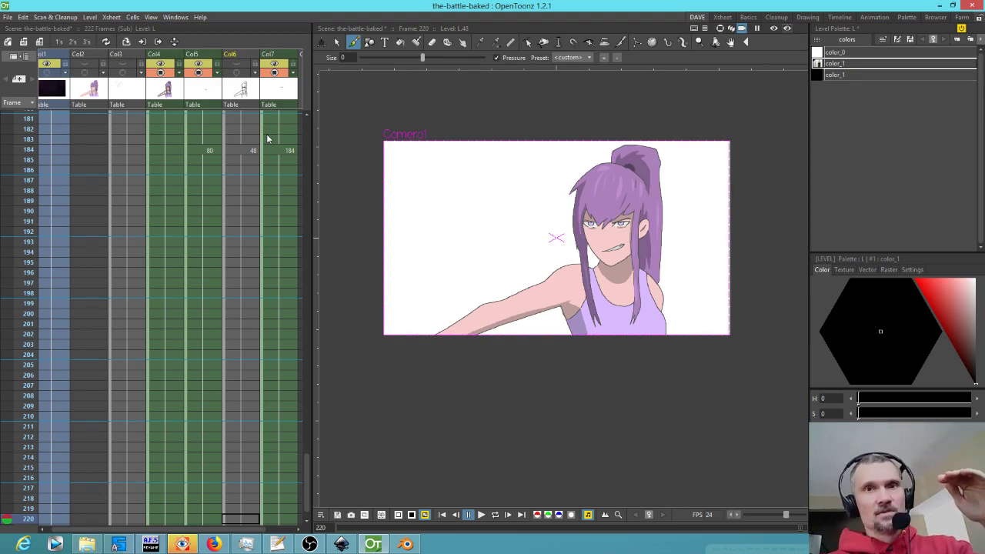
- Select Col4 and go to frame 70, where its drawing begins
click(166, 96)
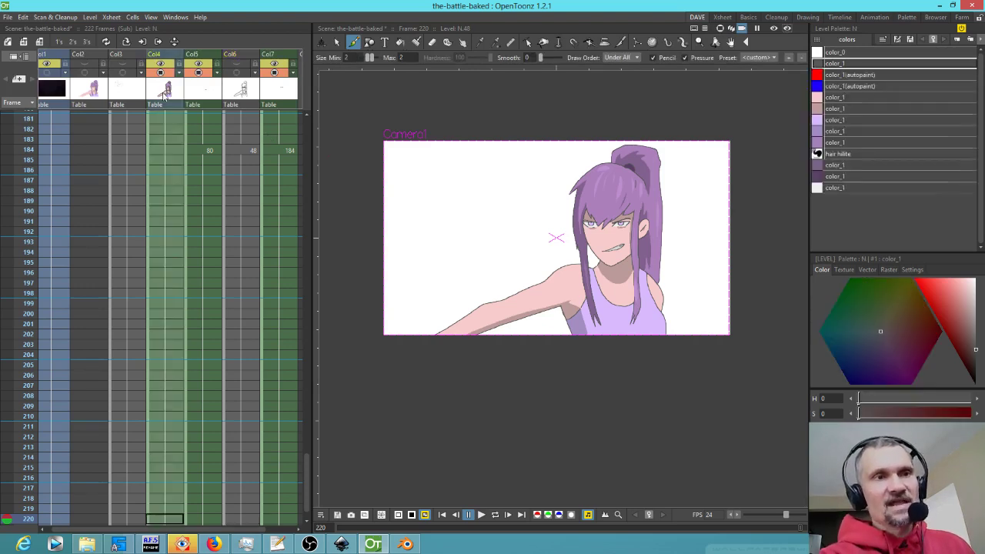
scroll(182, 134, up, 5)
scroll(172, 144, up, 14)
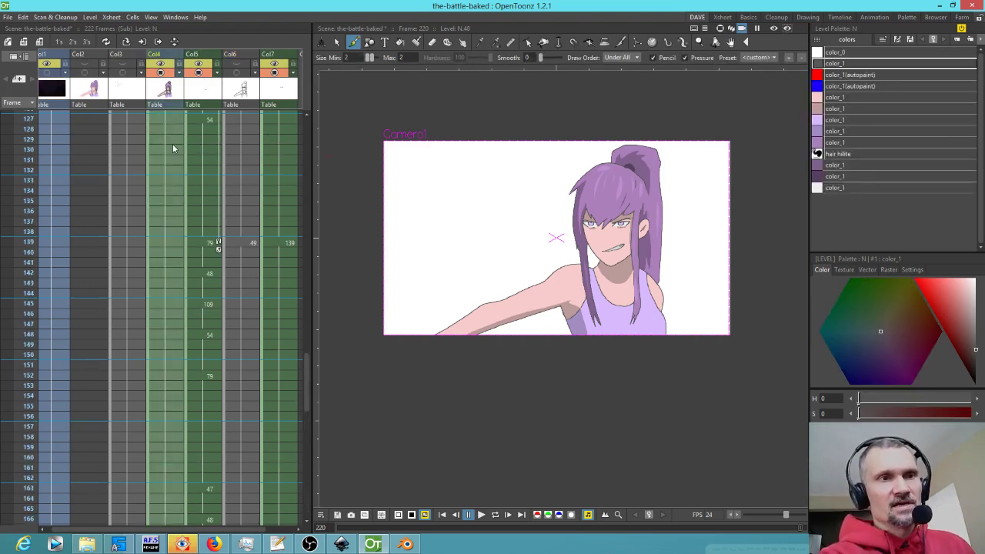
scroll(183, 157, up, 2)
click(172, 275)
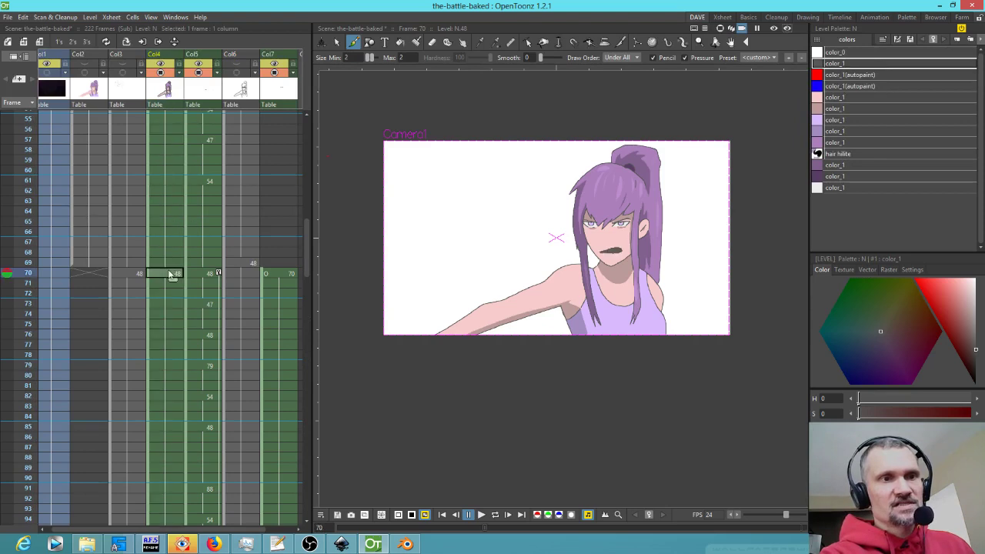
- Fill the white background around the character with light purple from frame 70 to 130 of Col4, using Frame Range
click(839, 122)
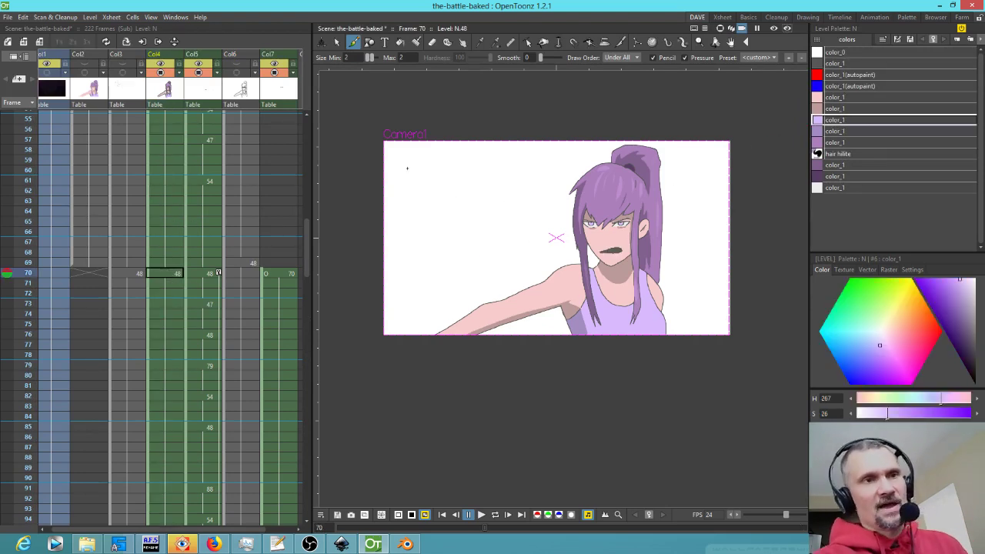
key(f)
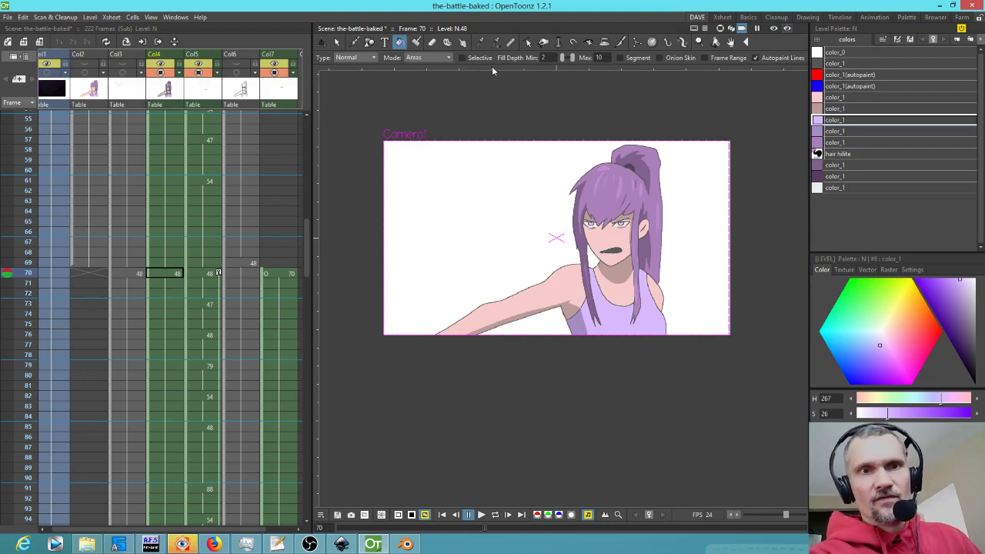
click(715, 62)
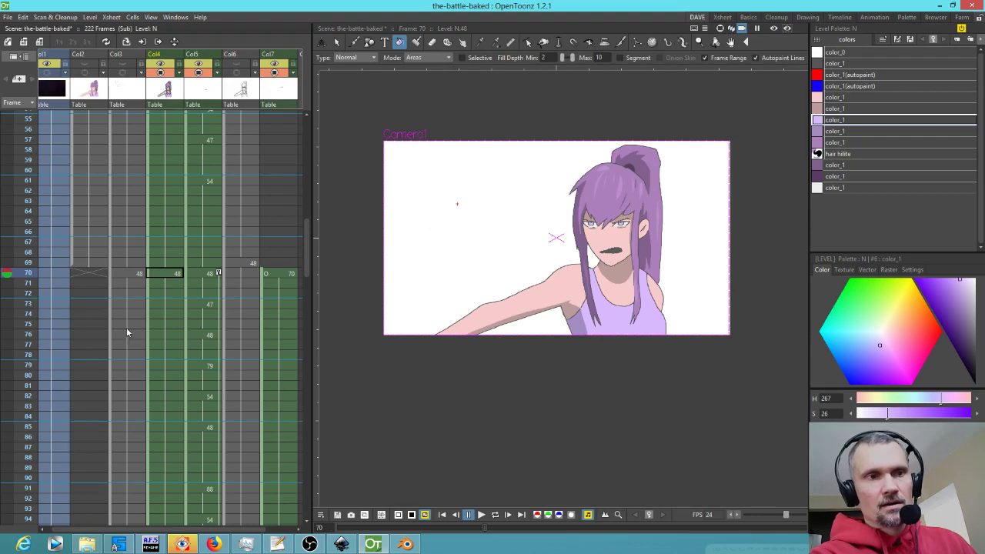
scroll(158, 328, down, 15)
scroll(172, 338, up, 15)
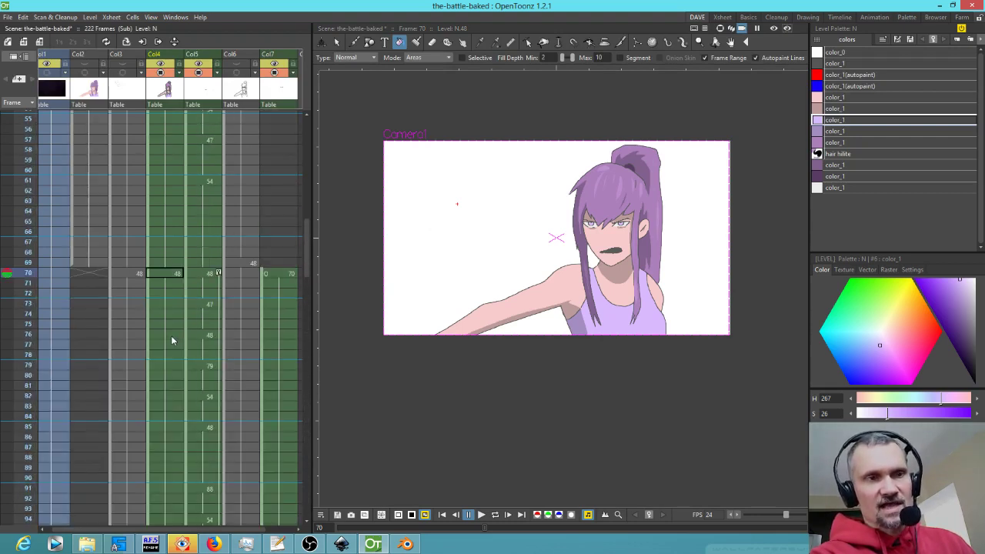
scroll(191, 431, down, 5)
click(175, 398)
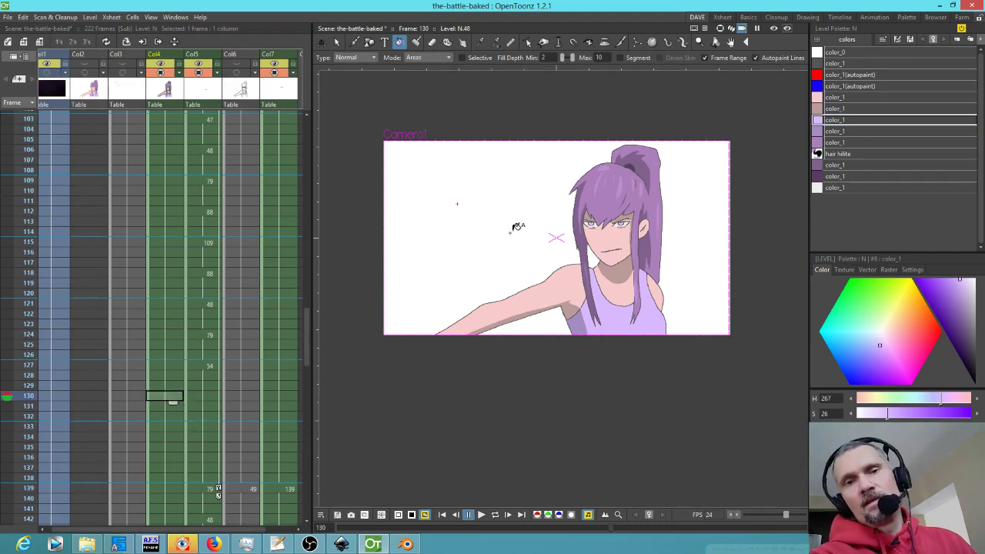
click(471, 224)
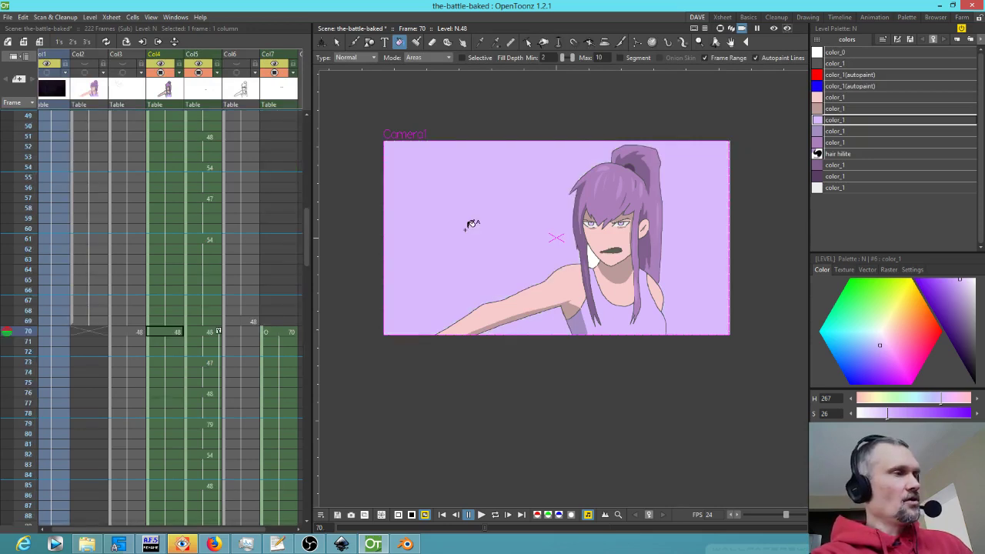
- Undo the frame-range fill and turn off the Fill tool's Frame Range option
key(ctrl+z)
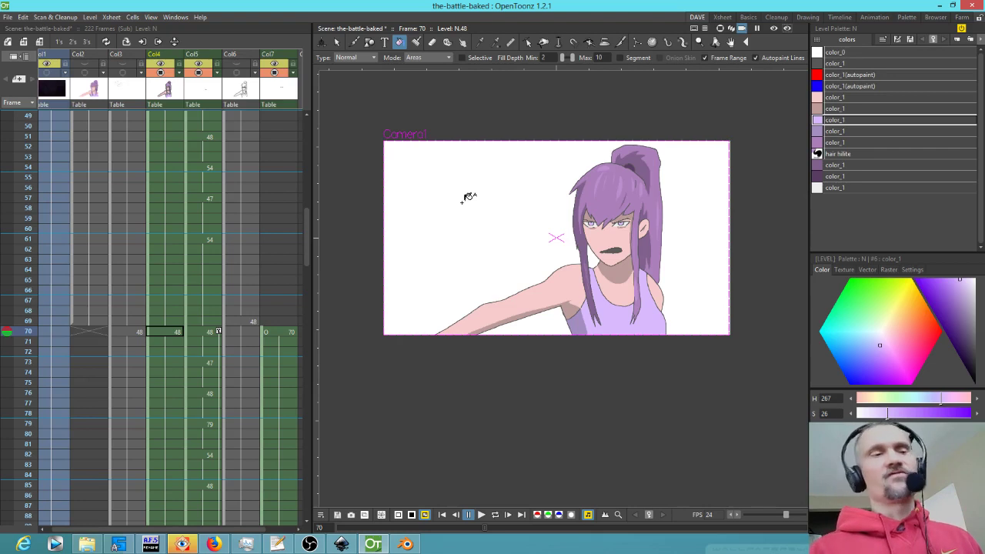
click(705, 60)
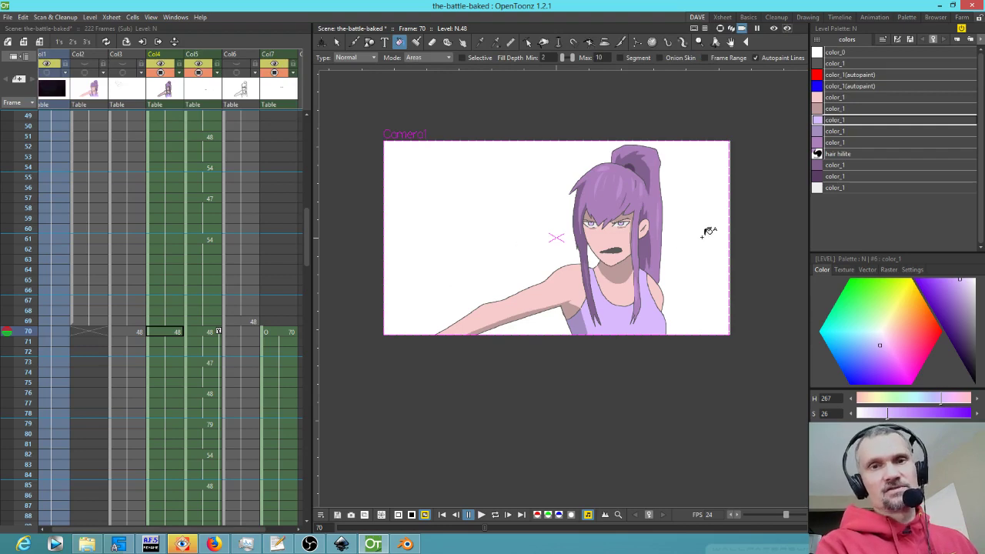
- Activate the Brush tool with Pressure turned off and Pencil mode left on
scroll(662, 190, up, 3)
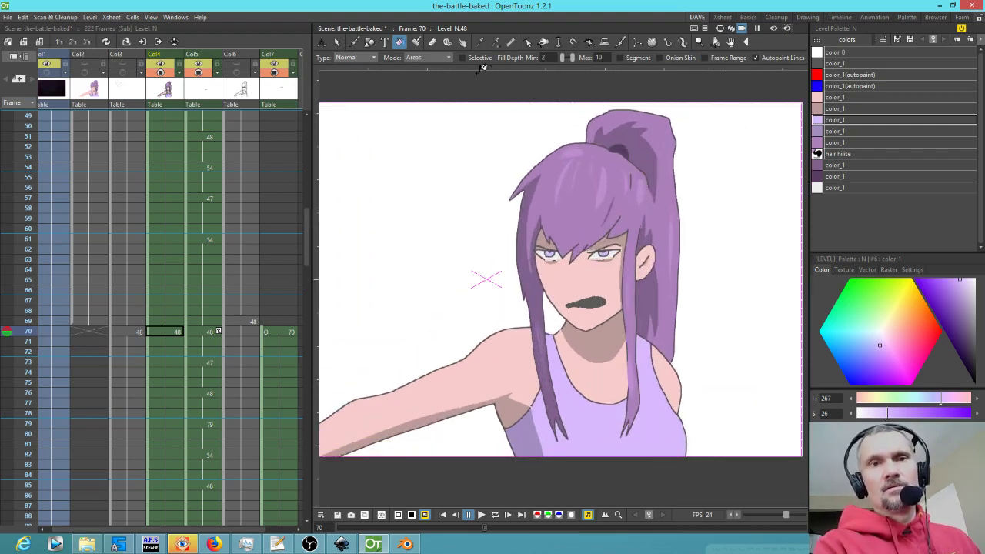
key(b)
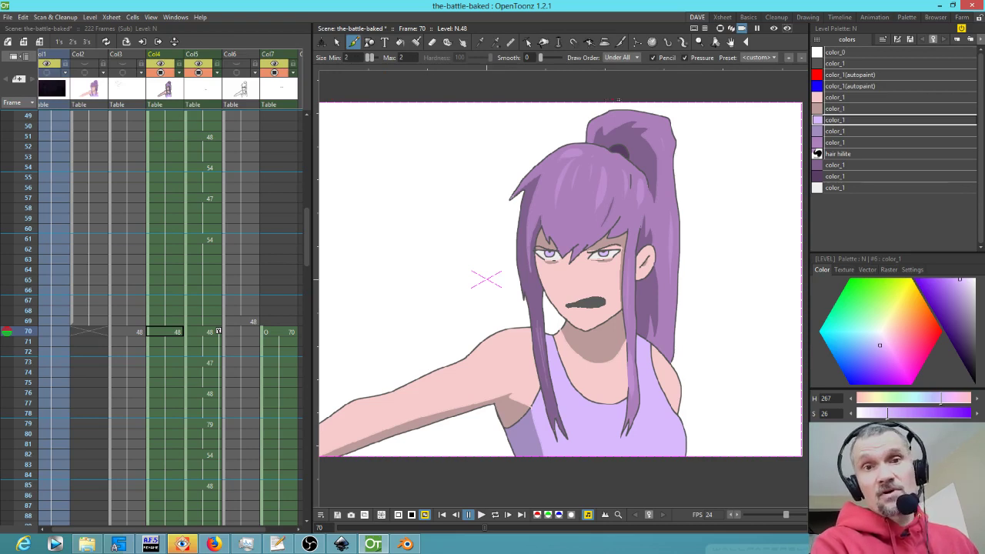
click(685, 58)
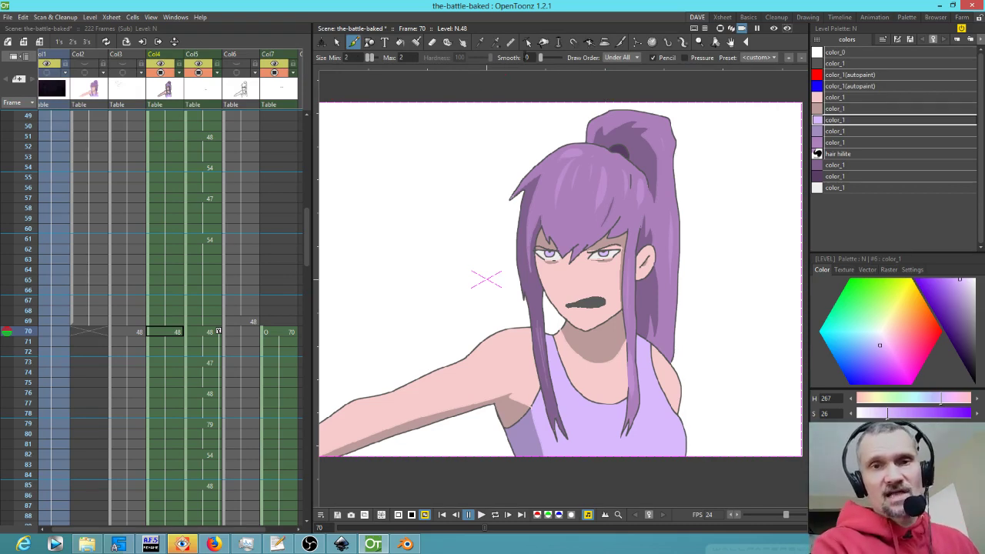
click(654, 58)
click(654, 58)
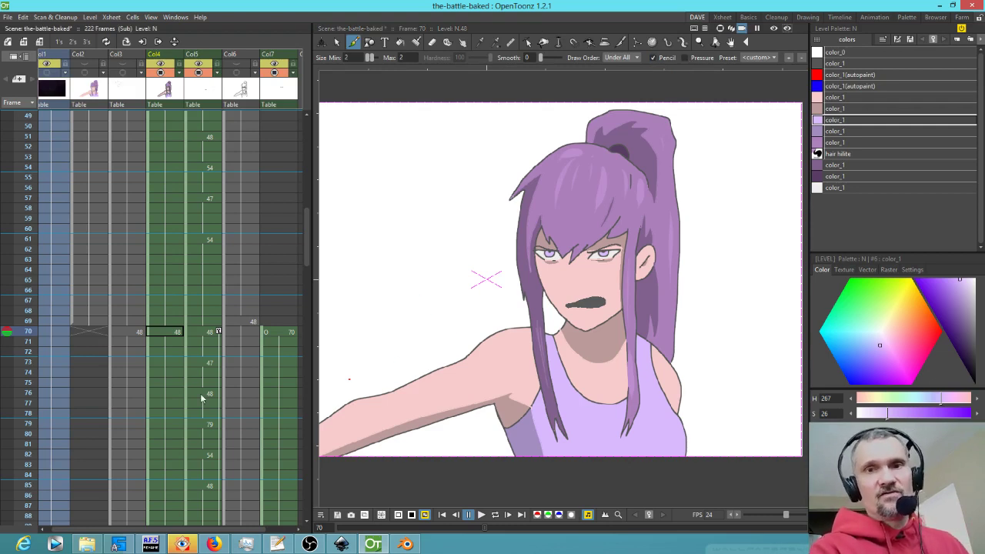
- Draw two crossing curves that enclose a loop in the blank area beside the character, using the dark outline colour
click(853, 65)
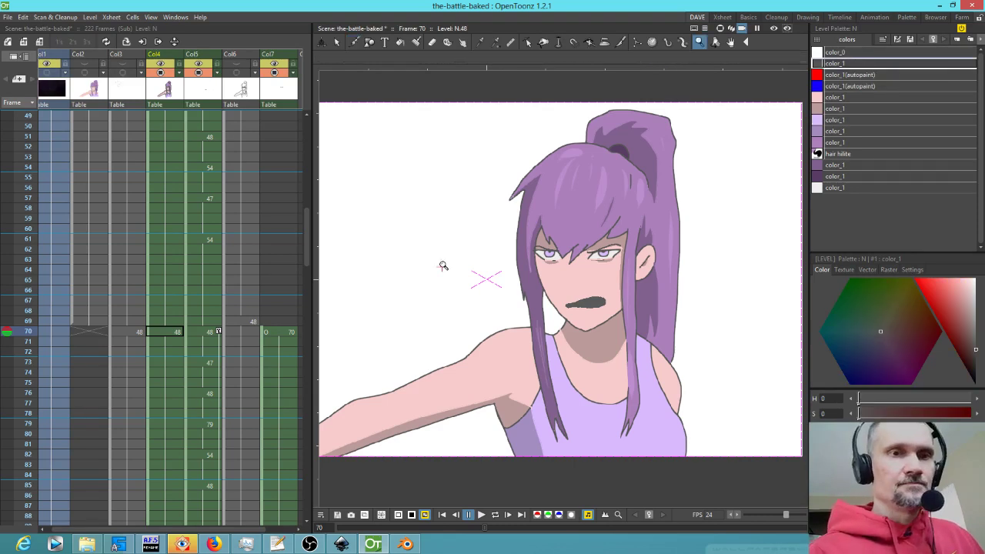
scroll(442, 267, up, 5)
mouse_move(373, 291)
mouse_down()
mouse_move(425, 302)
mouse_move(464, 274)
mouse_move(497, 226)
mouse_move(540, 206)
mouse_move(567, 232)
mouse_move(539, 273)
mouse_move(514, 273)
mouse_up()
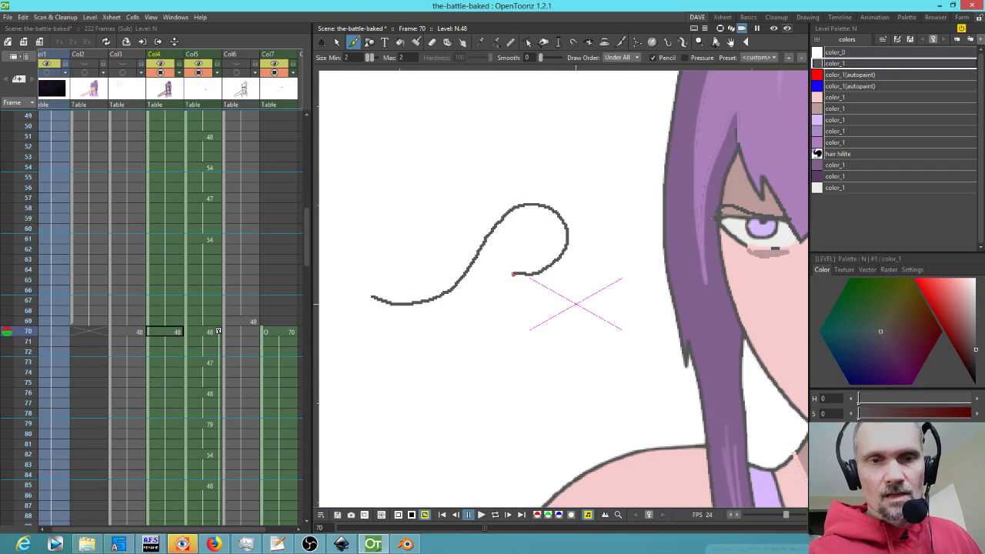
mouse_move(520, 318)
mouse_down()
mouse_move(563, 298)
mouse_move(511, 341)
mouse_move(479, 343)
mouse_move(601, 279)
mouse_move(528, 338)
mouse_up()
drag(520, 233, 605, 298)
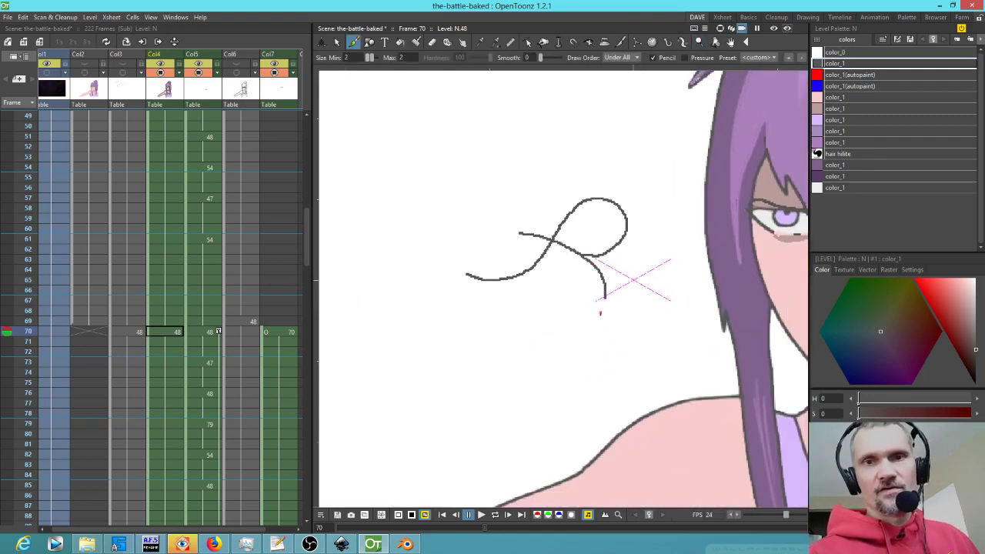
- Fill the enclosed loop between the two test curves with the light pink skin colour
click(835, 97)
key(f)
click(605, 212)
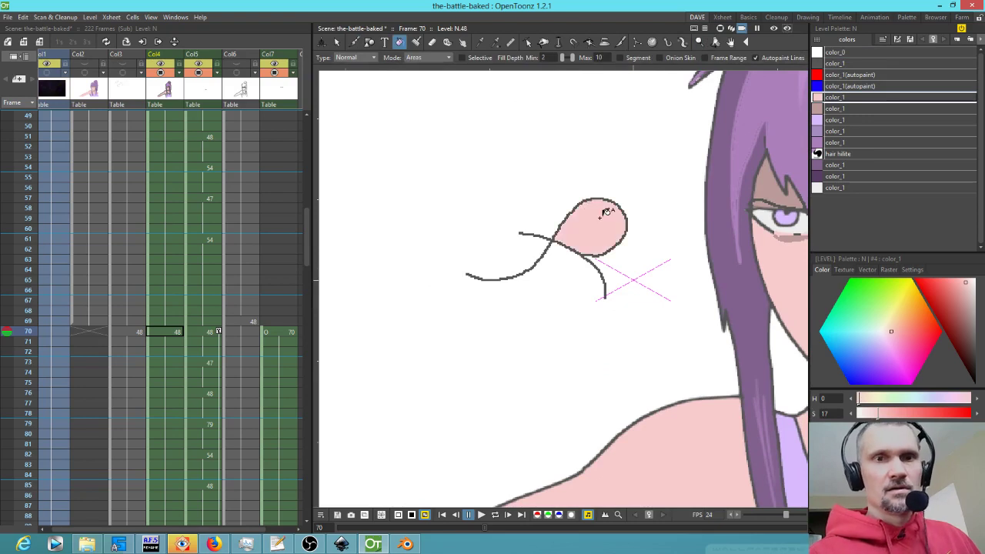
- Undo the pink fill and both test curves, and bring the whole character back into view
key(ctrl+z)
key(ctrl+z)
key(ctrl+z)
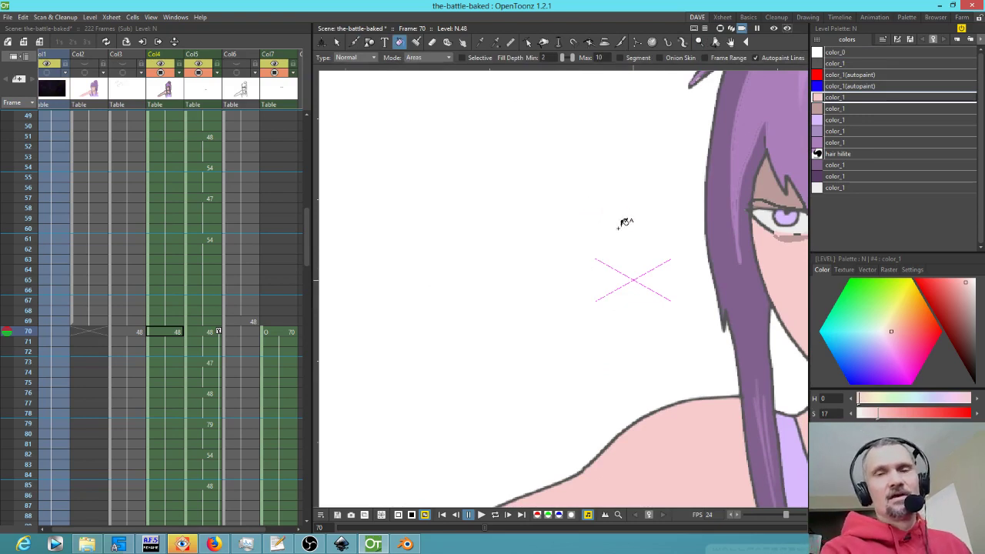
scroll(623, 219, down, 3)
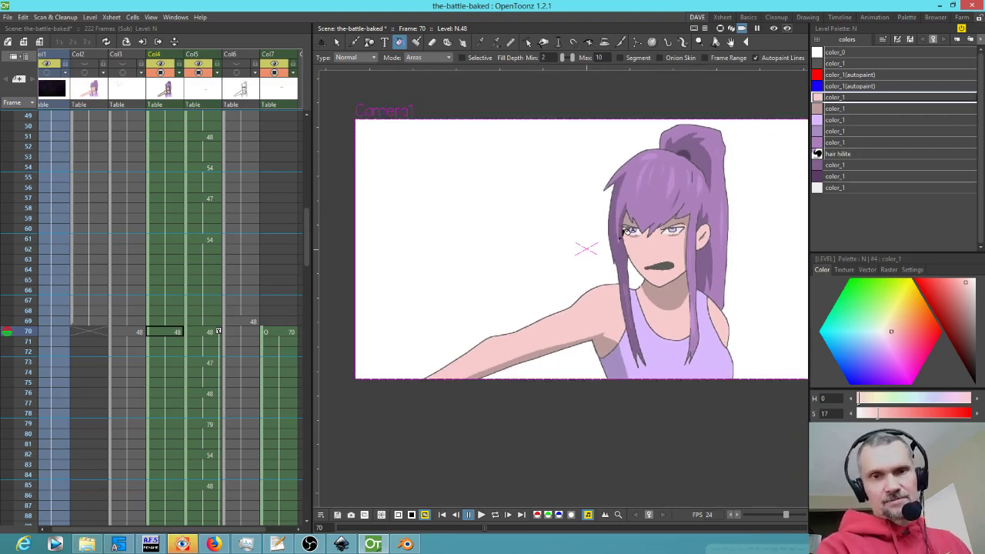
scroll(445, 187, up, 2)
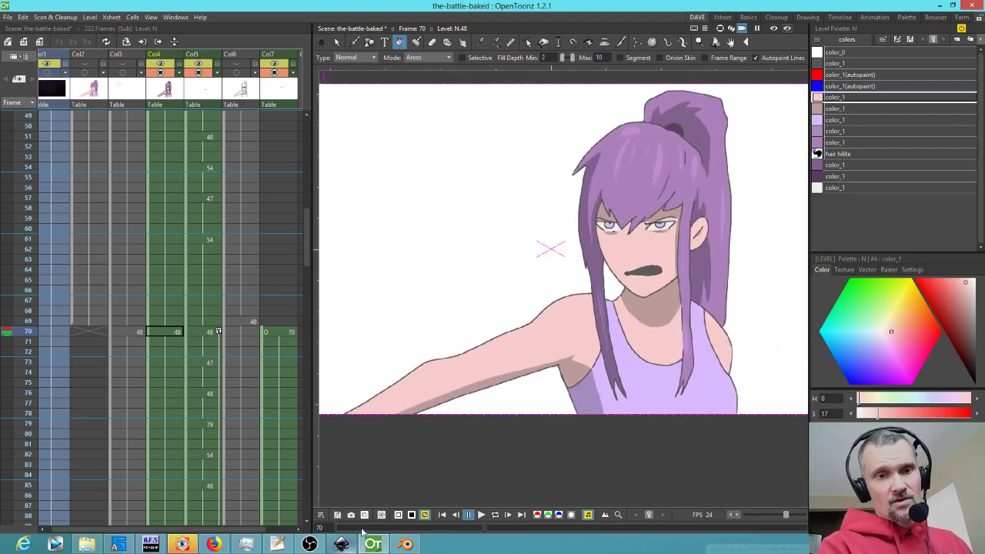
- Switch to Blender, scrub the video edit to 03:03+11 and examine the character's face and mouth in the finished shot
click(406, 544)
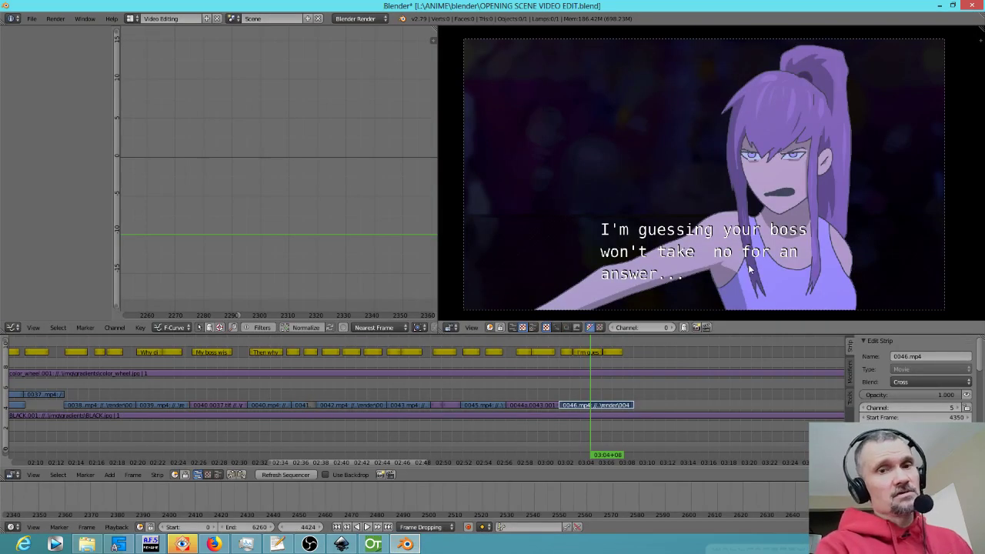
drag(119, 388, 582, 386)
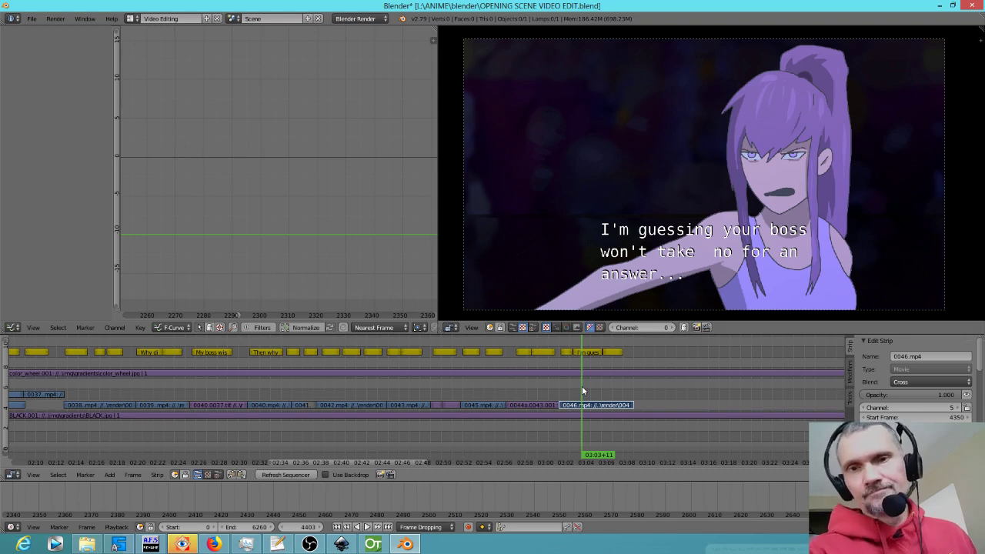
scroll(851, 212, up, 2)
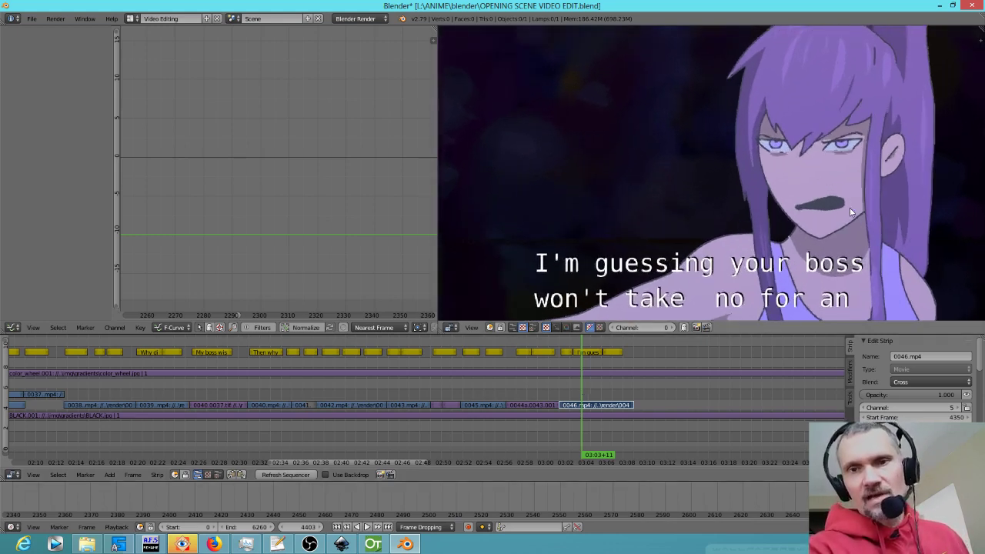
scroll(858, 211, up, 2)
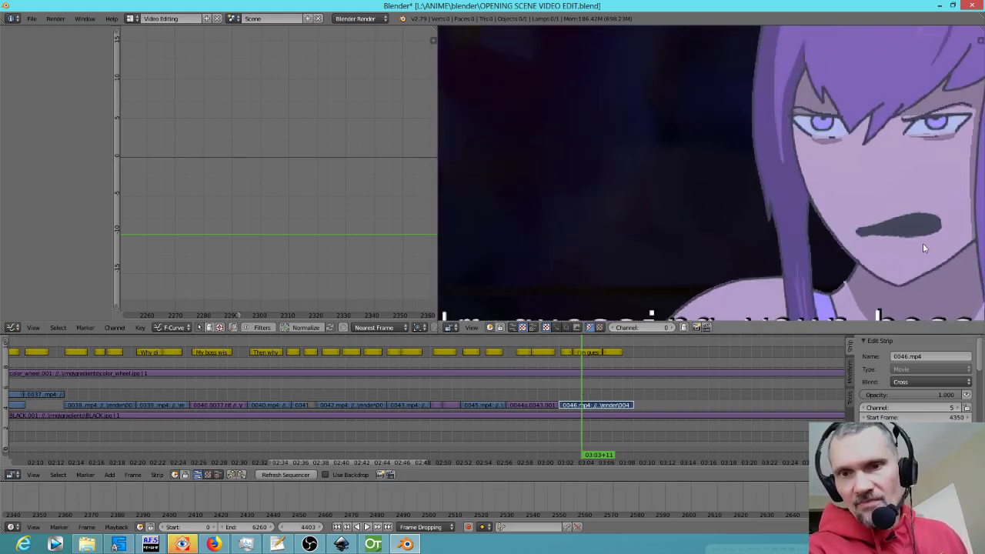
scroll(916, 241, down, 4)
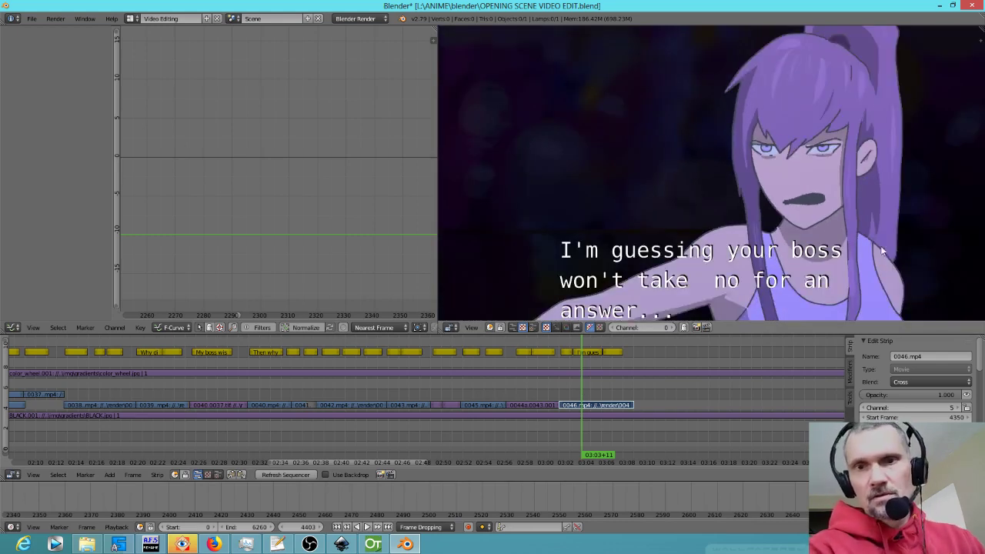